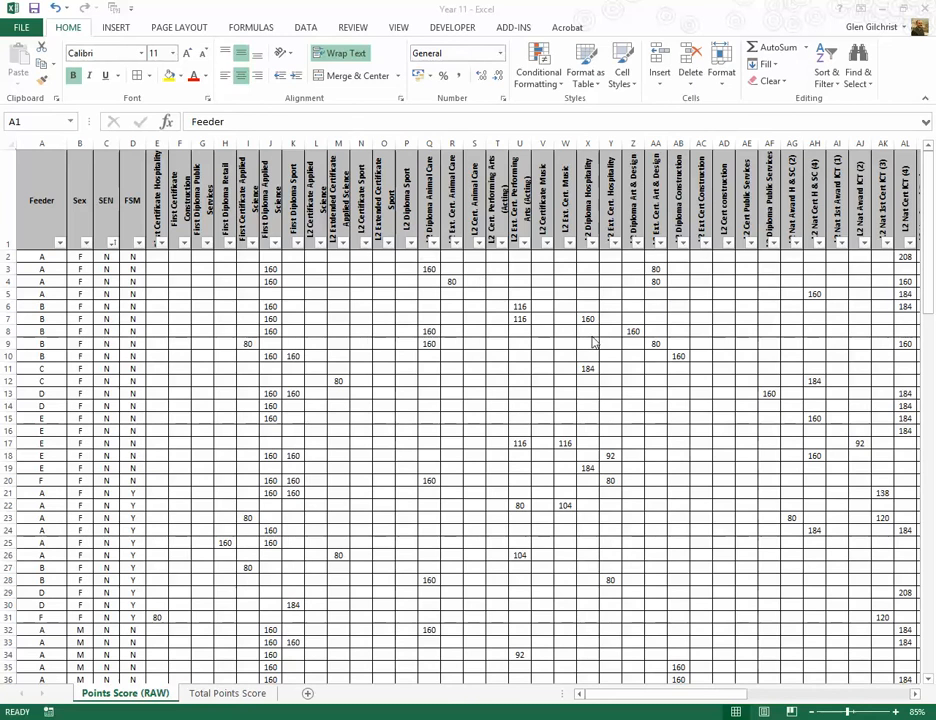
Step: Hide the individual subject score columns E to BI, keeping the pupil details and the total point score column
left_click(726, 695)
left_click(781, 697)
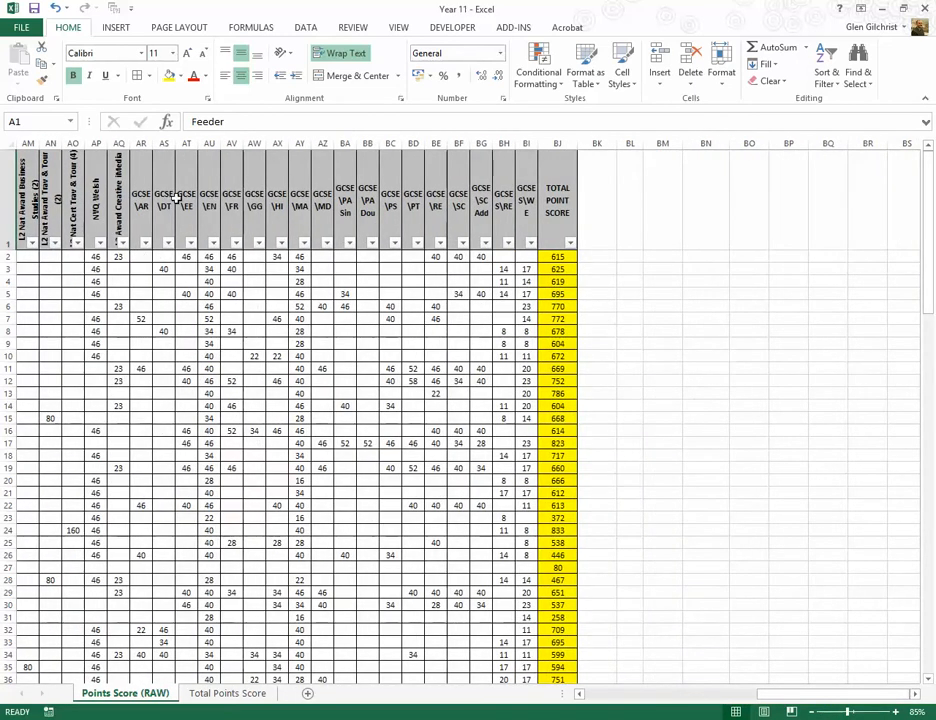
left_click(561, 257)
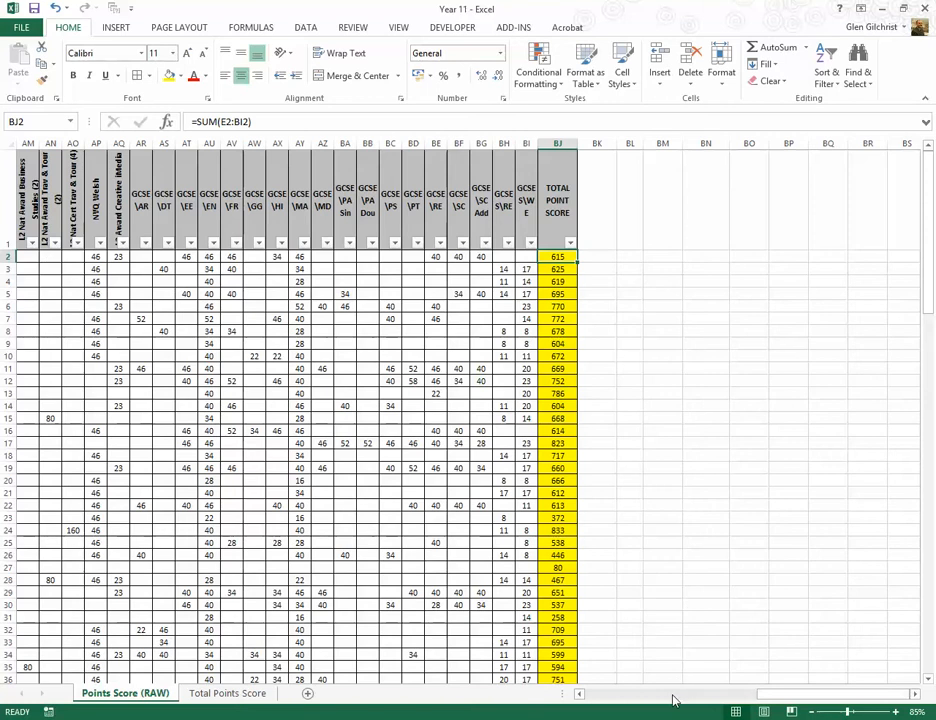
left_click(427, 268)
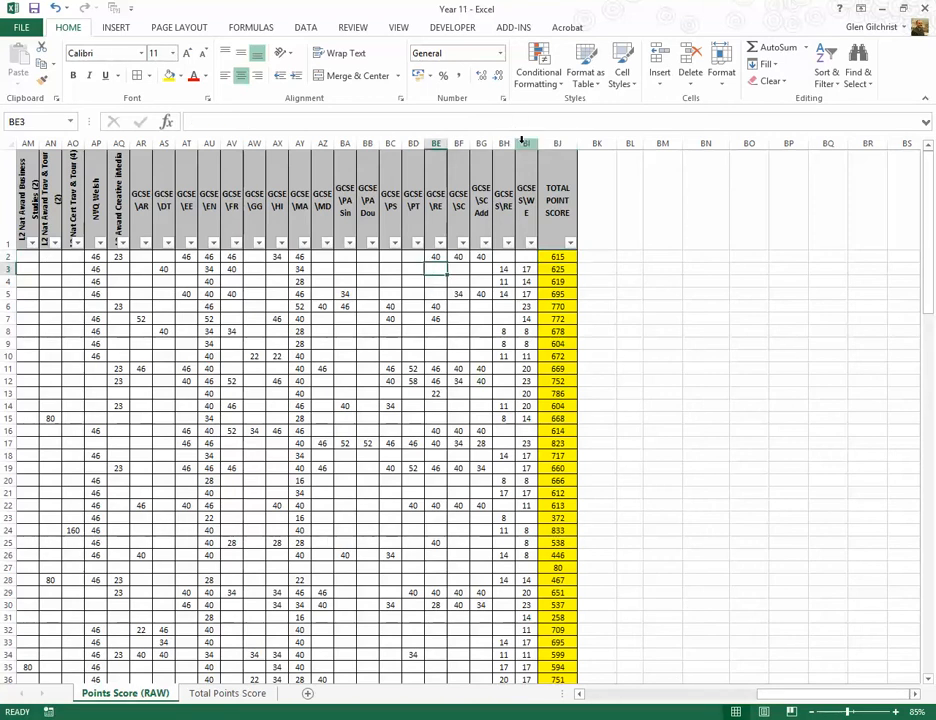
left_click_drag(525, 143, 153, 136)
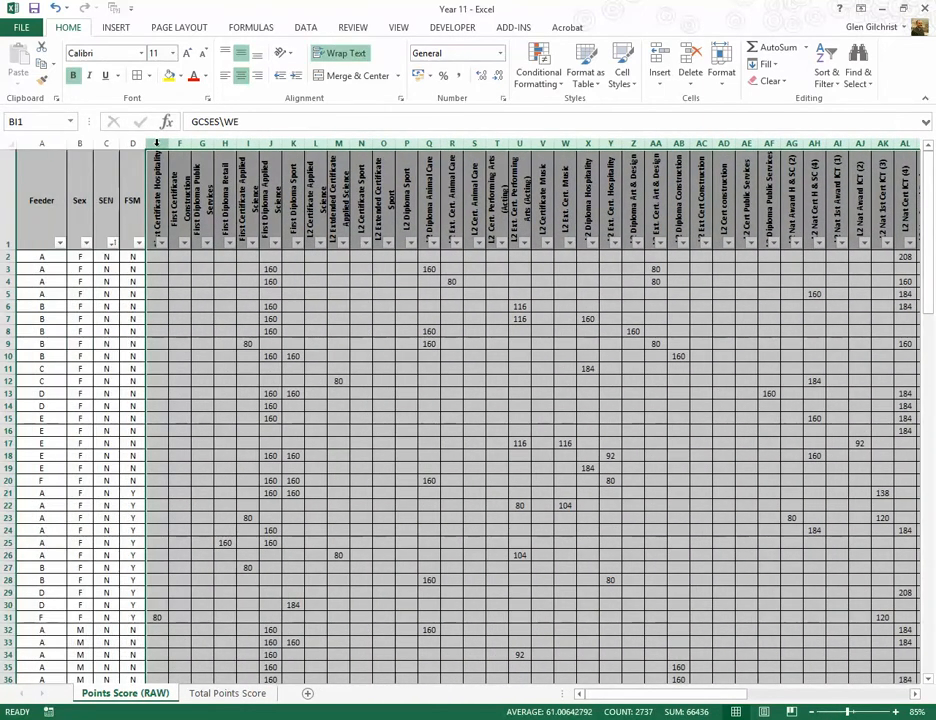
right_click(155, 140)
left_click(193, 338)
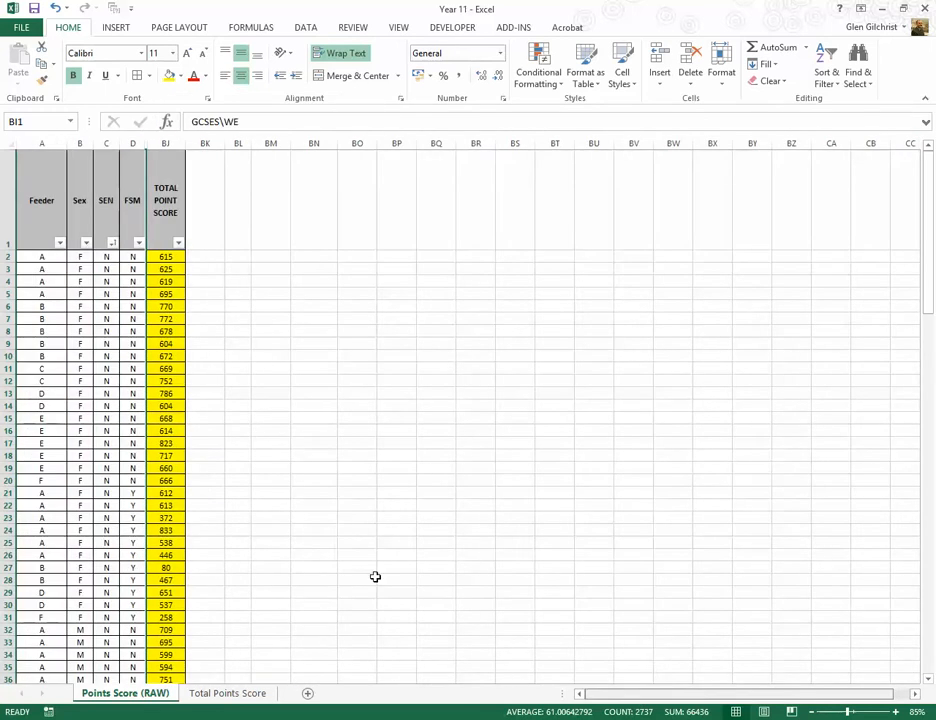
left_click(278, 293)
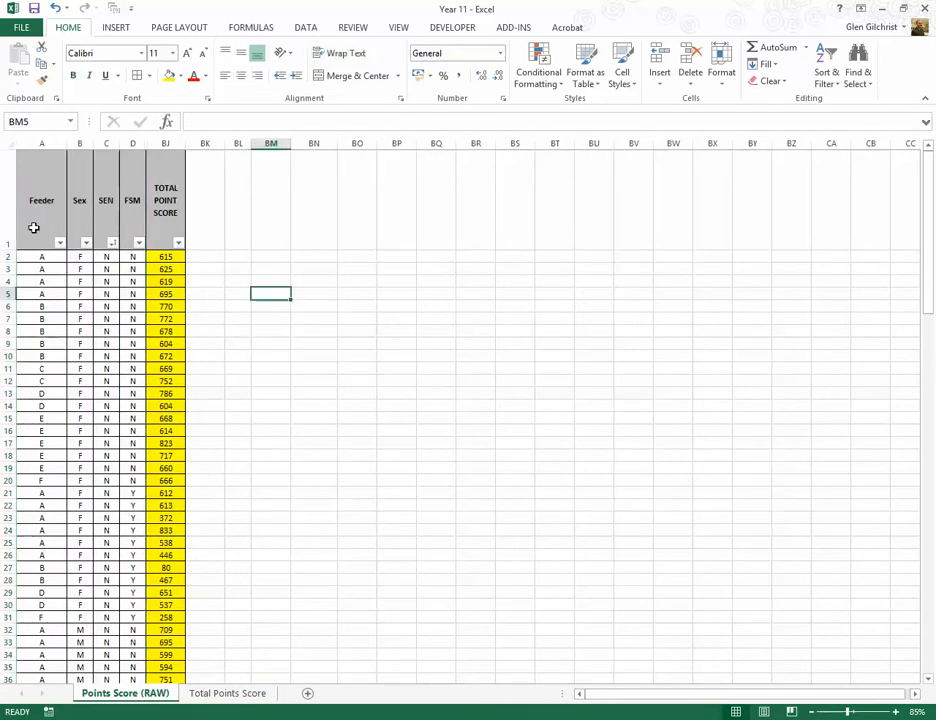
Step: Start a summary block with the heading Sex in BM2 and the labels F and M in BM3 and BM4
scroll(34, 229, "up", 4, "ctrl")
scroll(34, 229, "up", 2)
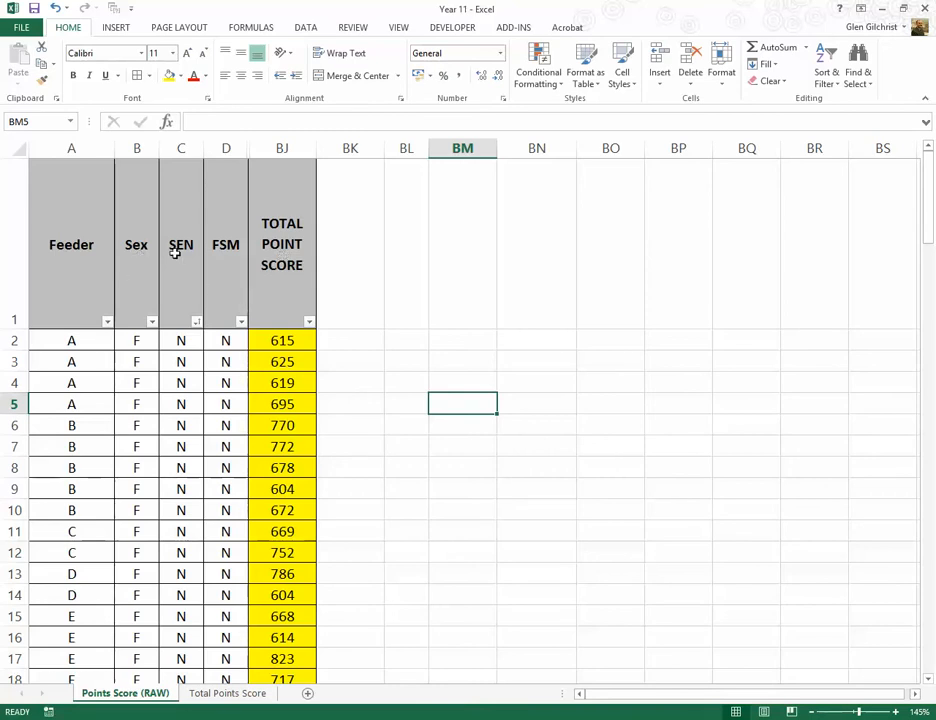
left_click(437, 333)
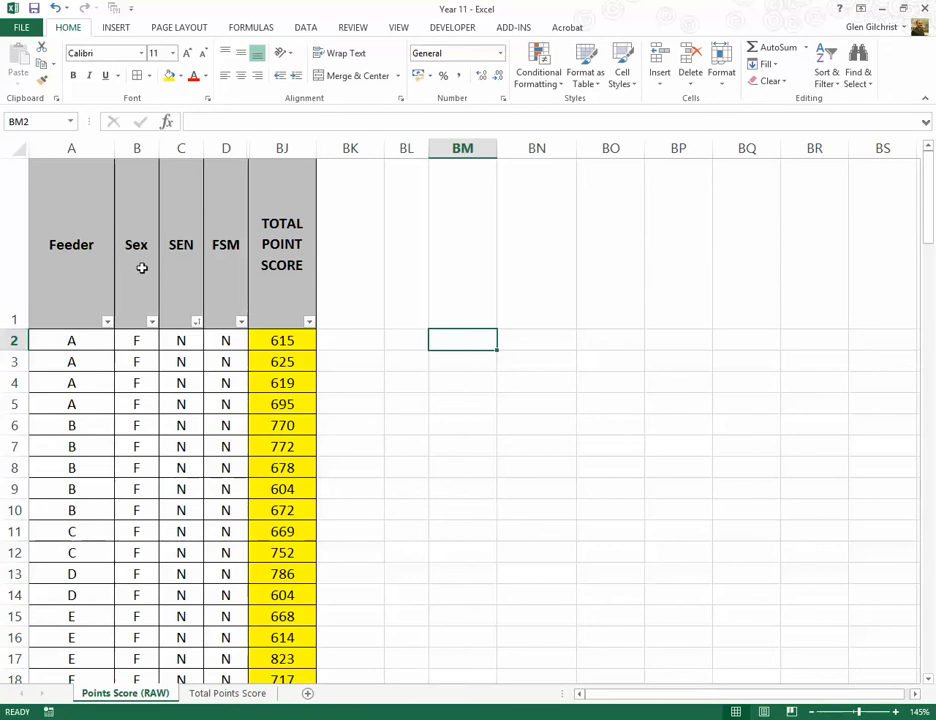
type("Sex")
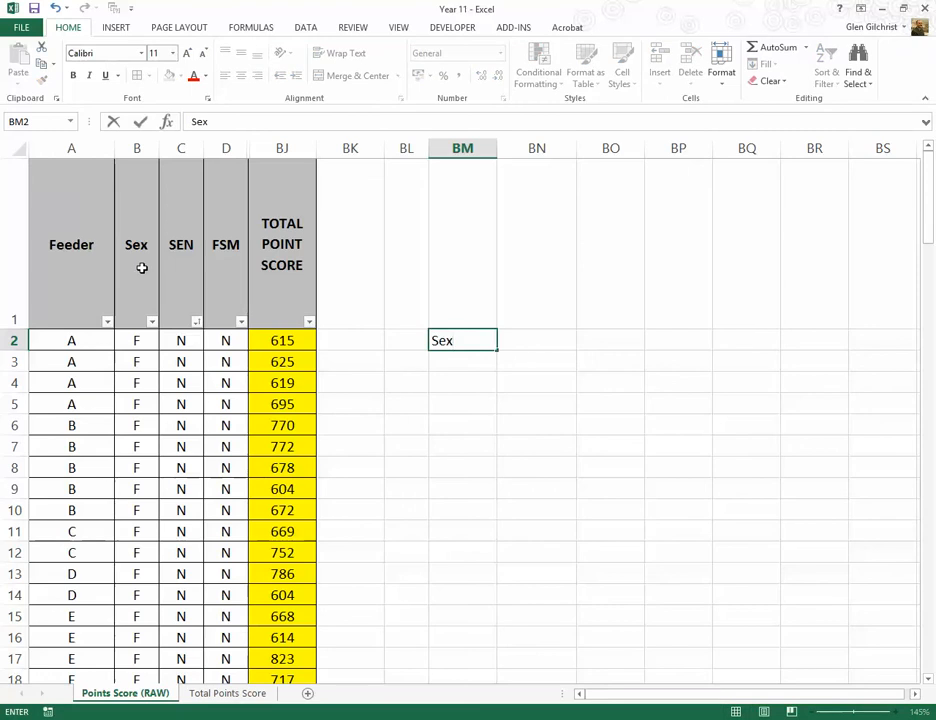
key("Tab")
key("Return")
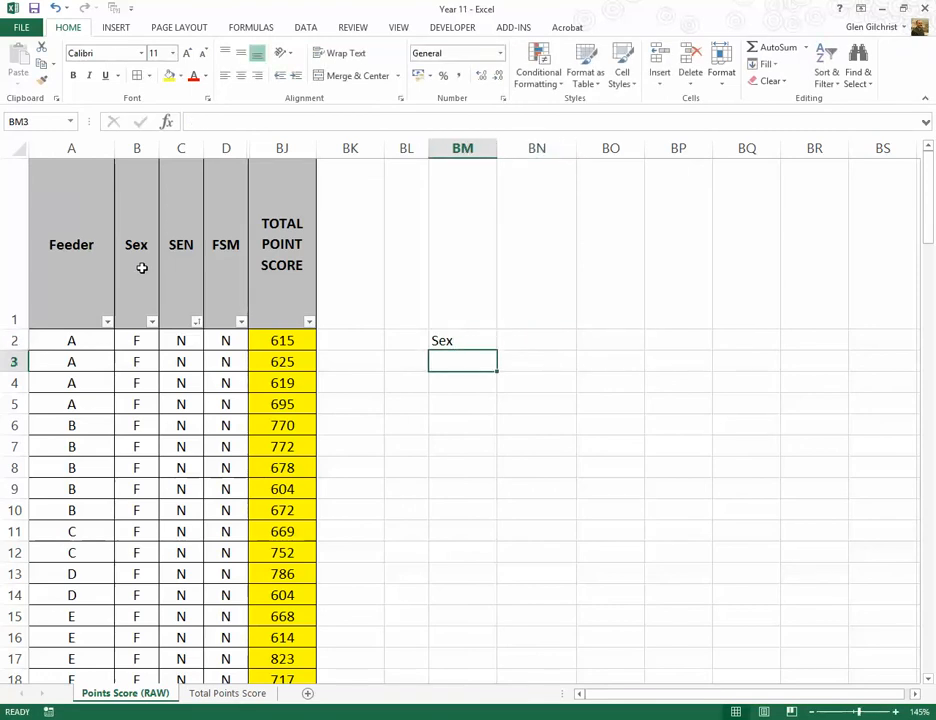
type("F")
key("Return")
type("M")
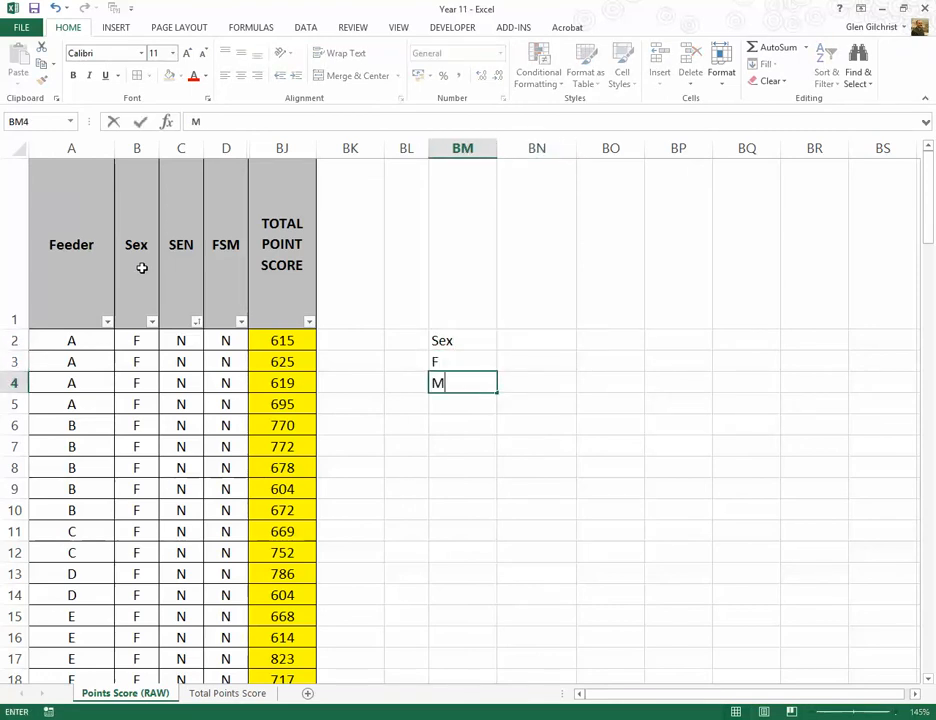
key("Tab")
key("Up")
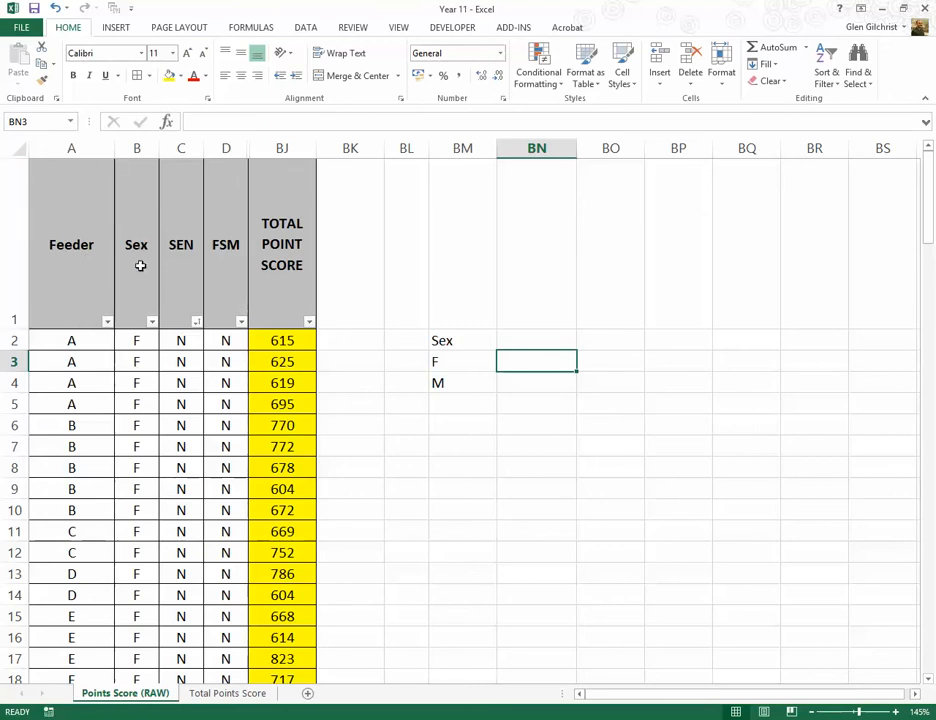
Step: Sort the records by Sex from A to Z and select the female pupils' total point scores for their average
left_click(152, 321)
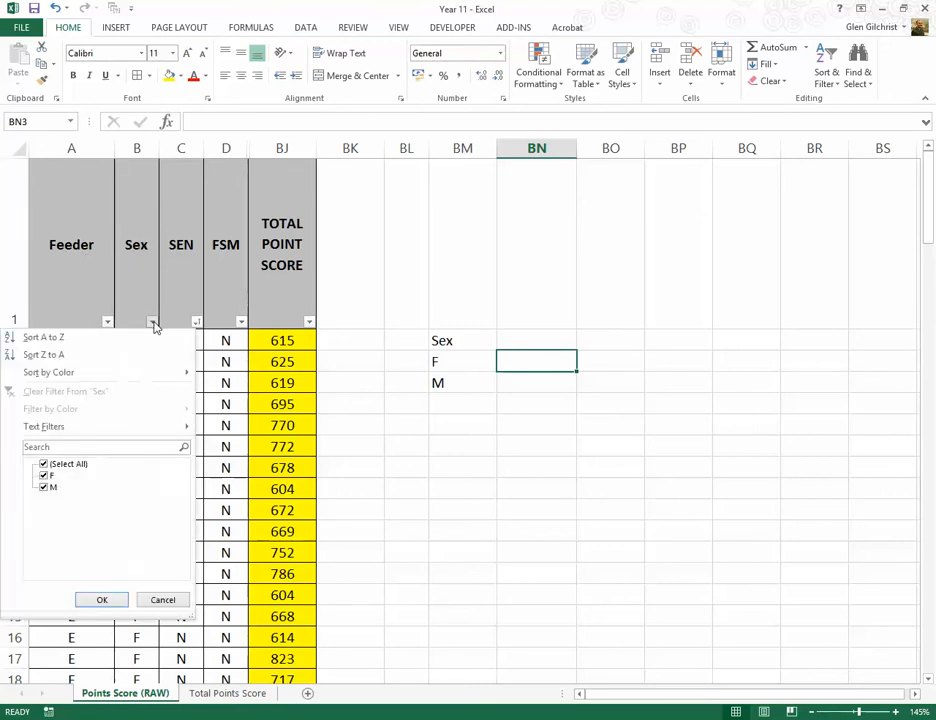
left_click(66, 340)
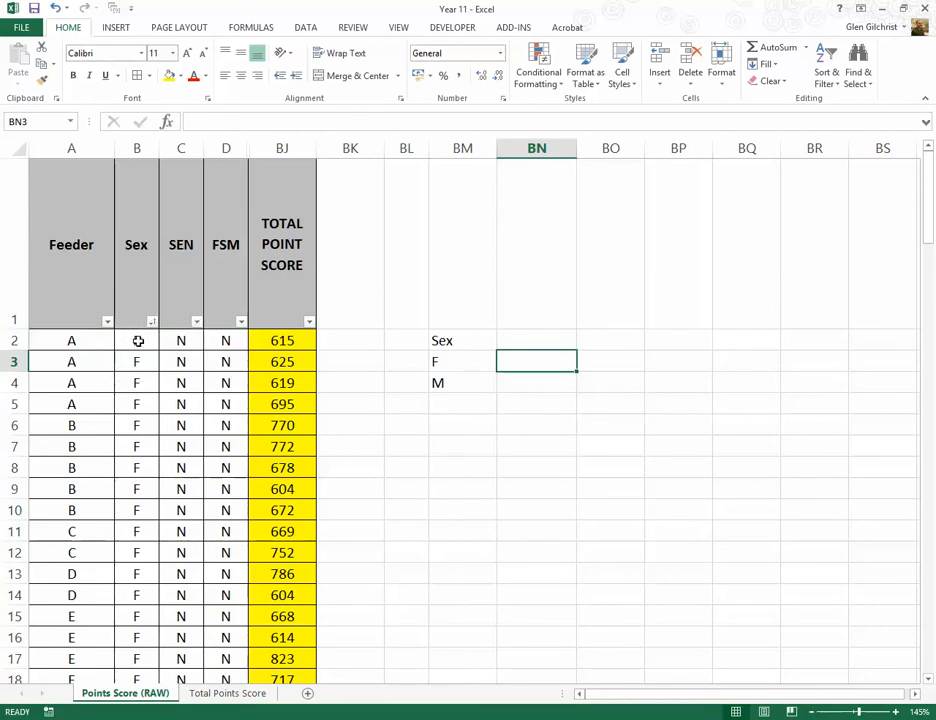
left_click(283, 340)
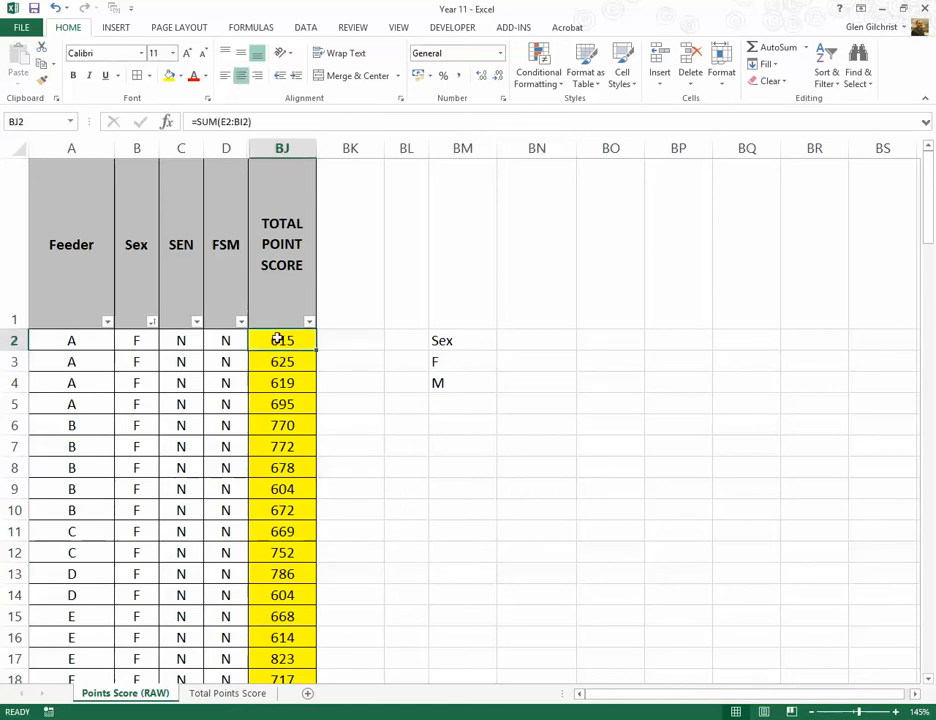
left_click_drag(275, 340, 278, 554)
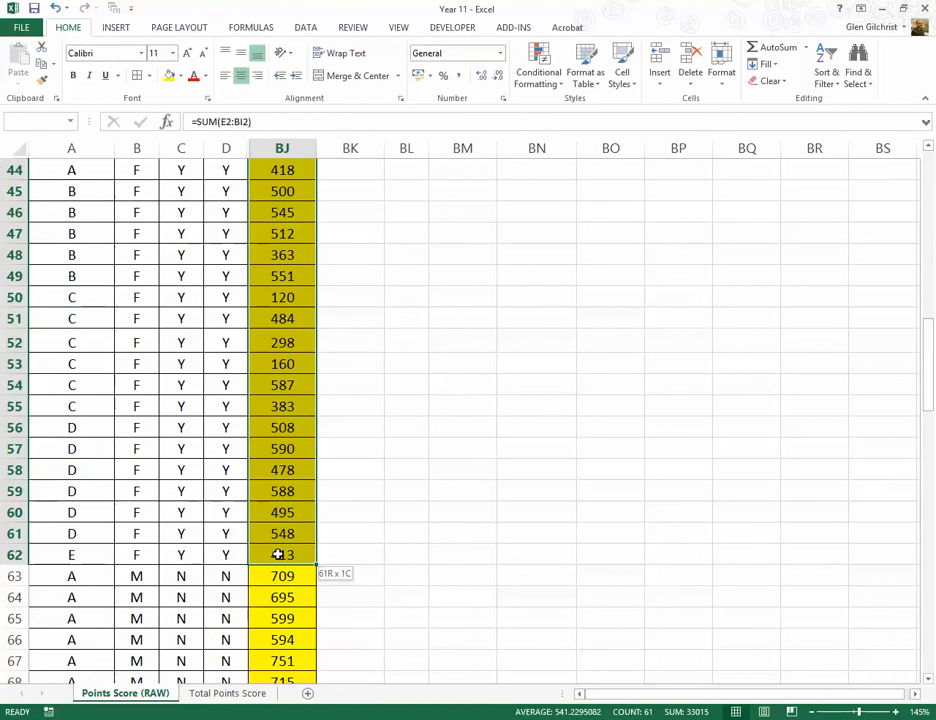
left_click_drag(278, 554, 278, 554)
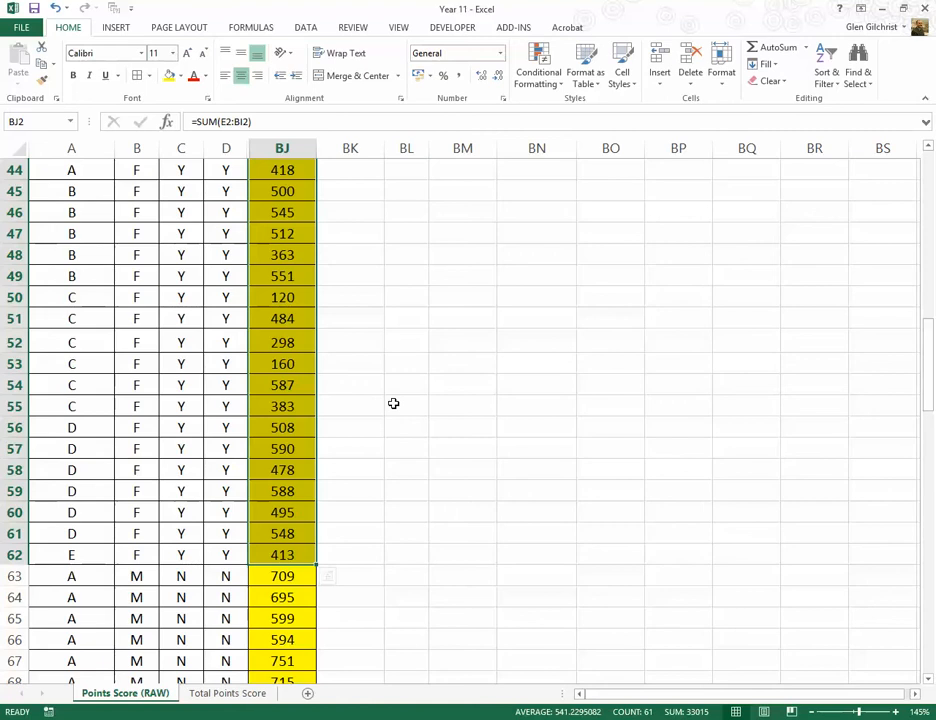
Step: Enter the female average as 541 in BN3, beside the F label
scroll(393, 403, "up", 15)
left_click(499, 368)
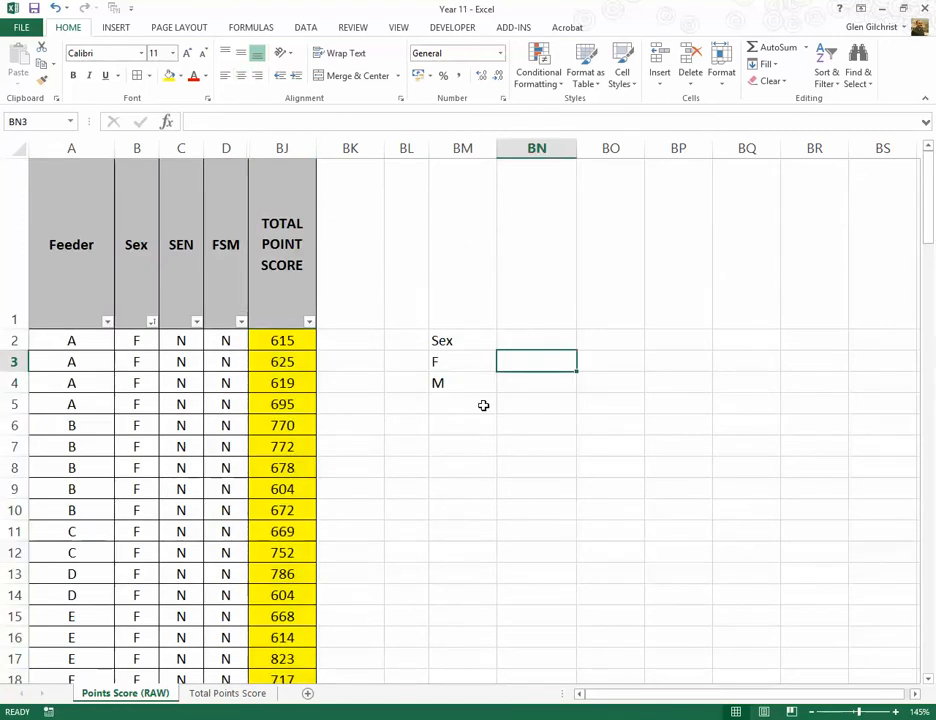
type("531")
key("BackSpace")
key("BackSpace")
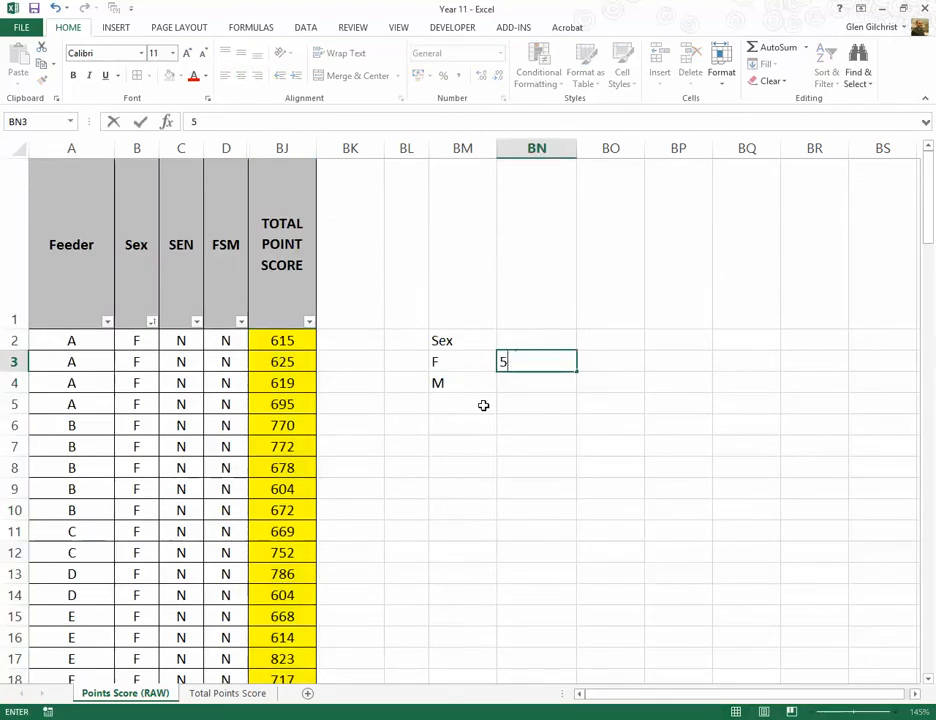
type("41")
key("Return")
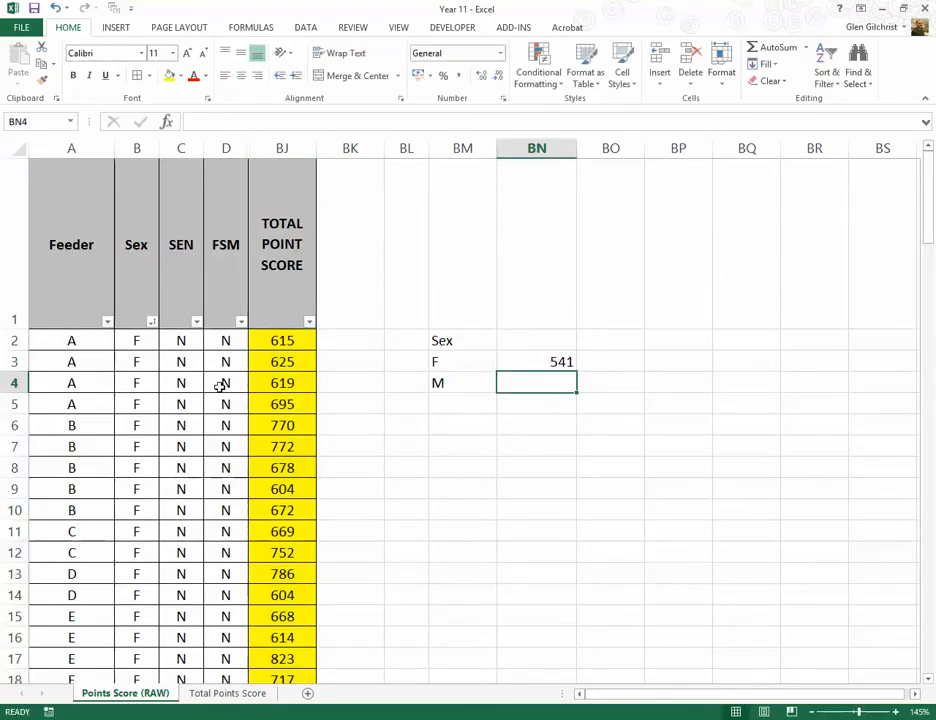
Step: Select the male pupils' total point scores for their average and enter 499 in BN4, beside the M label
scroll(264, 368, "down", 20)
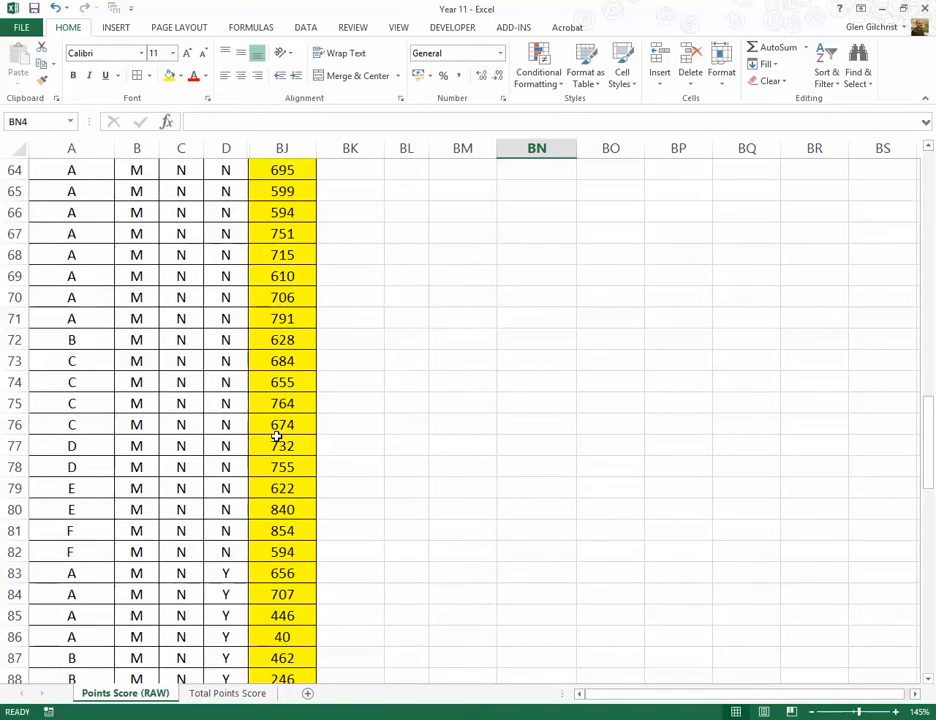
scroll(277, 437, "up", 7)
left_click_drag(272, 408, 286, 630)
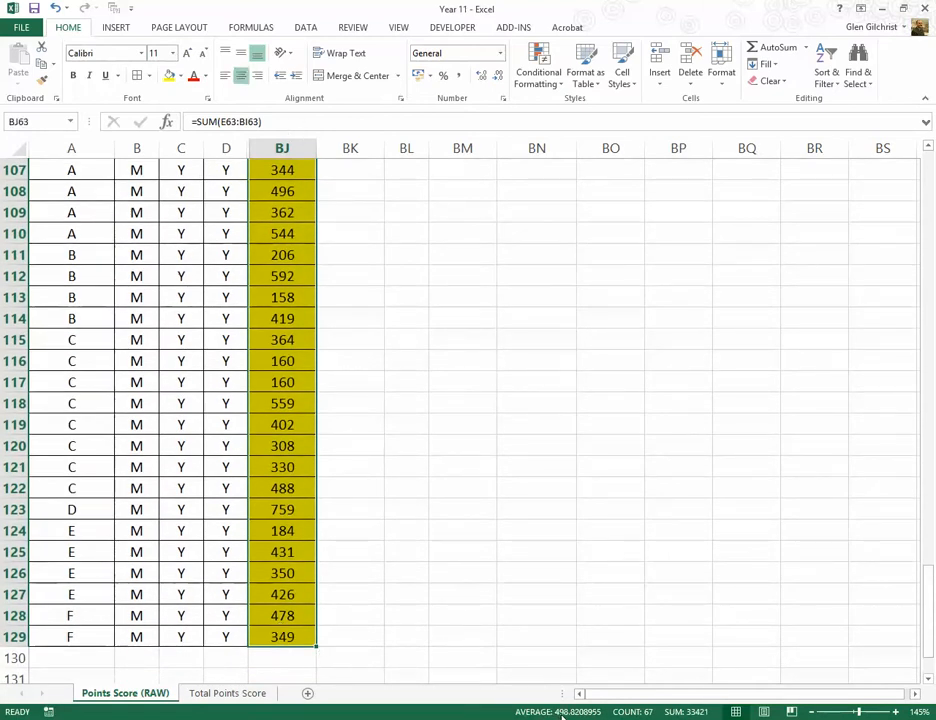
scroll(452, 378, "up", 20)
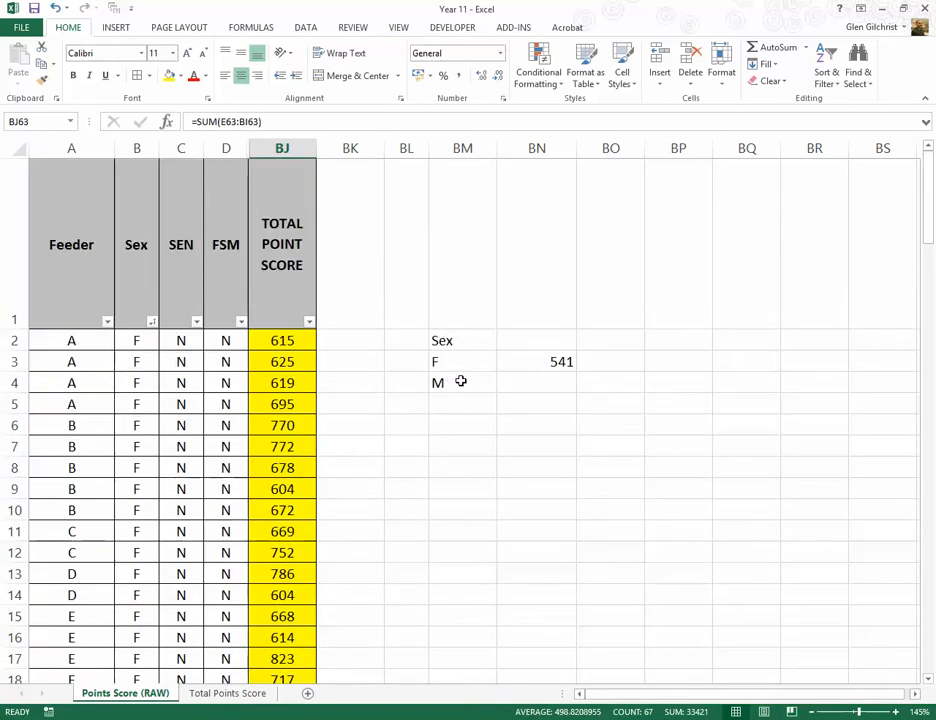
left_click(546, 375)
type("499")
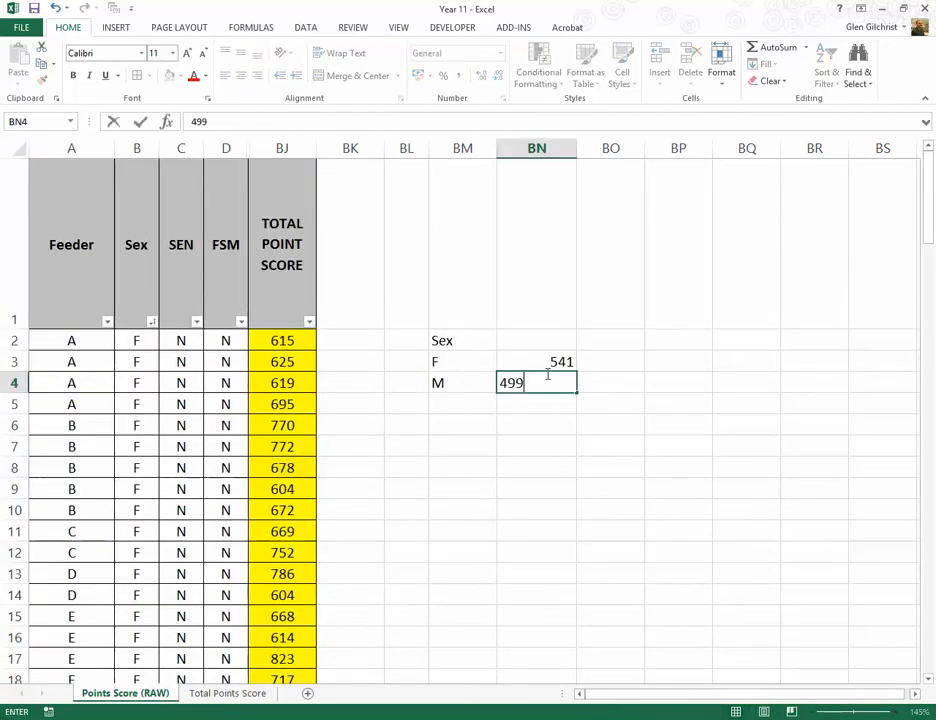
key("Return")
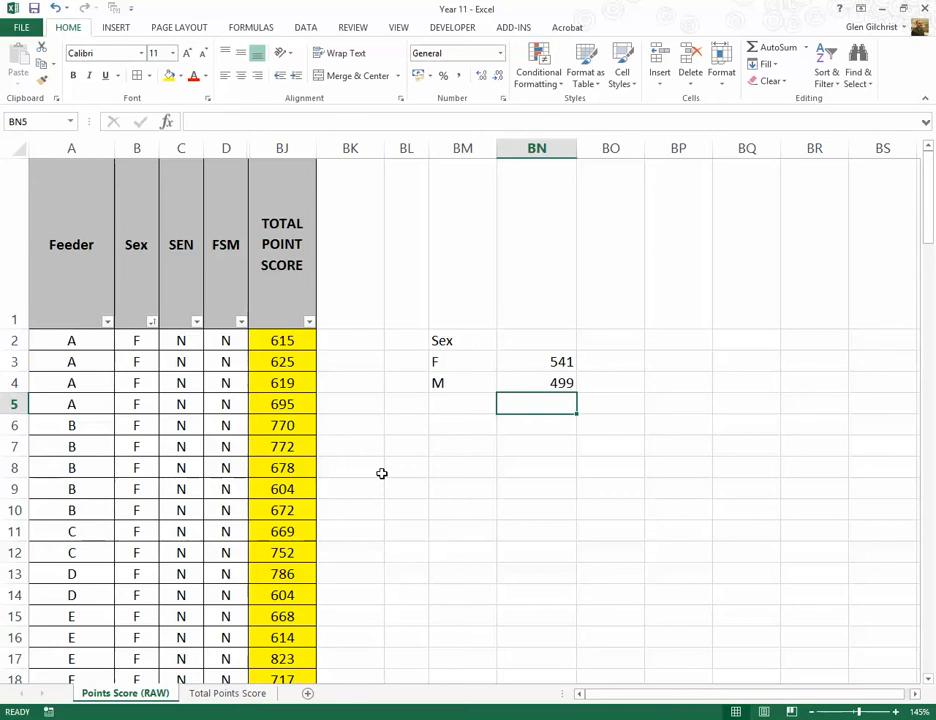
Step: Add a second summary block with the heading SEN in BM6 and the labels Y and N in BM7 and BM8
left_click(443, 439)
key("Up")
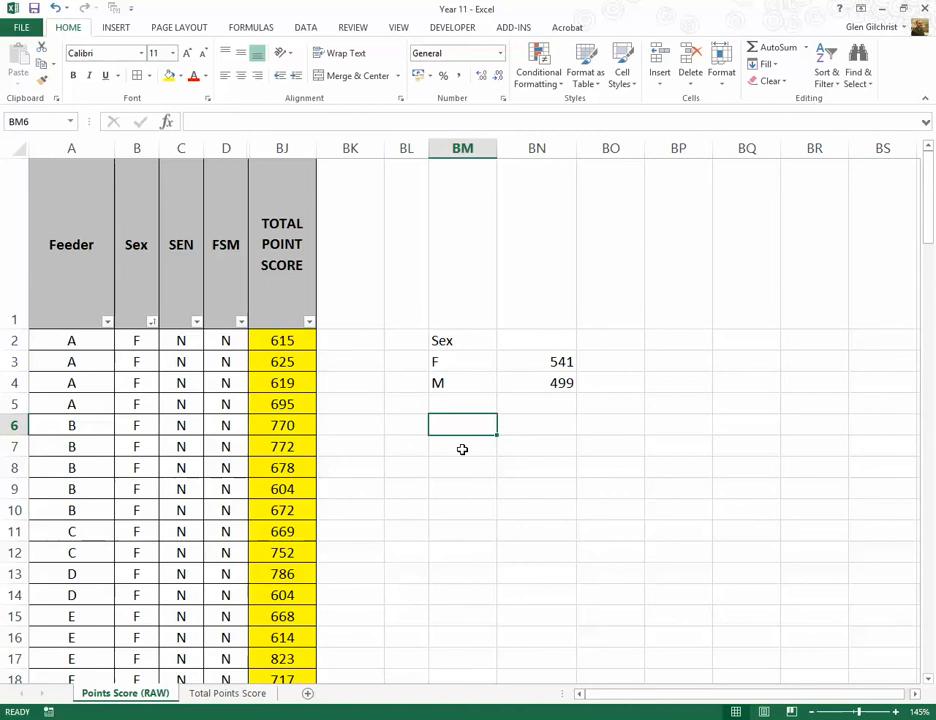
type("SENM")
key("BackSpace")
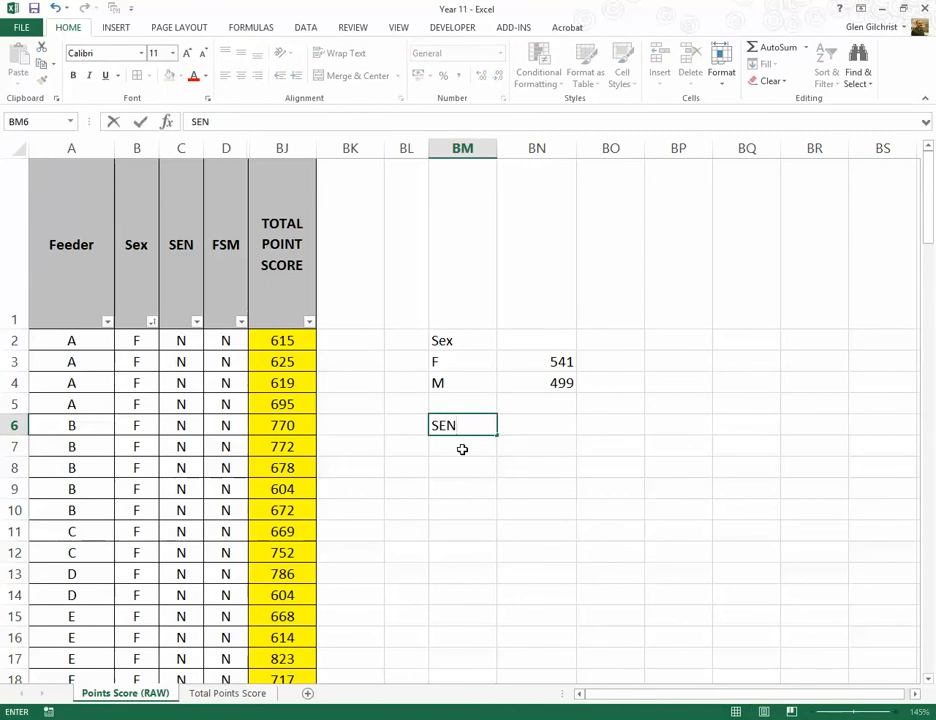
key("Return")
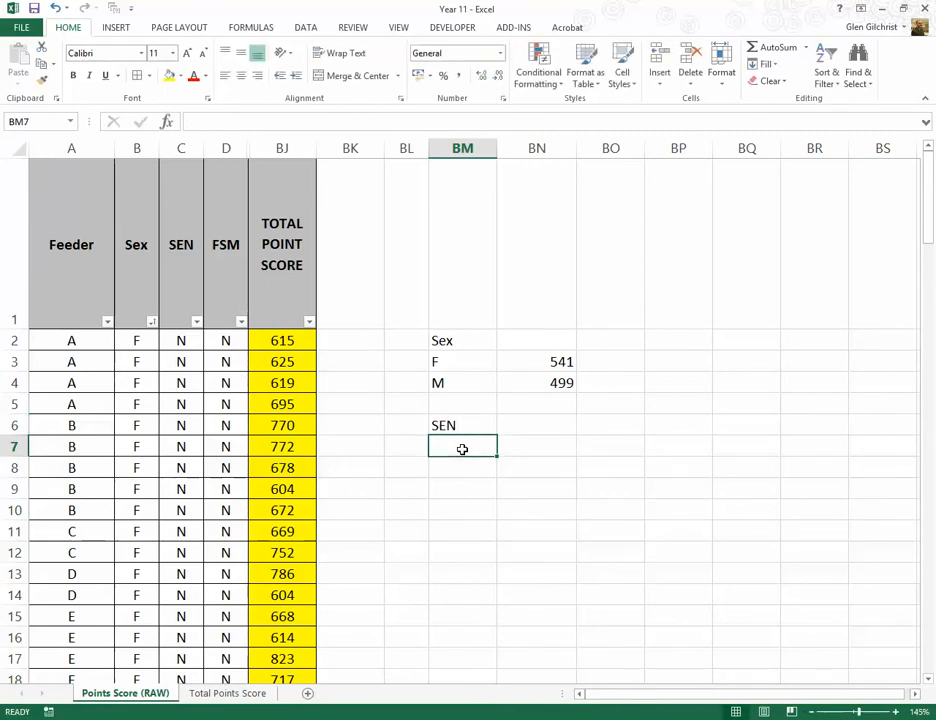
type("y")
key("Return")
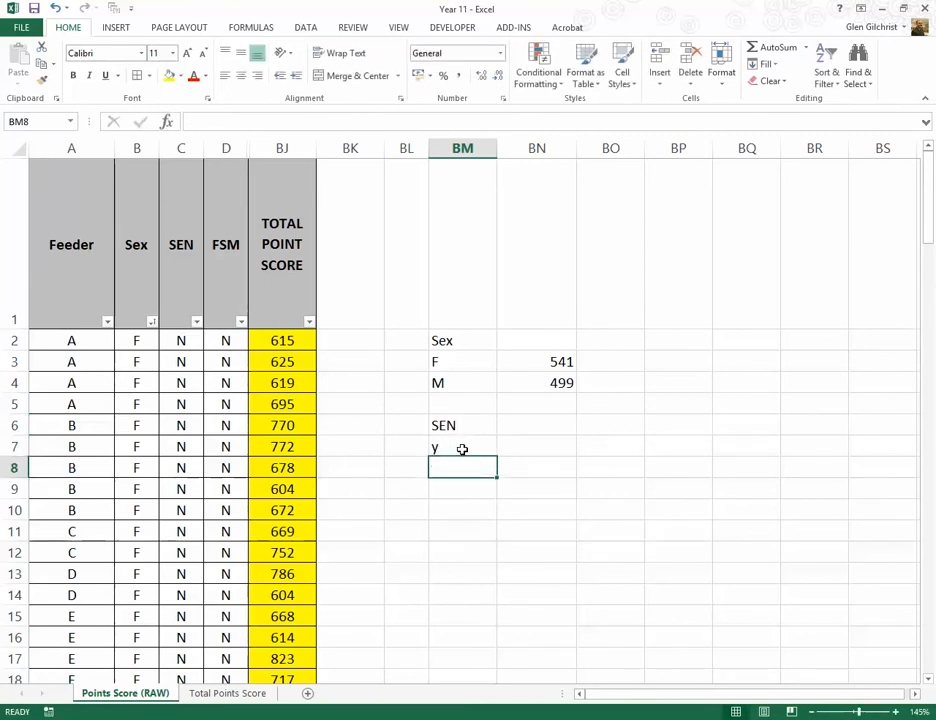
left_click(463, 449)
type("Y")
key("Return")
type("N")
key("Return")
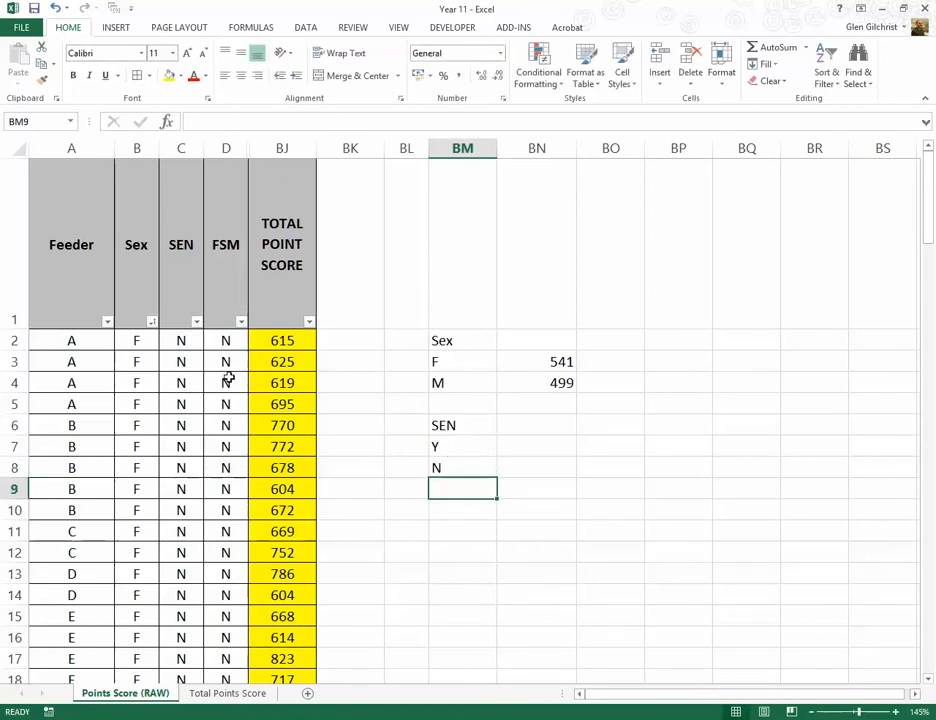
Step: Sort the records by SEN from A to Z and select the total point scores of the N pupils for their average
left_click(196, 321)
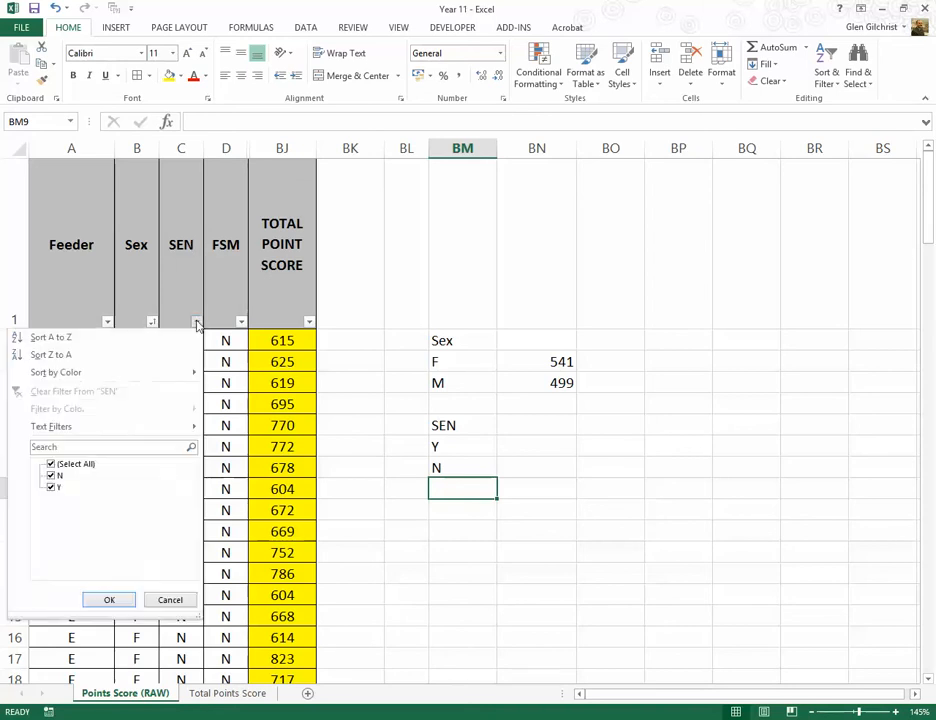
left_click(55, 339)
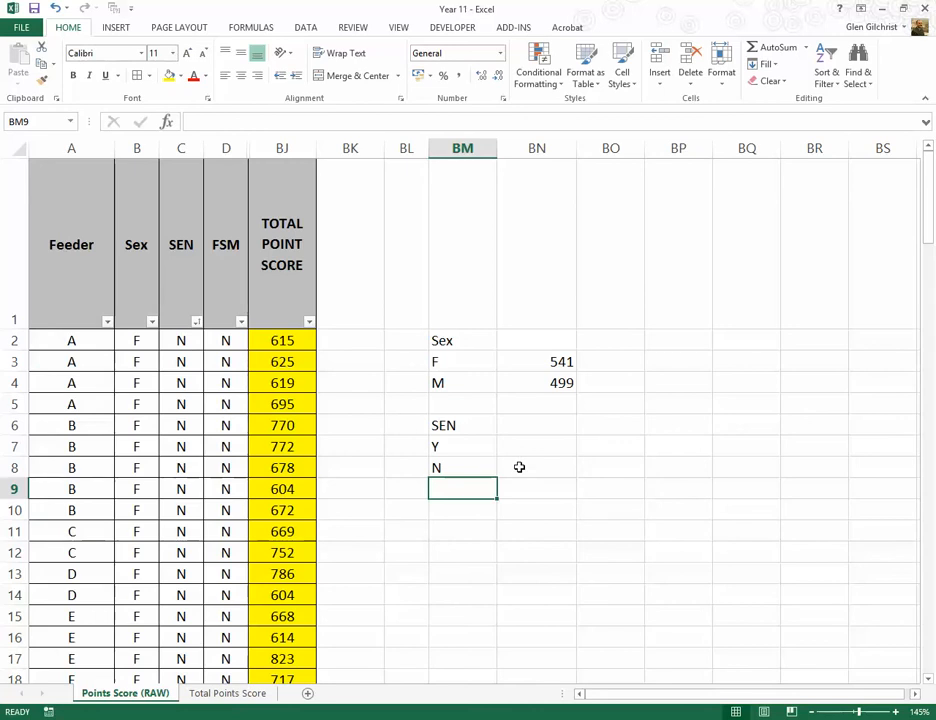
left_click_drag(280, 341, 270, 491)
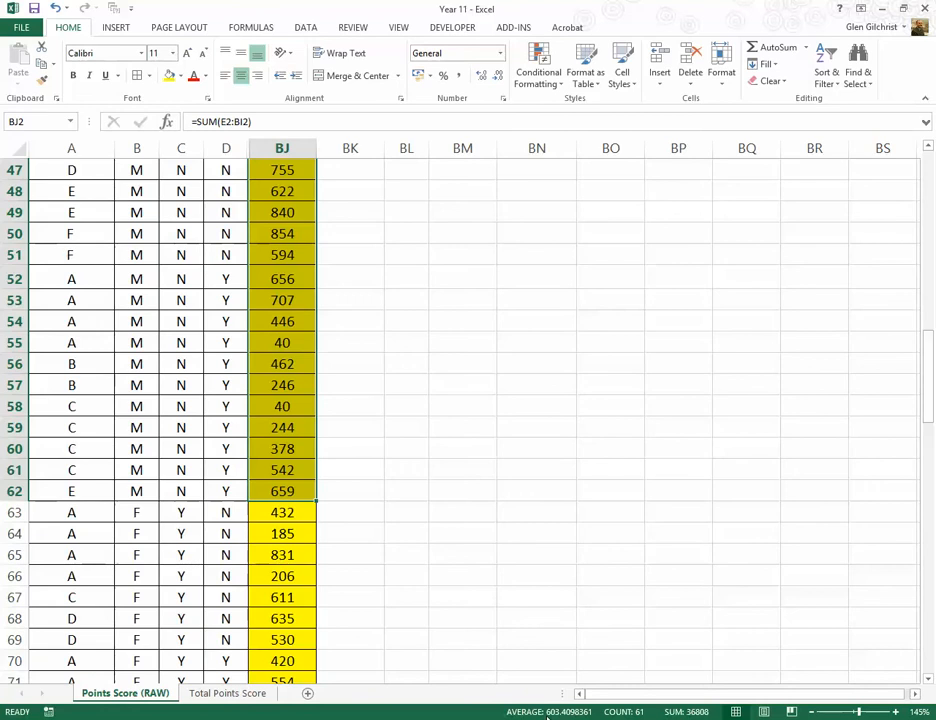
Step: Enter the average for the non-SEN pupils as 603 in BN8, beside the N label
scroll(527, 525, "up", 15)
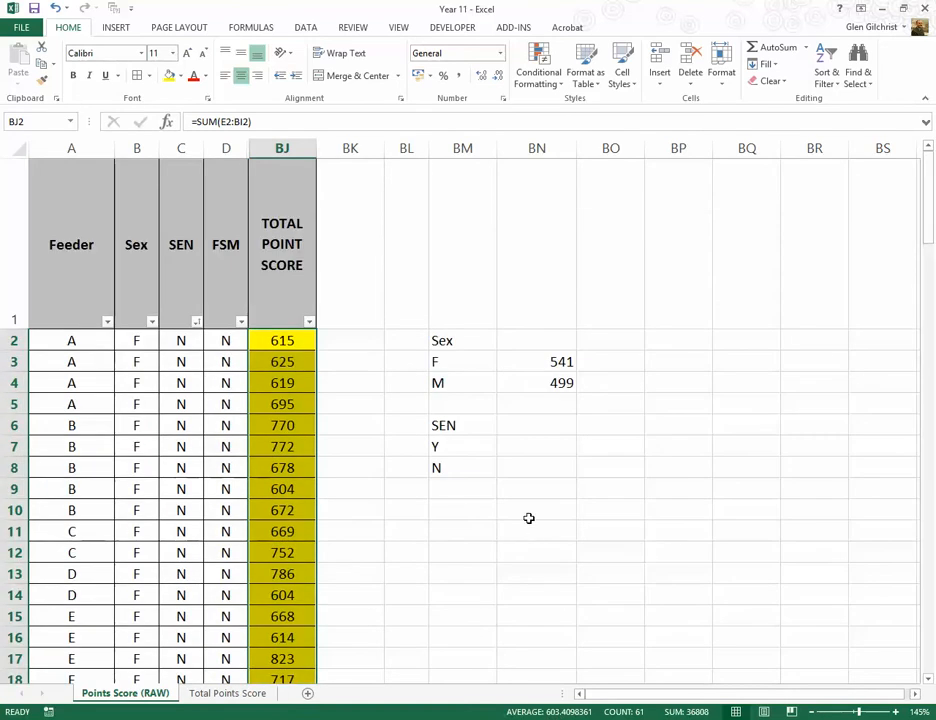
left_click(533, 445)
left_click(549, 471)
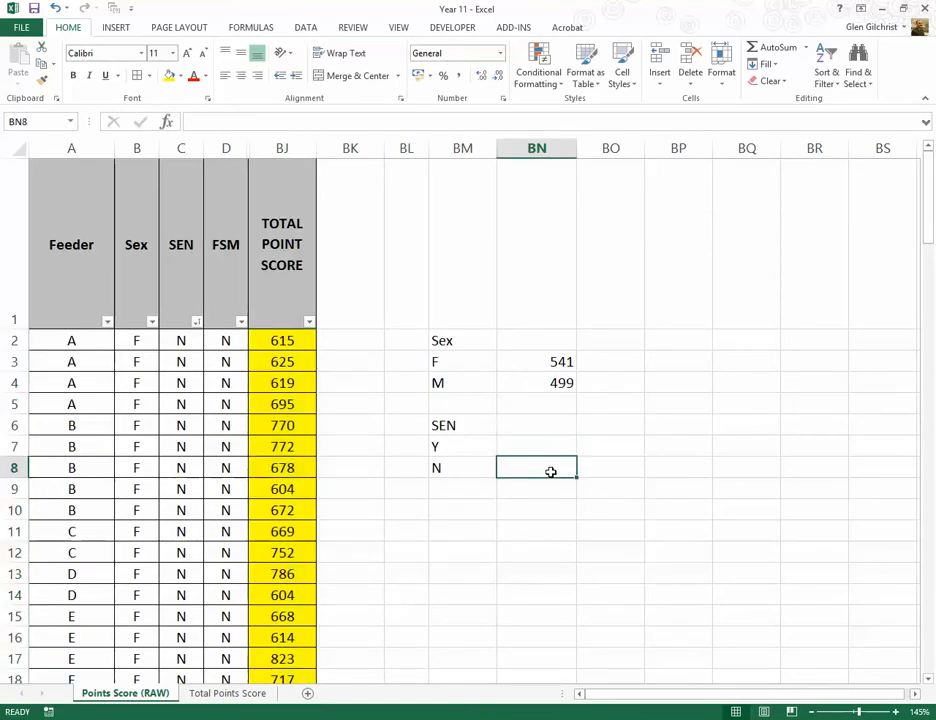
type("603")
Step: Select the total point scores of the SEN Y pupils for their average and enter 442 in BN7, beside the Y label
left_click(516, 447)
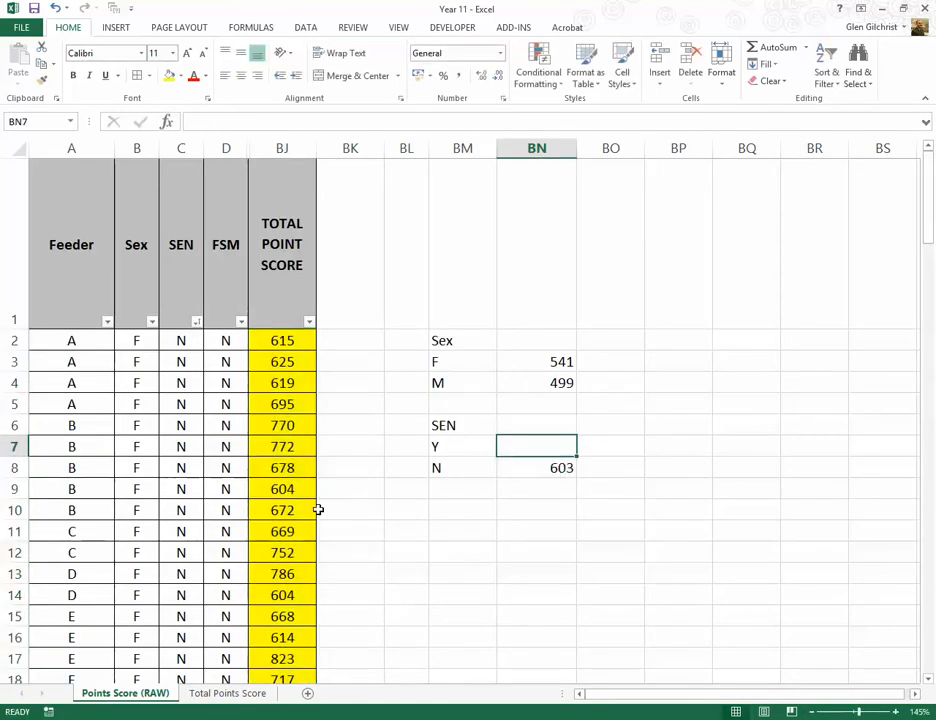
scroll(300, 508, "down", 20)
scroll(285, 510, "down", 11)
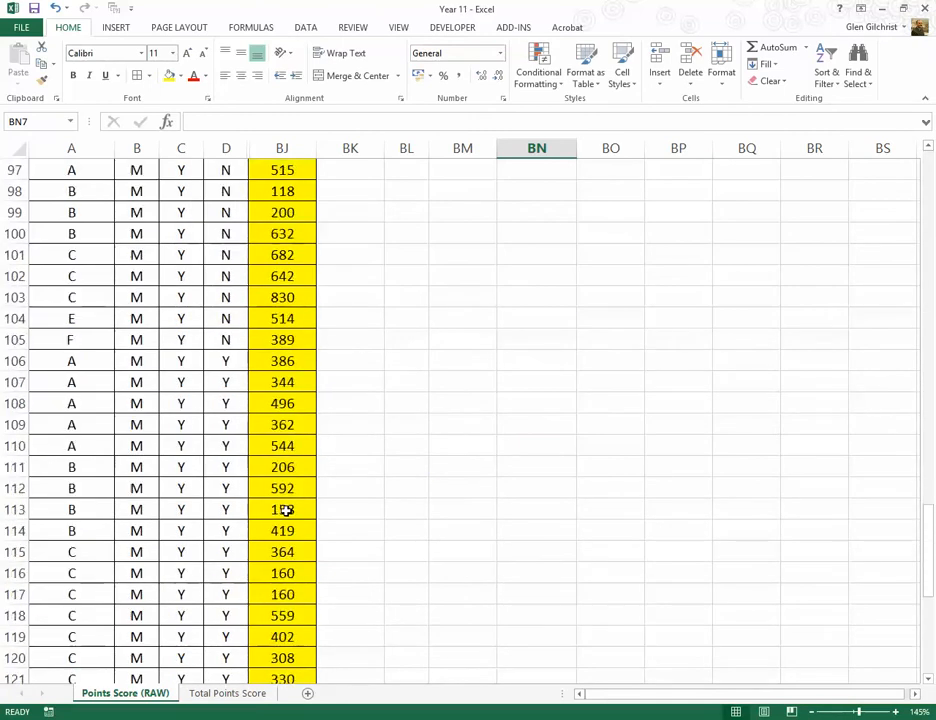
scroll(285, 510, "up", 7)
scroll(286, 512, "up", 9)
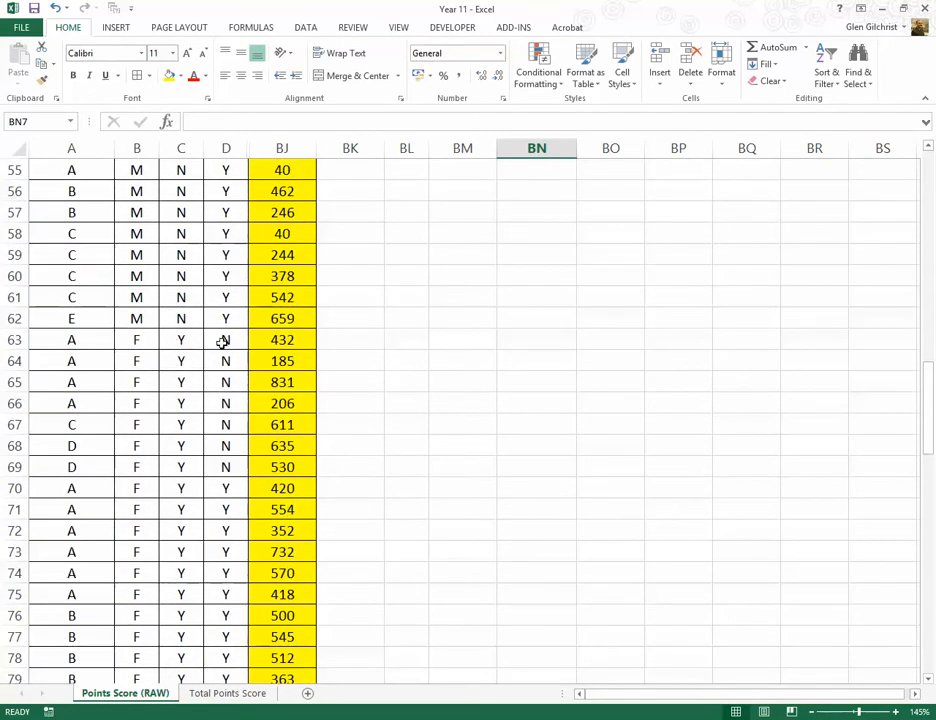
left_click(267, 344)
left_click_drag(267, 344, 280, 594)
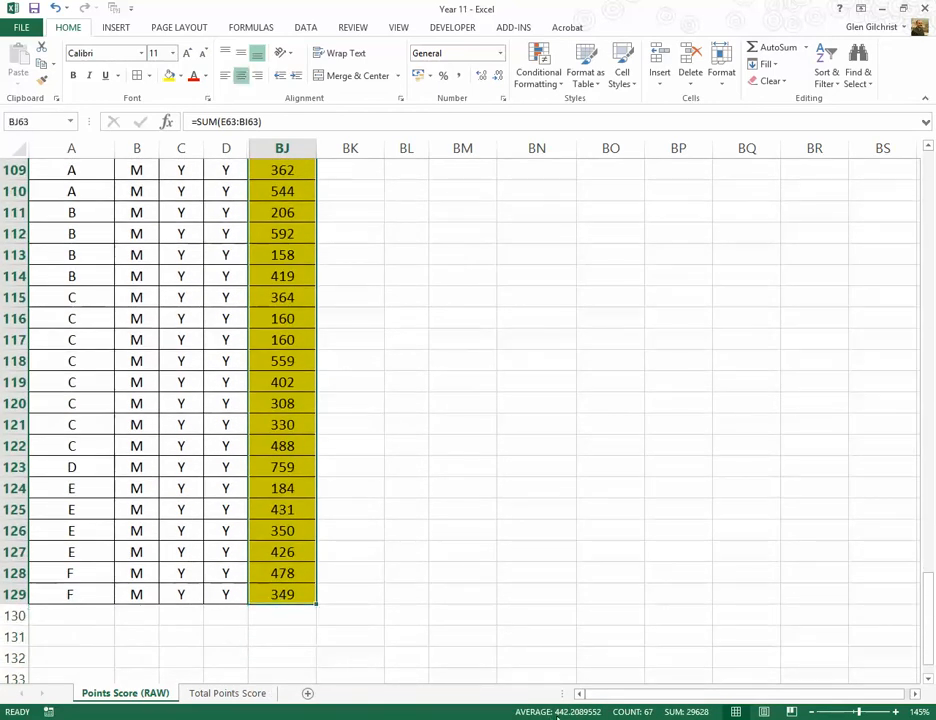
scroll(570, 416, "up", 20)
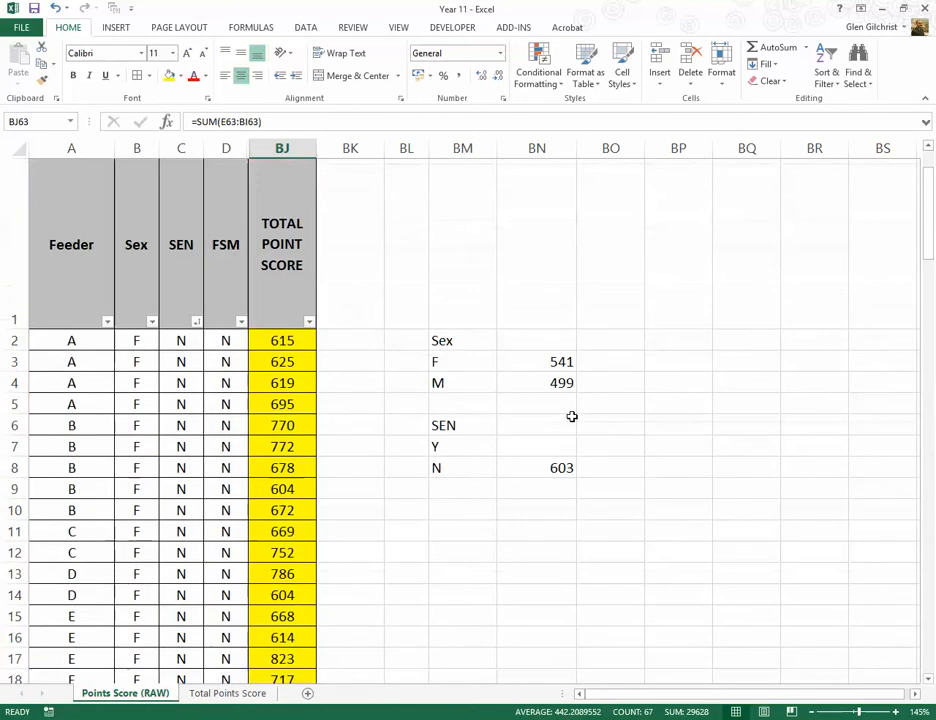
left_click(540, 449)
type("442")
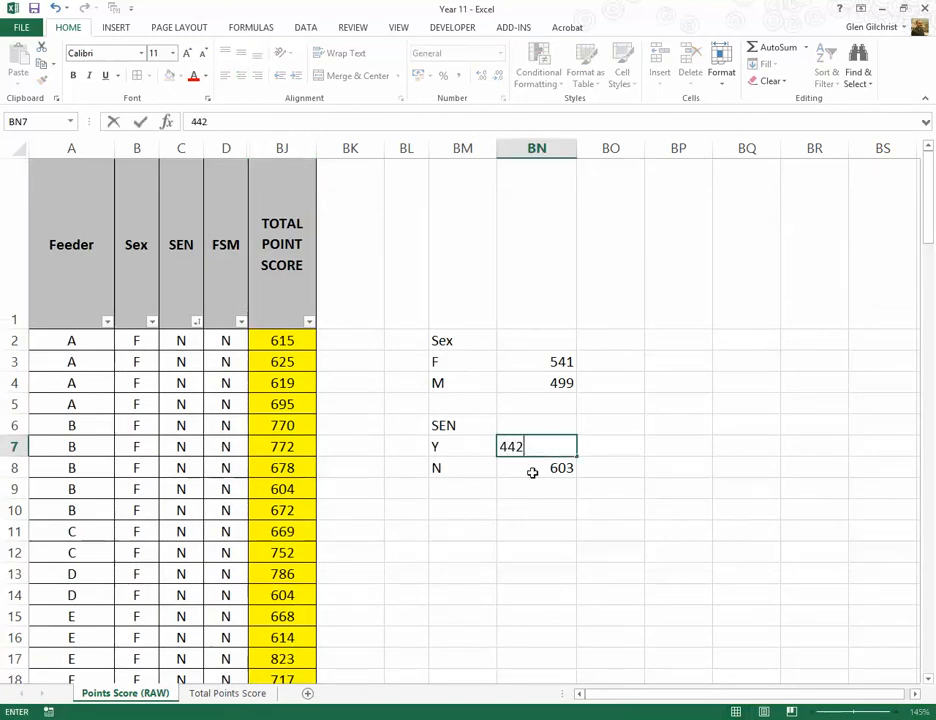
Step: Add a third summary block with the heading FSM in BM10 and the labels Y and N in BM11 and BM12
left_click(468, 531)
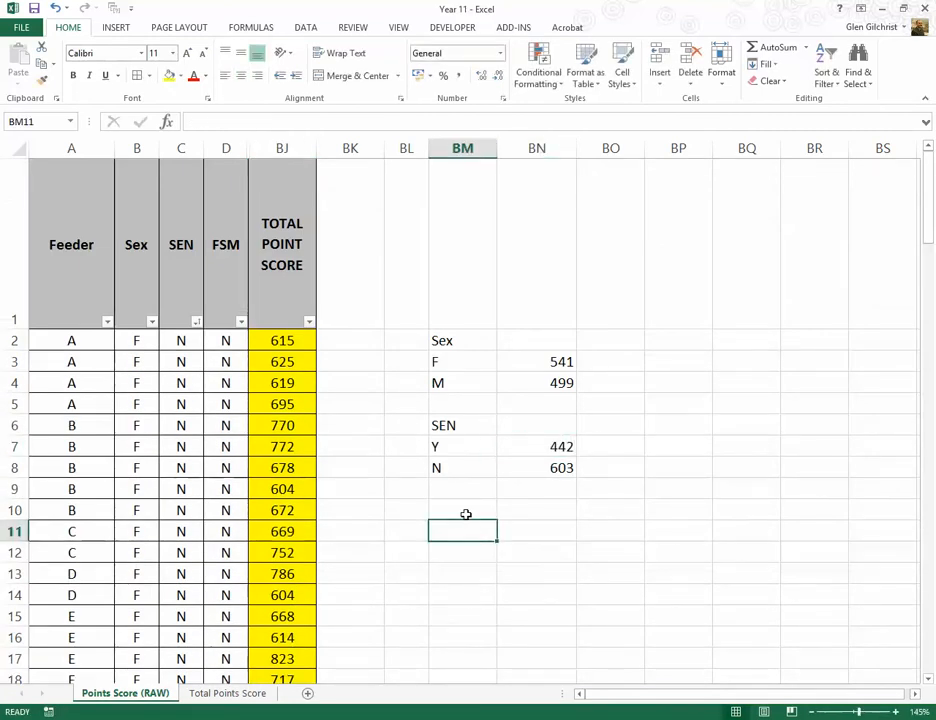
left_click(465, 513)
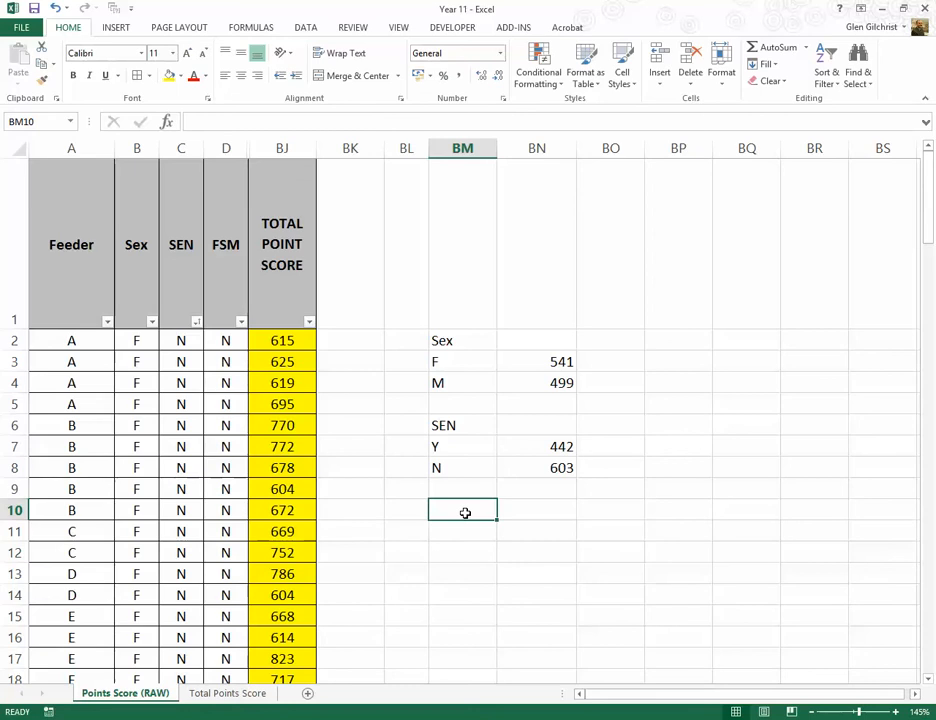
type("FS<")
type("M")
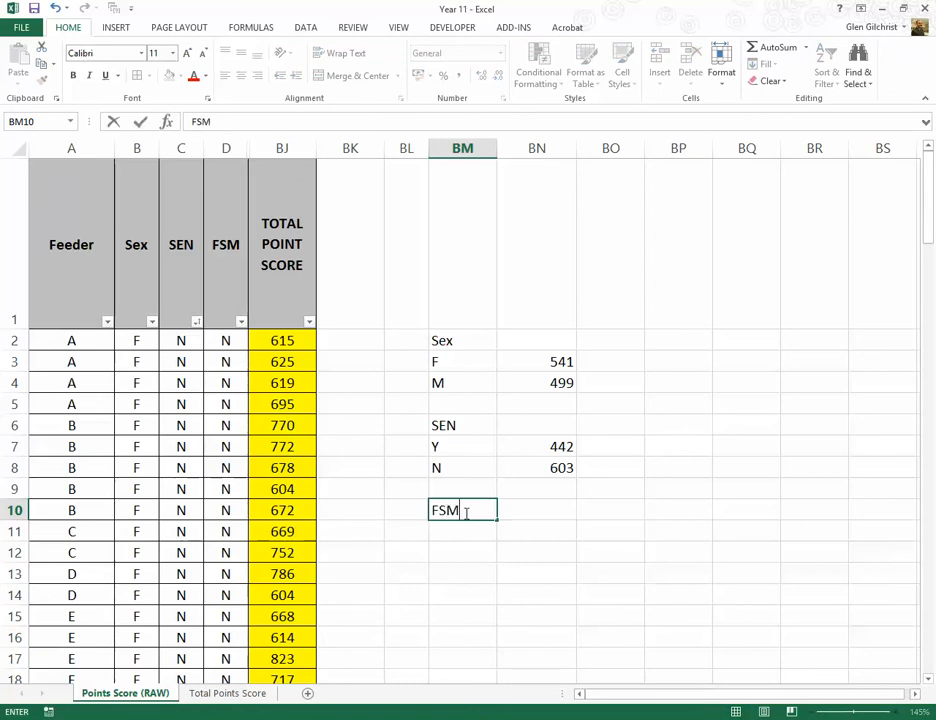
key("Return")
type("Y")
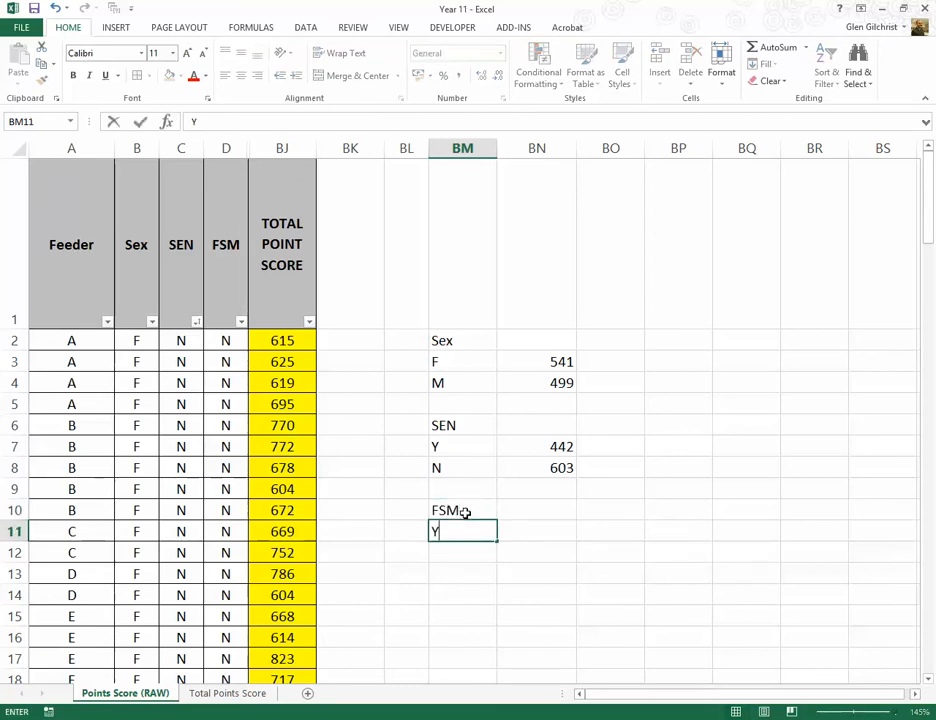
key("Return")
type("N")
key("Tab")
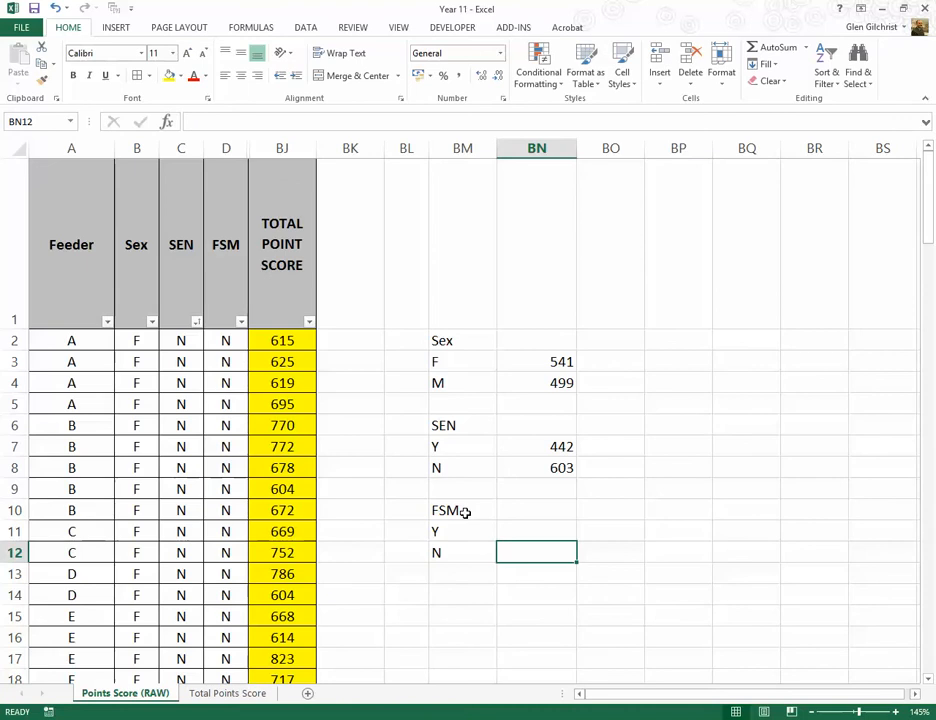
Step: Sort the records by FSM from A to Z and select the total point scores of the N pupils for their average
left_click(241, 321)
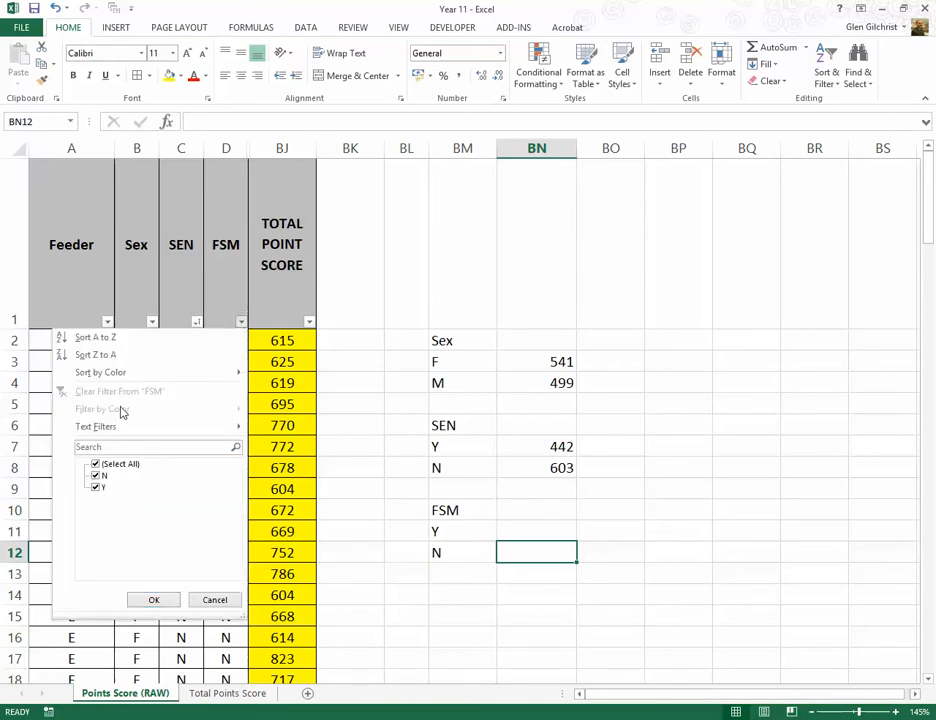
left_click(103, 341)
left_click(230, 340)
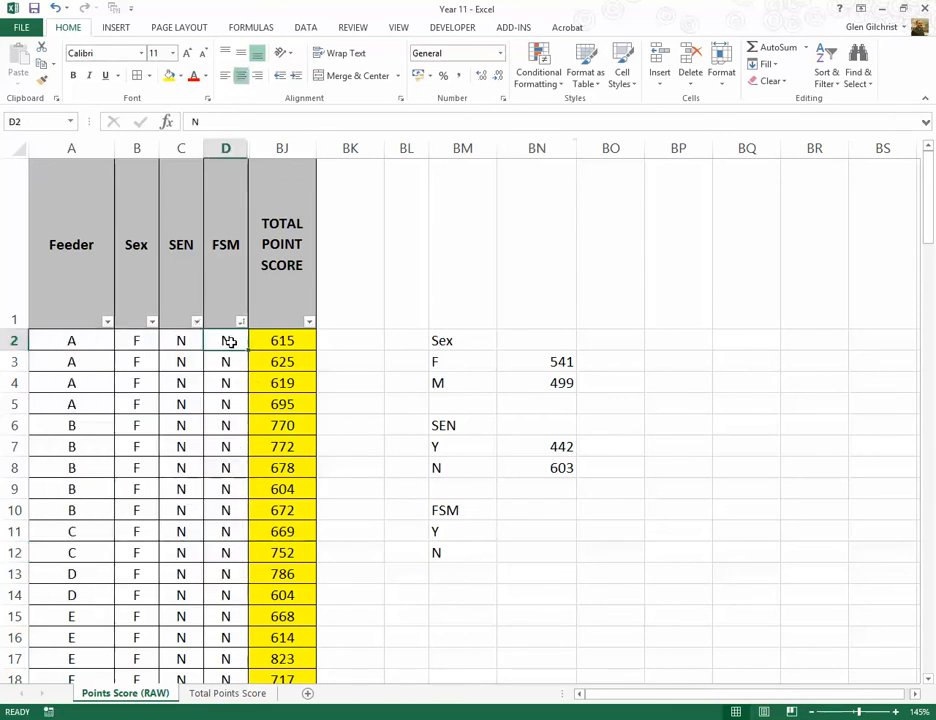
left_click_drag(267, 341, 277, 500)
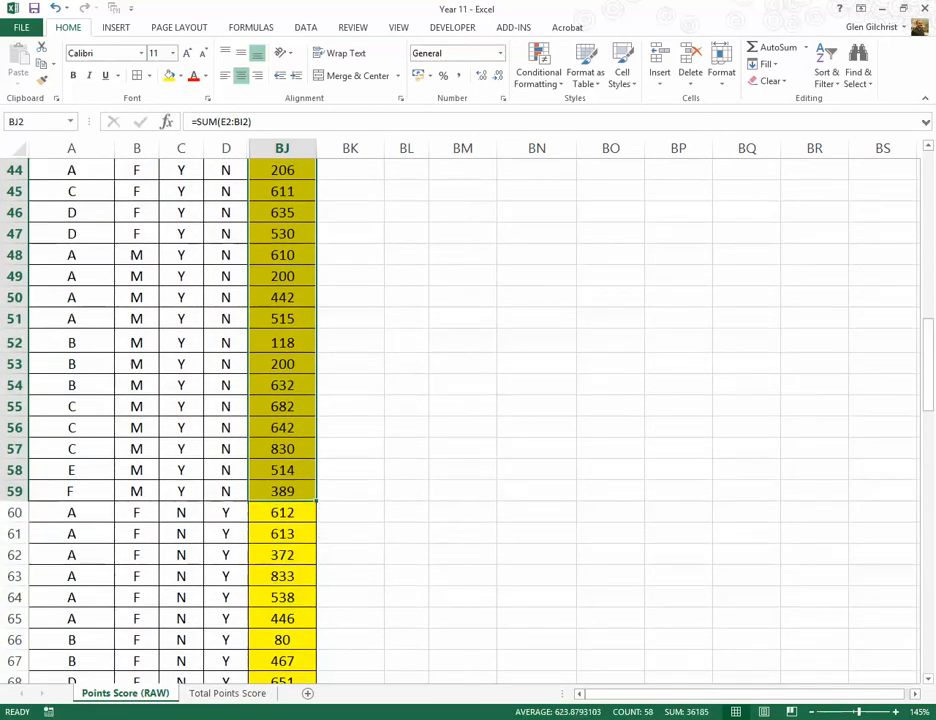
Step: Enter the average for the non-FSM pupils as 624 in BN12, beside the N label
scroll(573, 678, "up", 14)
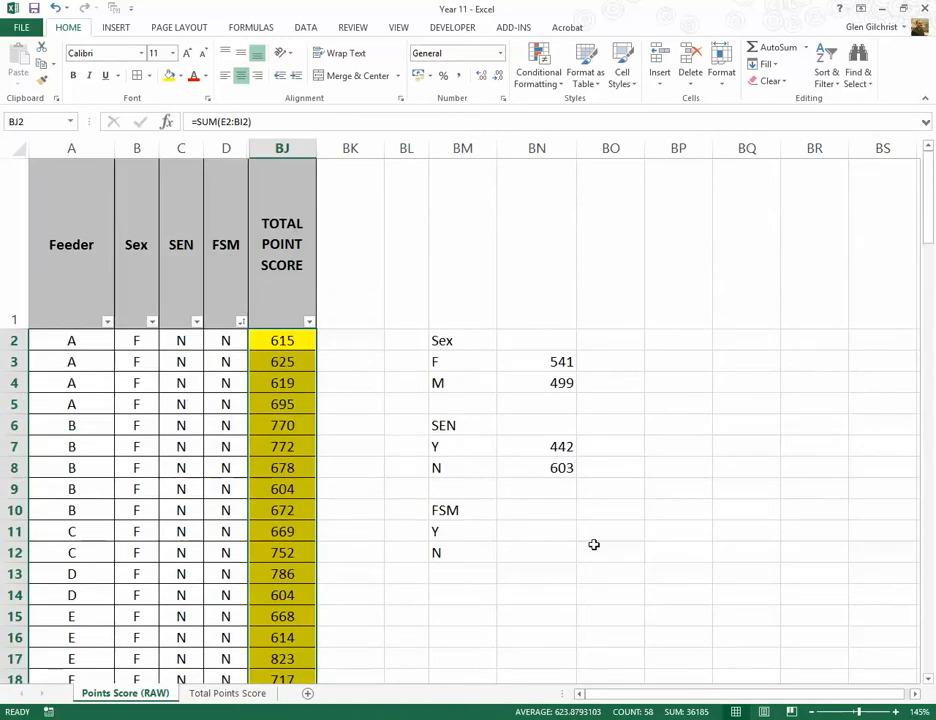
left_click(536, 552)
type("624")
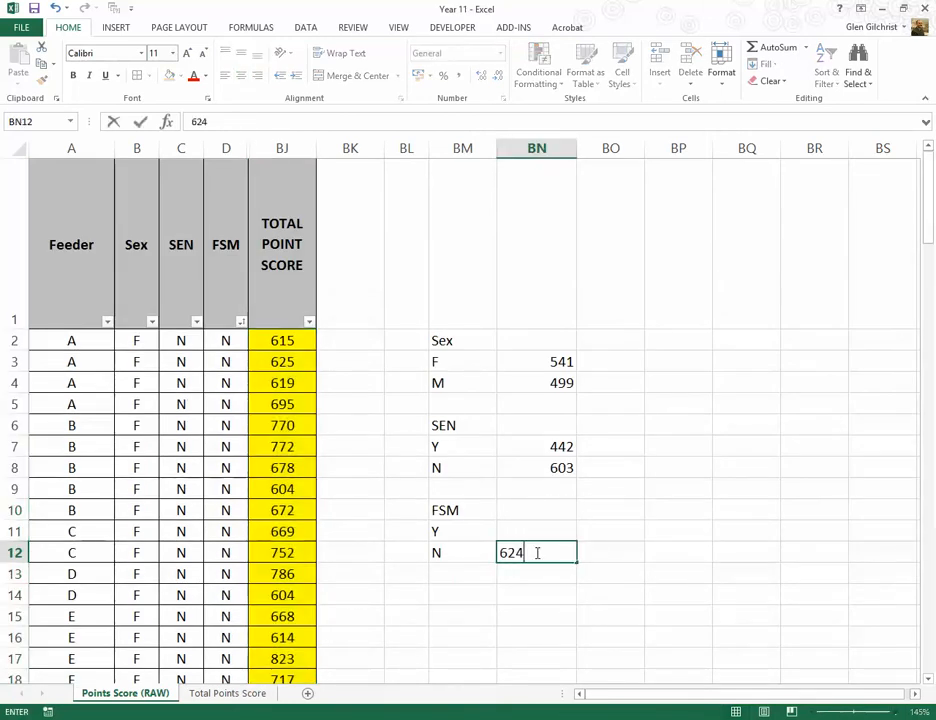
key("Up")
Step: Select the total point scores of the FSM Y pupils for their average and enter 432 in BN11, beside the Y label
left_click(282, 360)
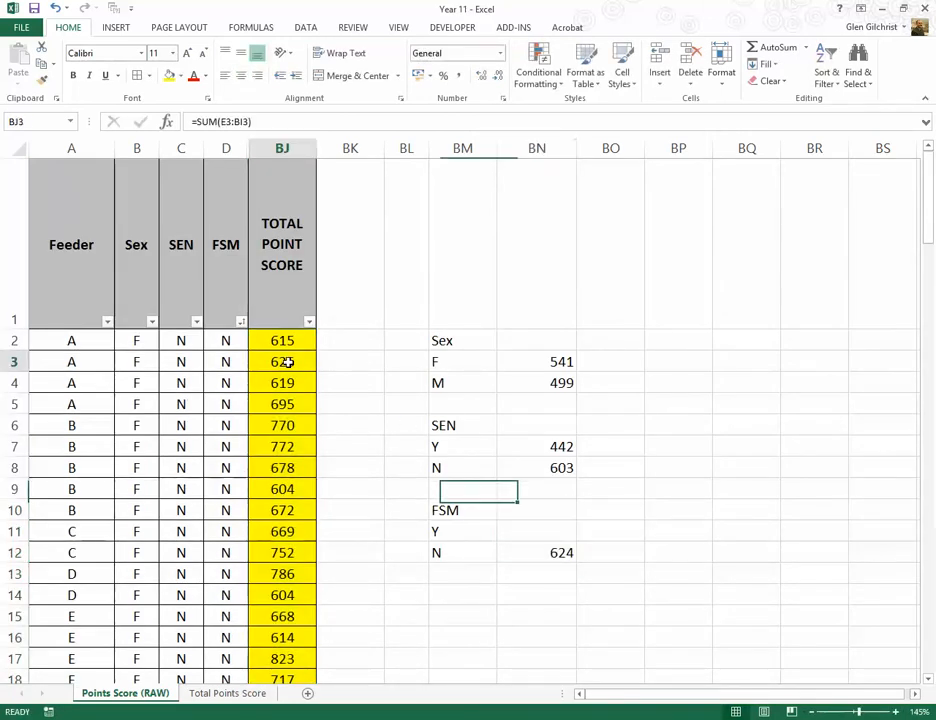
scroll(282, 468, "down", 19)
scroll(297, 490, "up", 1)
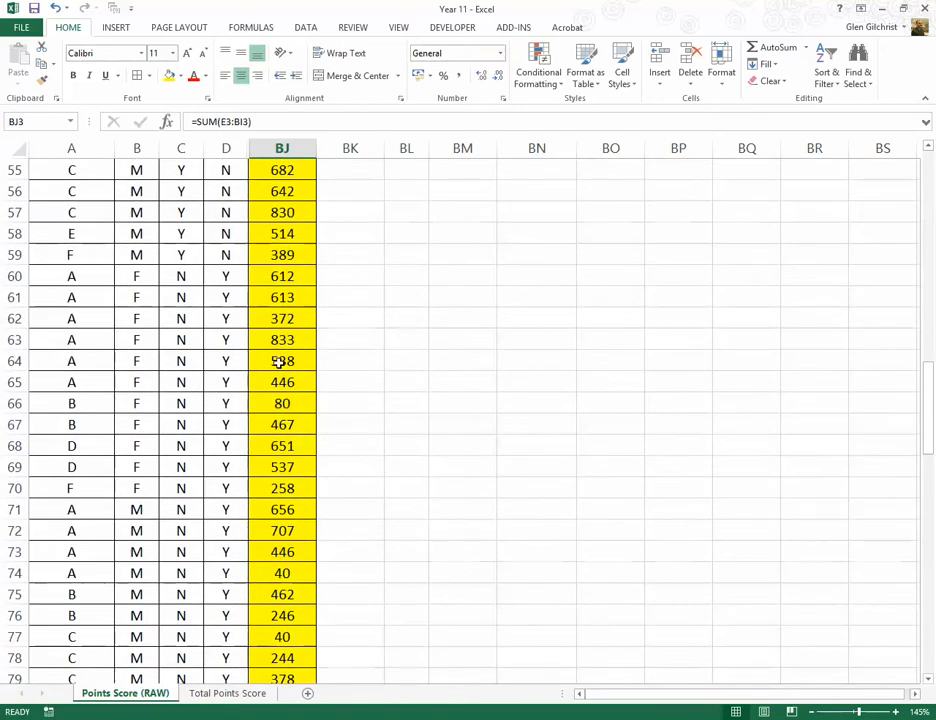
left_click_drag(272, 277, 290, 640)
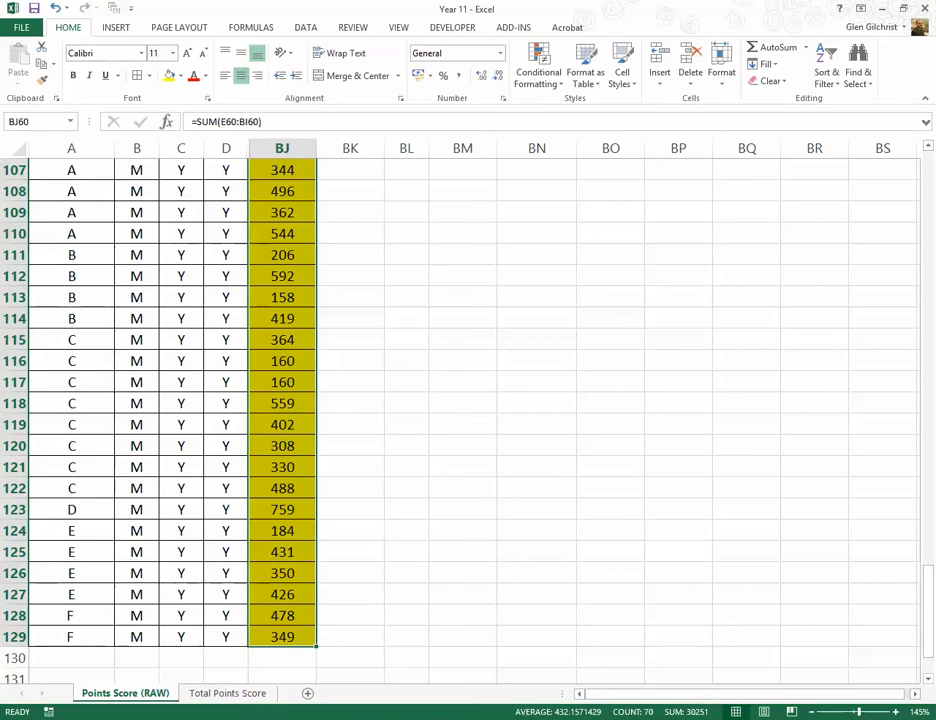
scroll(555, 634, "up", 20)
left_click(541, 532)
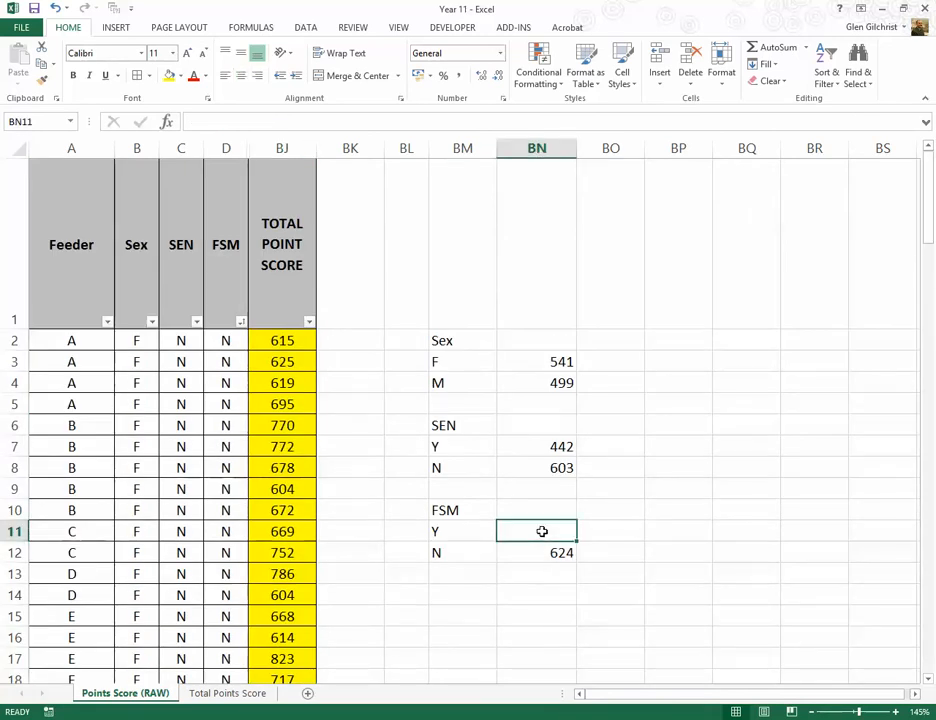
type("432")
key("Return")
left_click(478, 599)
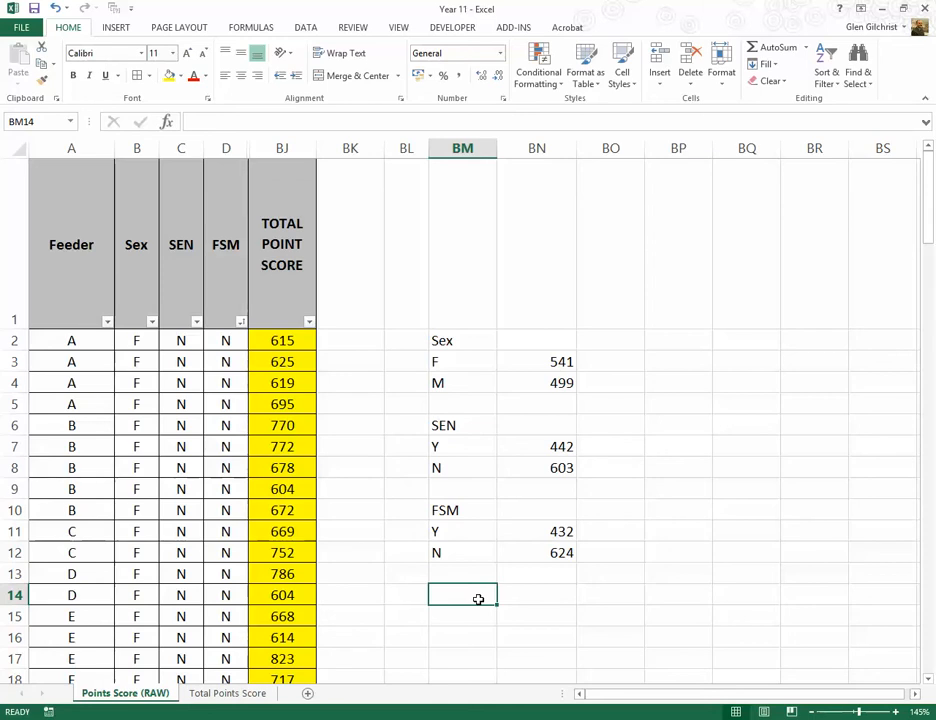
left_click(93, 383)
left_click(298, 385)
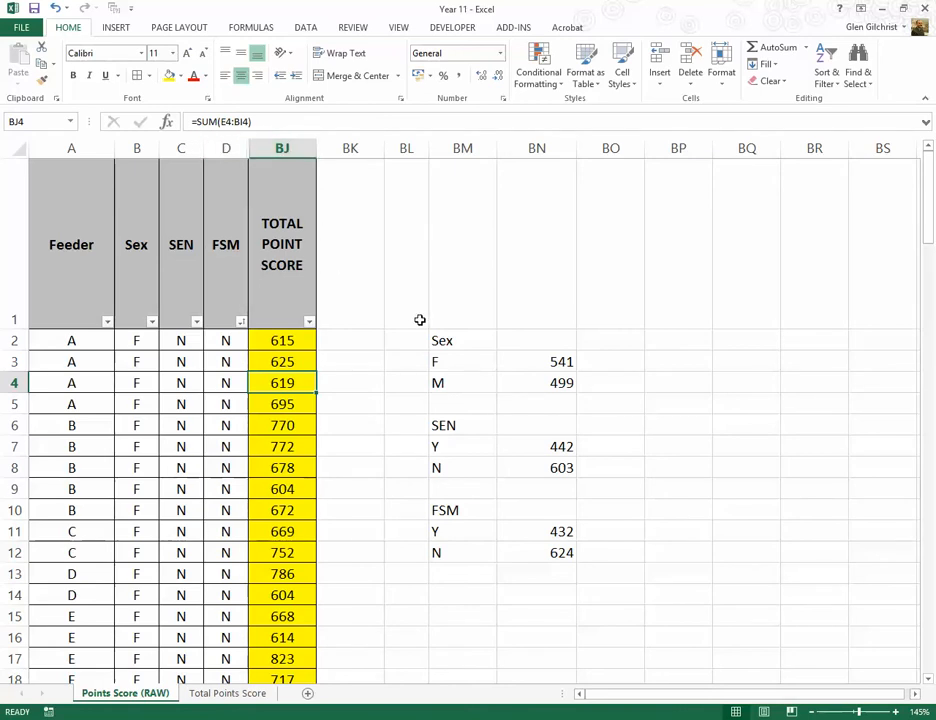
Step: Clear the whole manual summary of group averages in BM2:BN12
left_click_drag(444, 338, 536, 553)
key("Delete")
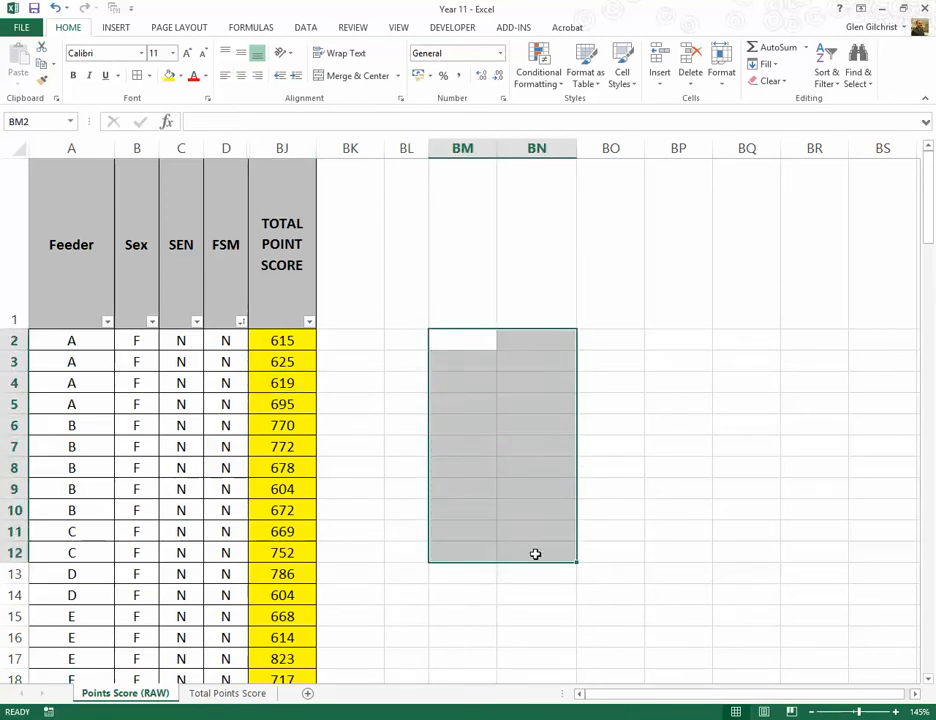
left_click(391, 377)
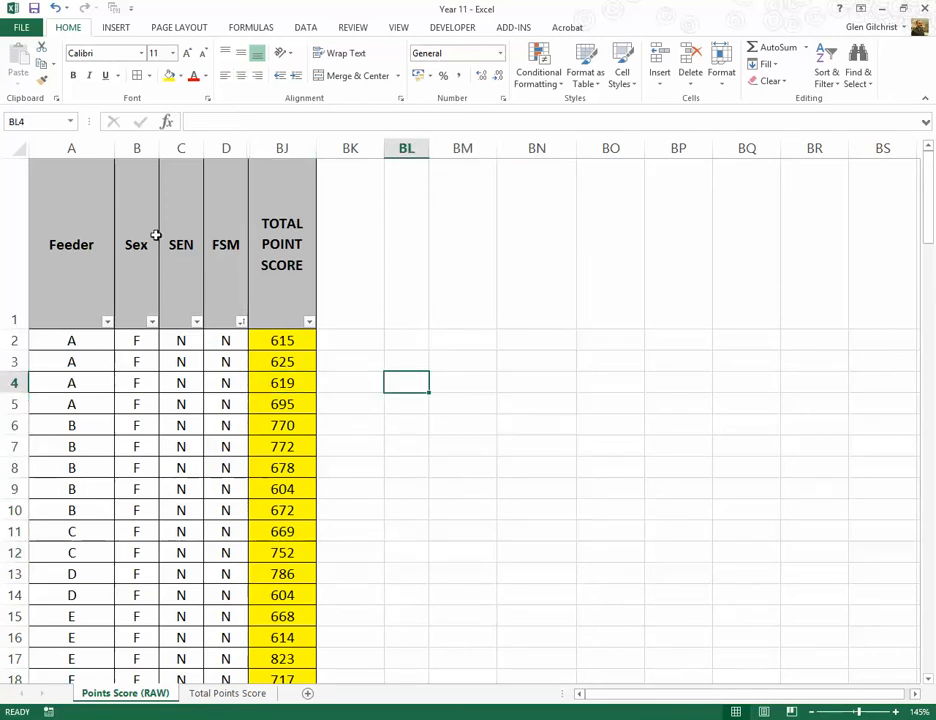
Step: Insert three blank rows above the header row of the results table
left_click(10, 217)
right_click(12, 222)
left_click(47, 322)
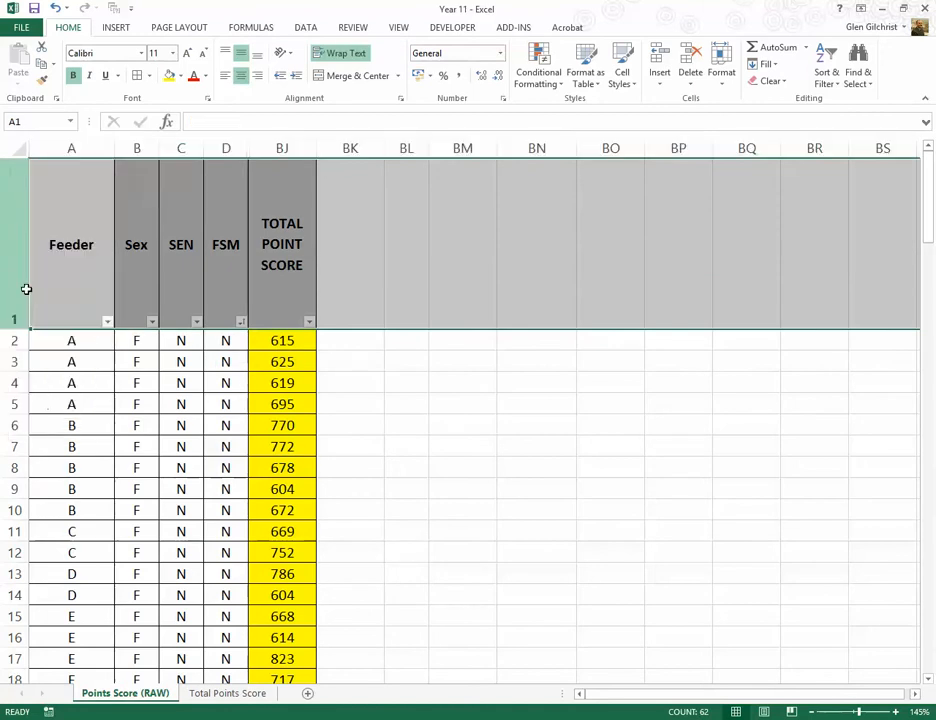
right_click(17, 167)
left_click(47, 269)
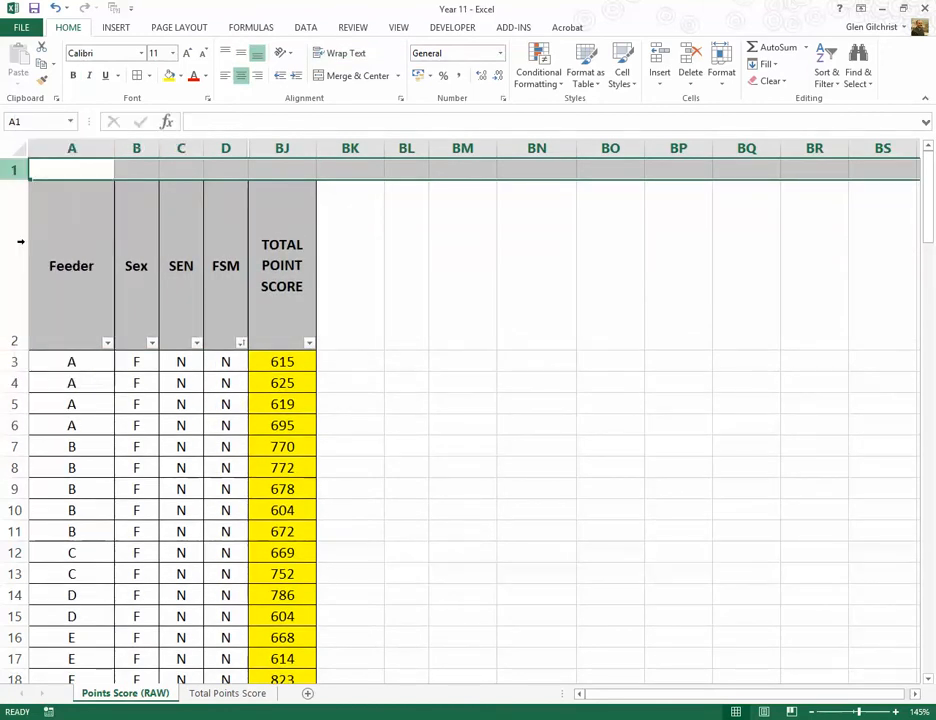
right_click(17, 167)
left_click(55, 265)
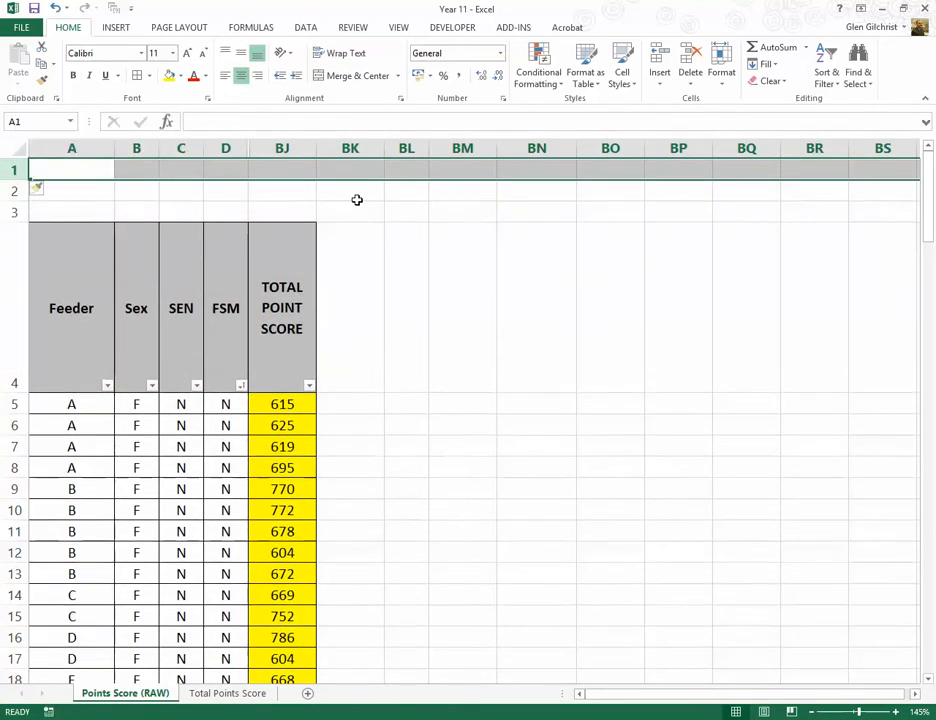
Step: Enter the labels Sex, SEN and FSM in D1, D2 and D3 above the table header
left_click(408, 191)
left_click(230, 170)
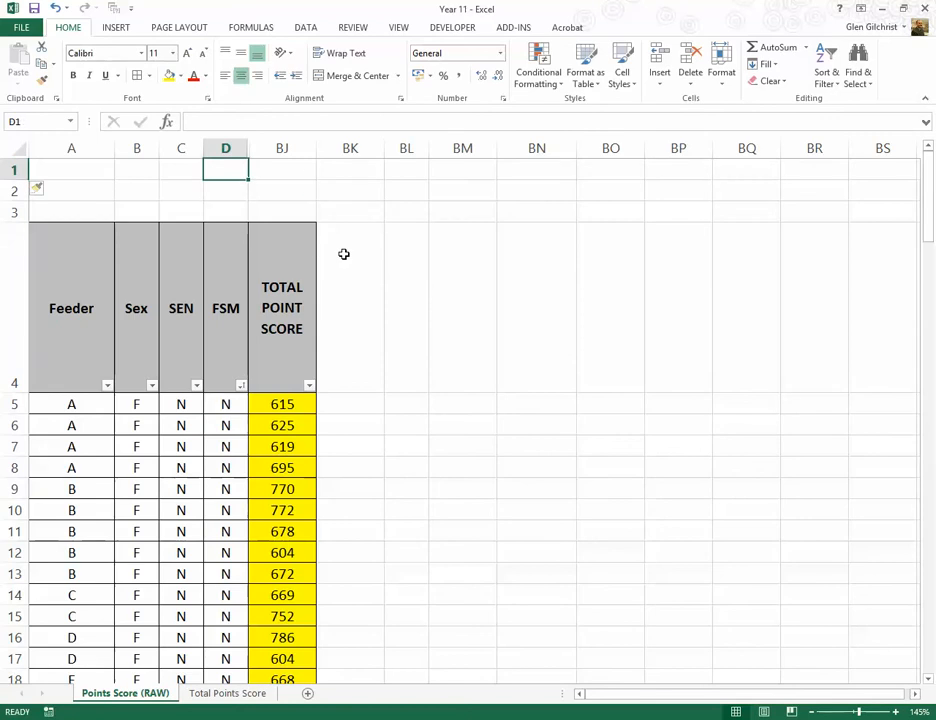
type("Sesx")
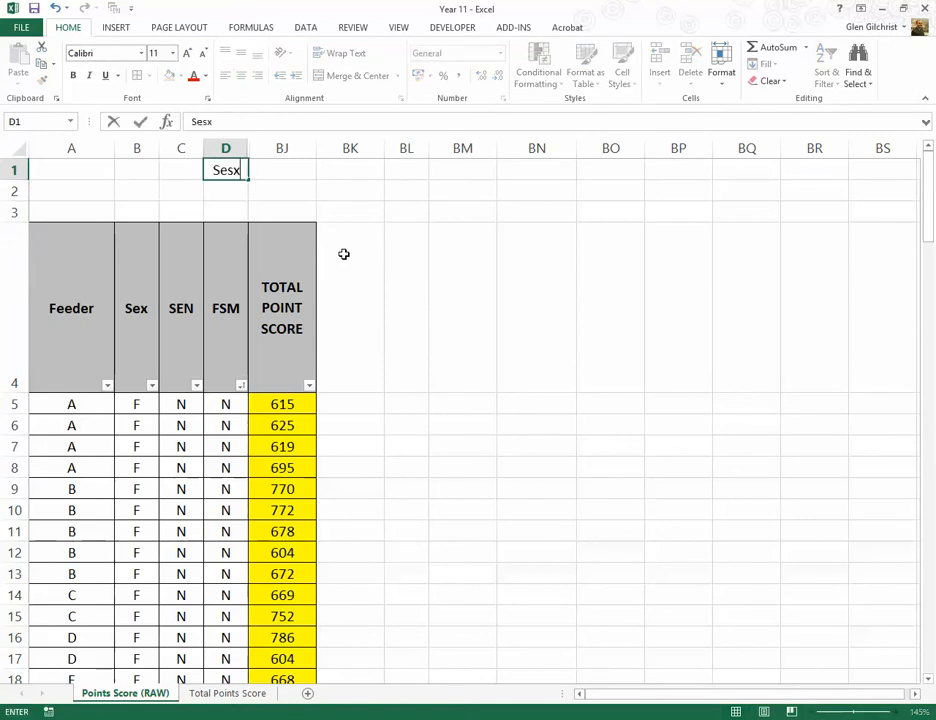
key("BackSpace")
key("BackSpace")
type("x")
key("Return")
type("SEN")
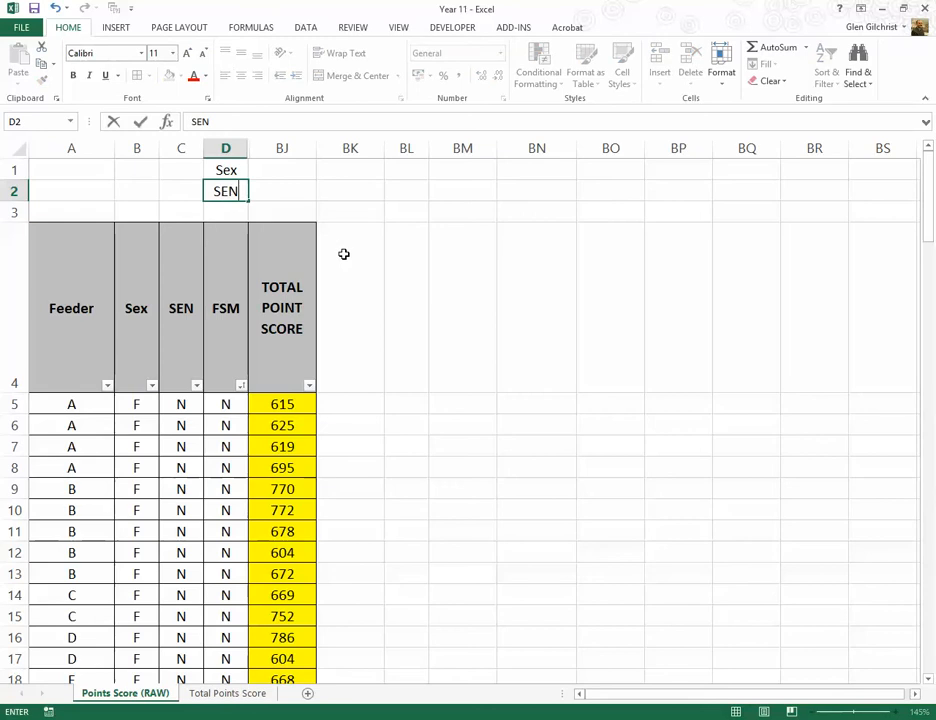
key("Return")
type("FSM")
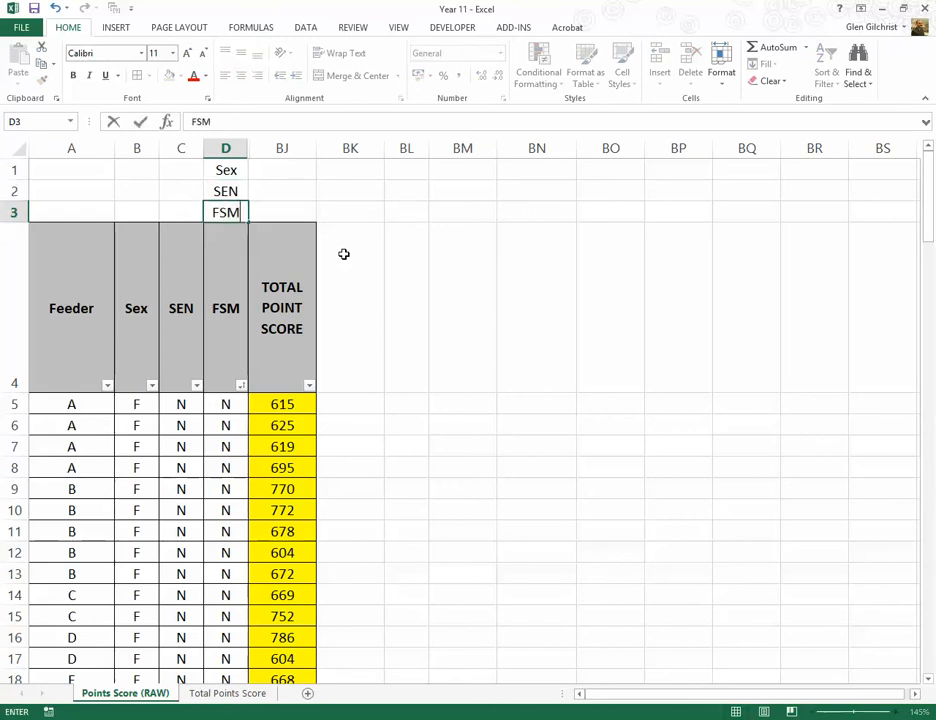
key("Tab")
key("Up")
key("Up")
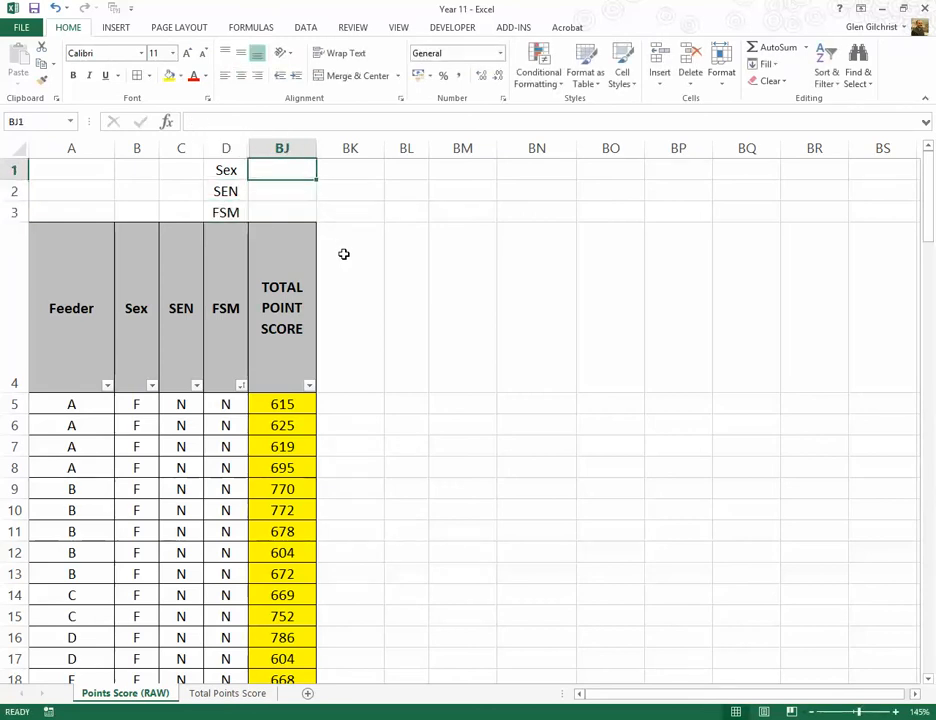
key("Left")
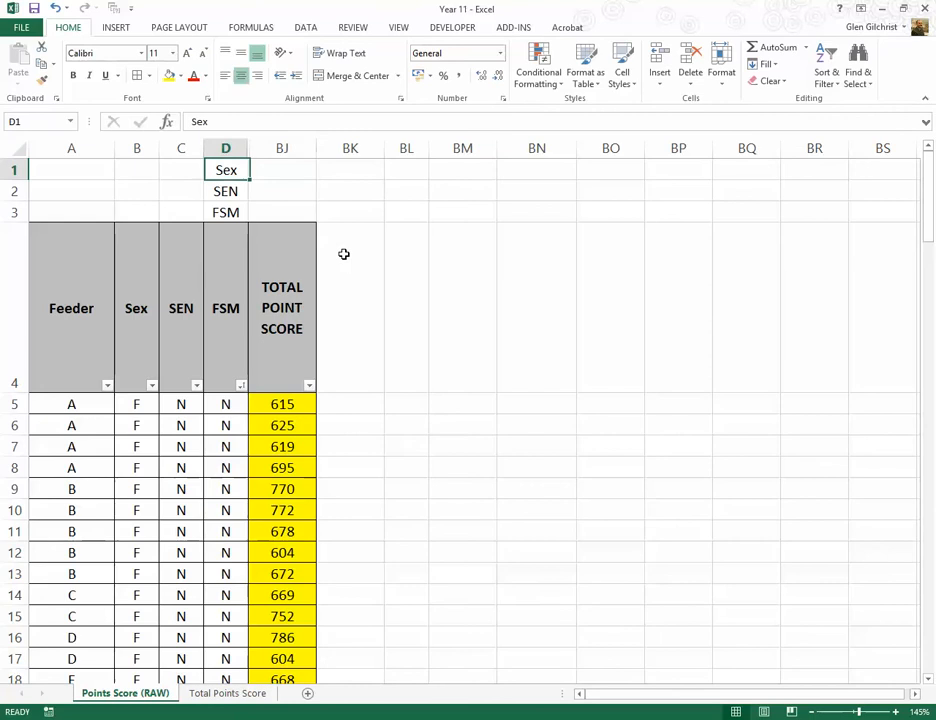
Step: Enter the group labels F in BJ1 and M in BL1 on the Sex row
key("Right")
type("F")
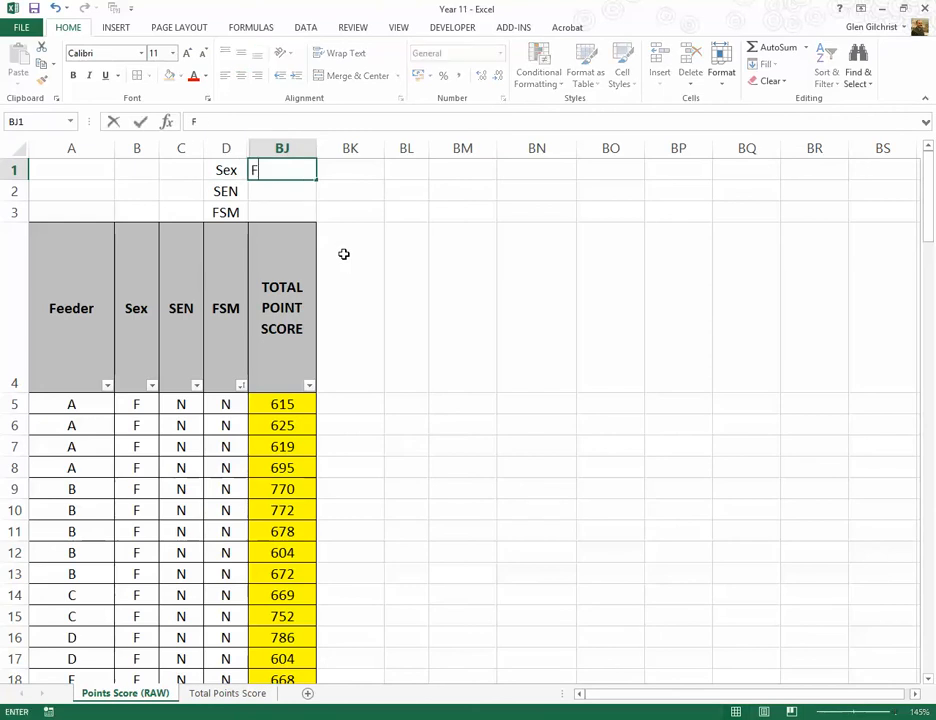
key("Tab")
key("Tab")
type("M")
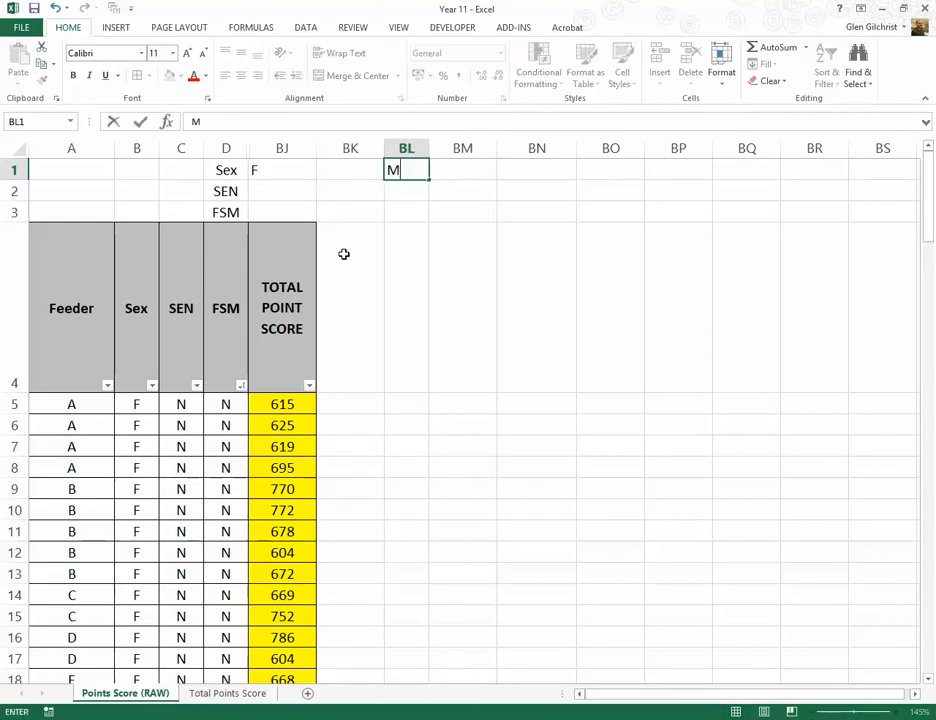
key("Return")
Step: Enter the group labels Y in BJ2 and N in BL2 on the SEN row
key("Left")
key("Left")
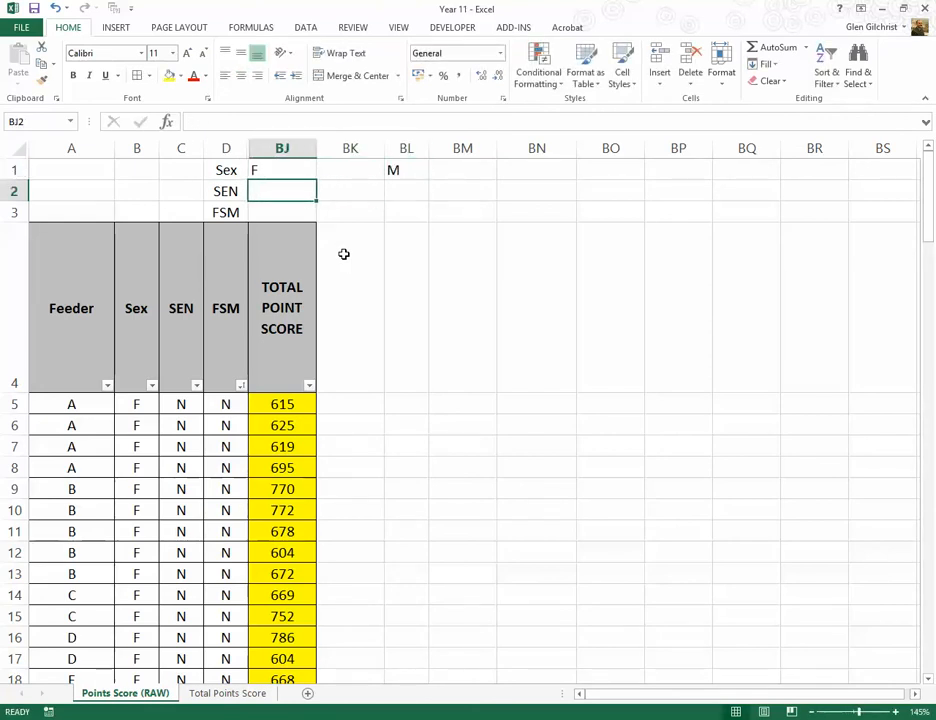
type("Y")
key("Tab")
key("Tab")
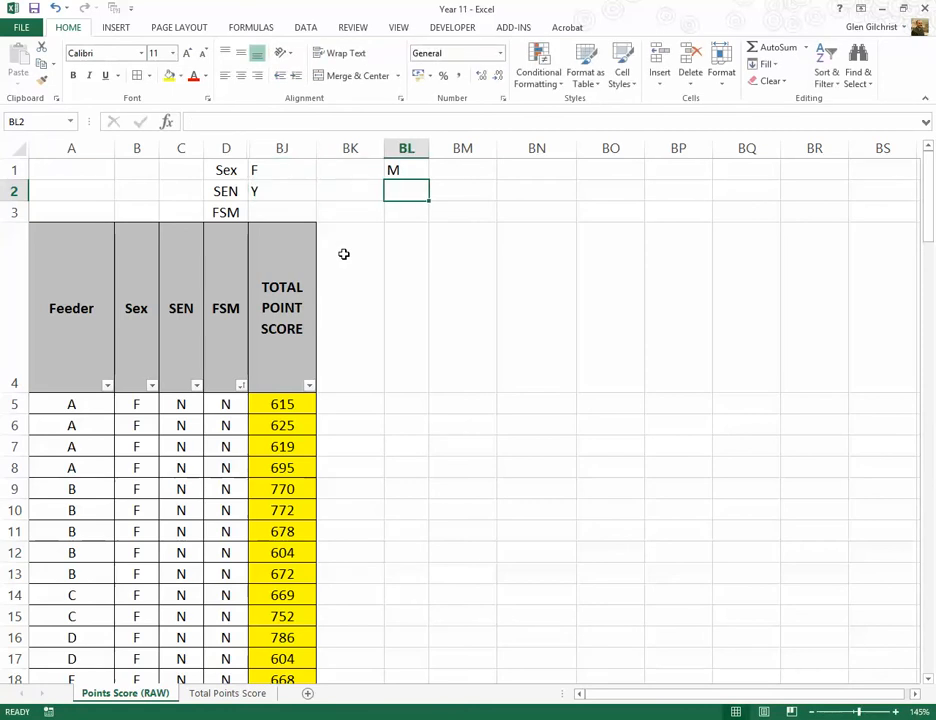
type("N")
key("Return")
Step: Enter the group labels Y in BJ3 and N in BL3 on the FSM row
key("Left")
key("Left")
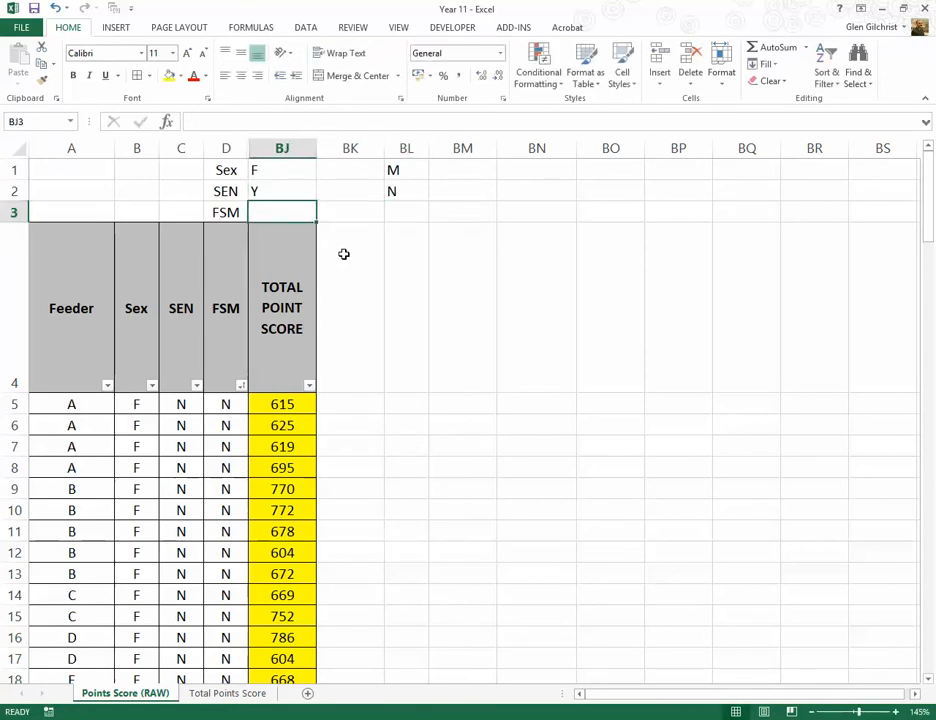
type("Y")
key("Tab")
key("Tab")
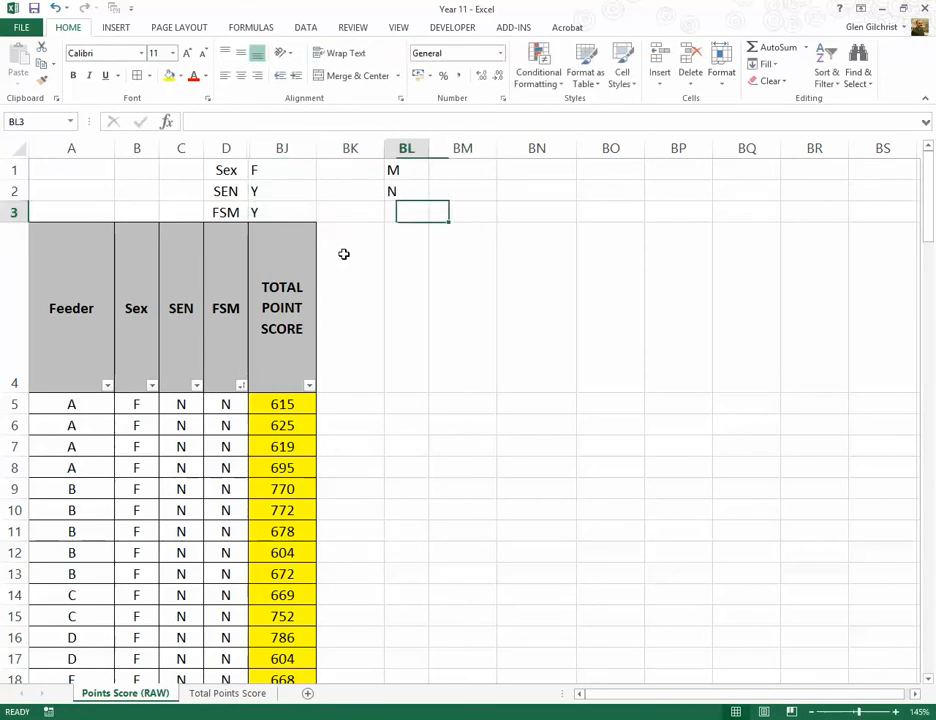
type("N")
left_click(370, 206)
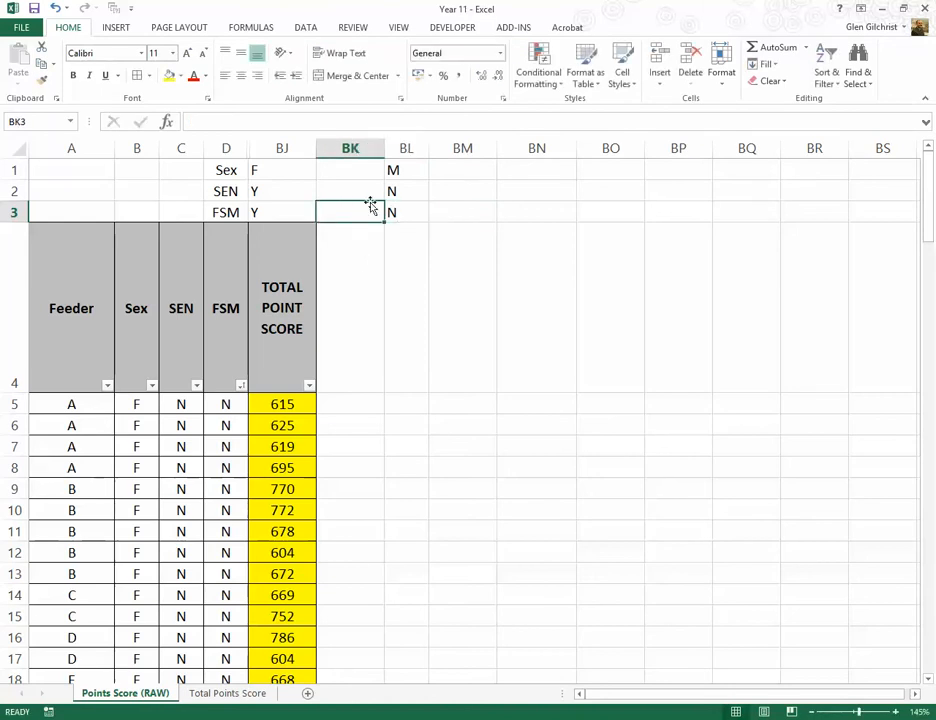
Step: Enter the formula =AVERAGEIF(B5:B132,"F",BJ5:BJ132) in BK1 to average the girls' total point scores
left_click(351, 169)
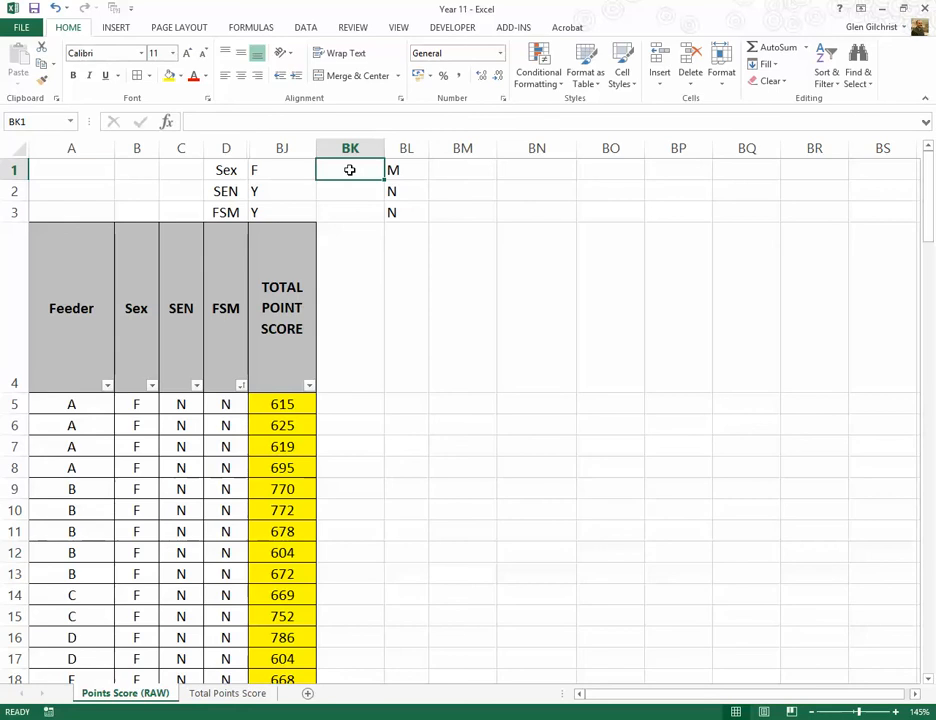
type("=ave")
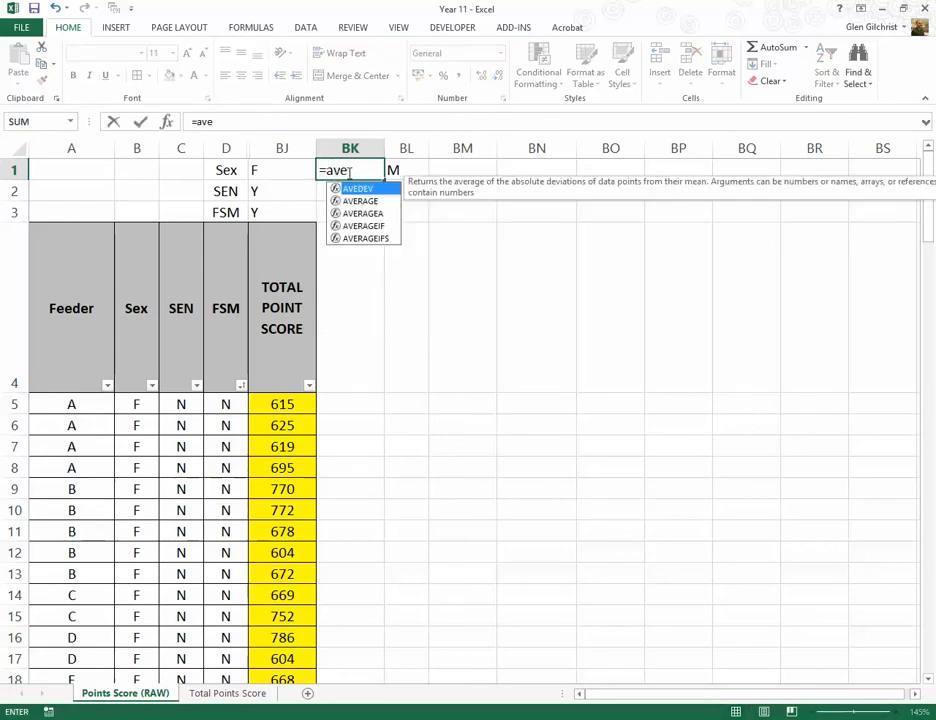
left_click(352, 226)
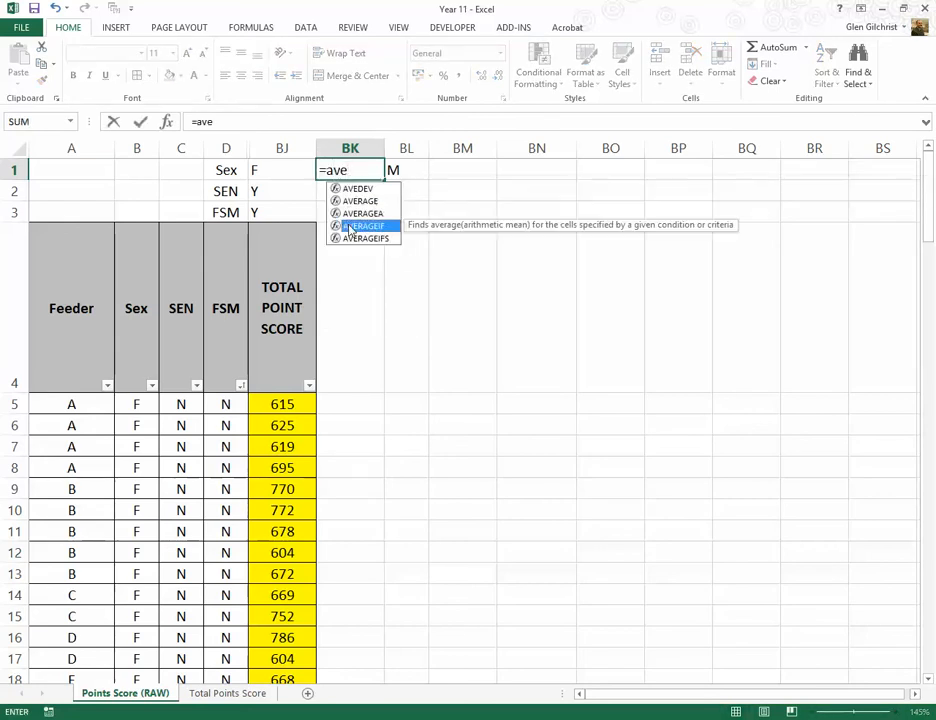
double_click(352, 226)
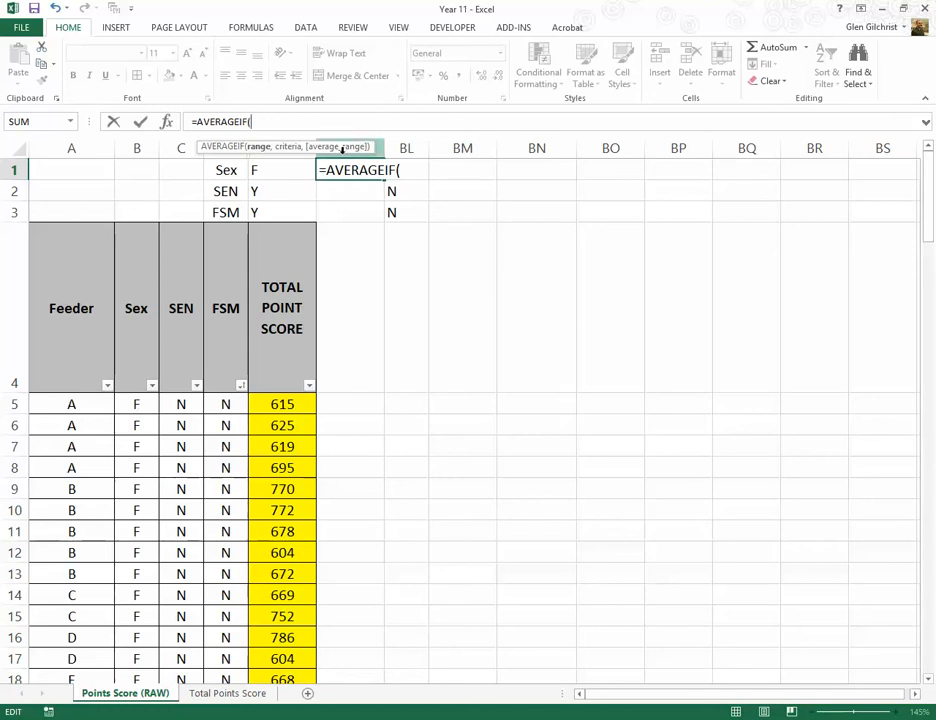
left_click(135, 401)
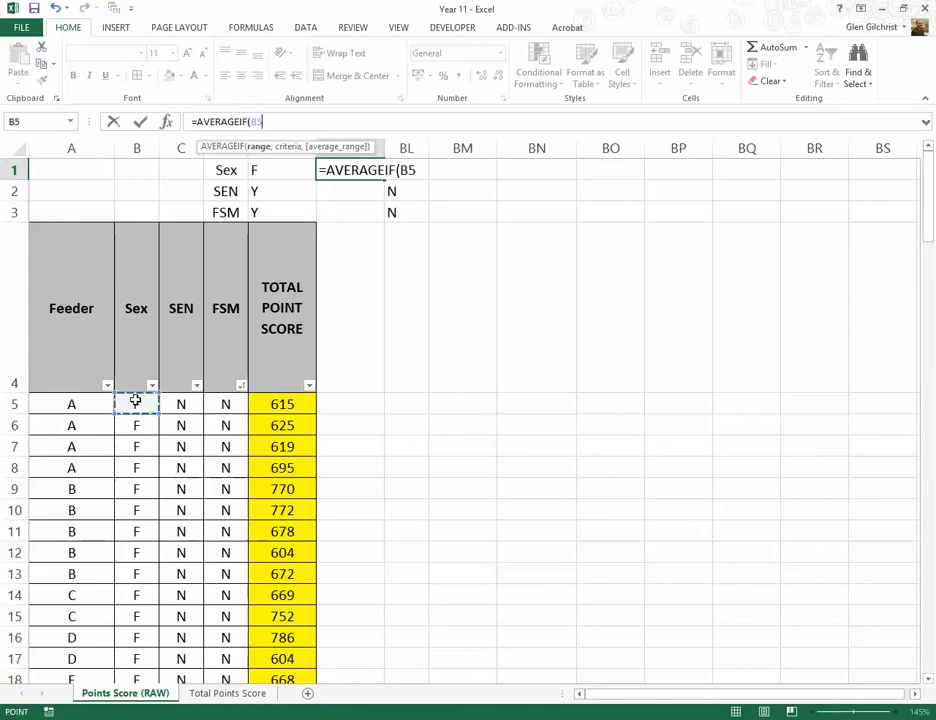
left_click_drag(135, 401, 142, 637)
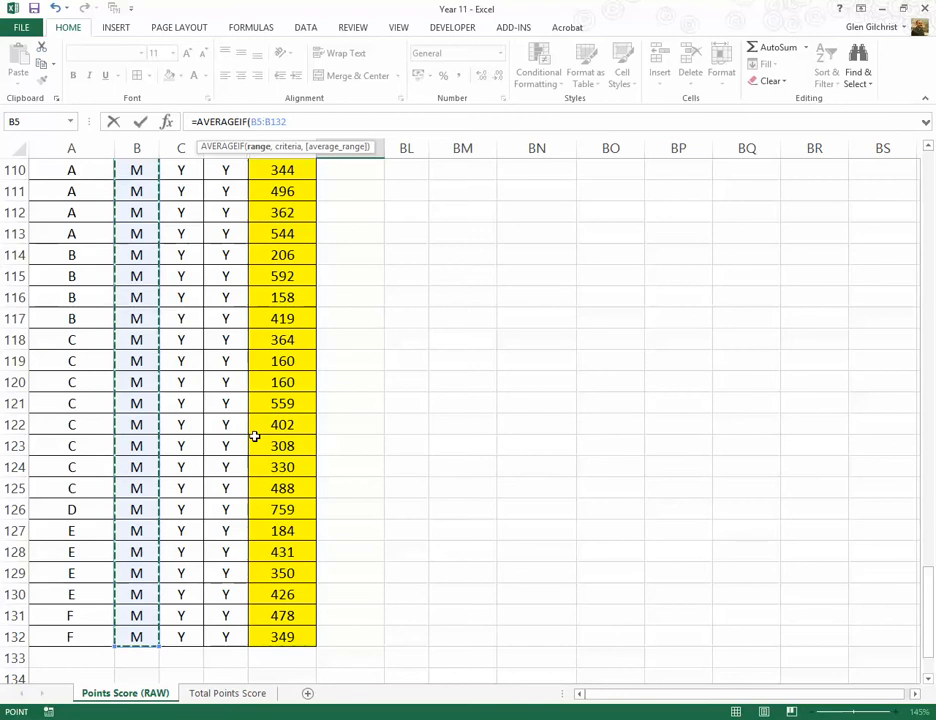
type(",")
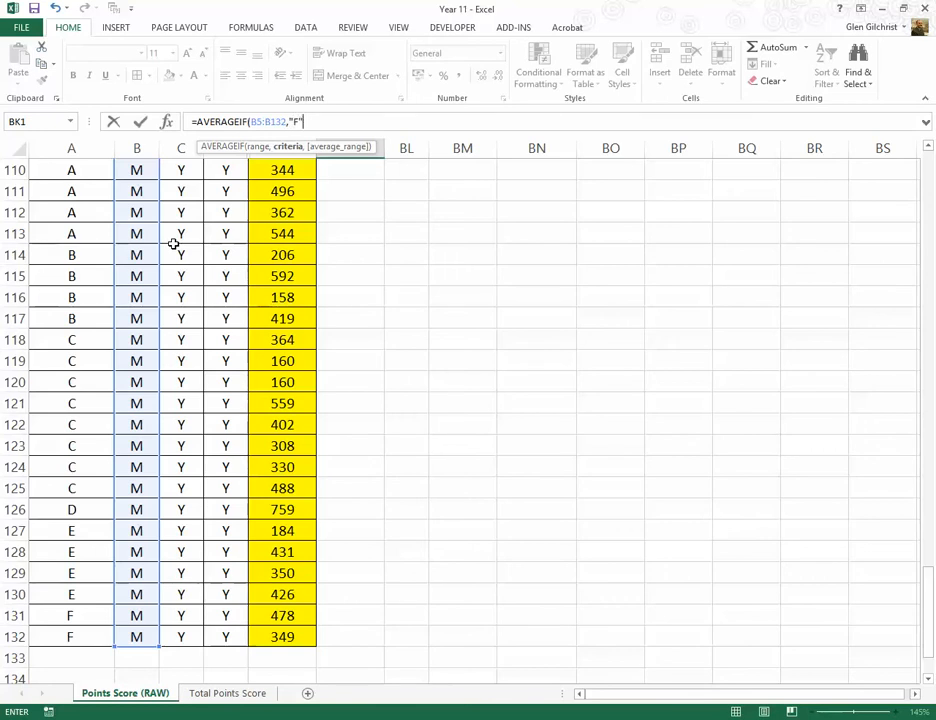
type("F\",")
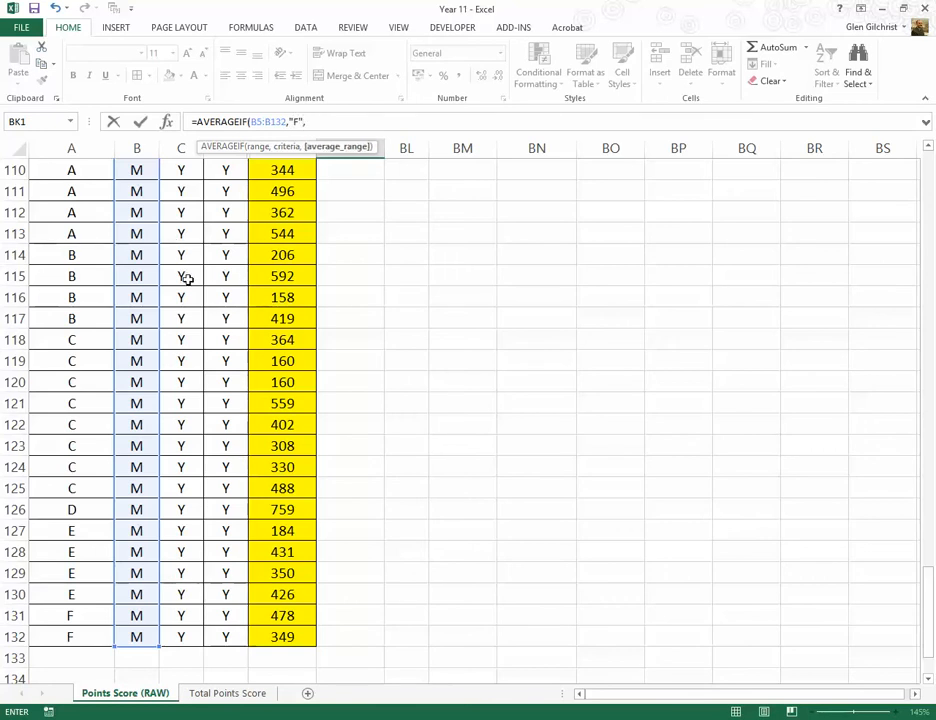
left_click_drag(283, 636, 273, 397)
left_click_drag(268, 435, 274, 406)
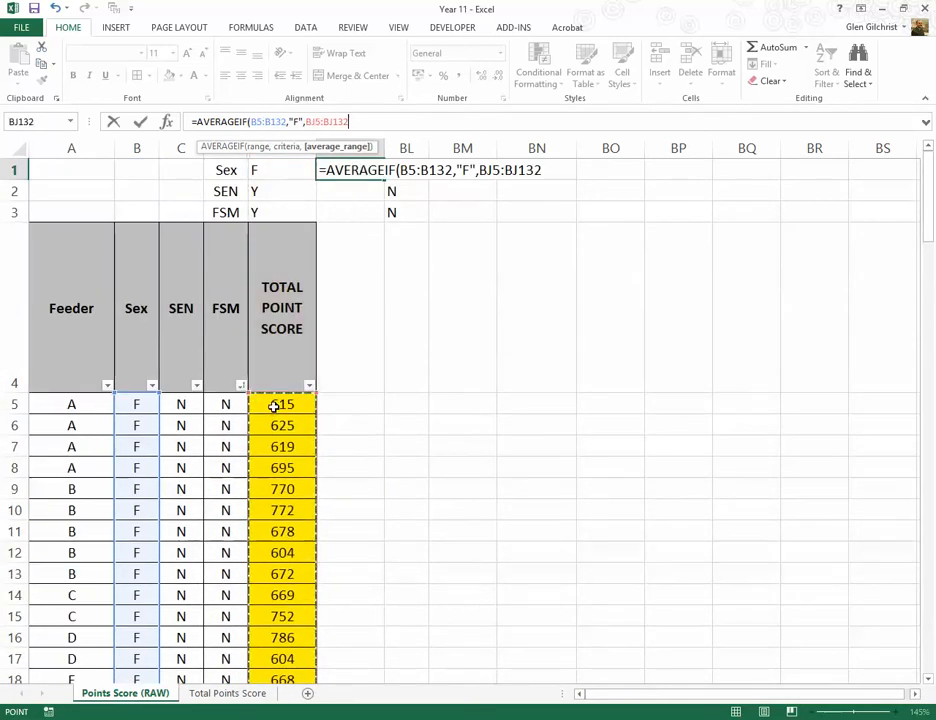
type(")")
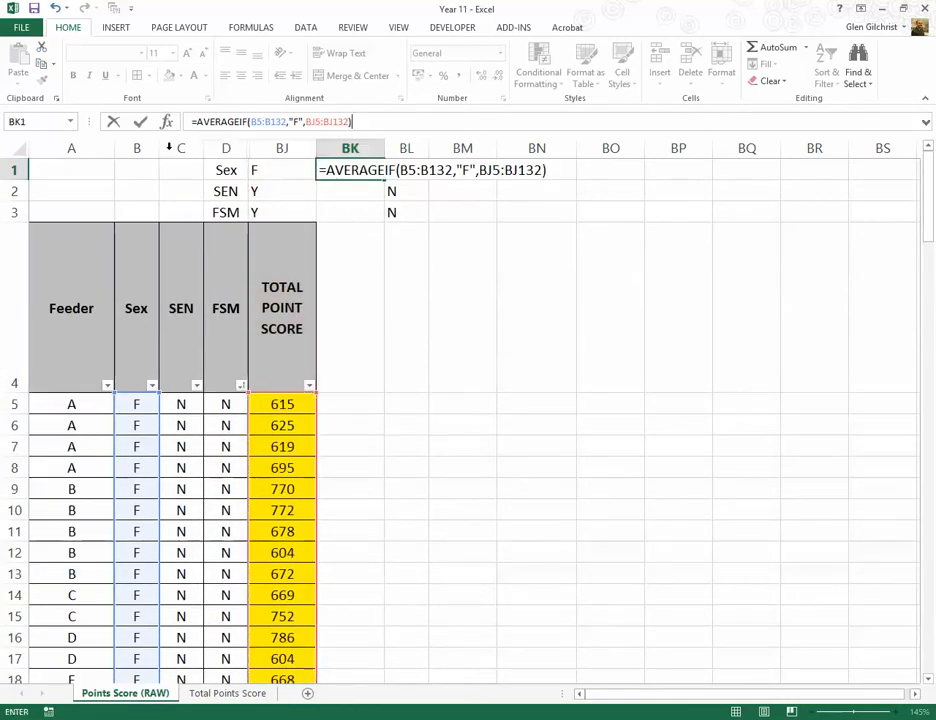
left_click(141, 121)
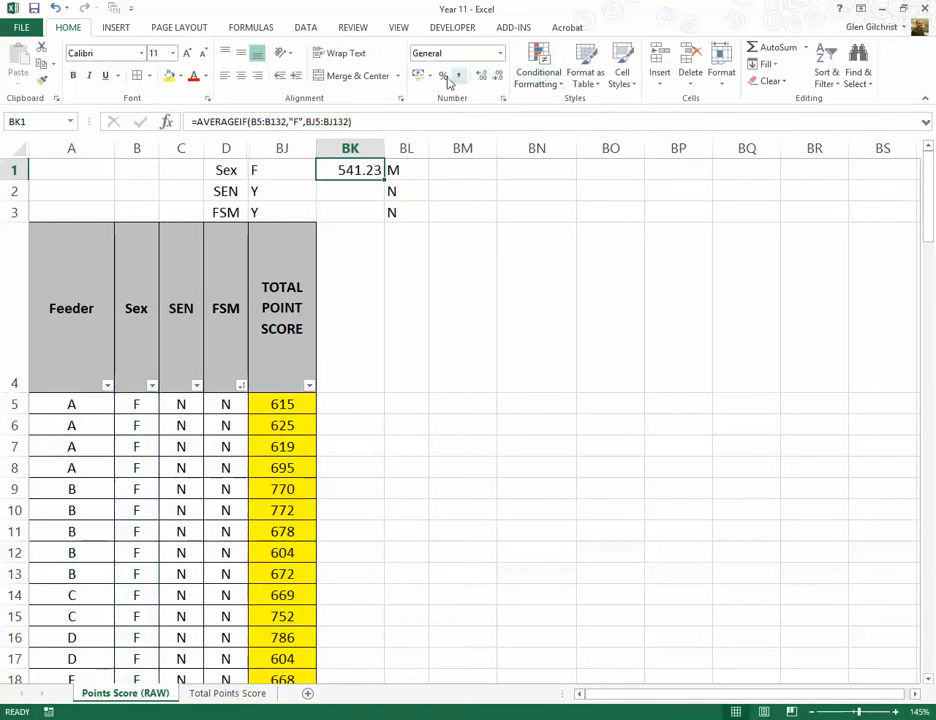
Step: Format the average in BK1 with no decimal places and centre it in the cell
left_click(497, 75)
left_click(497, 75)
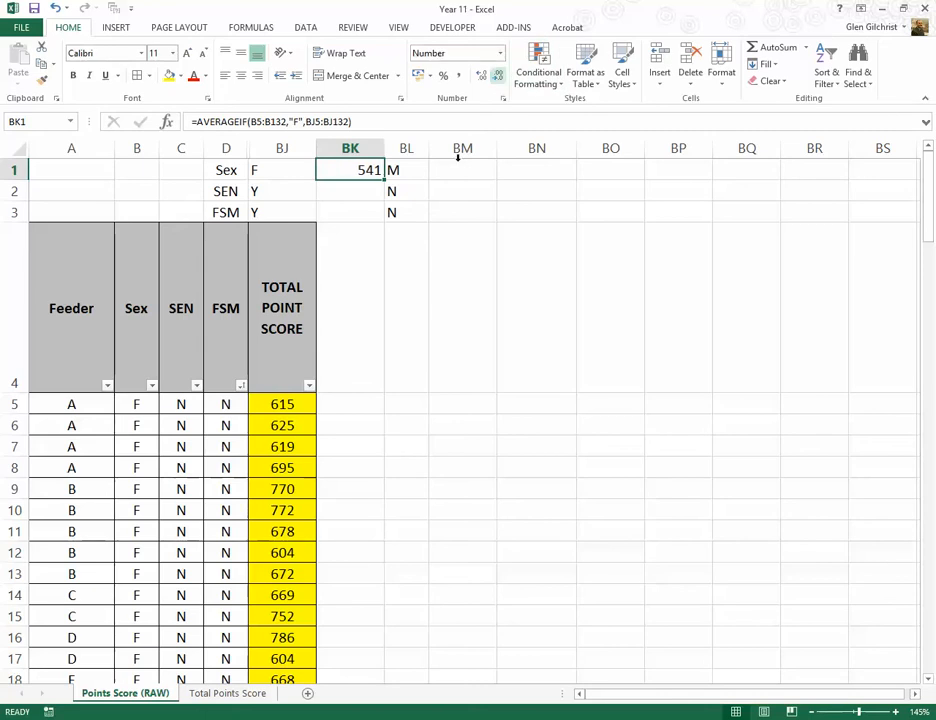
left_click(241, 75)
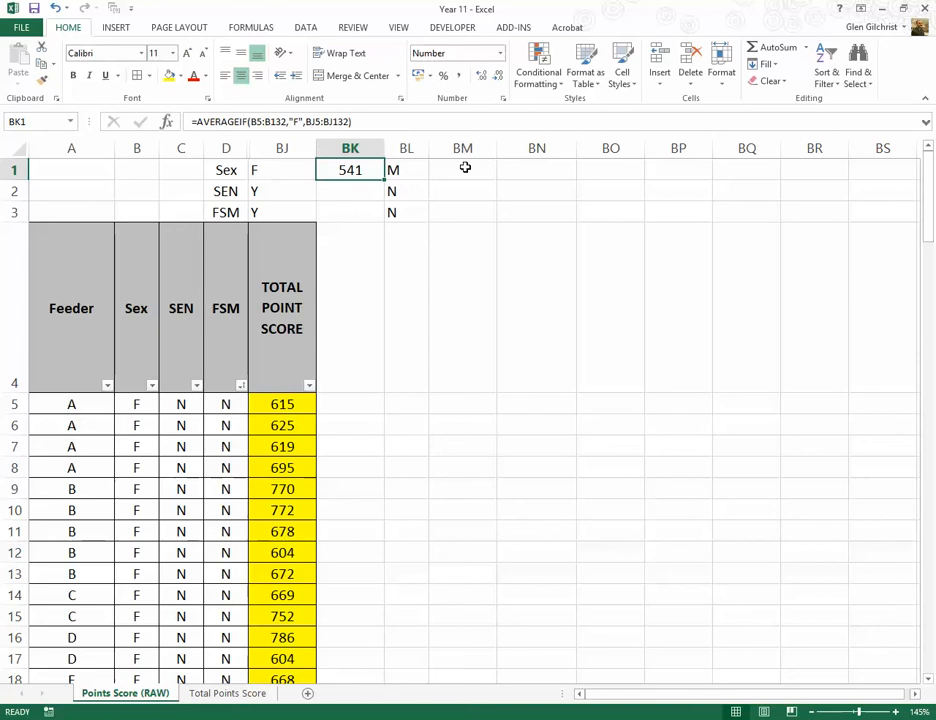
Step: Lock the columns of both ranges in the BK1 formula, making them $B5:$B132 and $BJ5:$BJ132
left_click(290, 121)
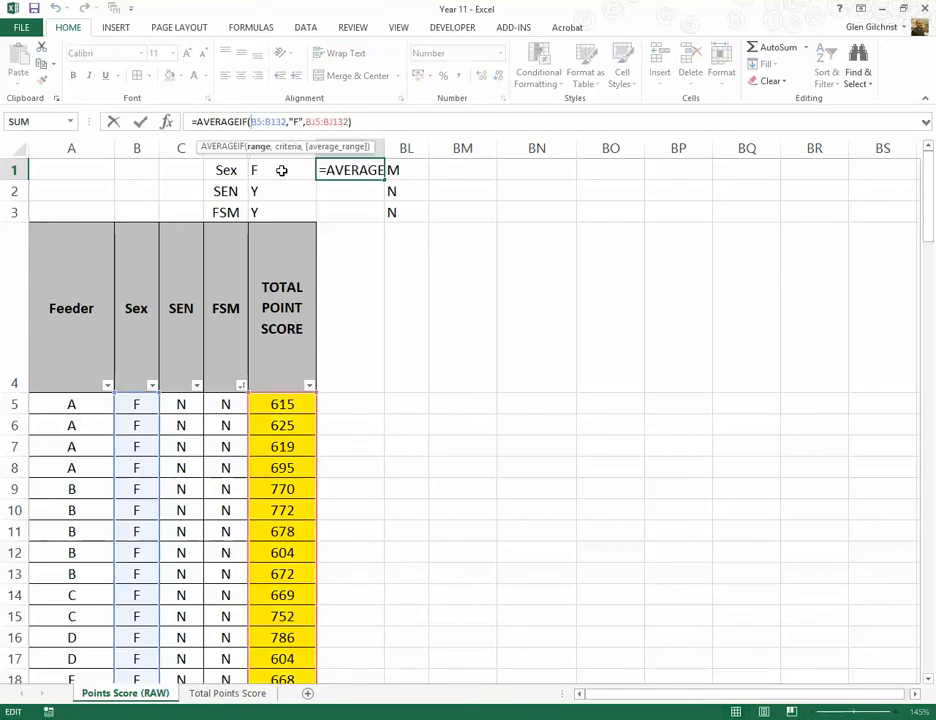
type("$B5:")
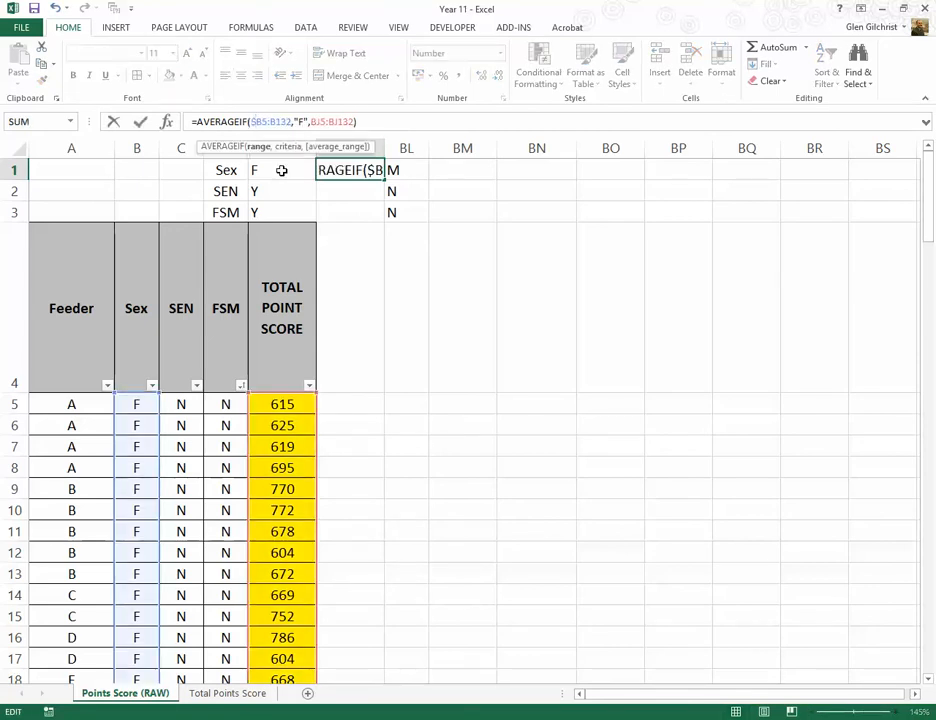
type("$")
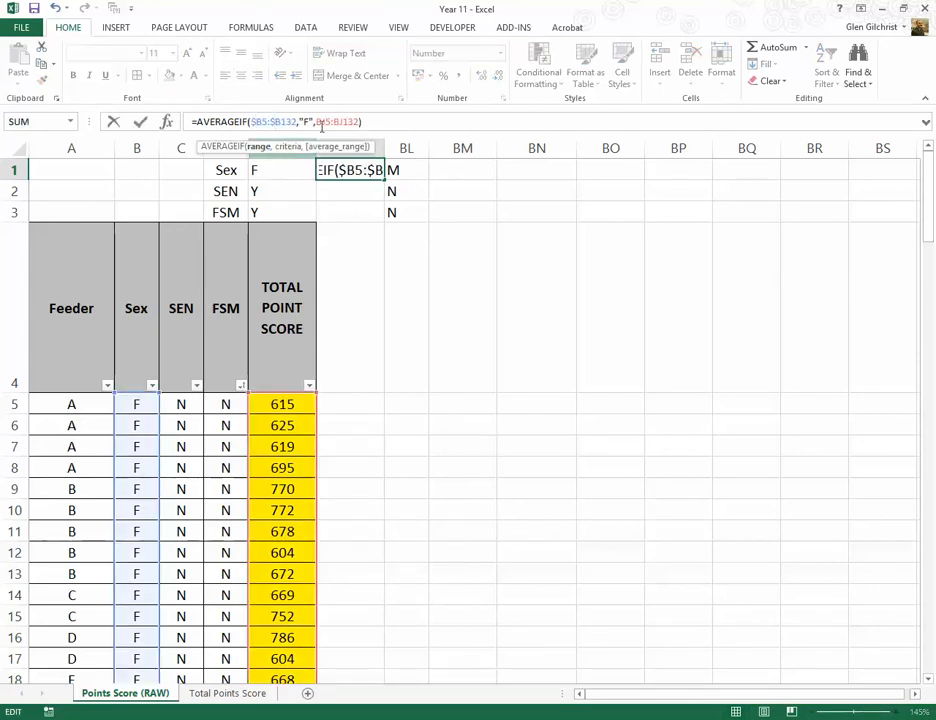
left_click(319, 122)
type("$")
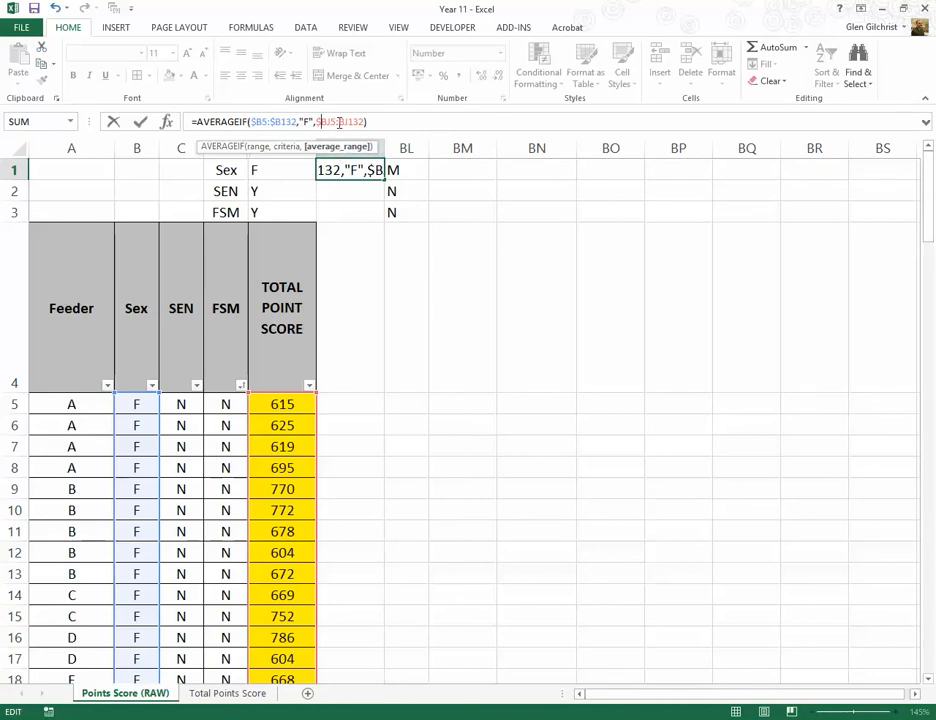
left_click(339, 122)
type("$")
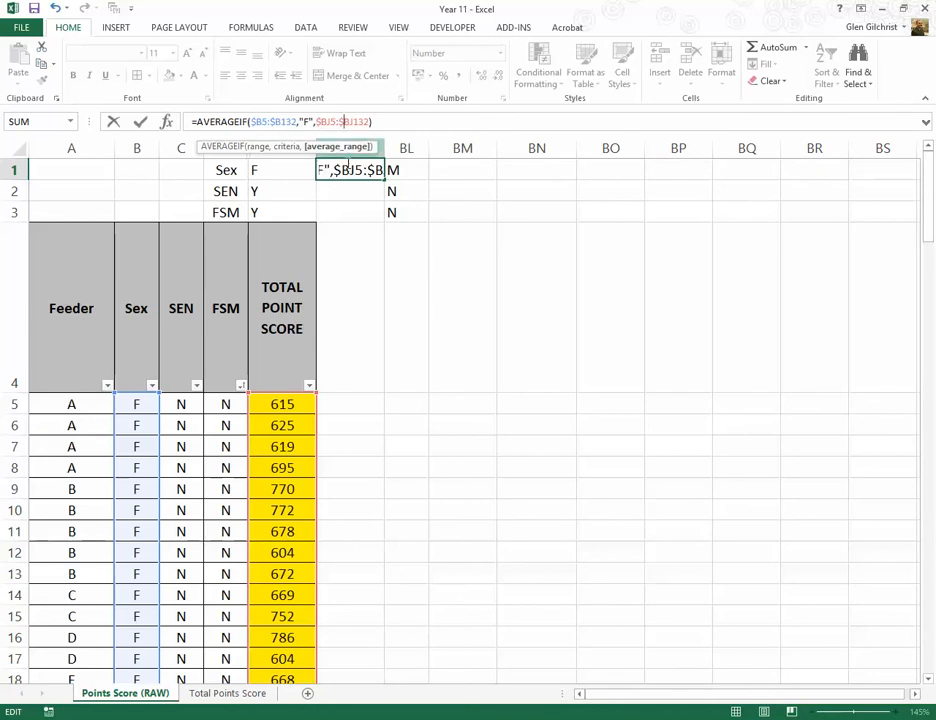
key("Return")
Step: Copy the average formula from BK1 into BM1, beside the M label
left_click(357, 173)
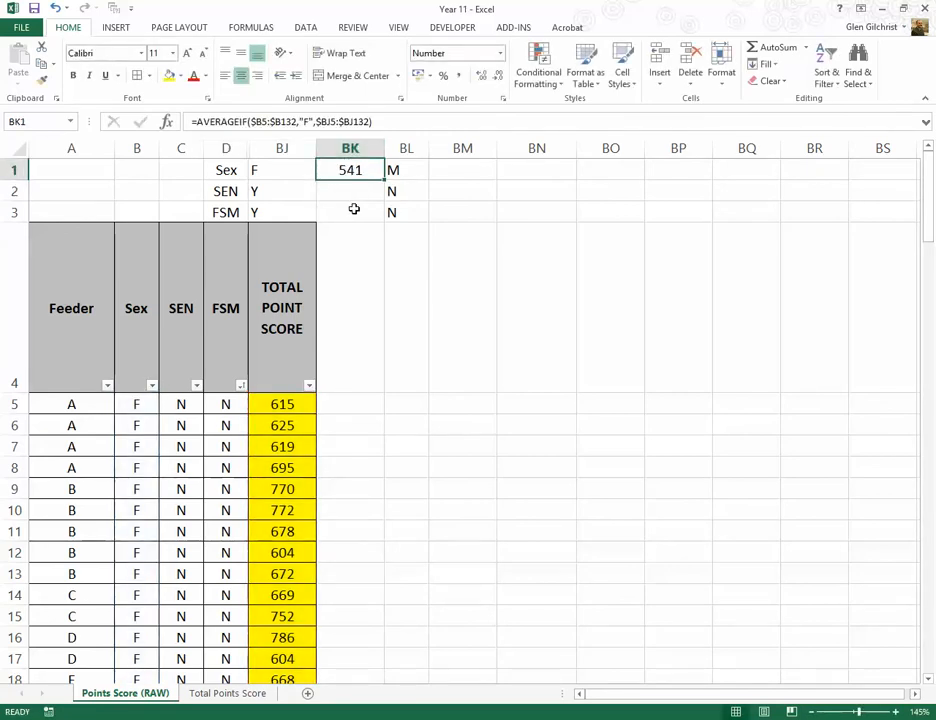
key("ctrl+c")
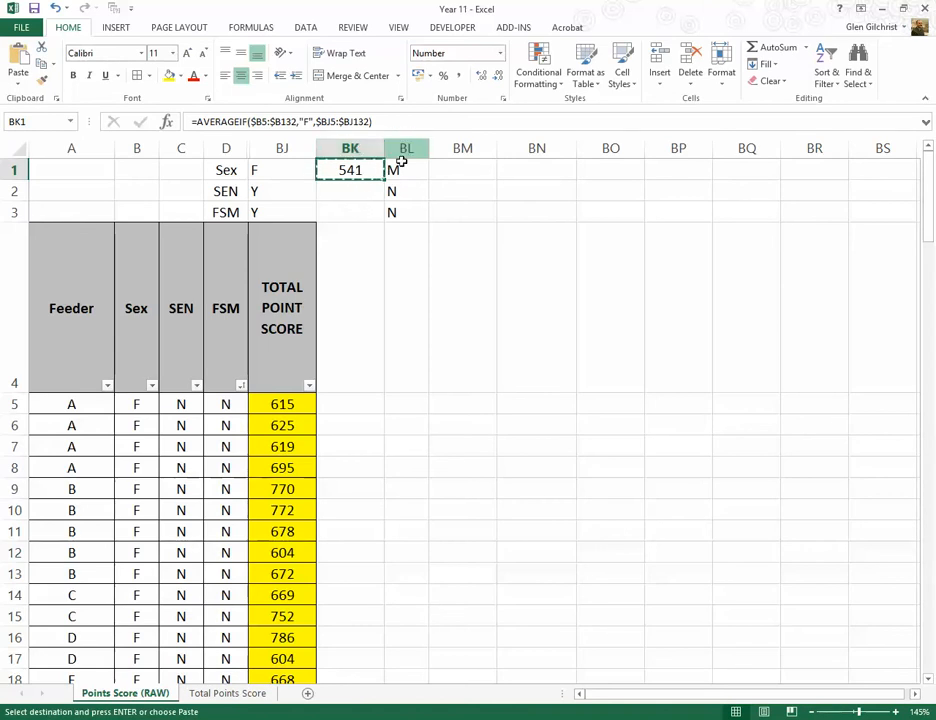
left_click(467, 170)
key("ctrl+v")
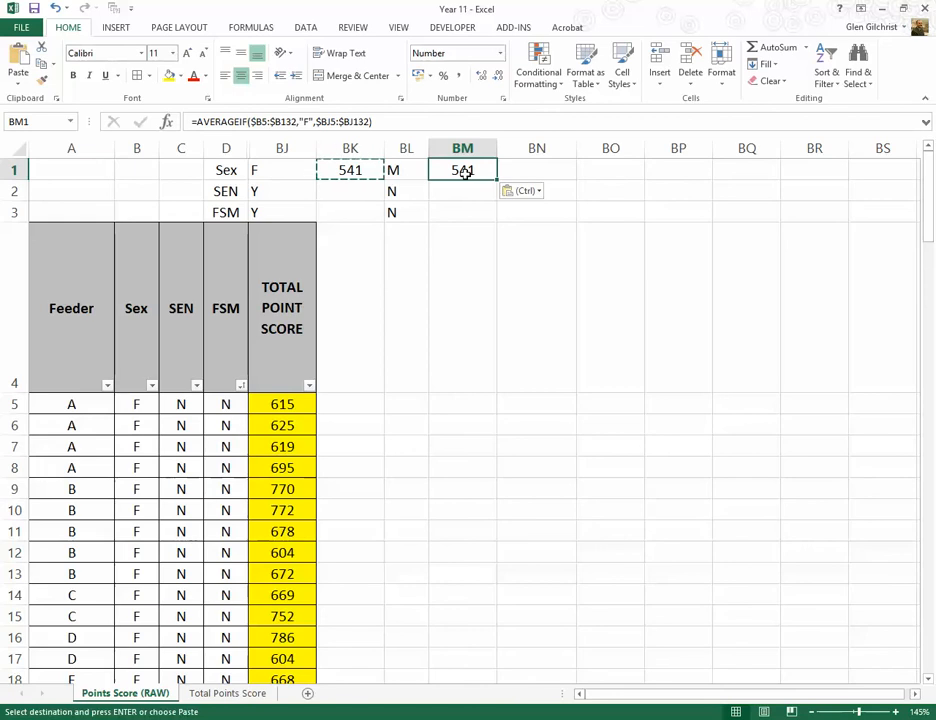
left_click(454, 186)
key("Escape")
Step: Change the criterion of the AVERAGEIF formula in BM1 to "M"
left_click(458, 171)
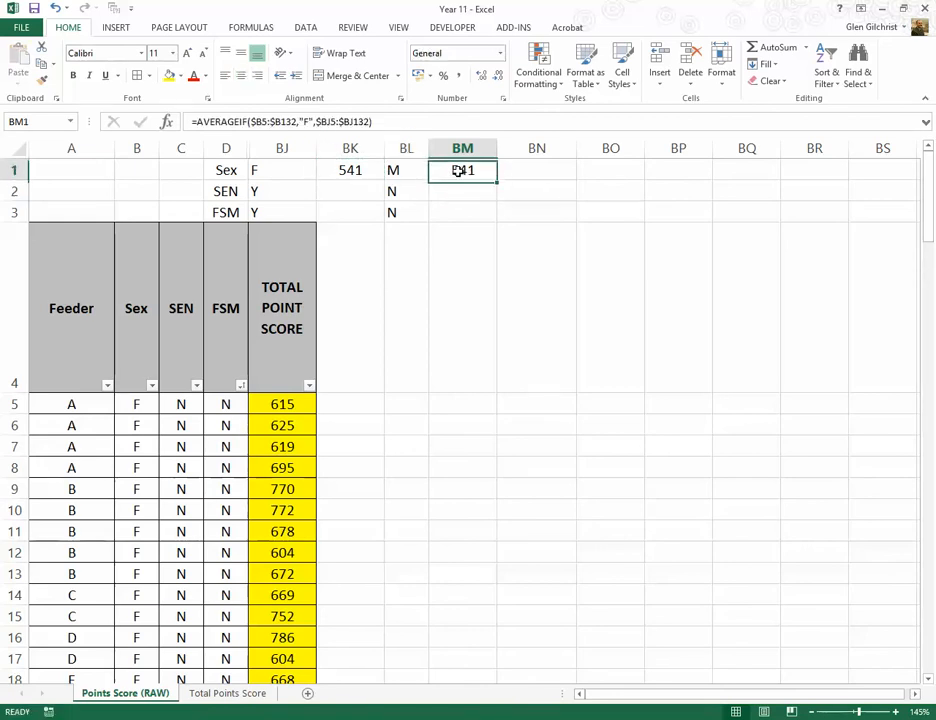
left_click(309, 121)
key("BackSpace")
type("M")
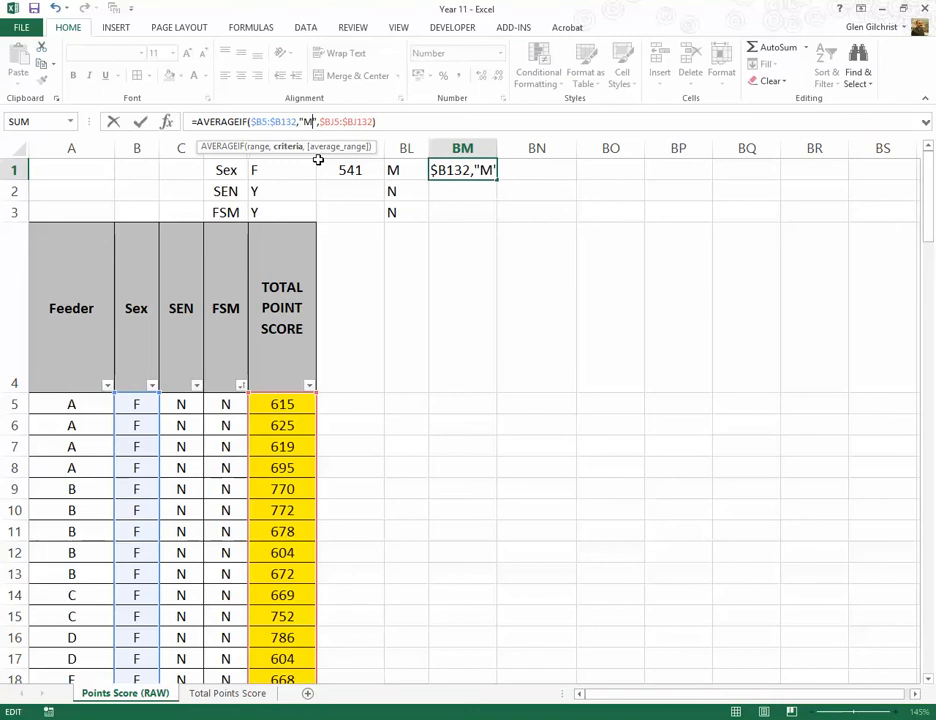
left_click(140, 121)
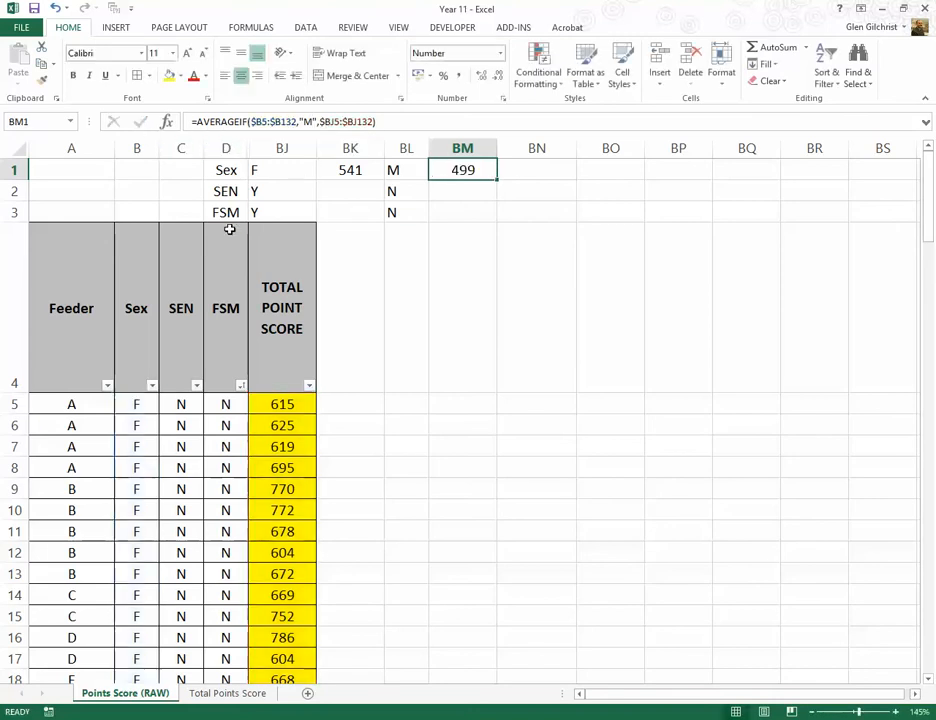
left_click(455, 206)
left_click(348, 170)
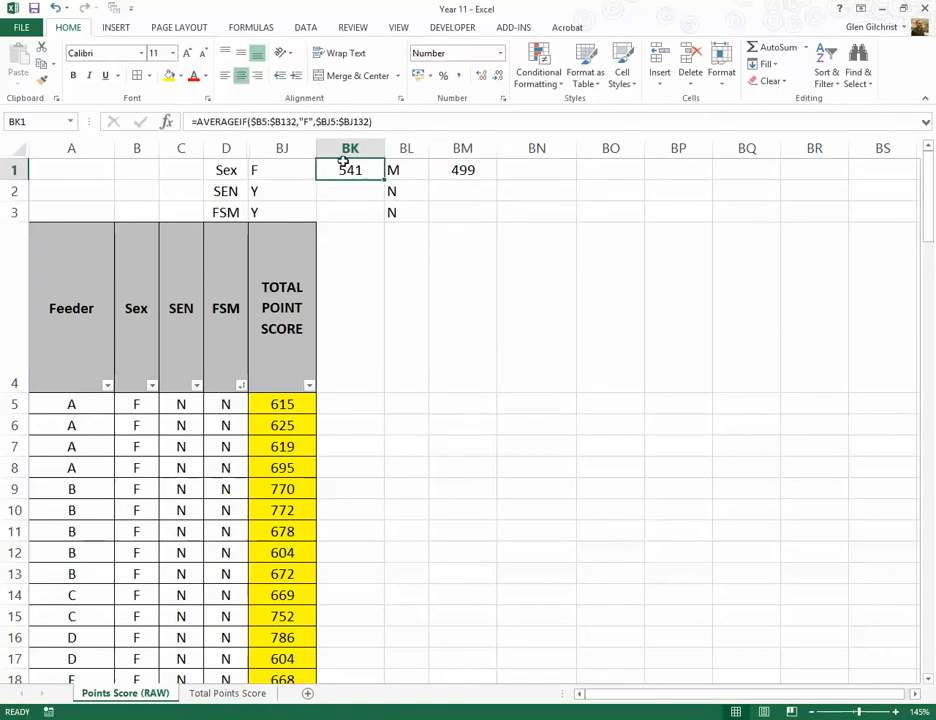
left_click(460, 170)
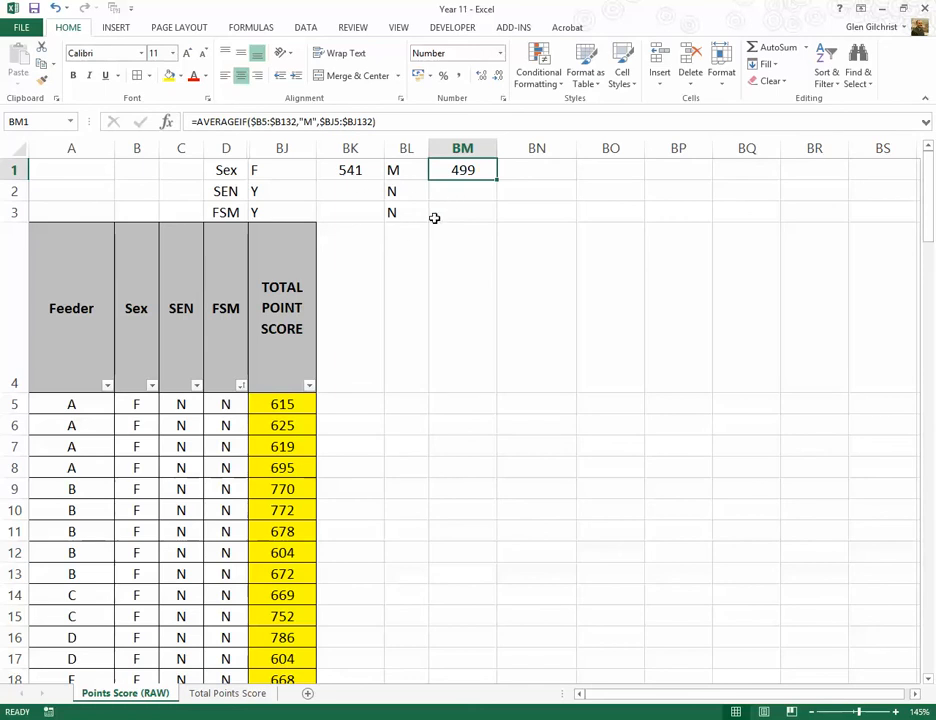
left_click(350, 170)
left_click(445, 174)
Step: Sort the results table by the SEN column from A to Z
left_click(196, 385)
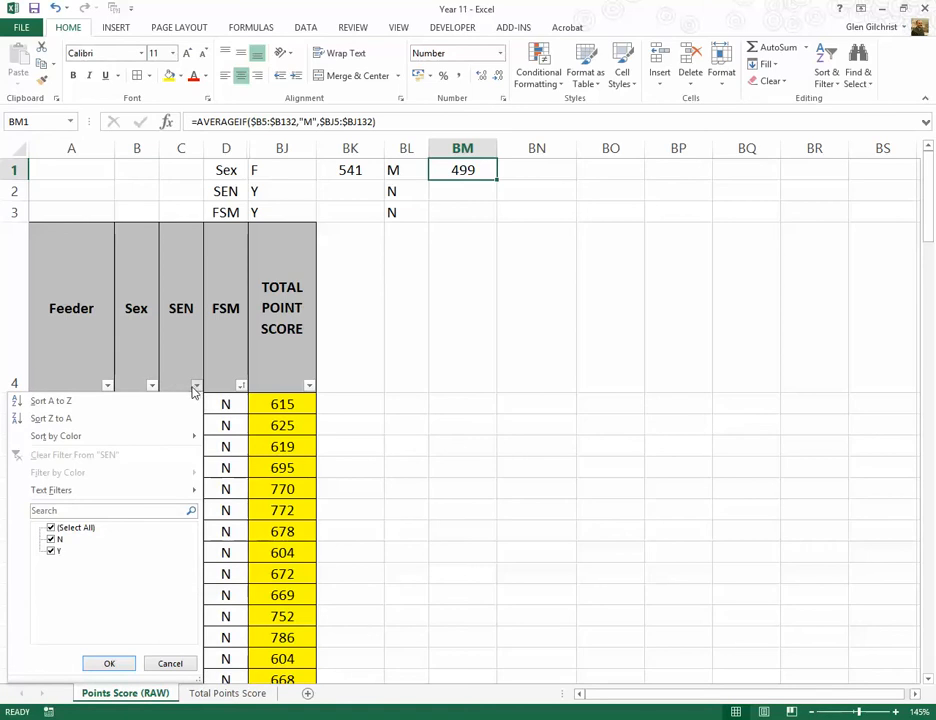
left_click(60, 401)
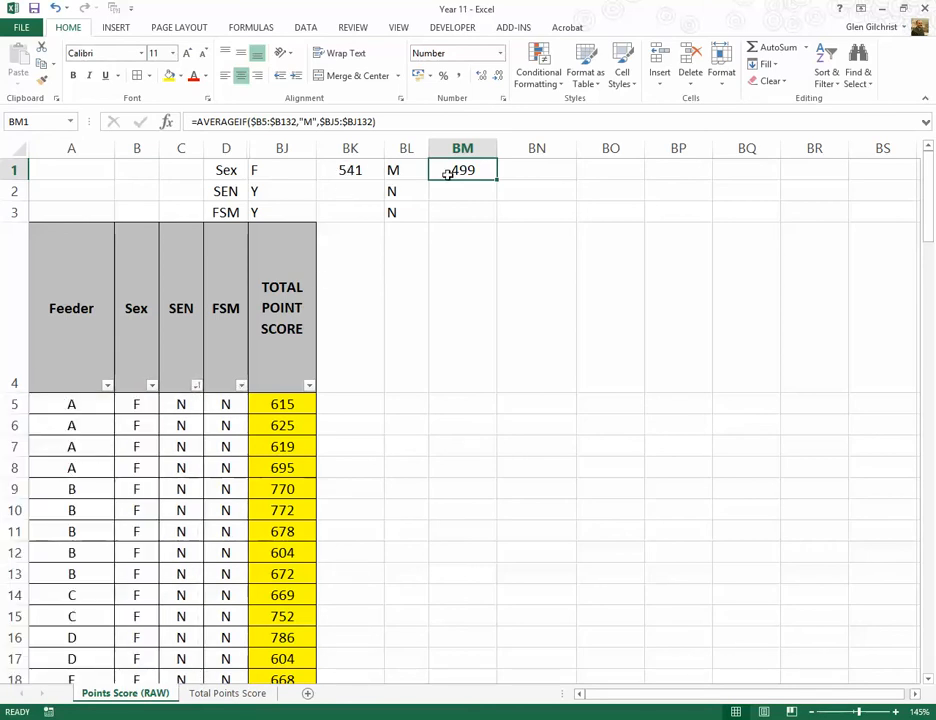
Step: Overwrite the first student's total point score in BJ5 with 800 to test the F average
left_click(281, 405)
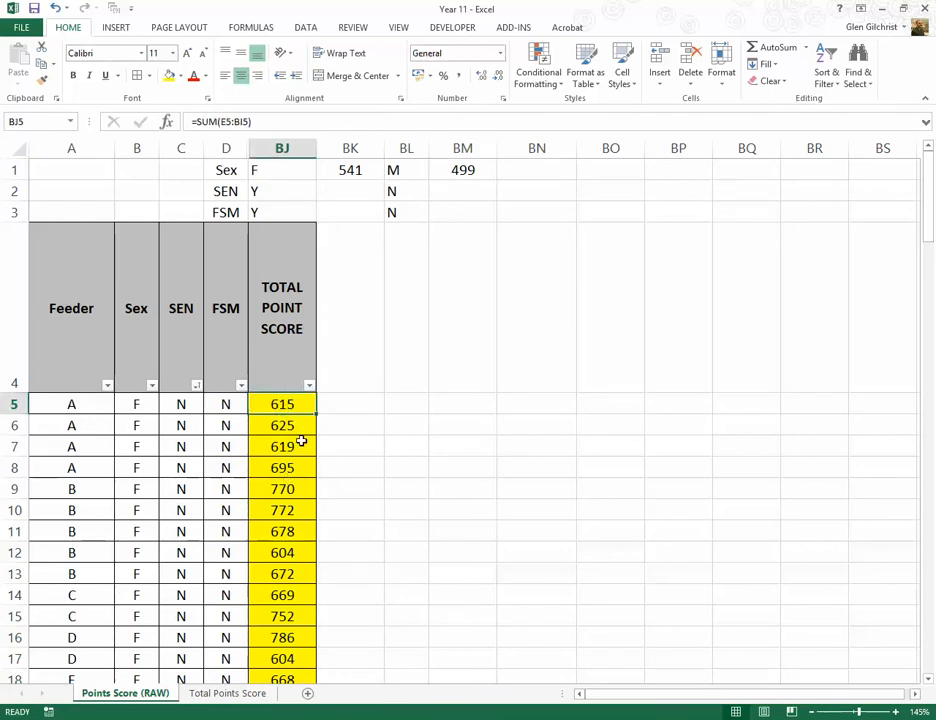
type("800")
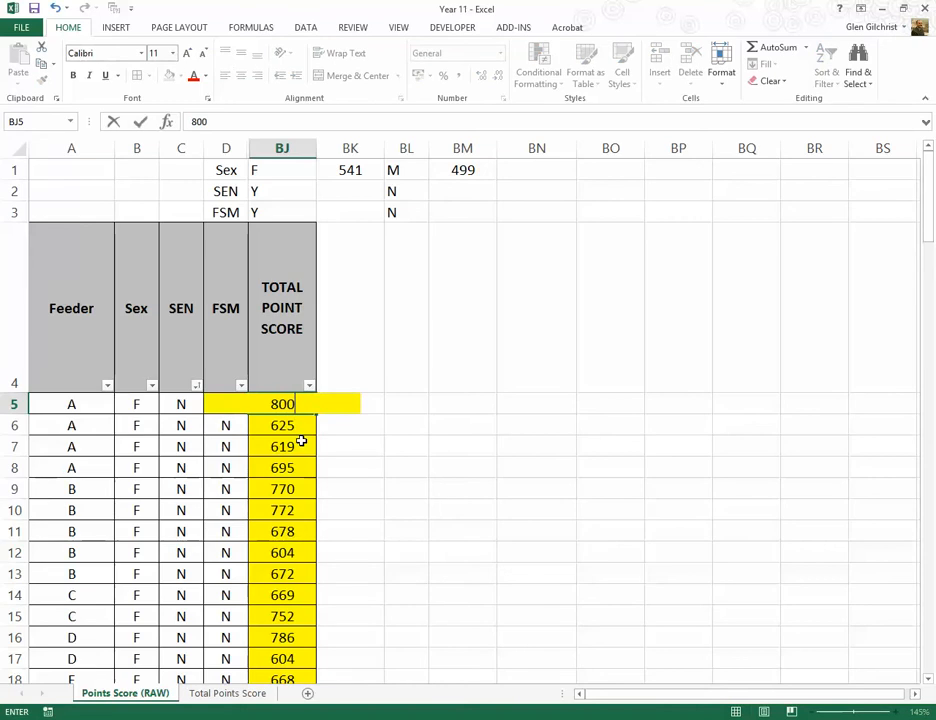
key("Return")
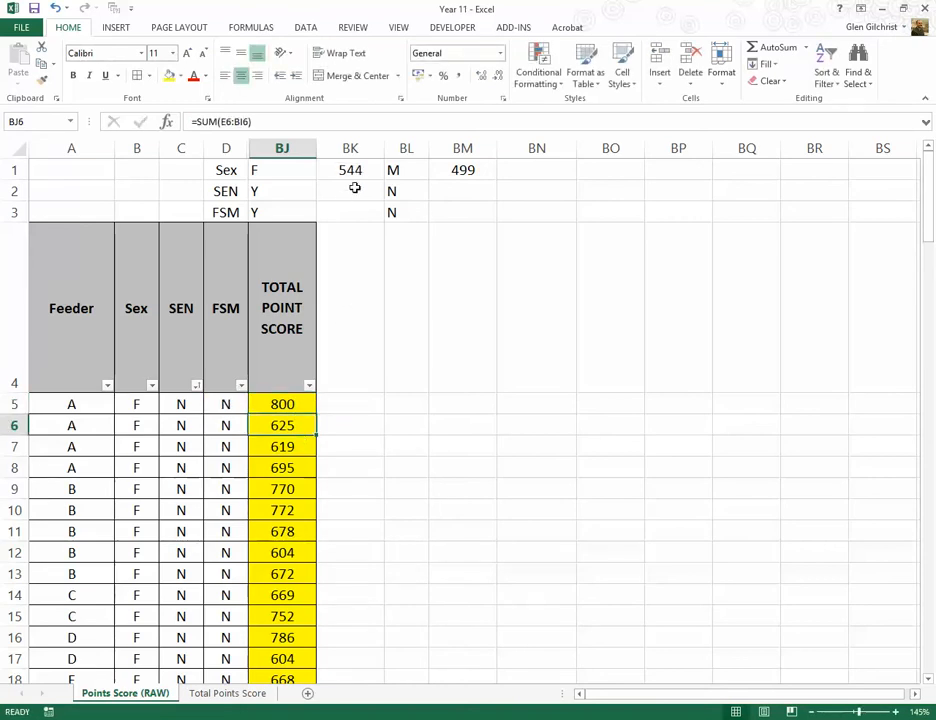
Step: Set the total point score in BJ5 back to 615
left_click(285, 402)
type("615")
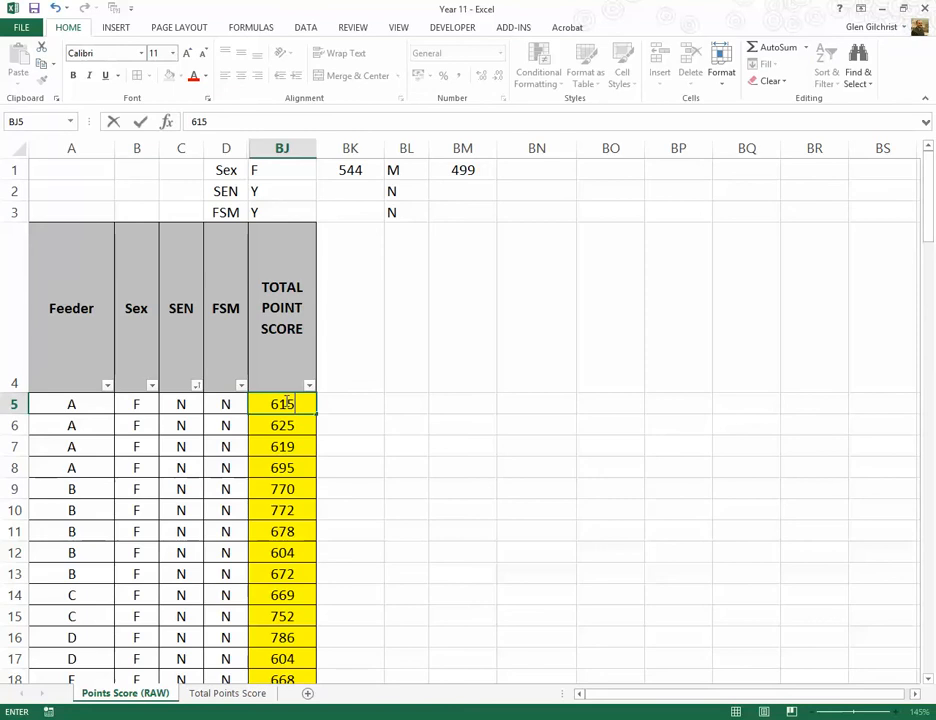
key("Return")
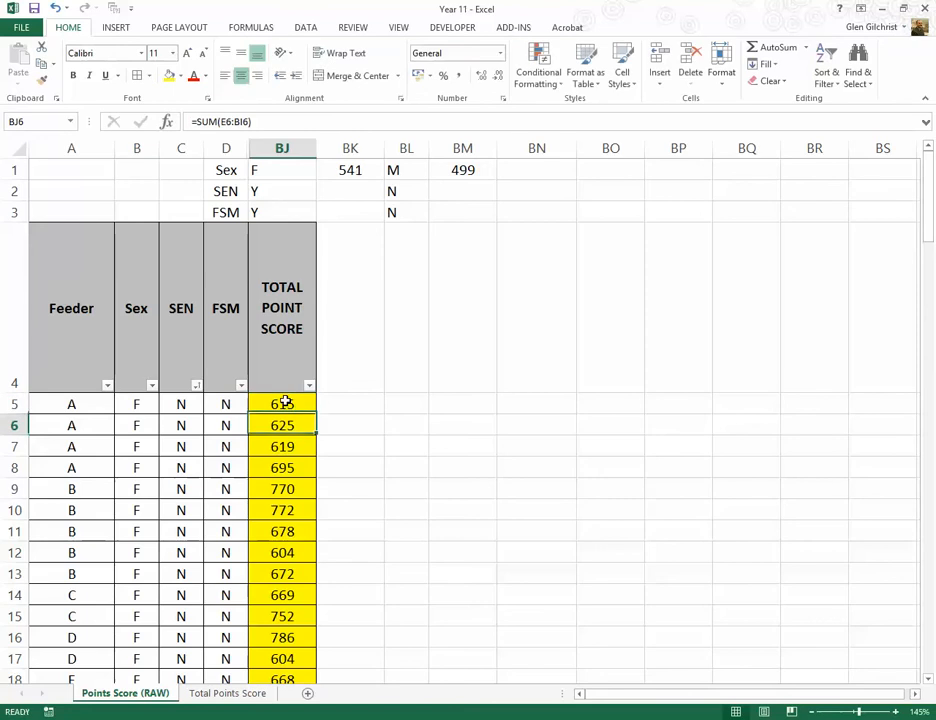
Step: Compare the F and M AVERAGEIF formulas in BK1 and BM1 as a model for the SEN row
left_click(345, 172)
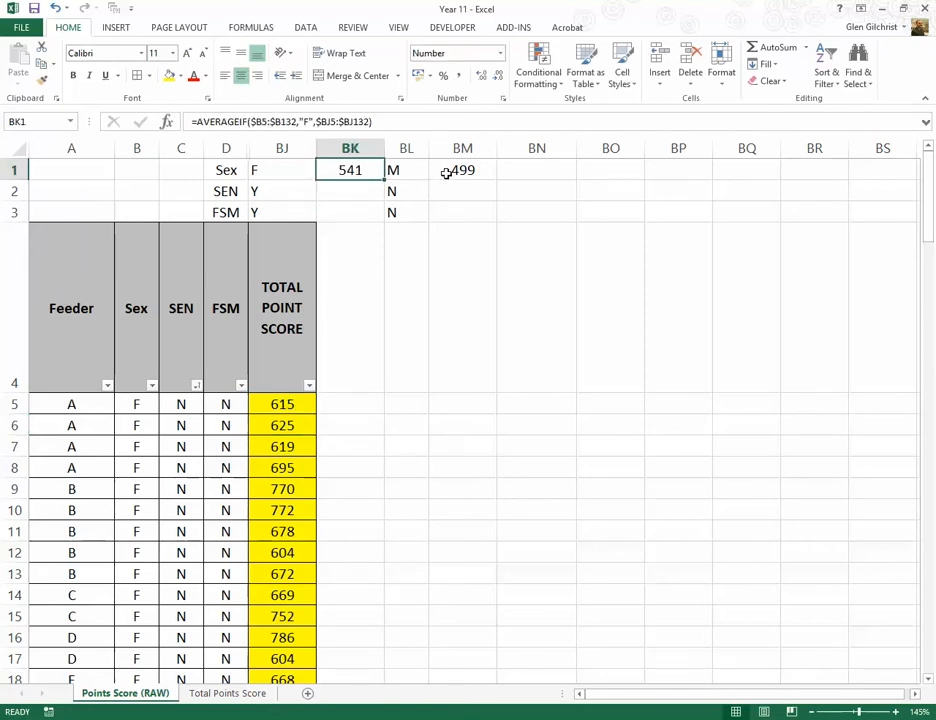
left_click(445, 171)
left_click(350, 171)
left_click(466, 170)
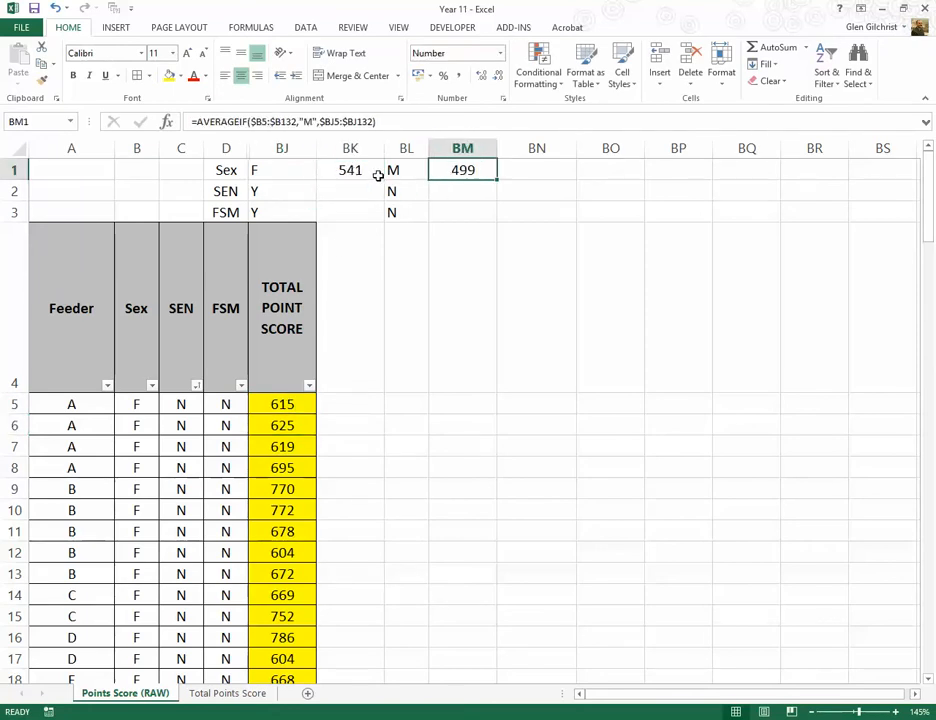
left_click(376, 174)
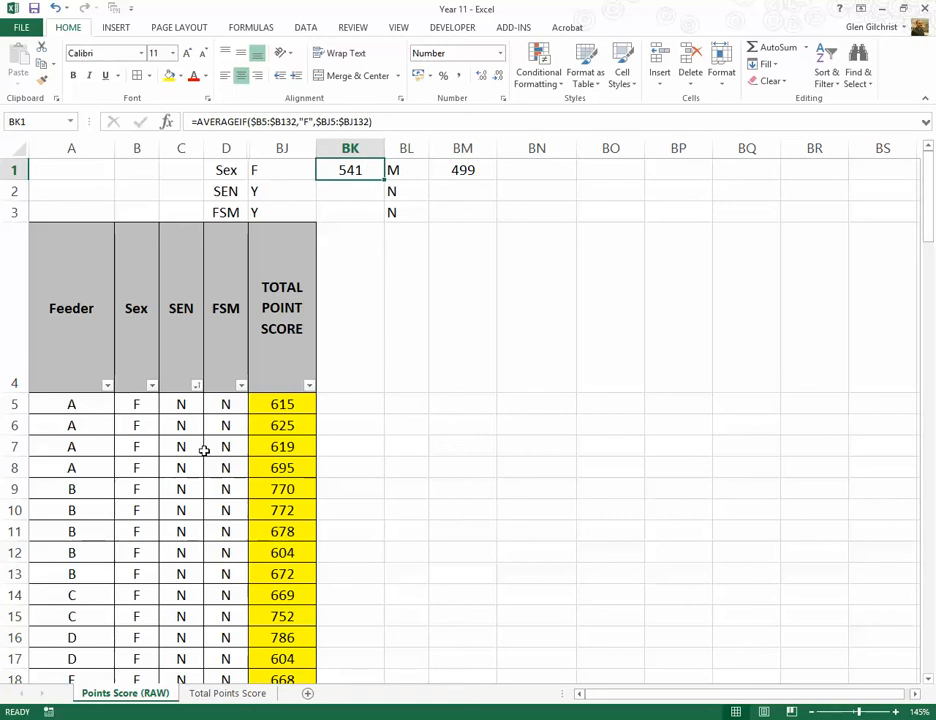
left_click(354, 190)
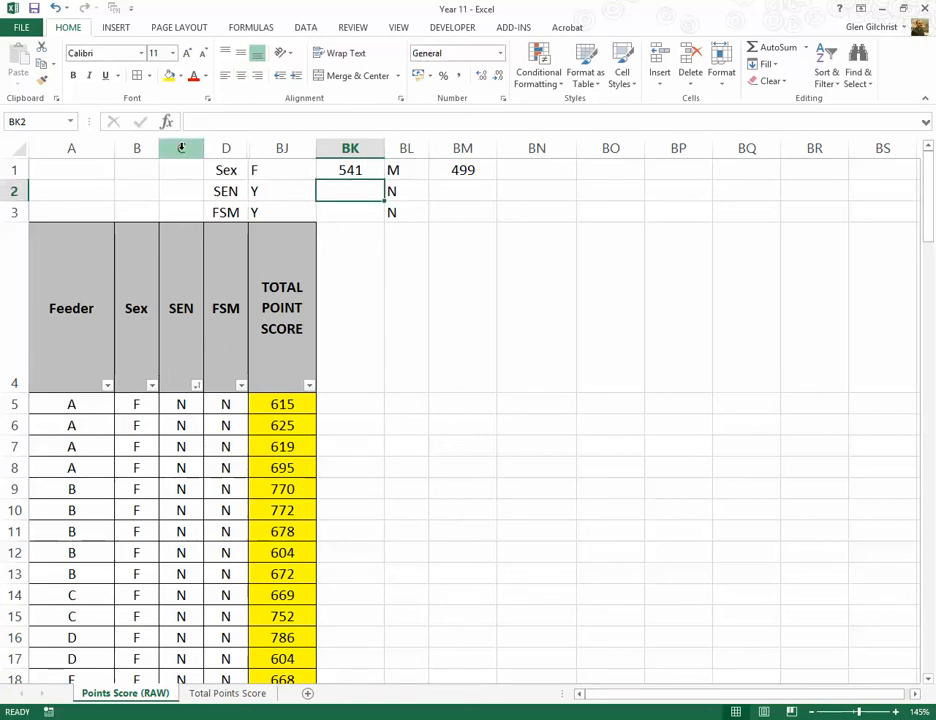
left_click(358, 170)
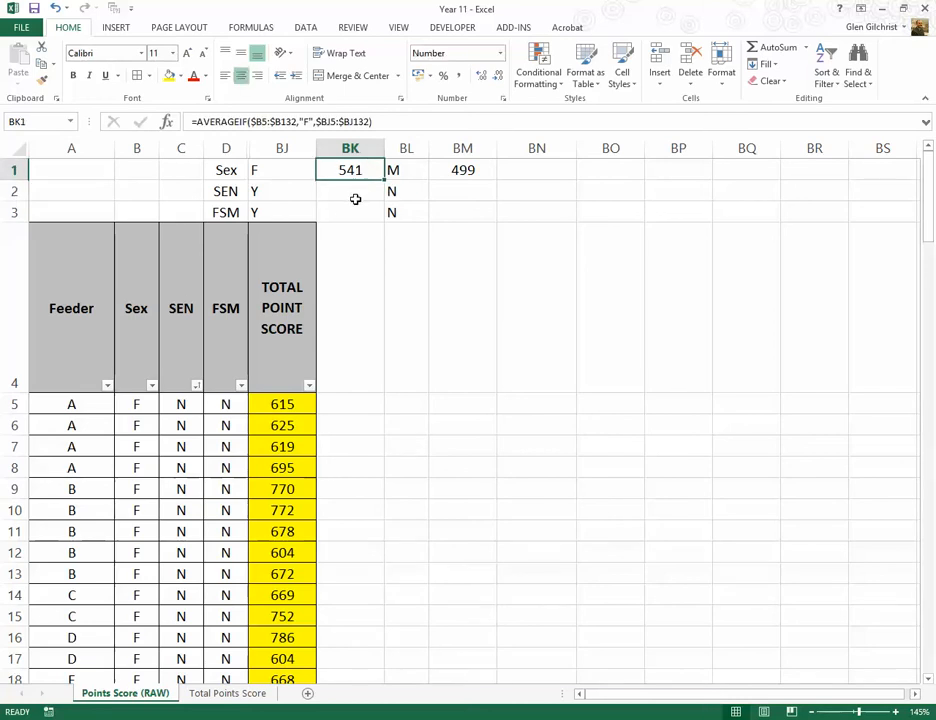
Step: Enter =AVERAGEIF(C5:C132,"Y",BJ5:BJ132) in BK2, beside the SEN Y label
left_click(329, 189)
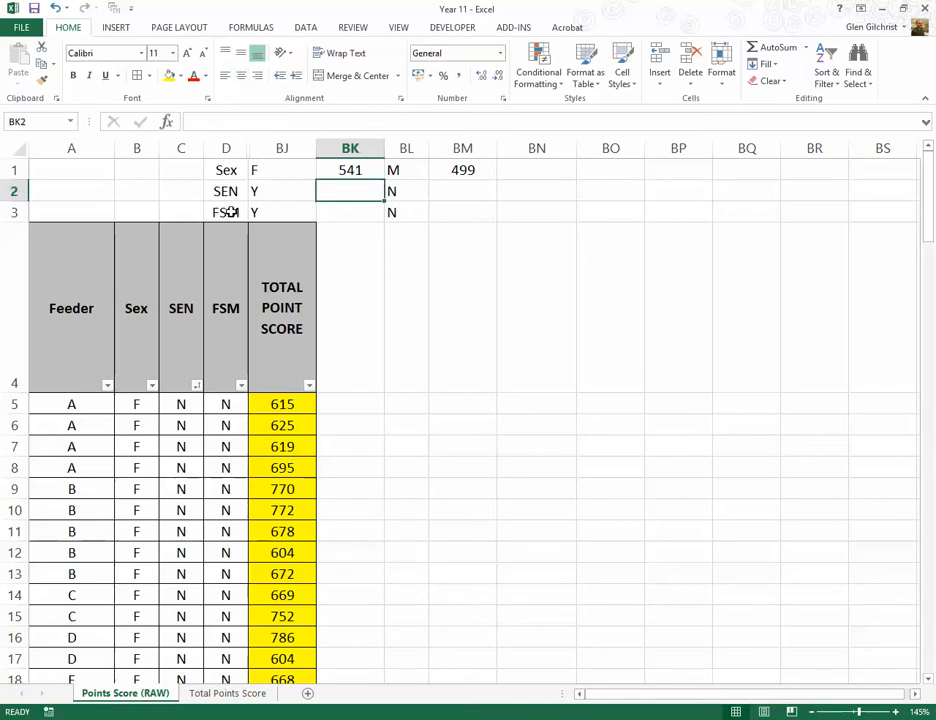
type("=aver")
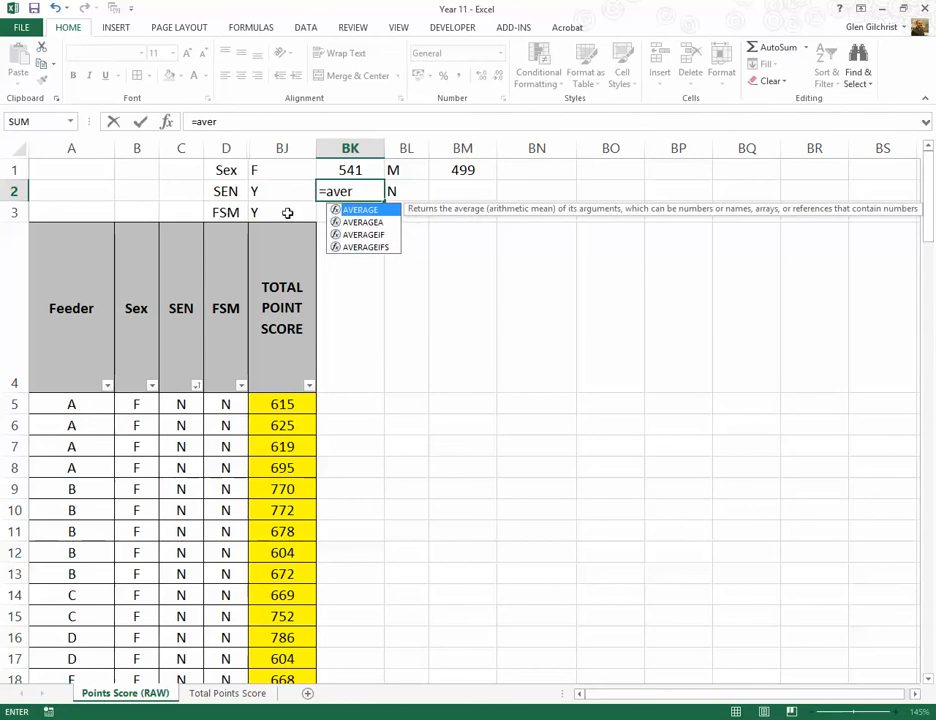
key("Down")
key("Down")
double_click(372, 234)
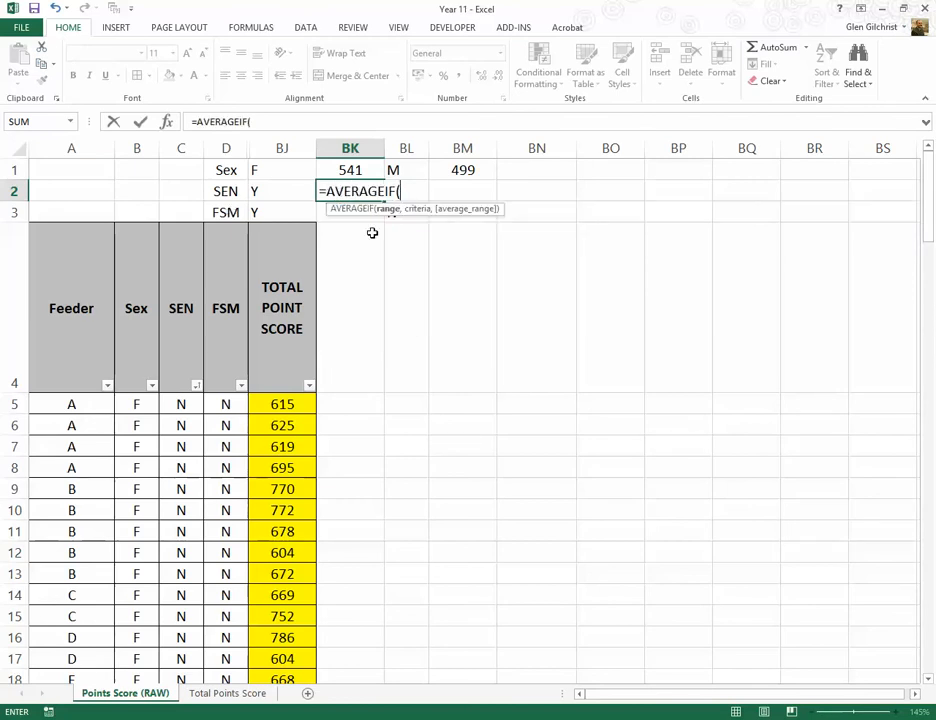
left_click(181, 402)
left_click_drag(181, 402, 184, 634)
type(",")
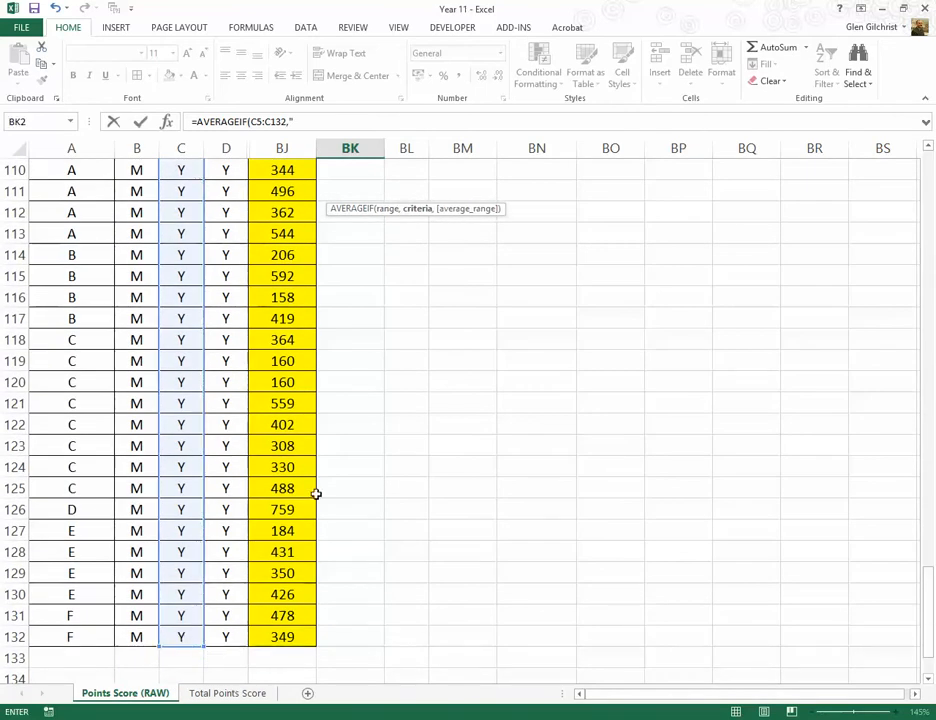
type("\"Y\",")
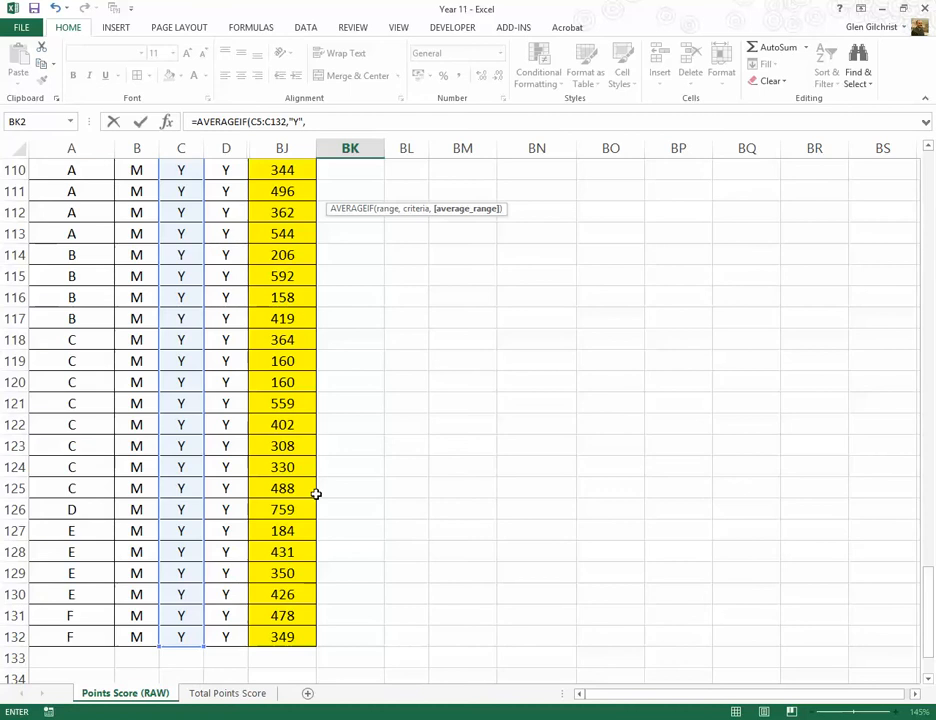
left_click_drag(303, 636, 281, 407)
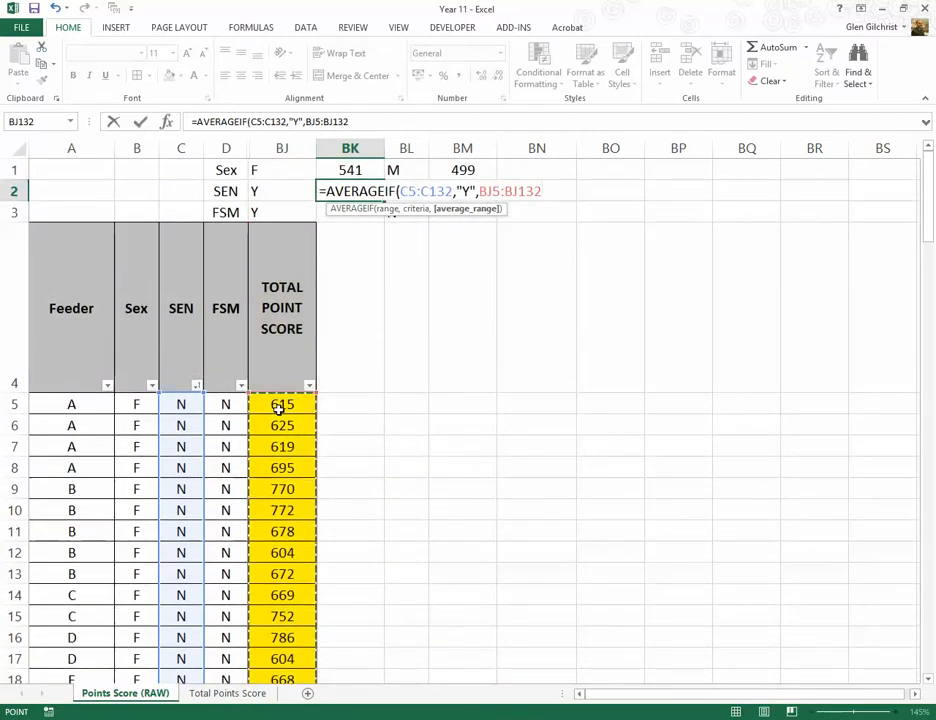
type(")")
key("ctrl+Return")
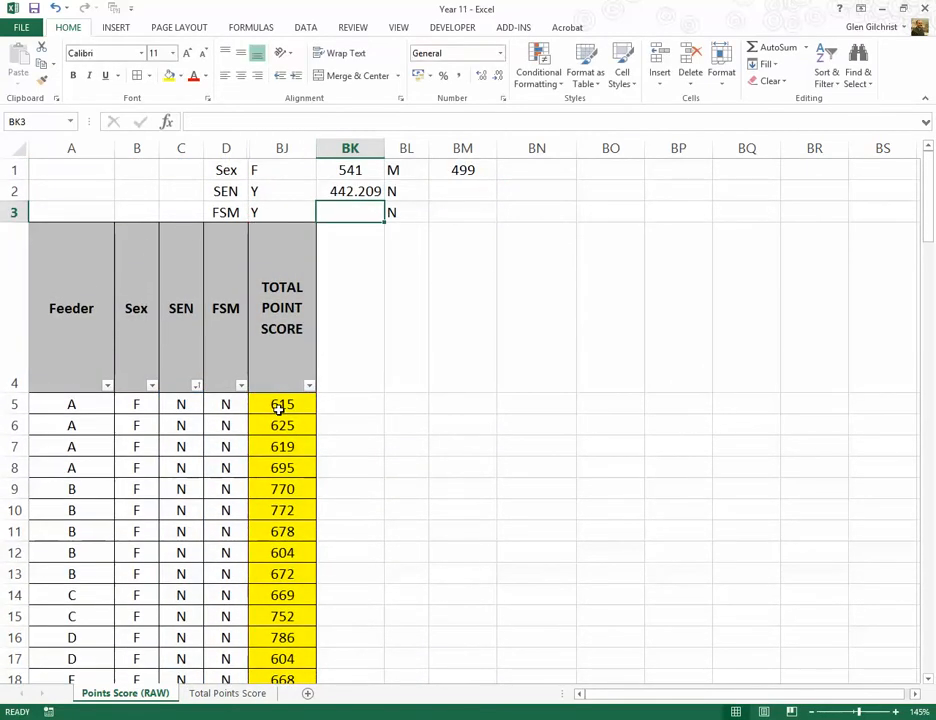
Step: Format the average in BK2 with no decimal places and centre it in the cell
left_click(372, 193)
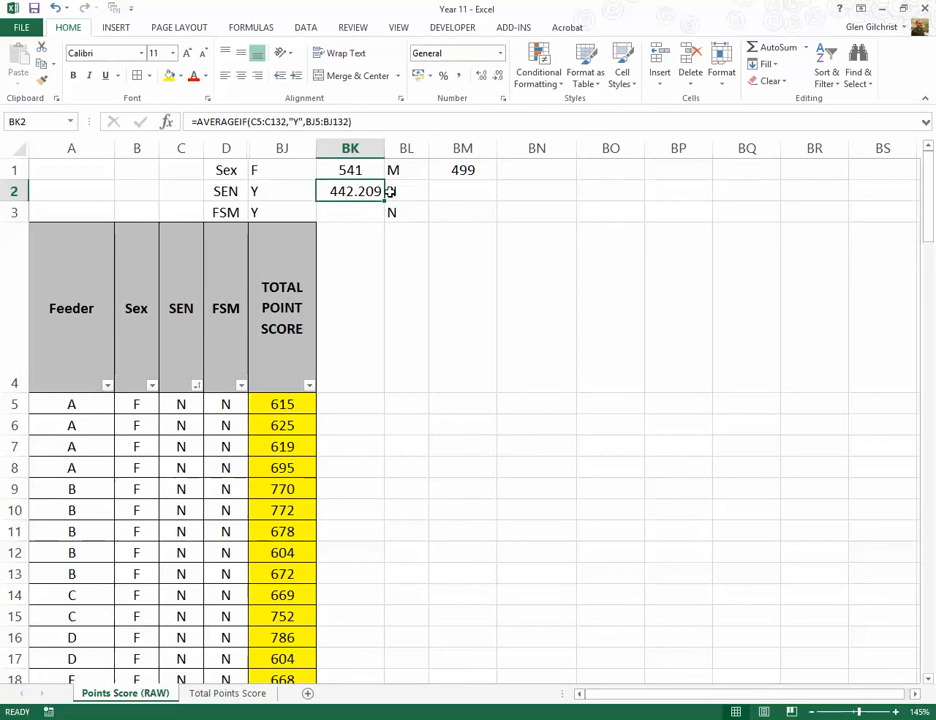
left_click(497, 77)
left_click(497, 77)
left_click(497, 77)
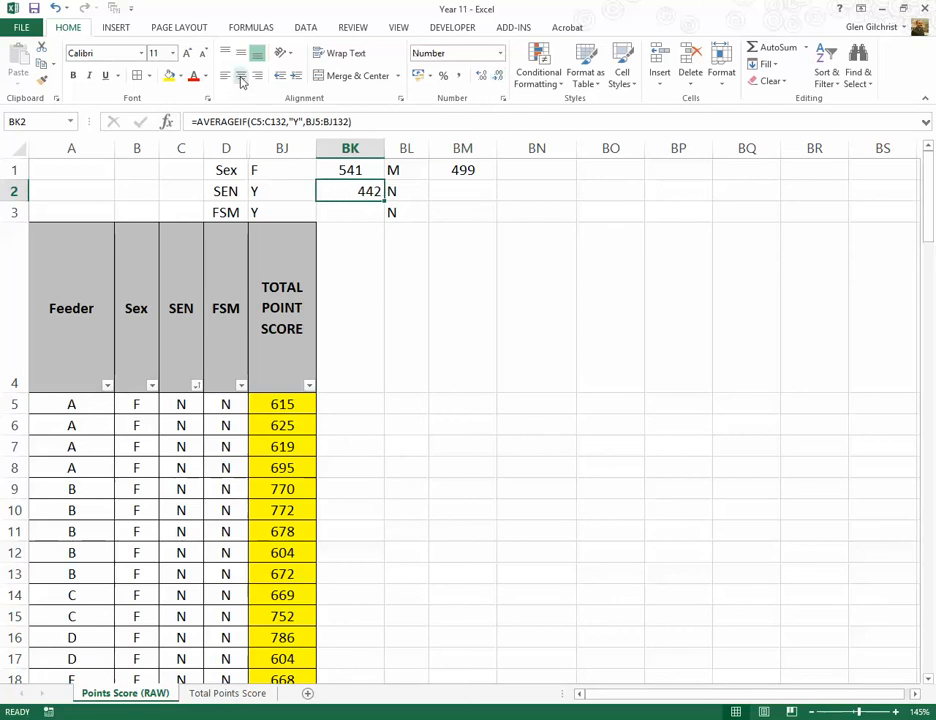
left_click(241, 75)
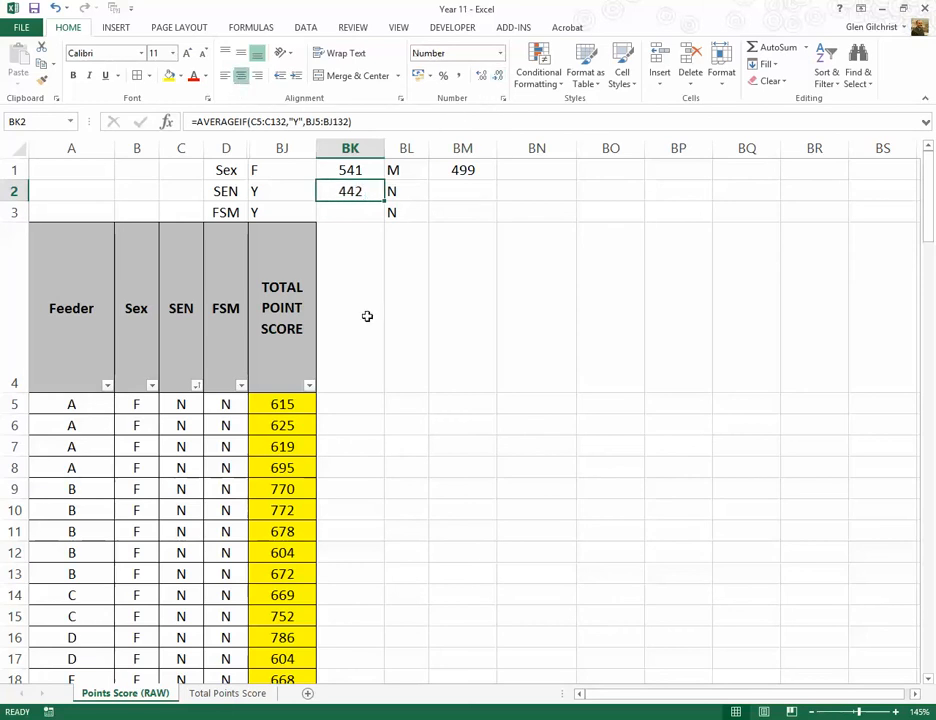
Step: Lock the columns of both ranges in the BK2 formula, making them $C5:$C132 and $BJ5:$BJ132
left_click(305, 191)
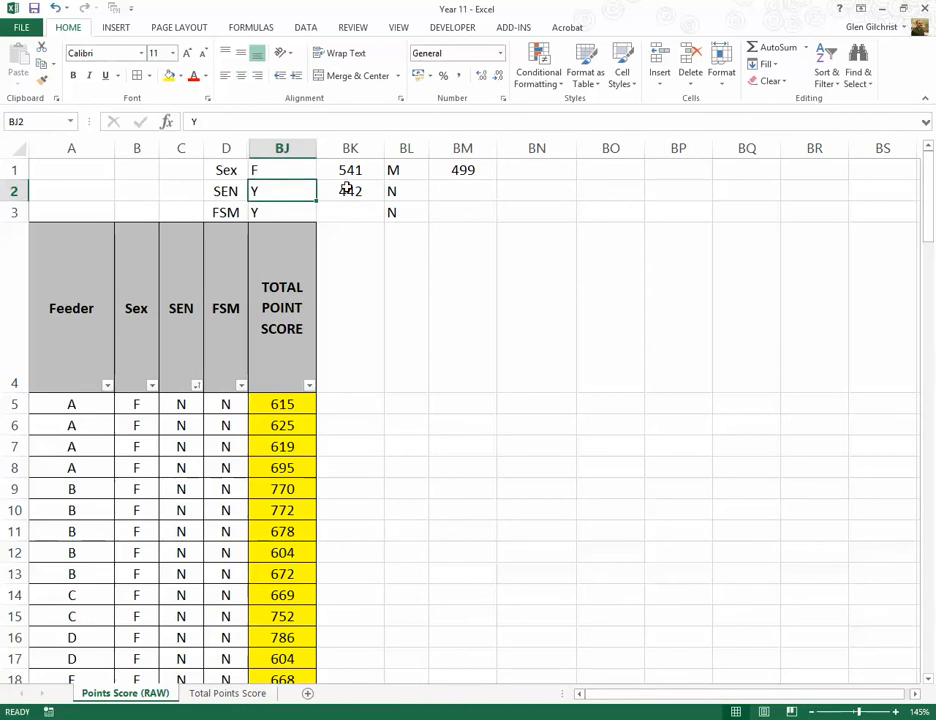
left_click(345, 188)
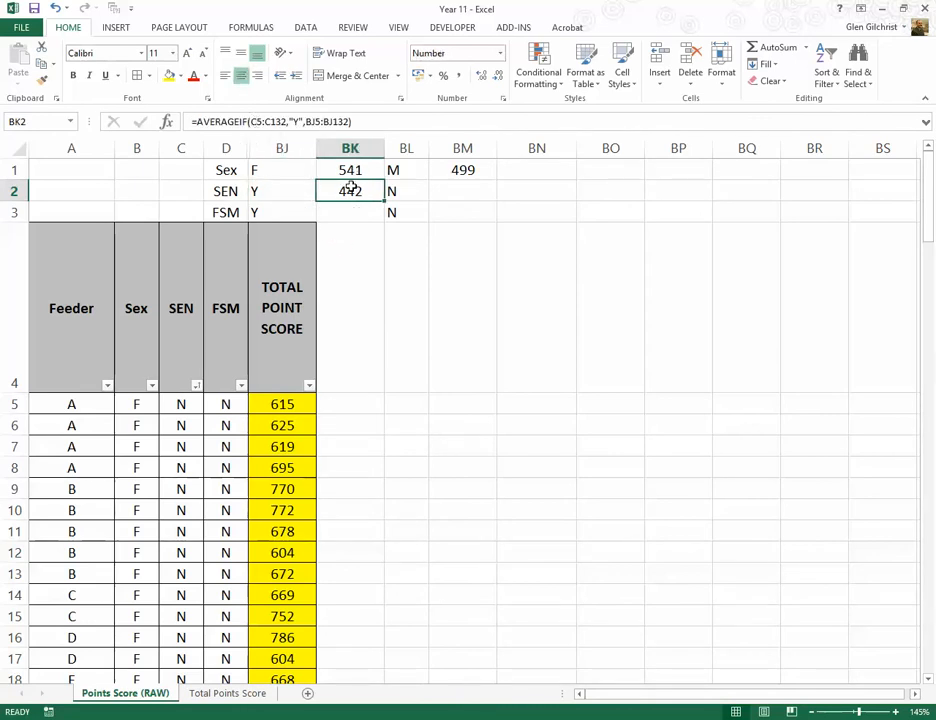
left_click(250, 121)
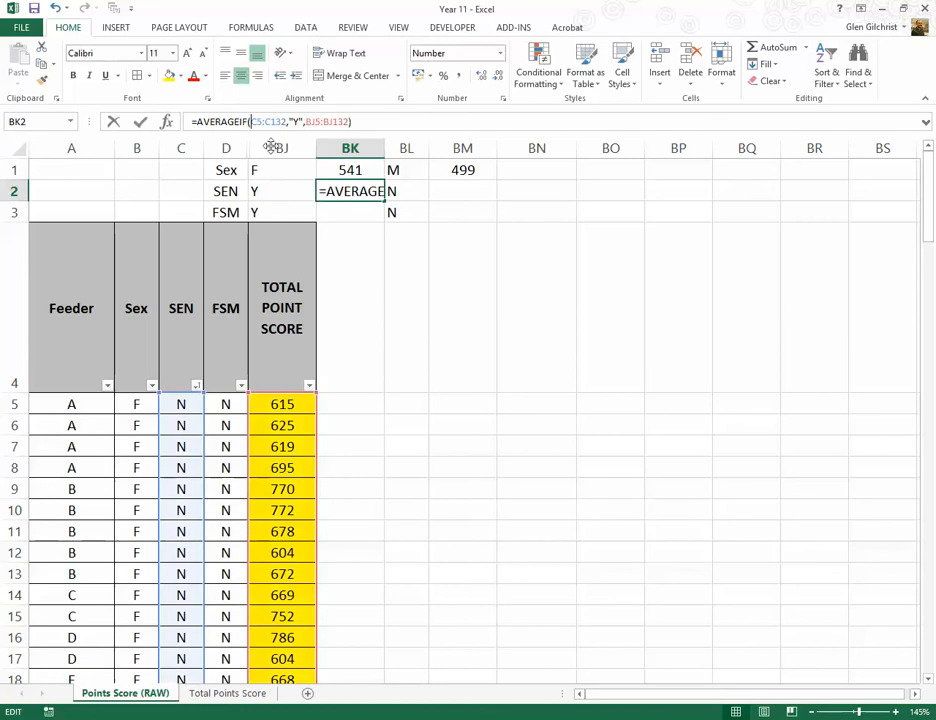
type("$C5:")
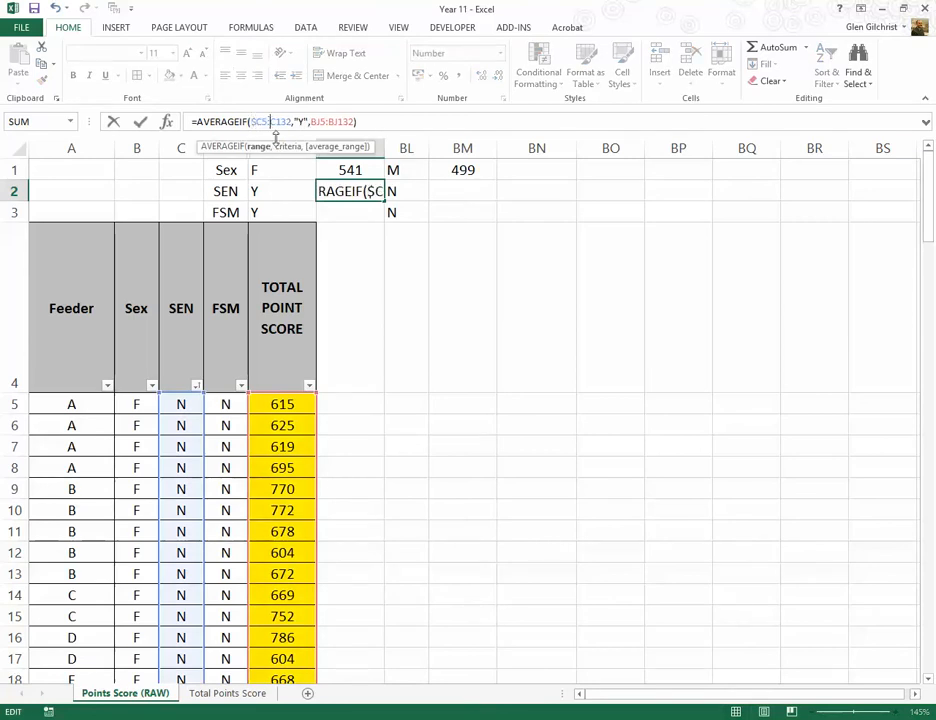
type("$")
left_click(316, 121)
type("$")
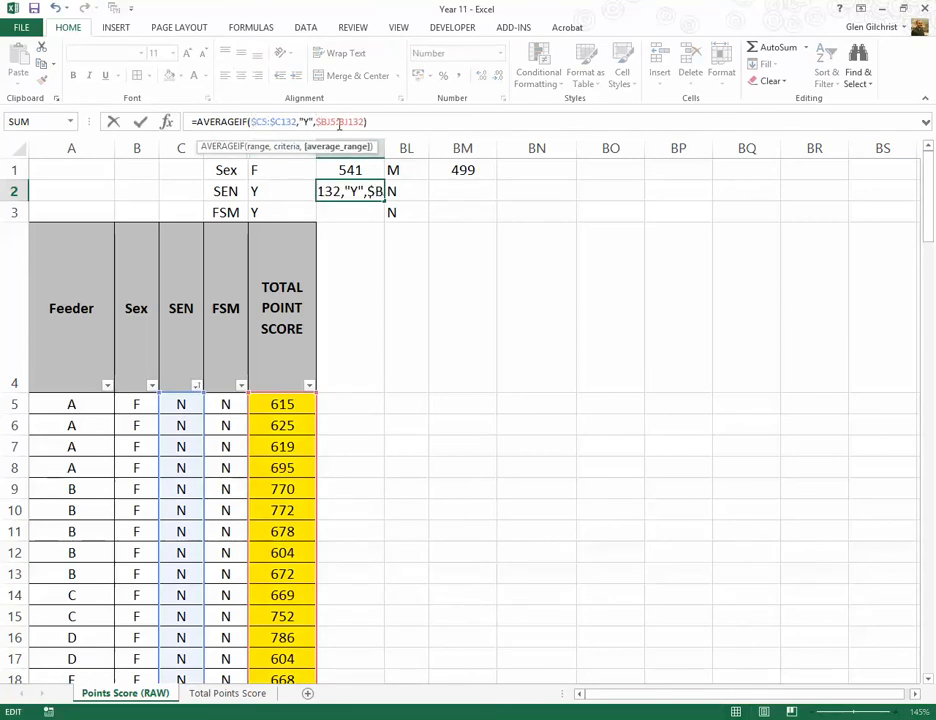
left_click(340, 121)
type("$")
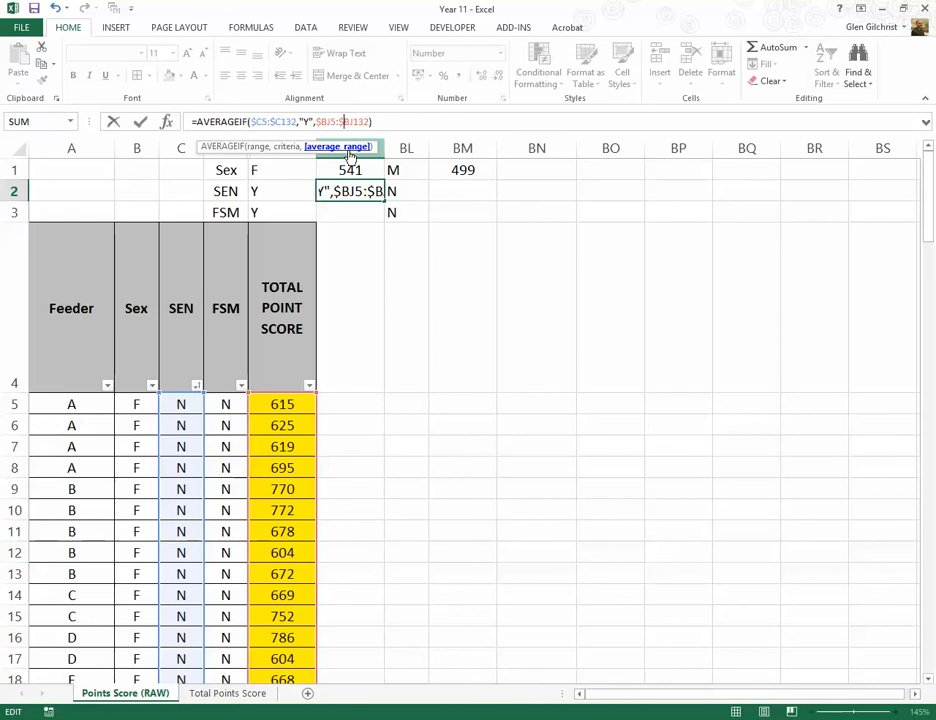
key("Return")
Step: Copy the SEN average formula from BK2 into BM2, beside the N label
left_click(350, 193)
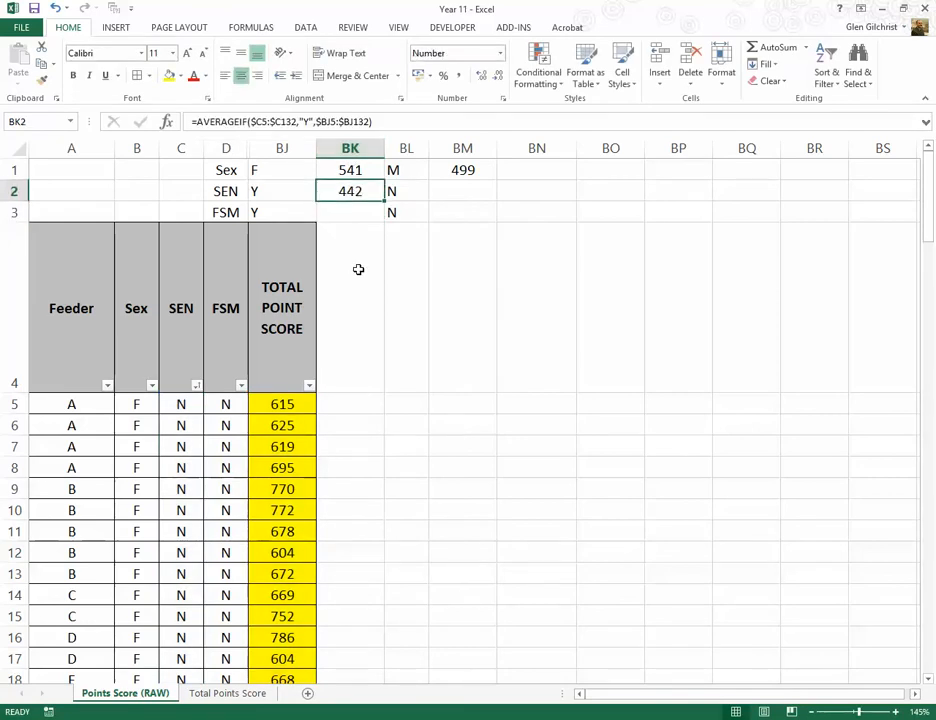
key("ctrl+c")
left_click(456, 201)
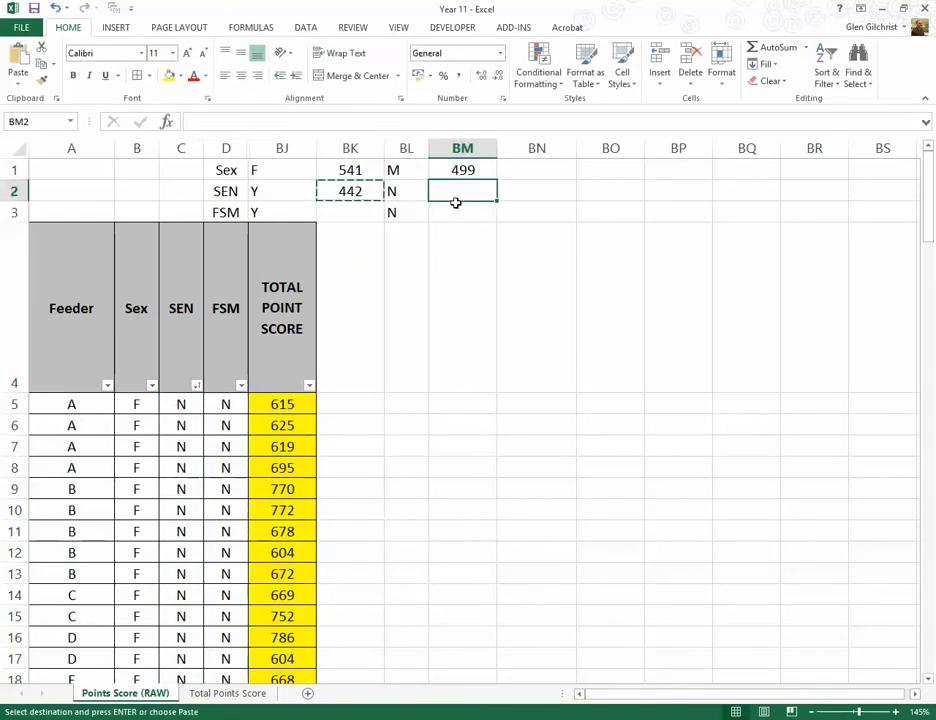
key("ctrl+v")
left_click(453, 213)
key("Escape")
Step: Change the criterion of the AVERAGEIF formula in BM2 to "N"
left_click(466, 191)
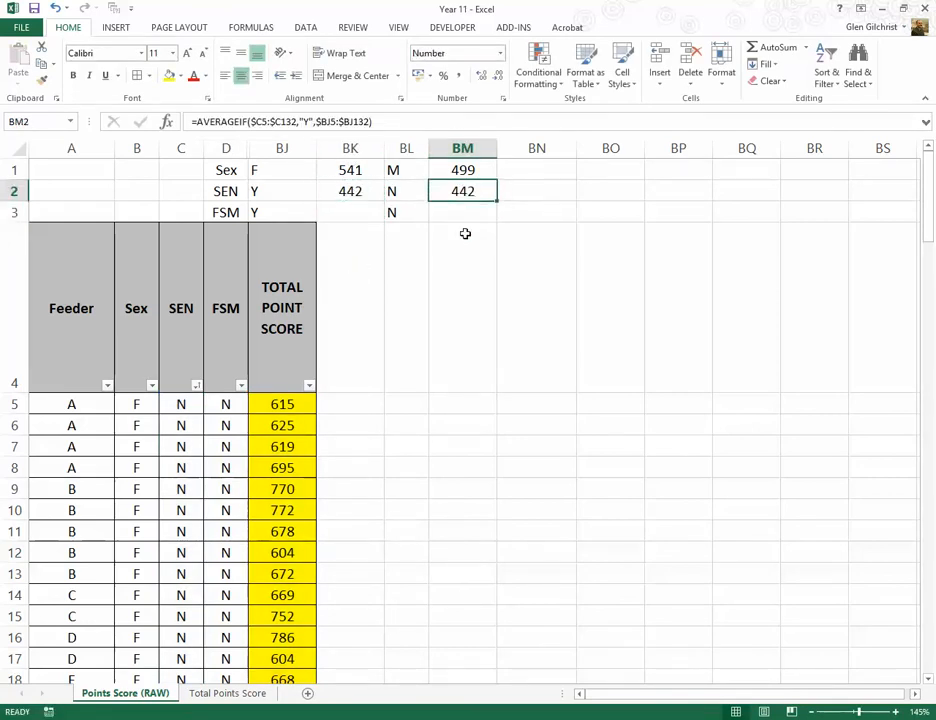
left_click(306, 122)
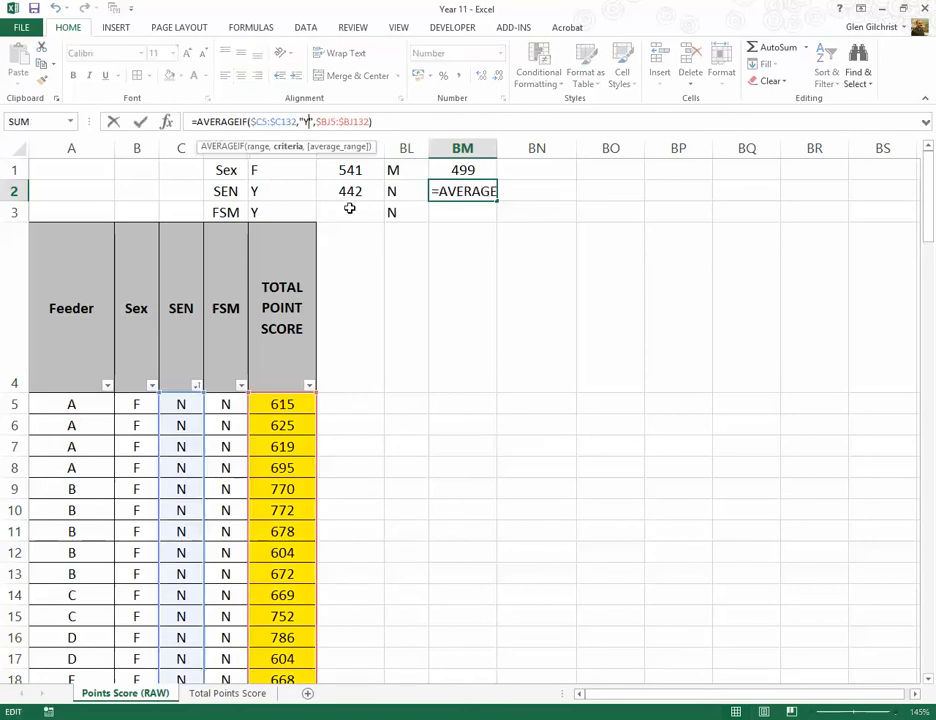
key("BackSpace")
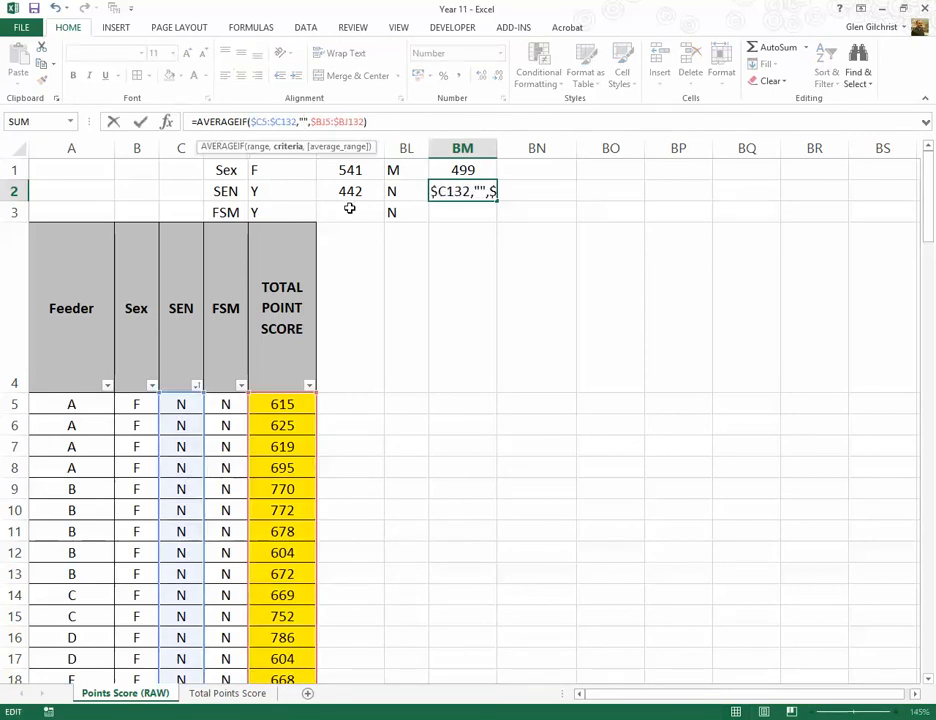
type("N")
key("Return")
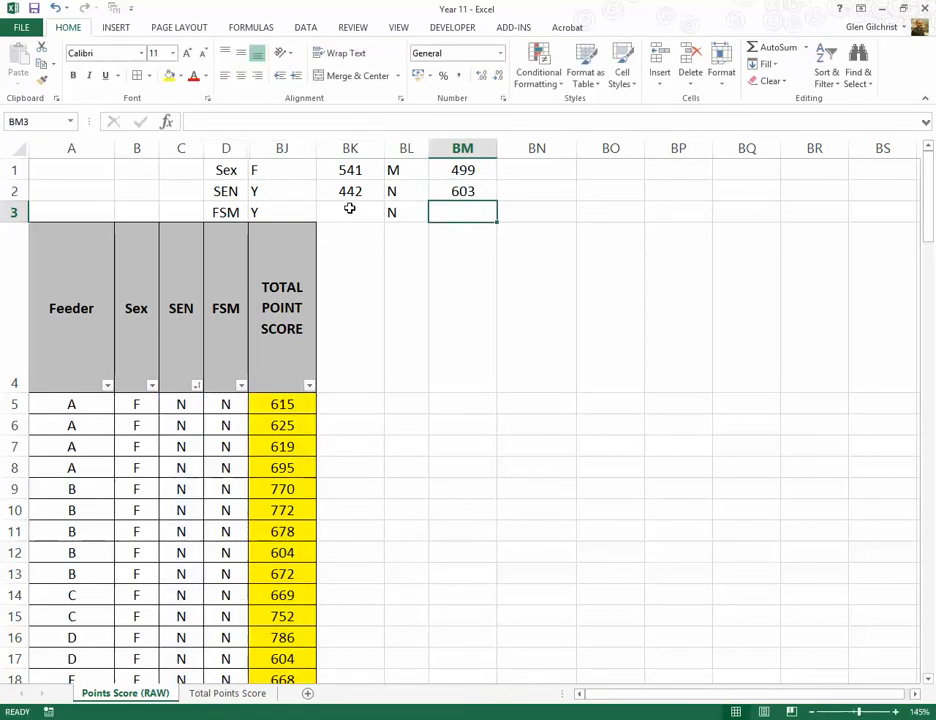
left_click(458, 190)
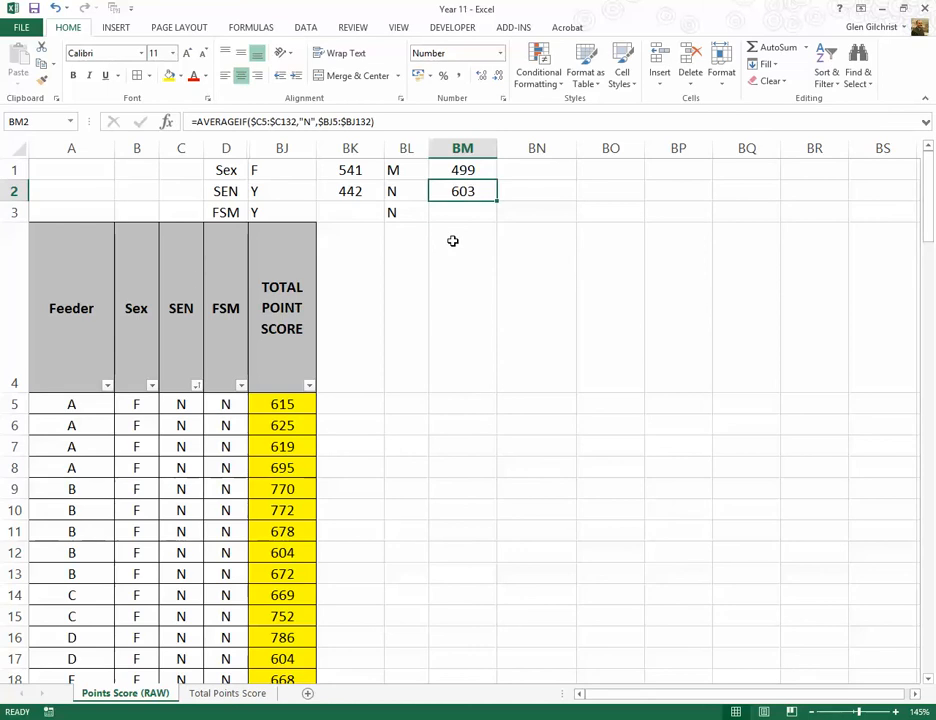
Step: Enter an AVERAGEIF formula in BK3 averaging BJ5:BJ132 for the rows where FSM column D5:D132 is "Y"
left_click(355, 192)
left_click(354, 214)
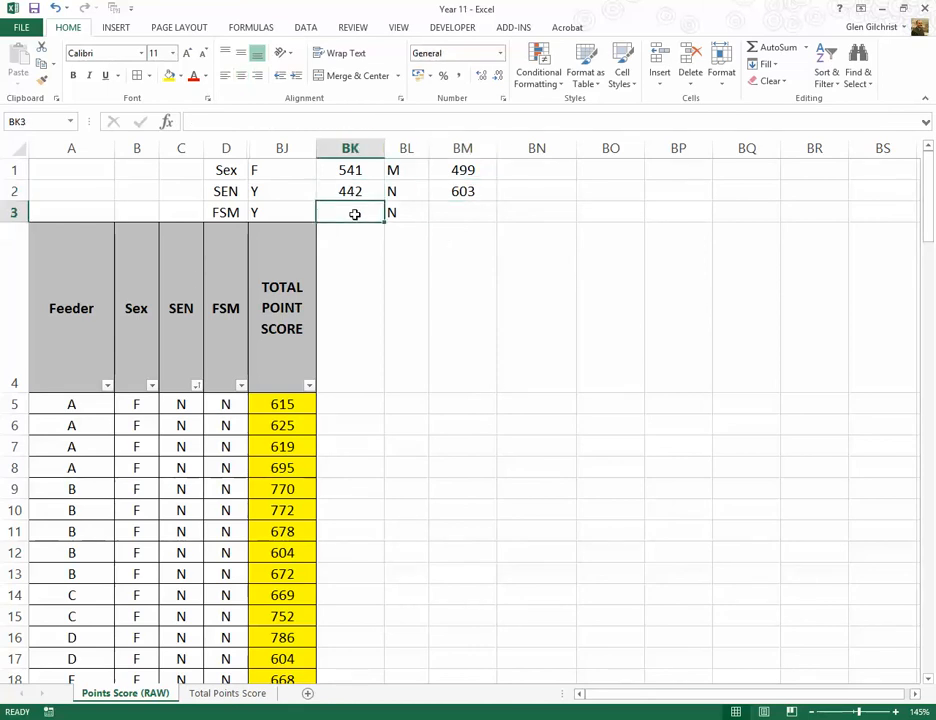
type("=aver")
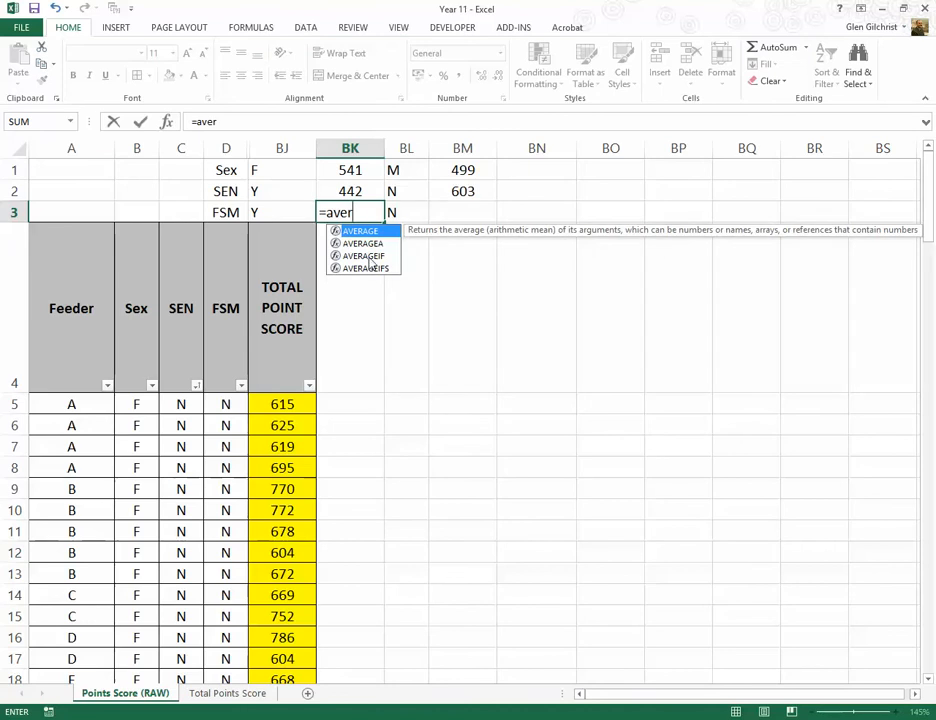
double_click(363, 256)
left_click_drag(222, 404, 219, 641)
type(",\"Y")
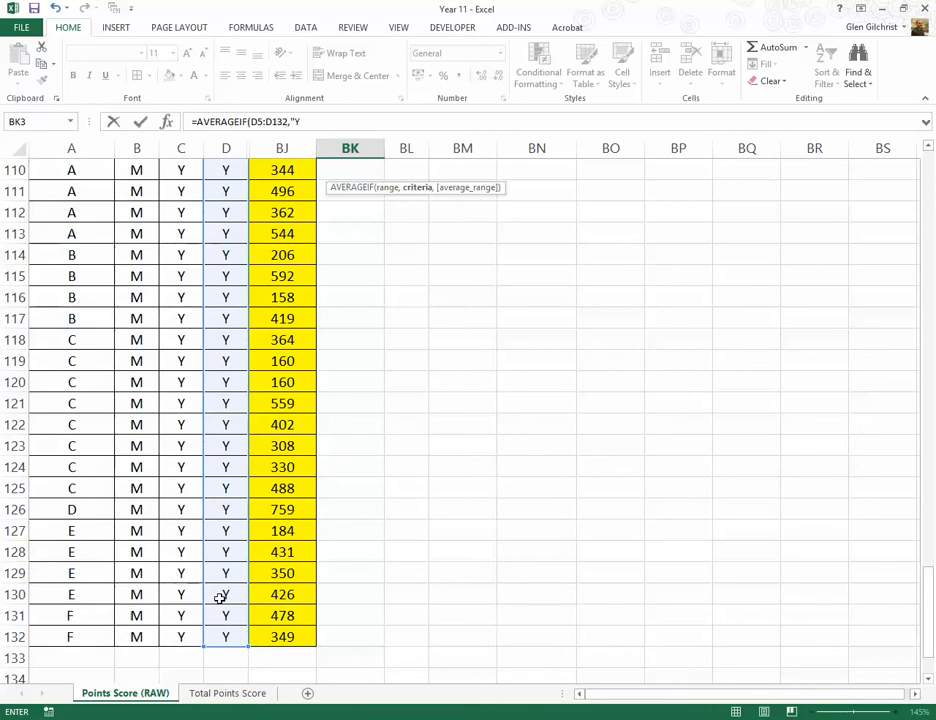
type("\",")
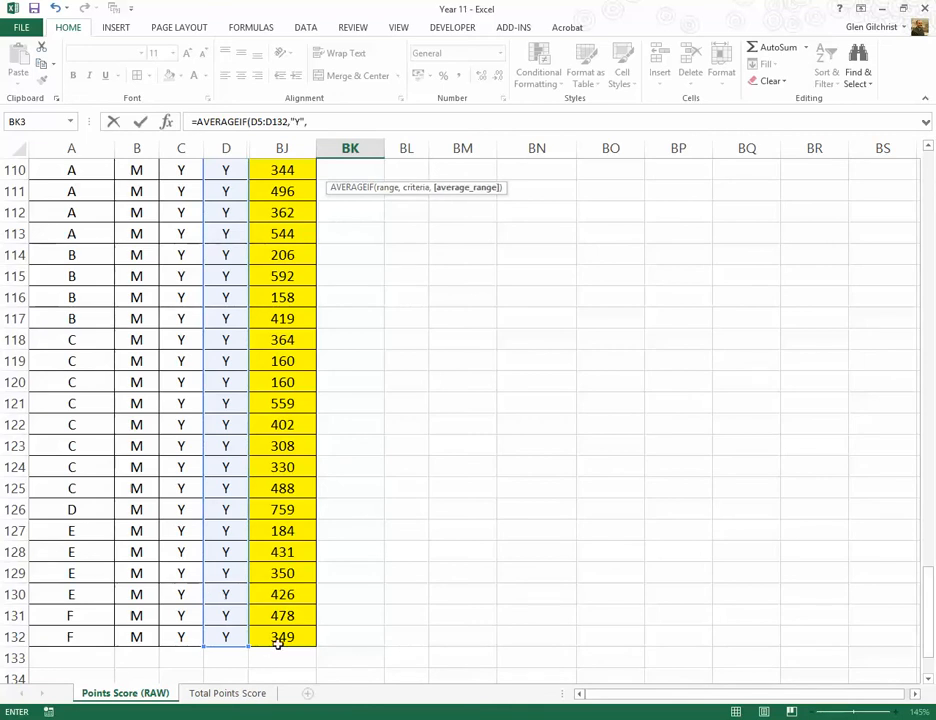
left_click_drag(278, 641, 277, 406)
type(")")
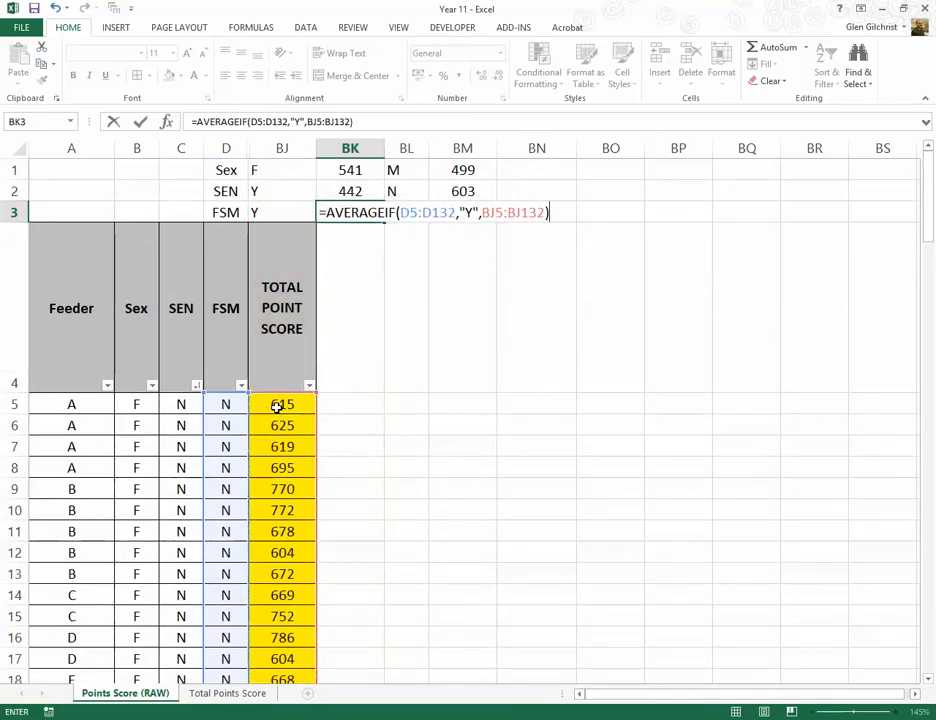
key("Return")
Step: Format the FSM average in BK3 with no decimal places and centre it in the cell
left_click(334, 211)
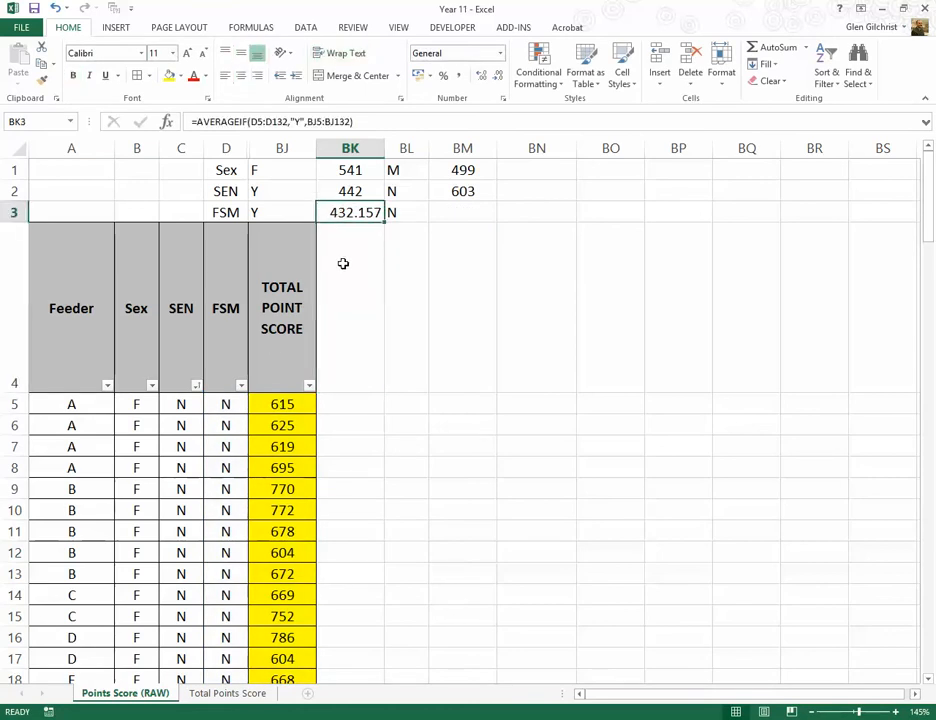
left_click(481, 75)
left_click(481, 75)
left_click(481, 75)
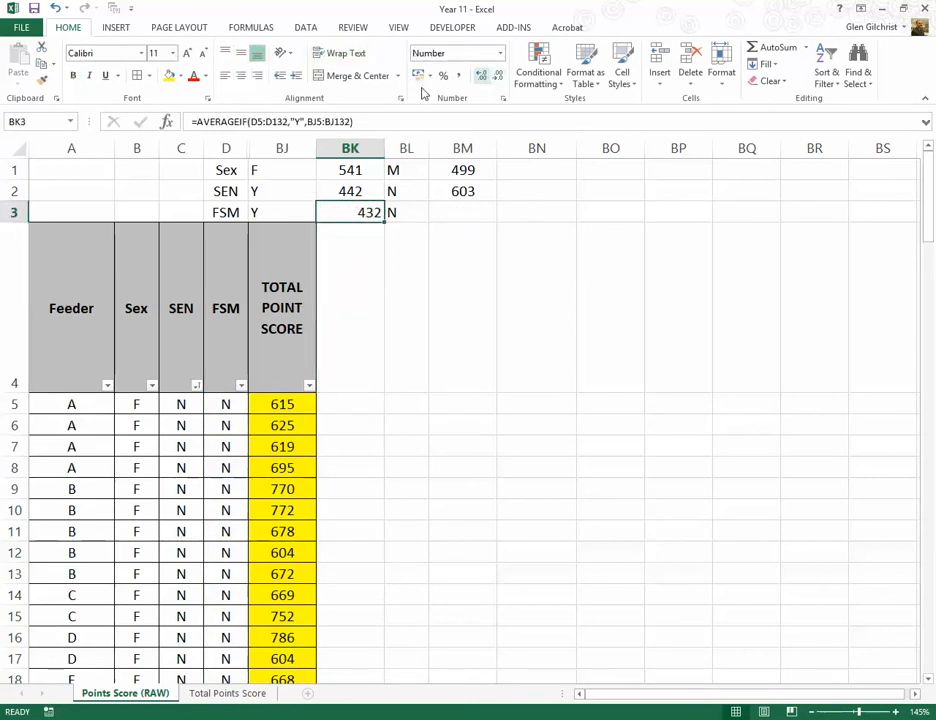
left_click(240, 75)
left_click(352, 234)
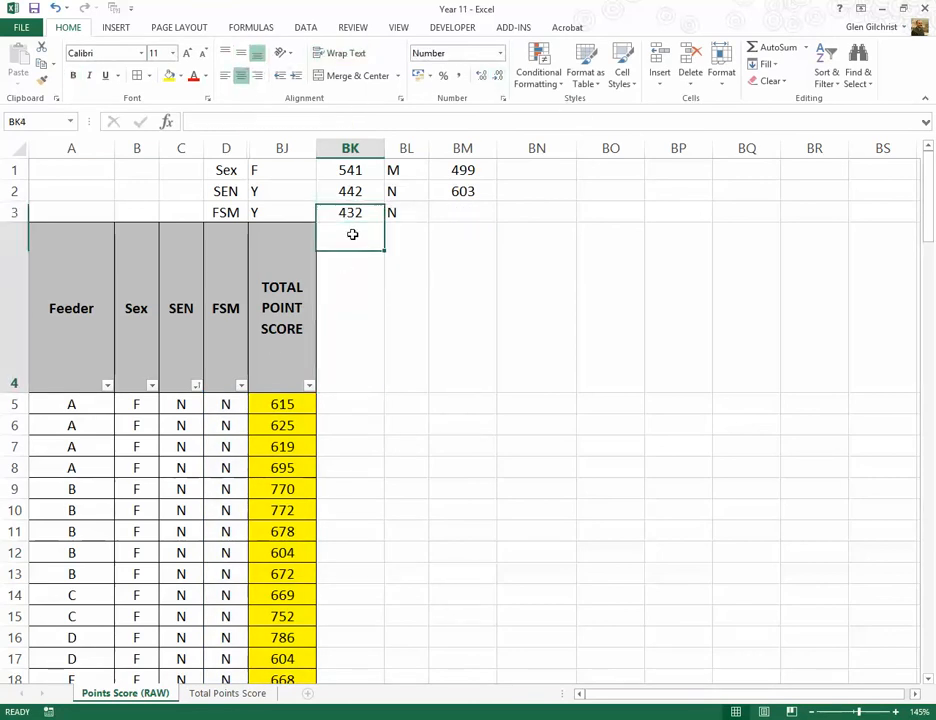
Step: Lock the columns of both ranges in the BK3 formula, making them $D5:$D132 and $BJ5:$BJ132
left_click(350, 211)
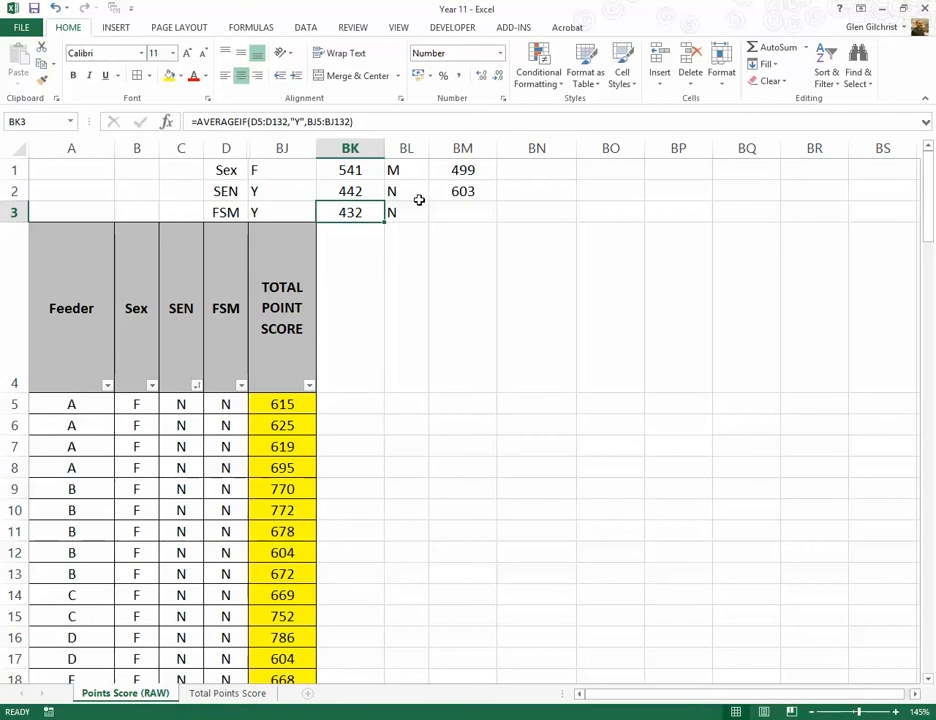
left_click(253, 121)
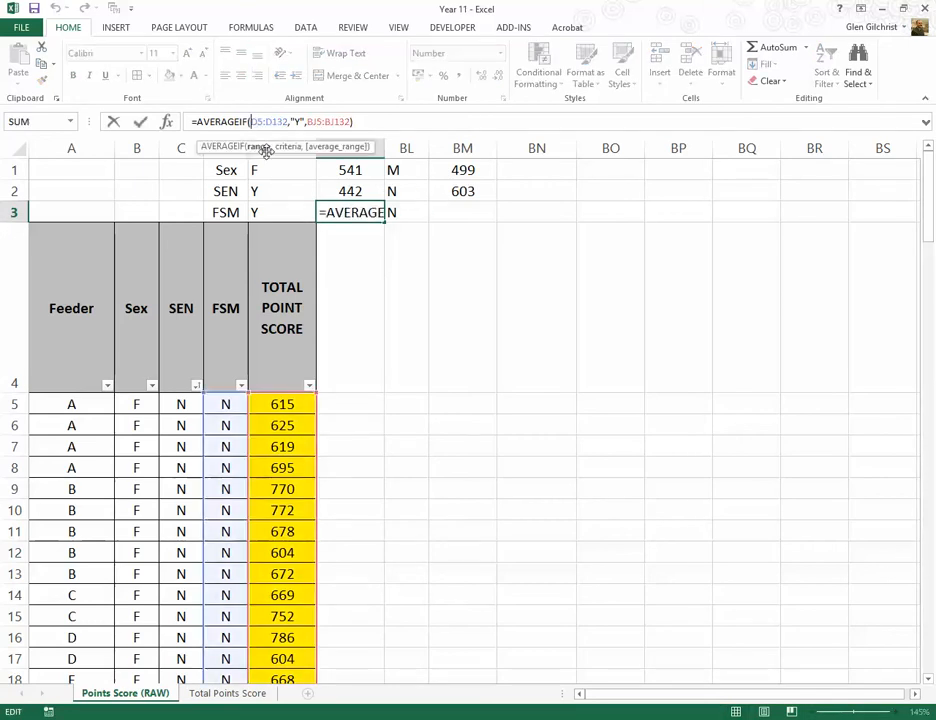
type("$D$")
left_click(268, 121)
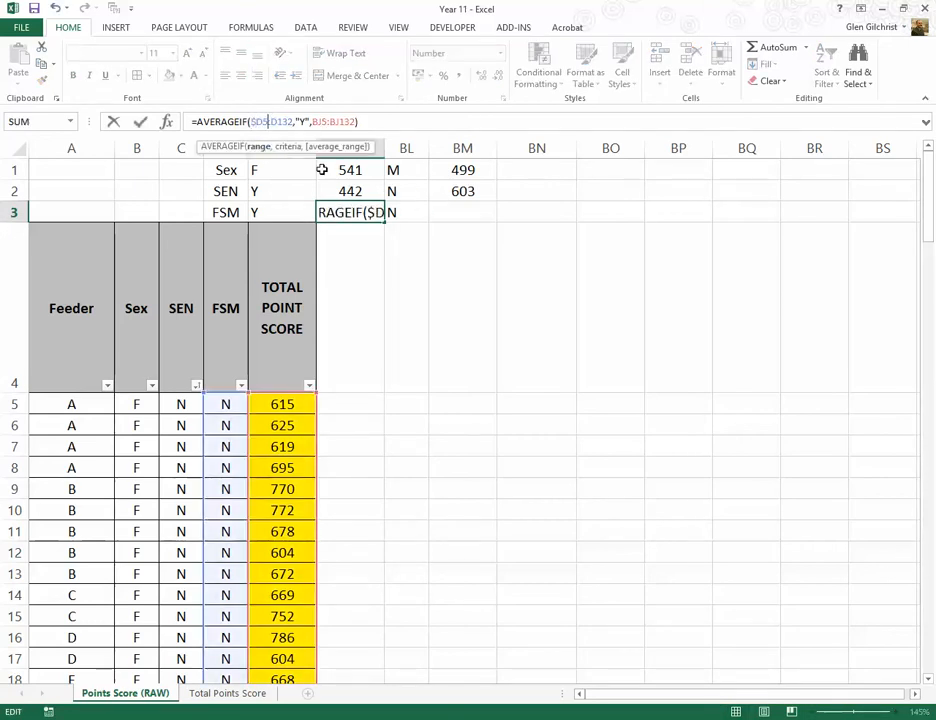
type("$")
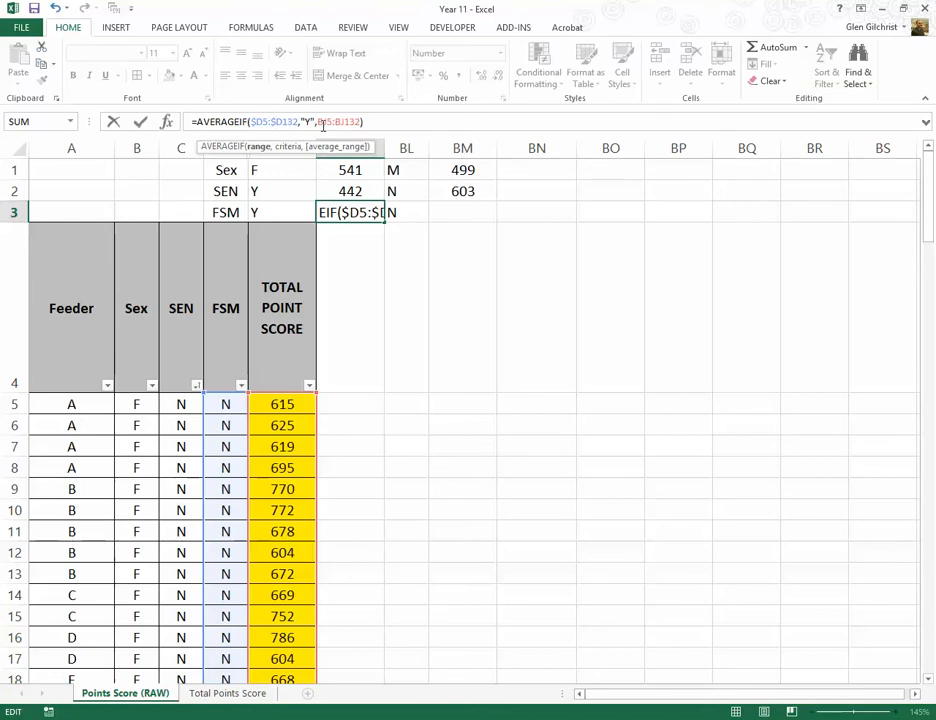
left_click(318, 122)
type("$")
left_click(340, 122)
type("$")
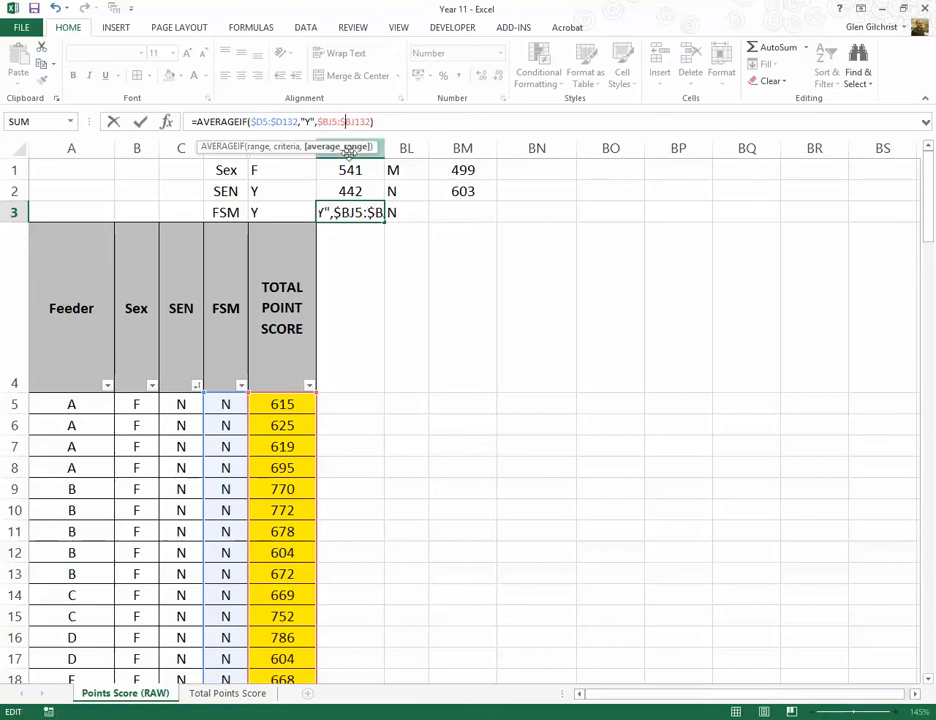
key("Return")
Step: Copy the FSM average formula from BK3 into BM3, beside the N label
left_click(349, 210)
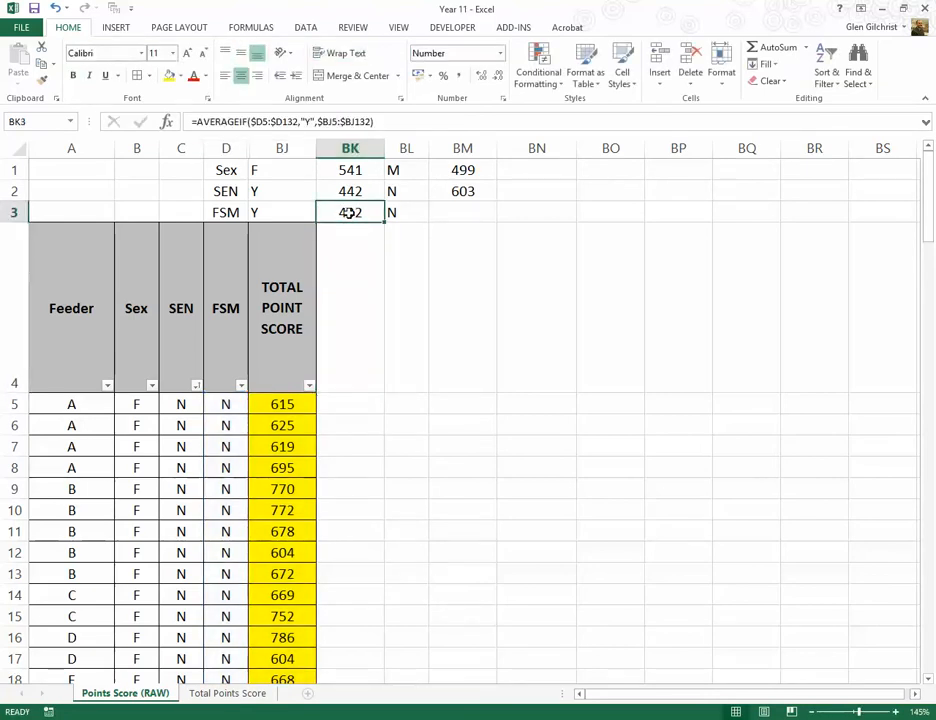
key("ctrl+c")
left_click(455, 212)
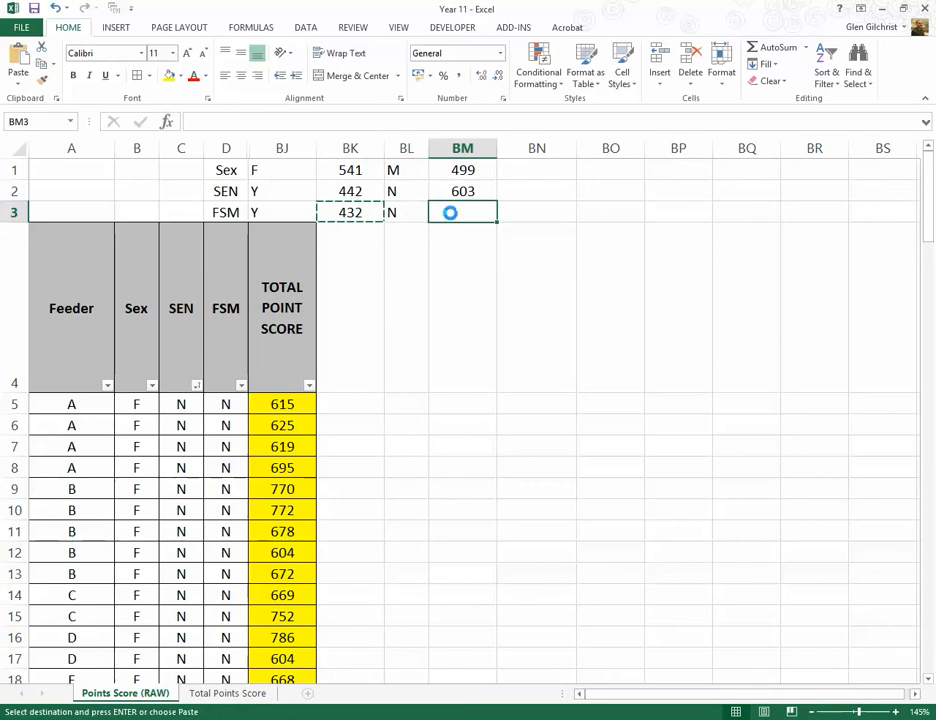
key("ctrl+v")
left_click(448, 260)
left_click(460, 214)
key("Escape")
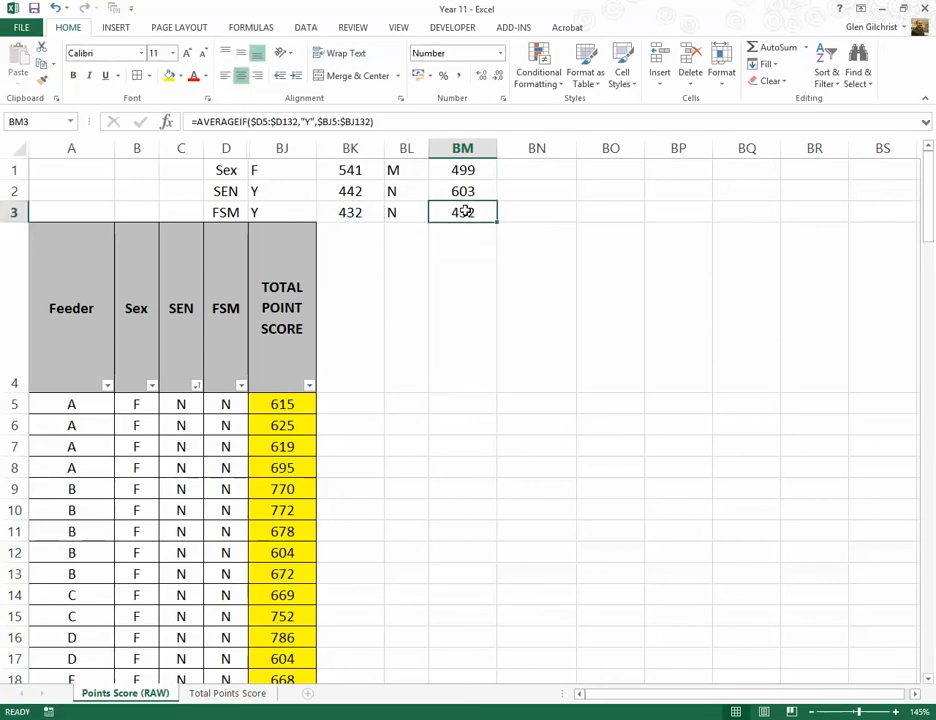
Step: Change the criterion of the AVERAGEIF formula in BM3 to "n"
left_click(313, 122)
key("BackSpace")
type("n")
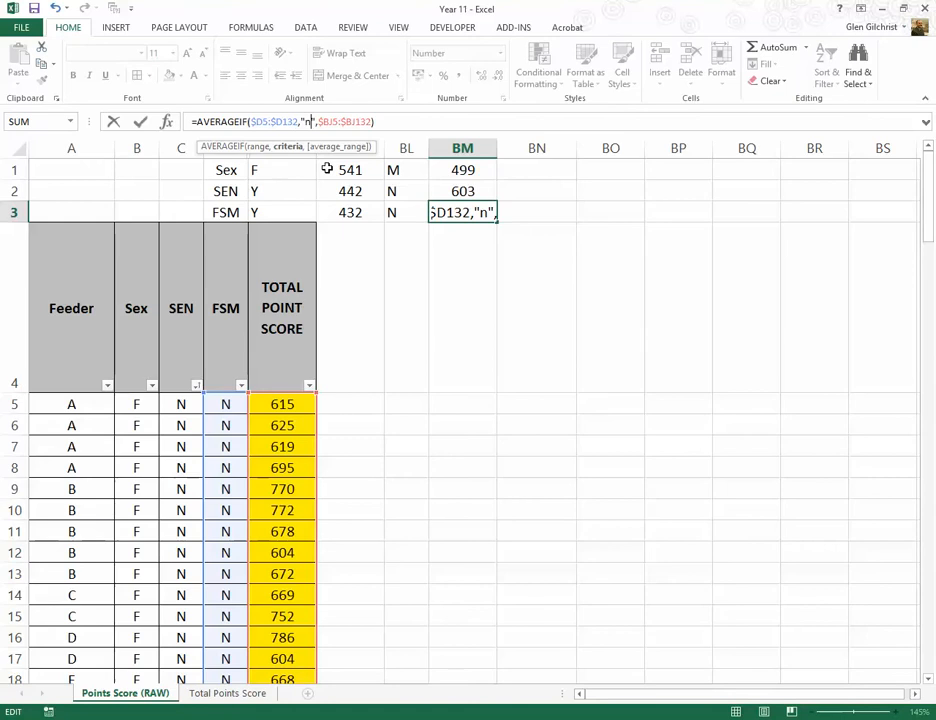
key("Return")
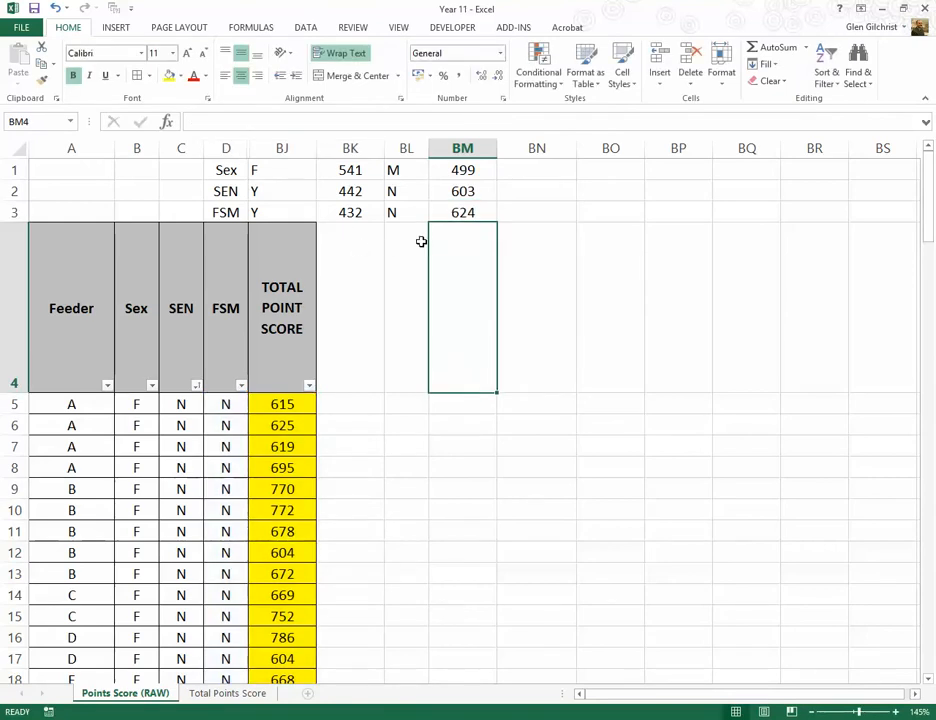
Step: Right-align the group labels in BJ1:BJ3 and BL1:BL3
left_click_drag(282, 170, 282, 212)
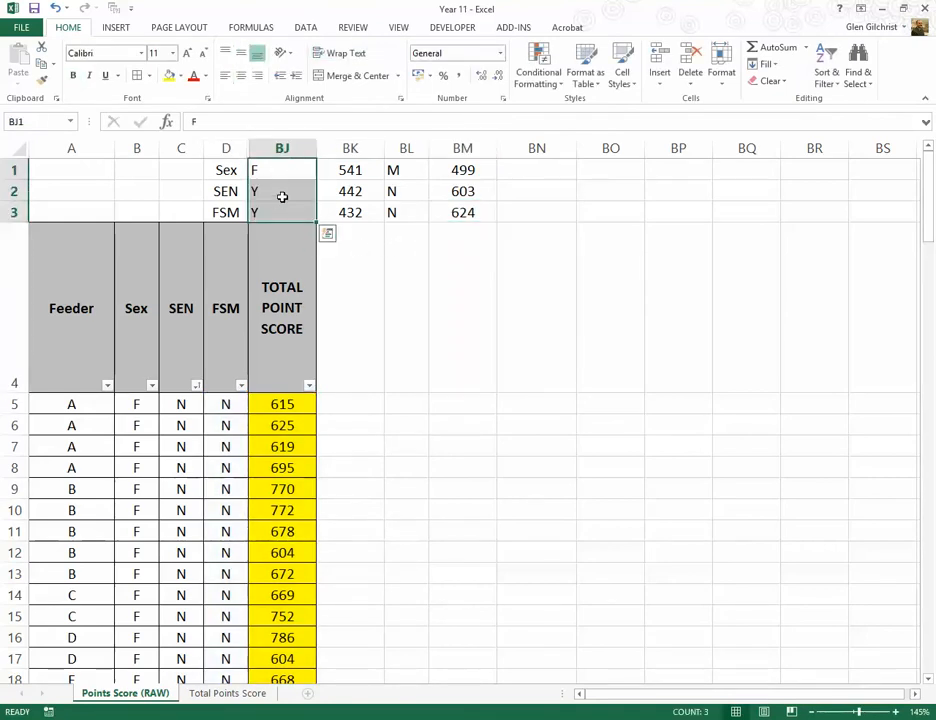
left_click(256, 76)
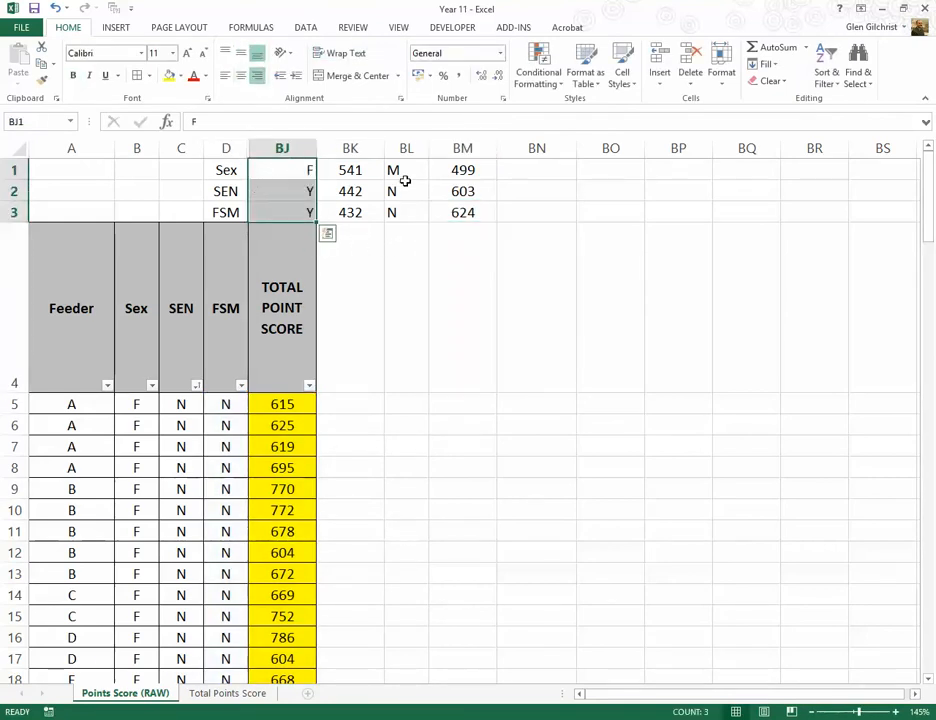
left_click_drag(402, 175, 401, 212)
left_click(256, 76)
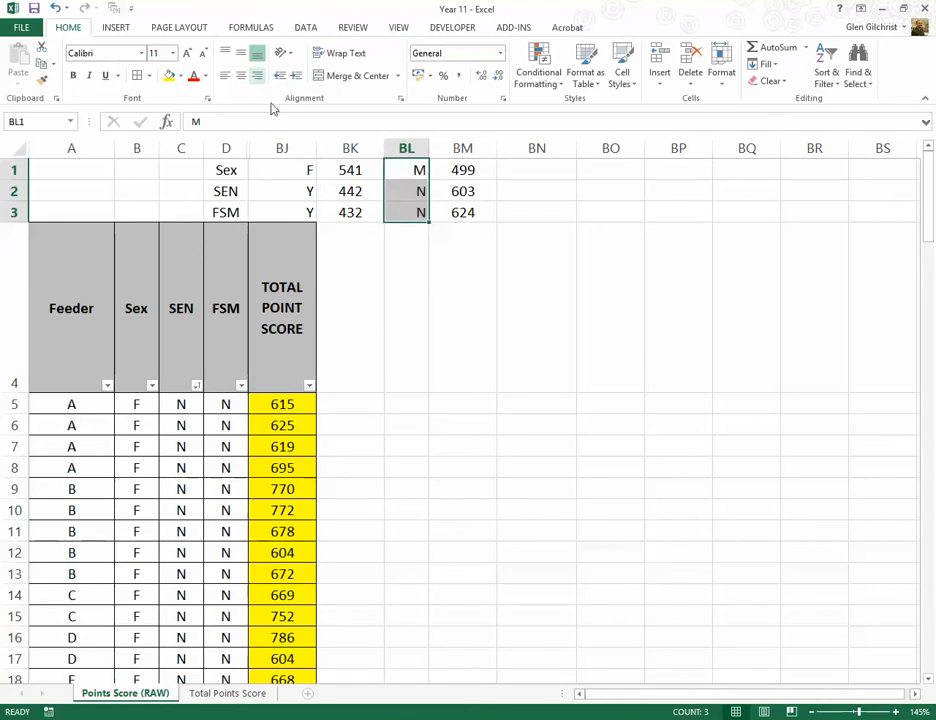
left_click(406, 232)
Step: Apply borders around all cells of the summary block D1:BM3
left_click_drag(228, 169, 458, 210)
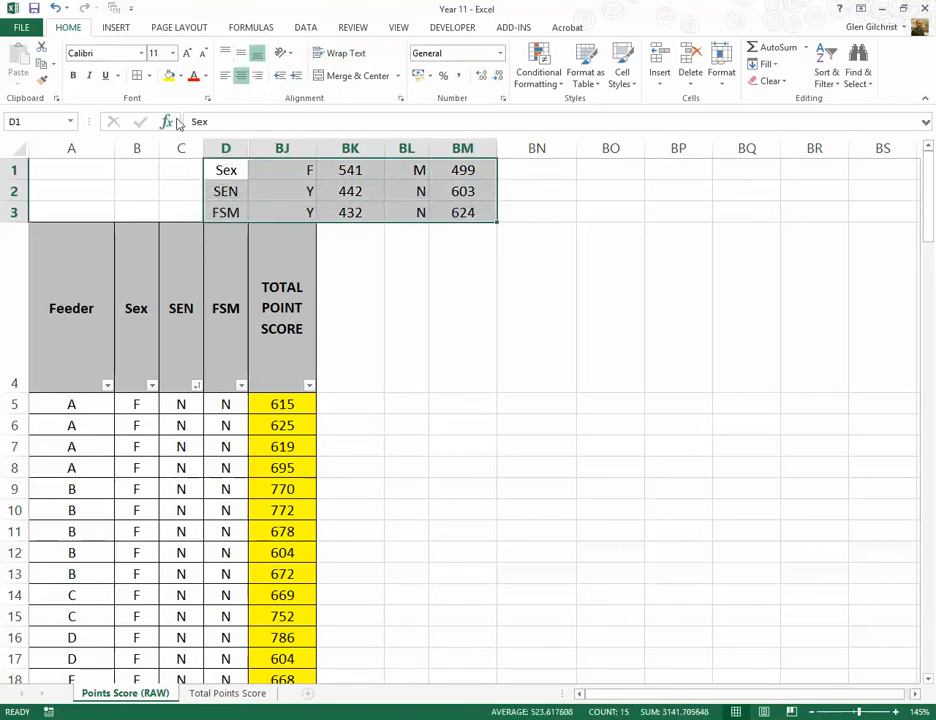
left_click(366, 260)
left_click(558, 338)
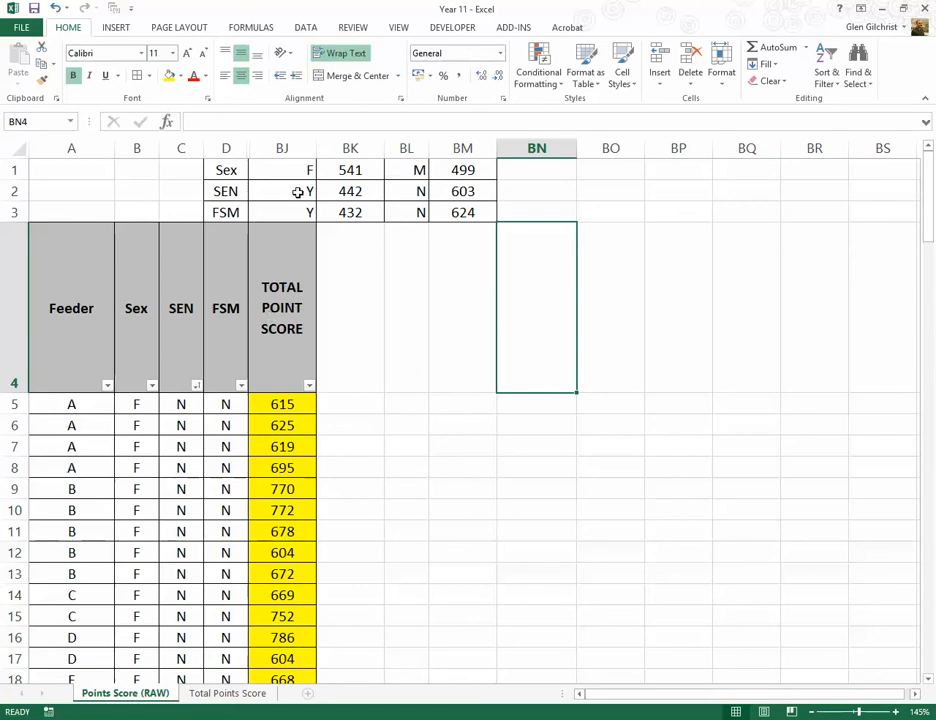
left_click(399, 310)
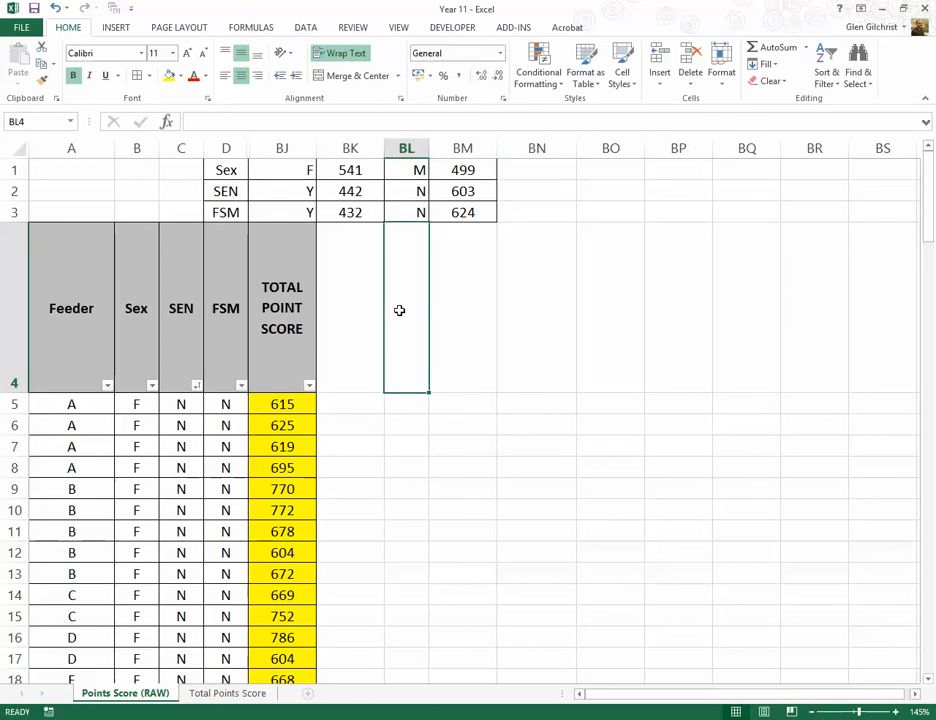
left_click(515, 206)
left_click(518, 189)
left_click(526, 171)
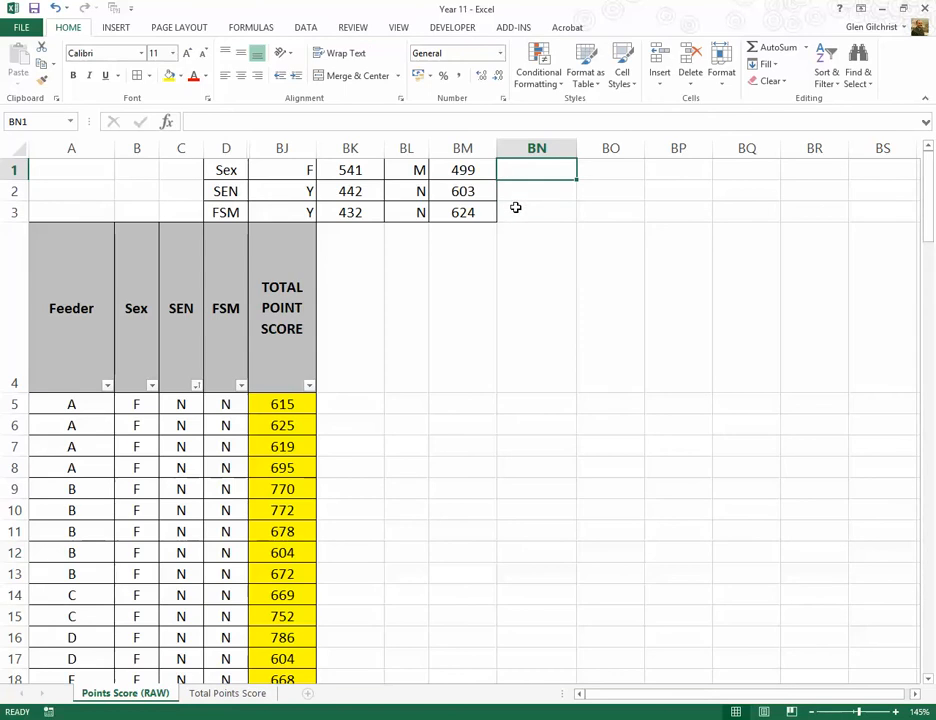
left_click(515, 208)
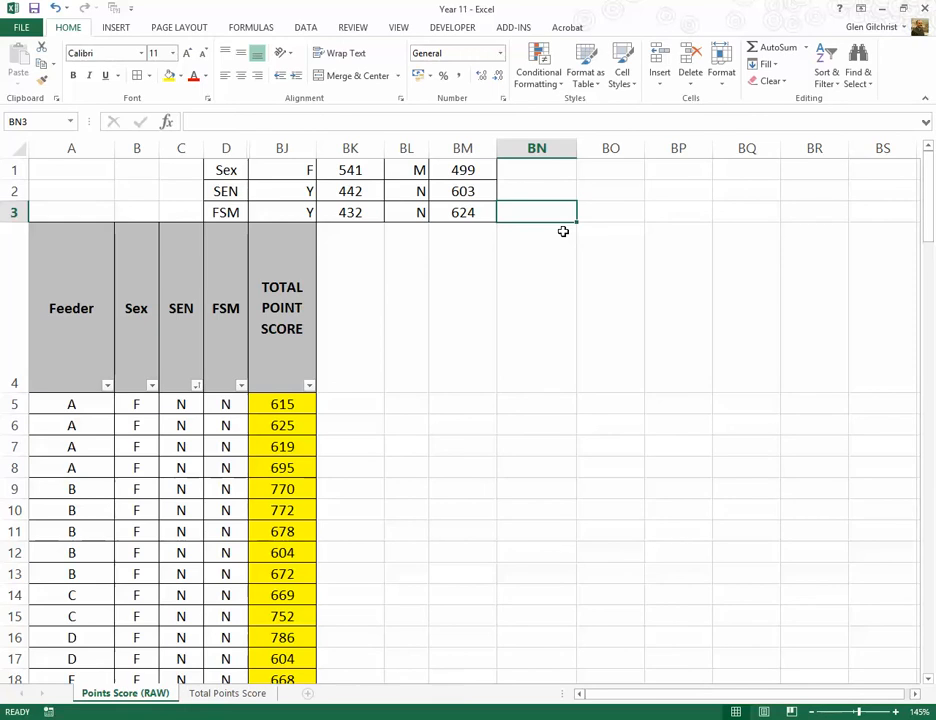
left_click(545, 261)
left_click(589, 262)
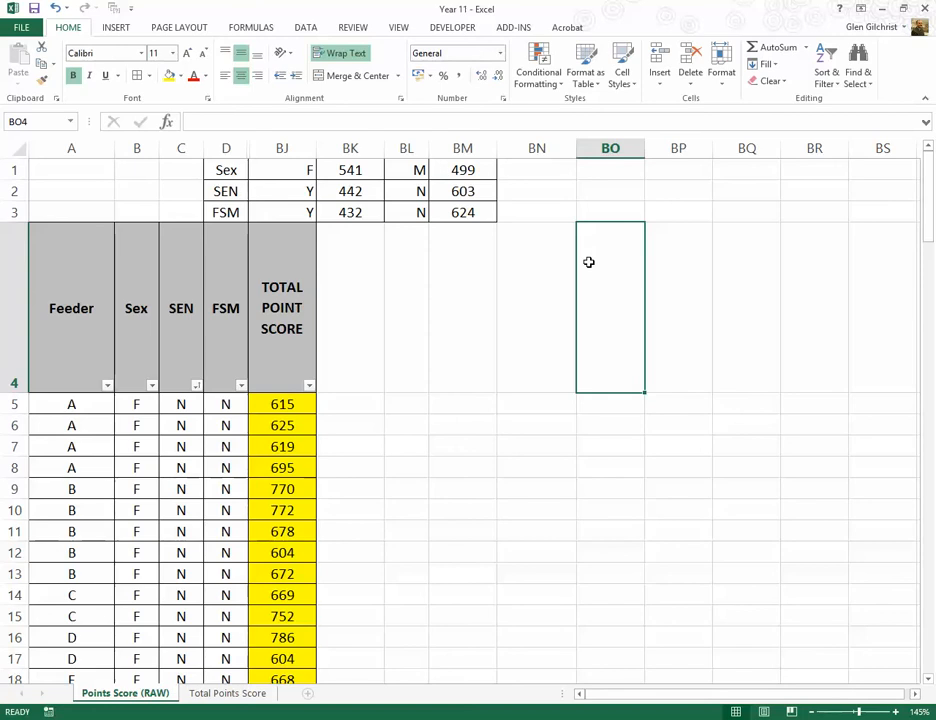
left_click(504, 422)
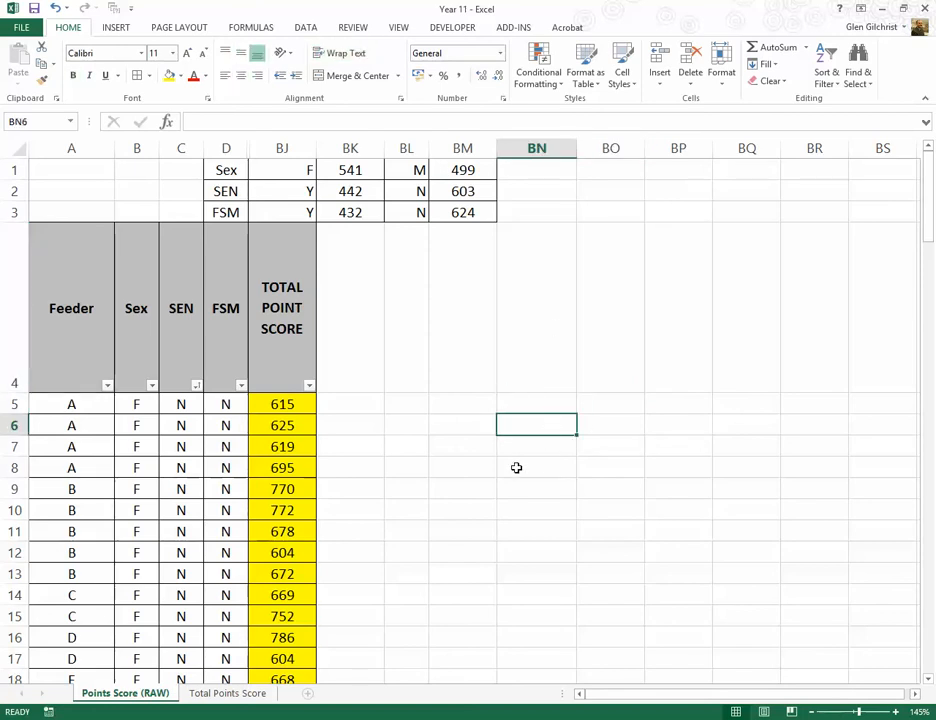
type("=tt")
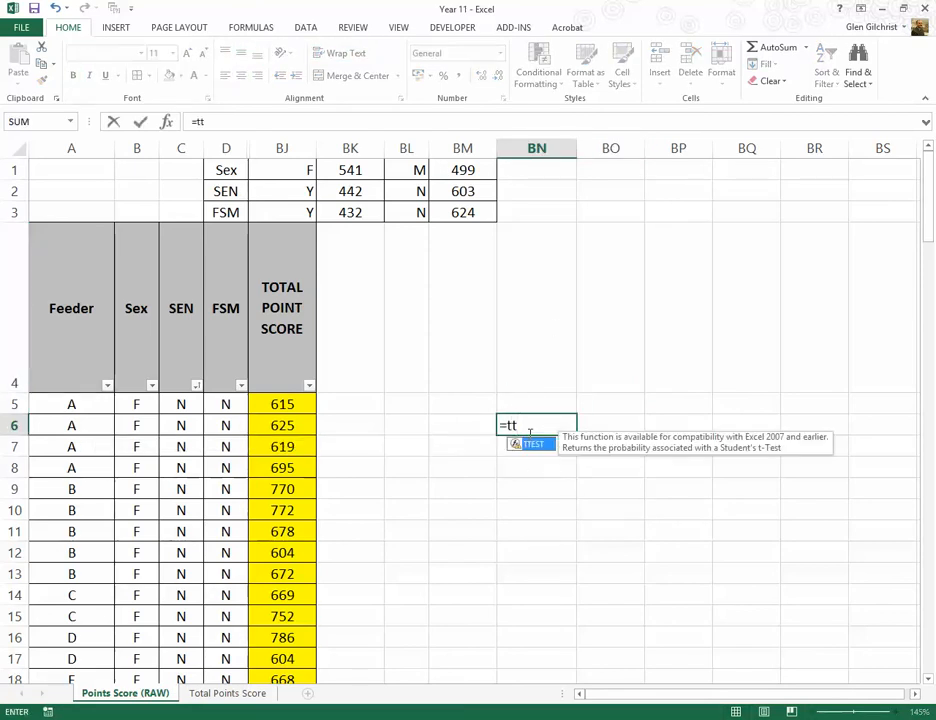
key("Tab")
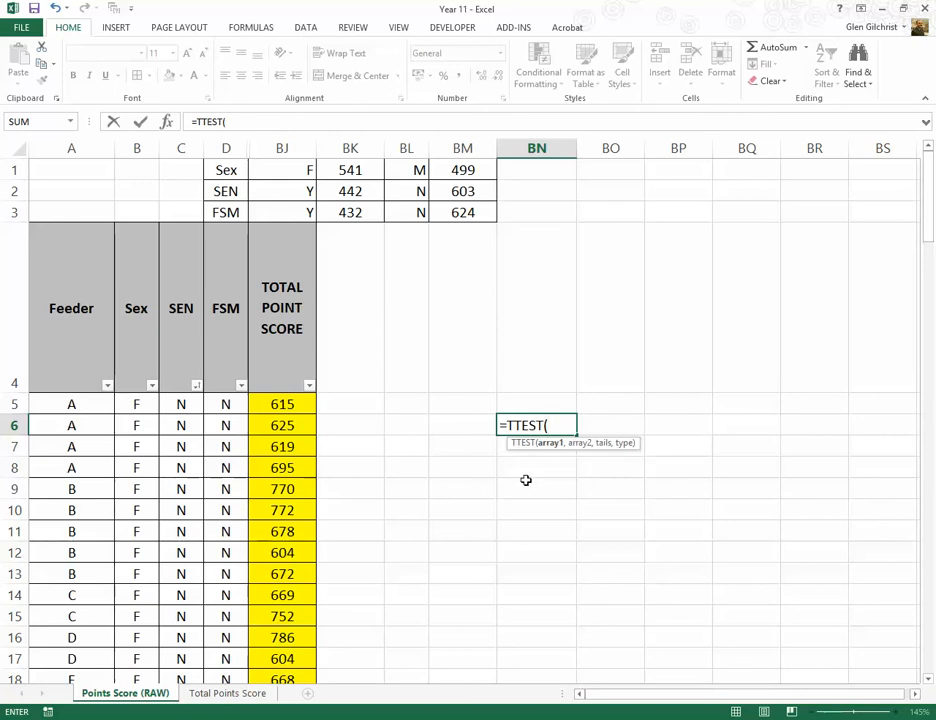
key("Escape")
Step: Sort the results table by the Sex column from A to Z
left_click(152, 386)
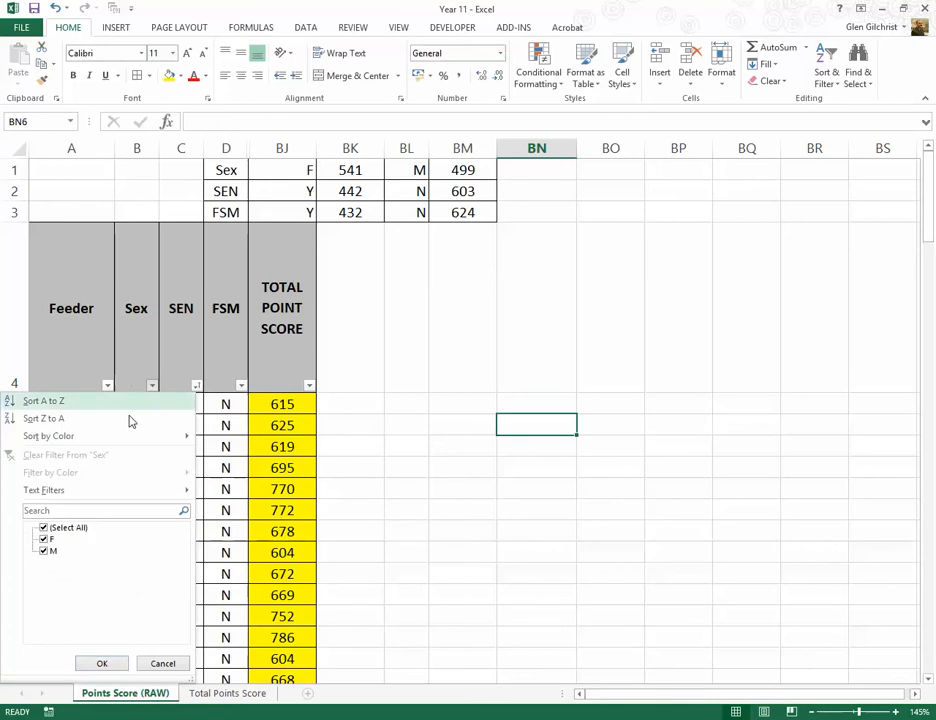
left_click(53, 402)
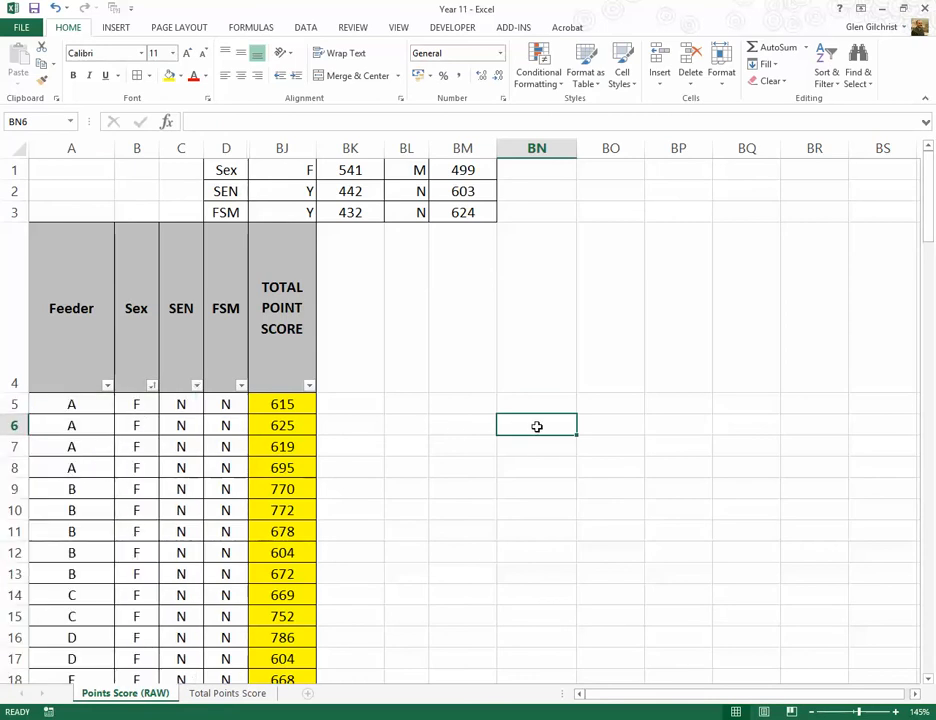
Step: Start a TTEST formula in BN6 with BJ5:BJ65 as the first array and BJ66:BJ132 as the second
type("=tt")
key("Tab")
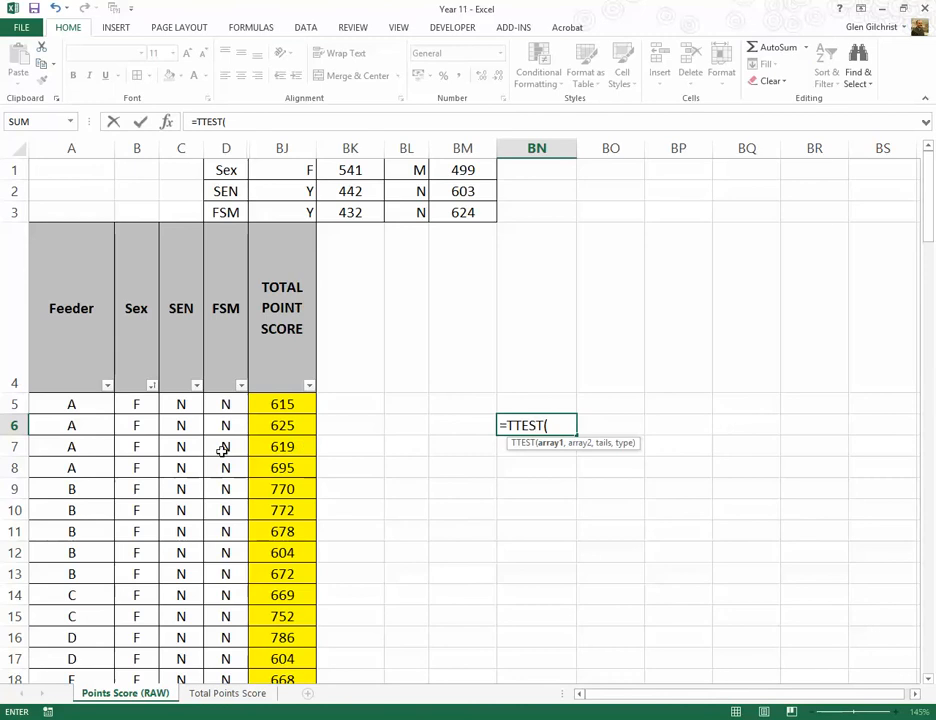
left_click_drag(276, 406, 286, 561)
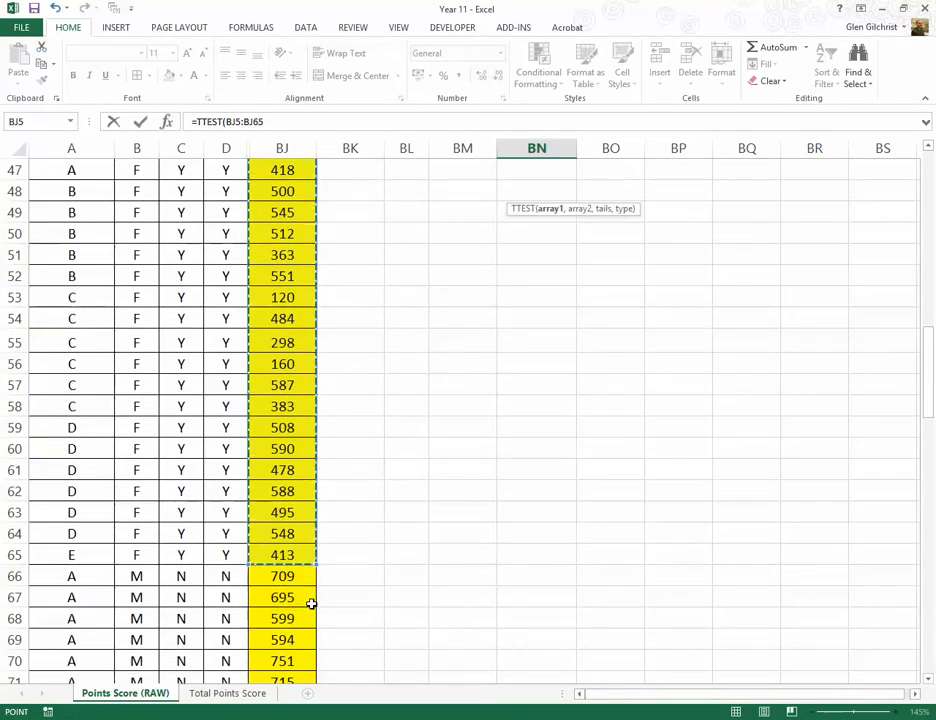
type(",")
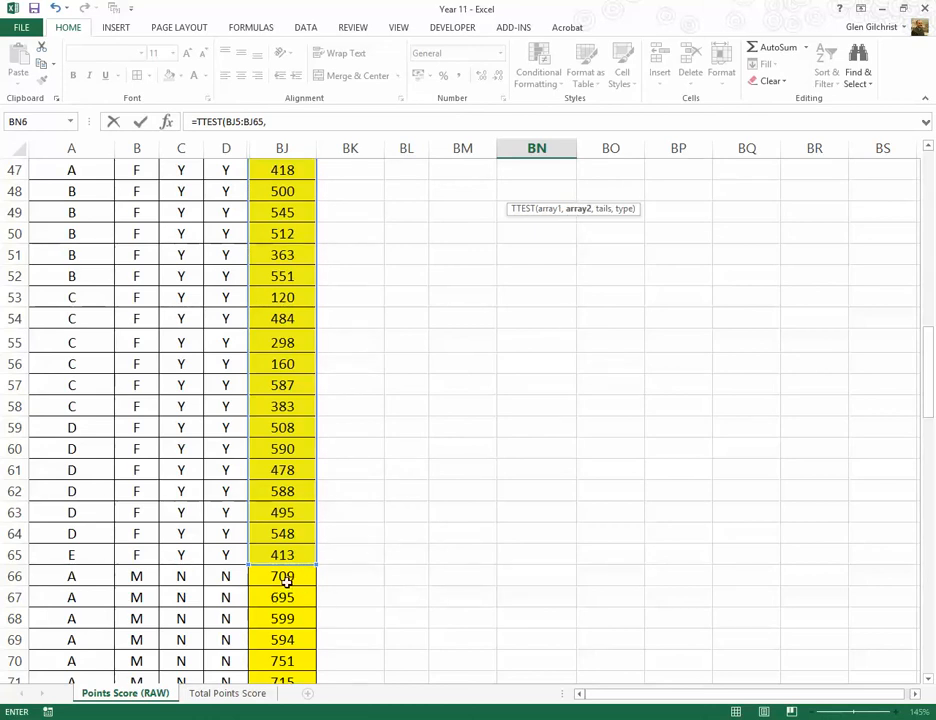
left_click_drag(286, 577, 299, 641)
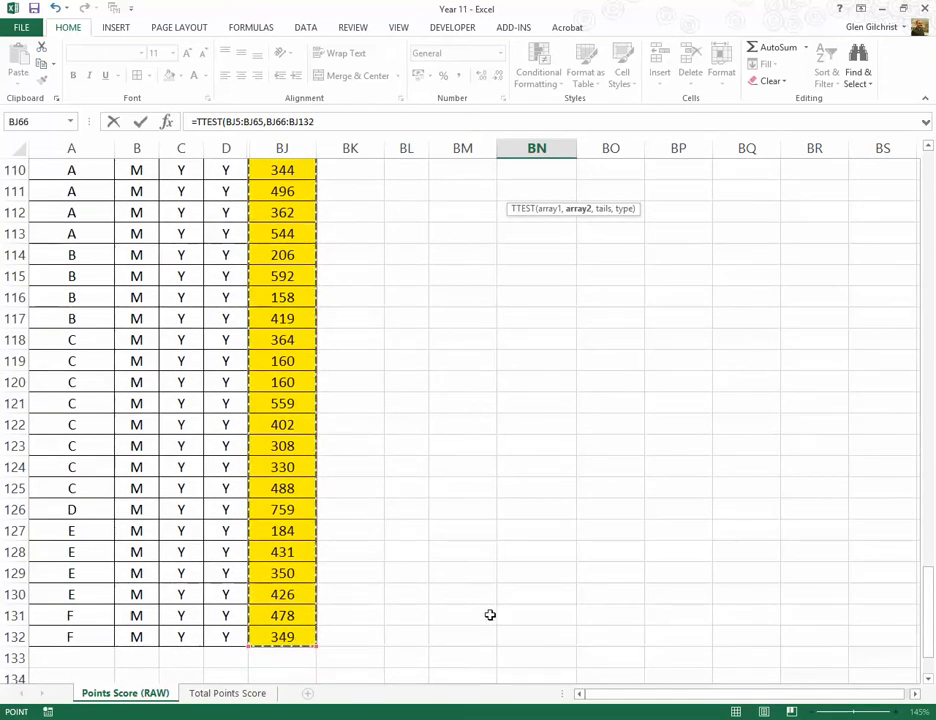
type(",")
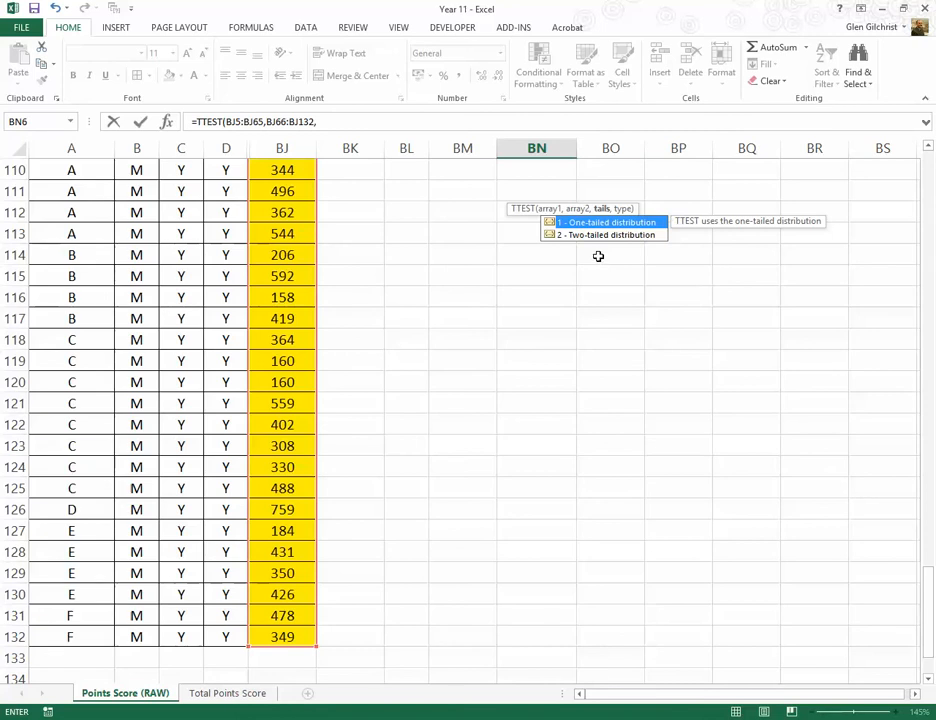
Step: Complete the TTEST formula in BN6 with 2 tails and test type 3, two-sample unequal variance
left_click(587, 237)
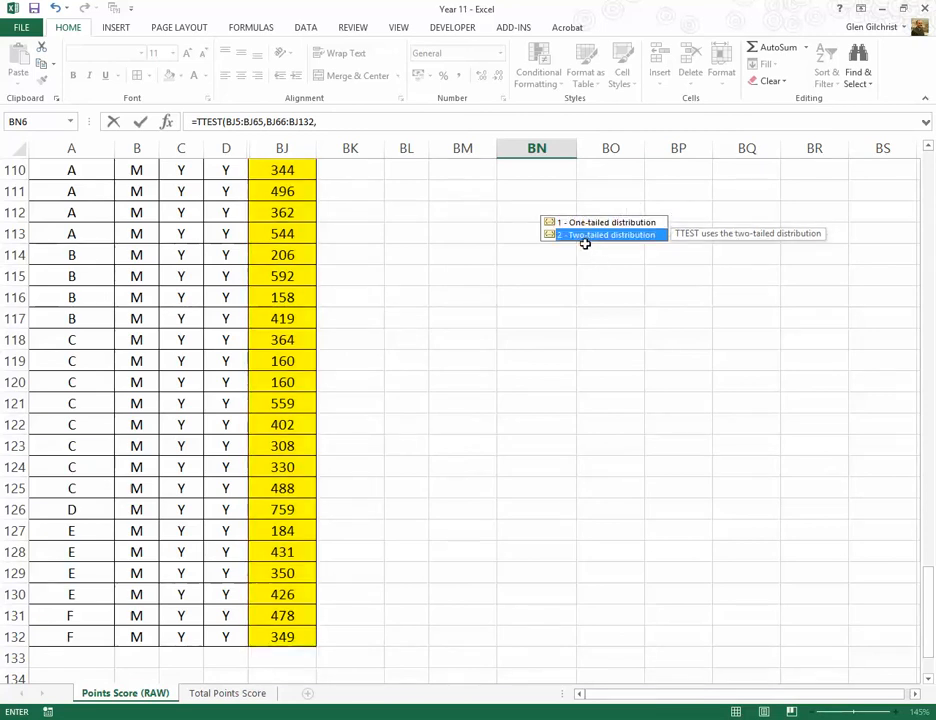
left_click(355, 125)
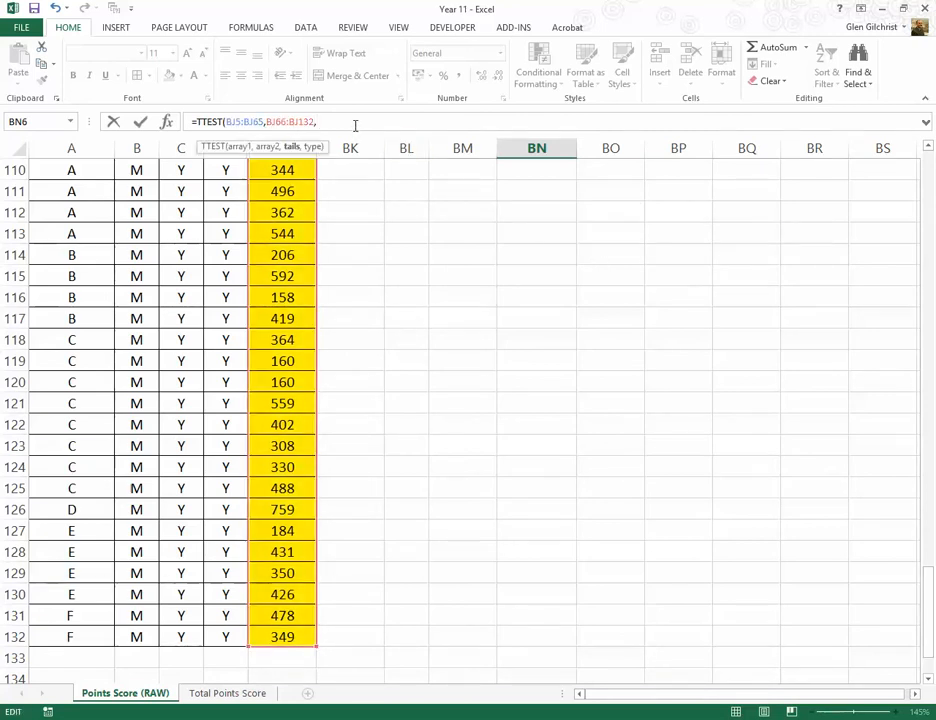
type("2,")
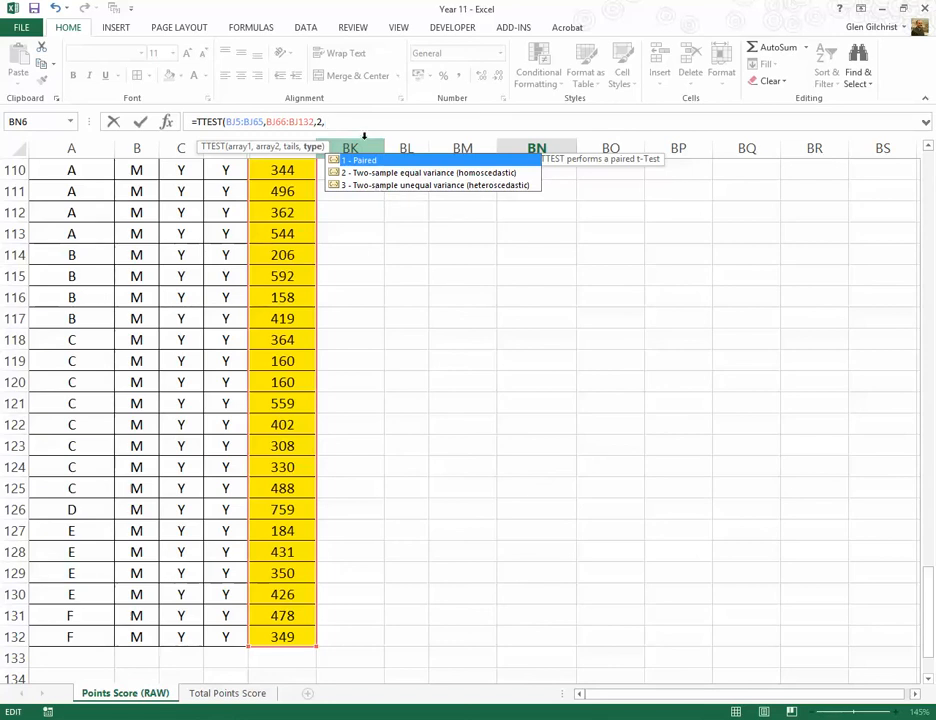
type("3")
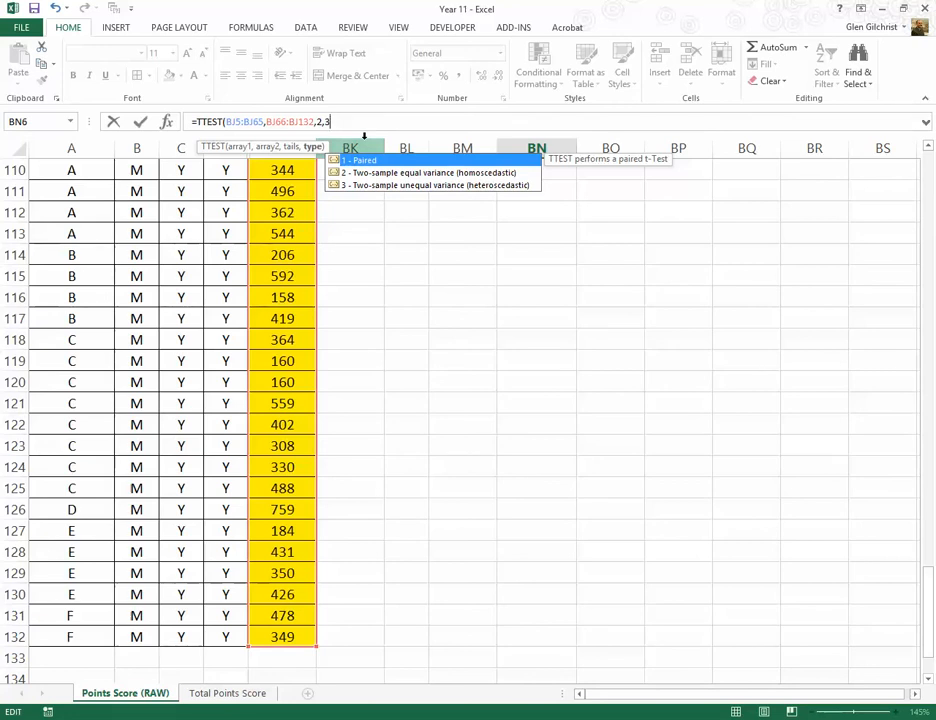
type(")")
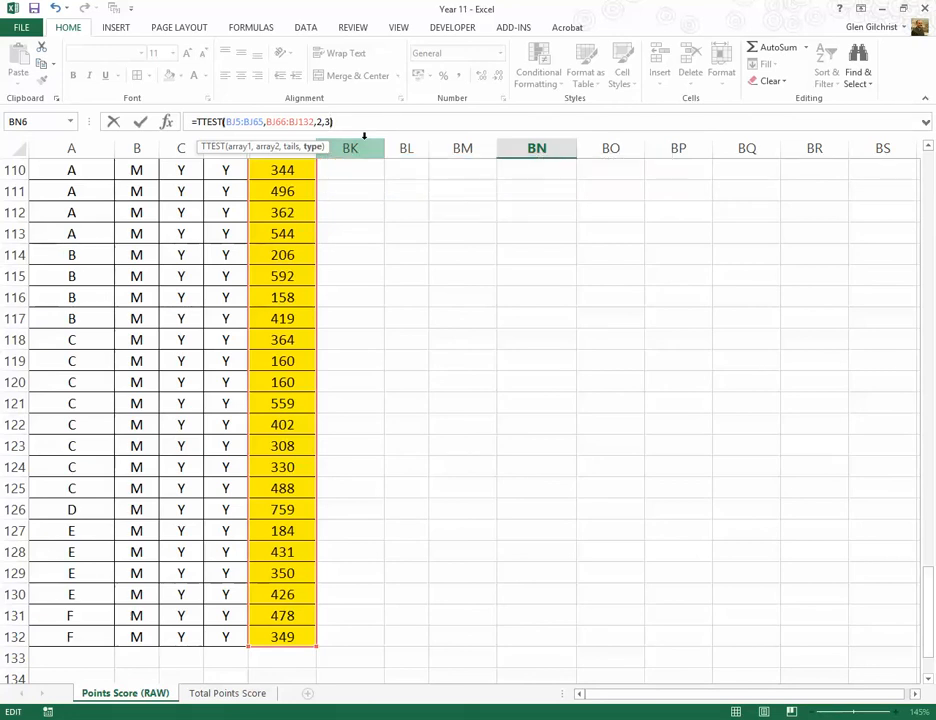
key("Return")
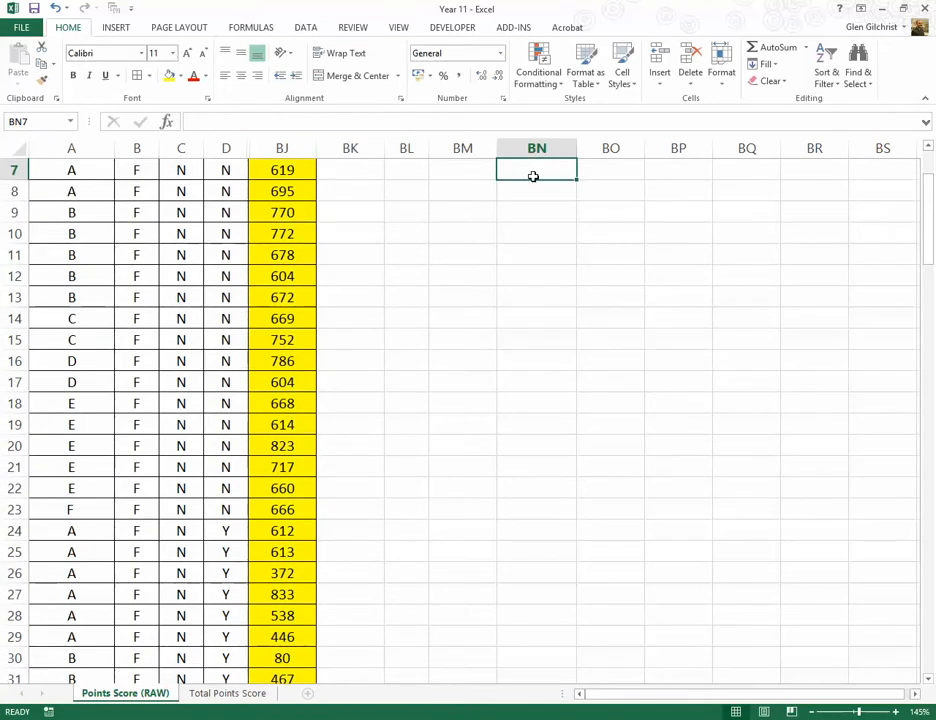
scroll(478, 317, "up", 2)
left_click(545, 426)
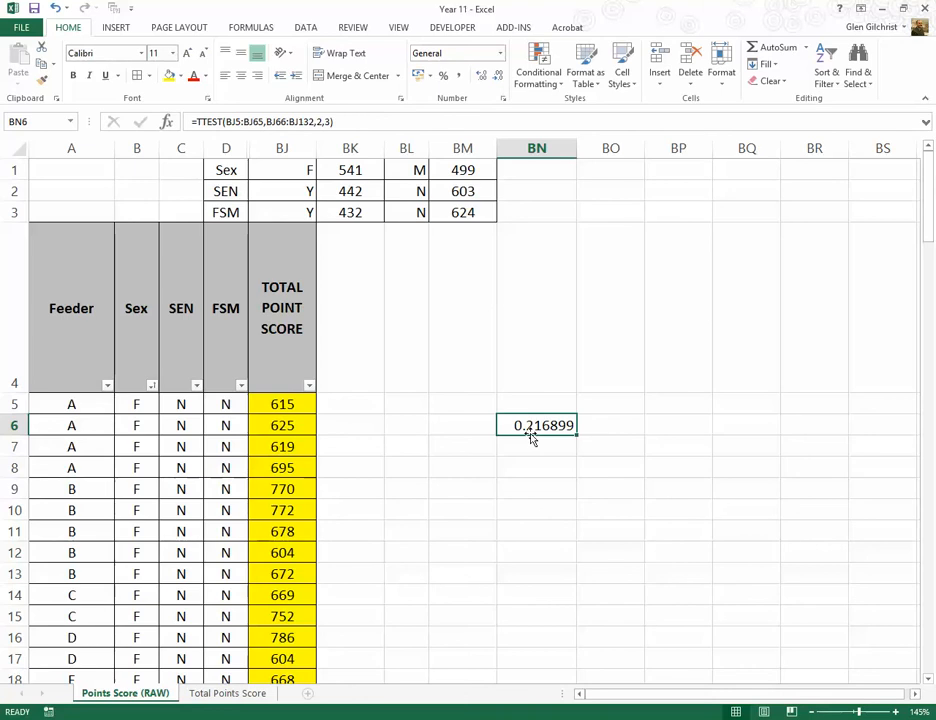
Step: Label the t-test result with "Sex" in BM6 and the heading "ttest" in BN5
left_click(469, 426)
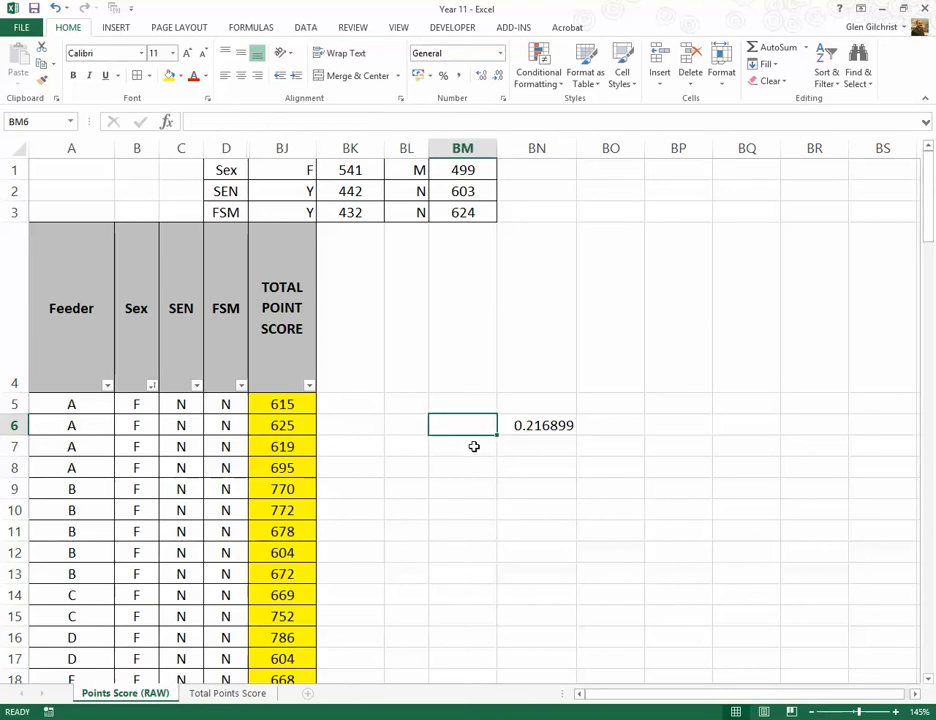
type("Sex")
key("Return")
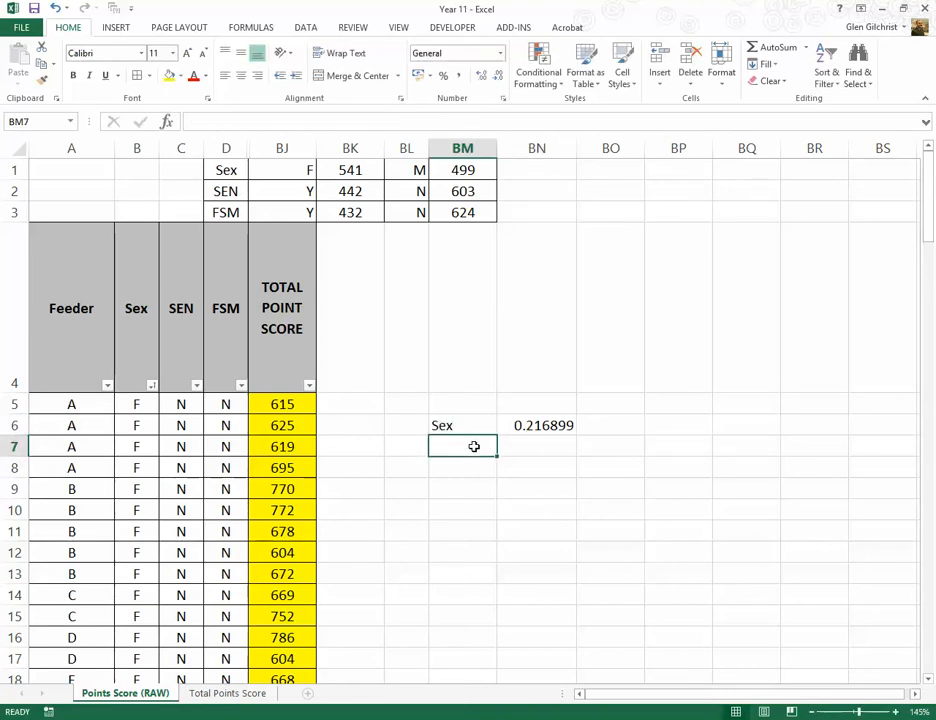
key("Up")
key("Up")
key("Right")
type("ttest")
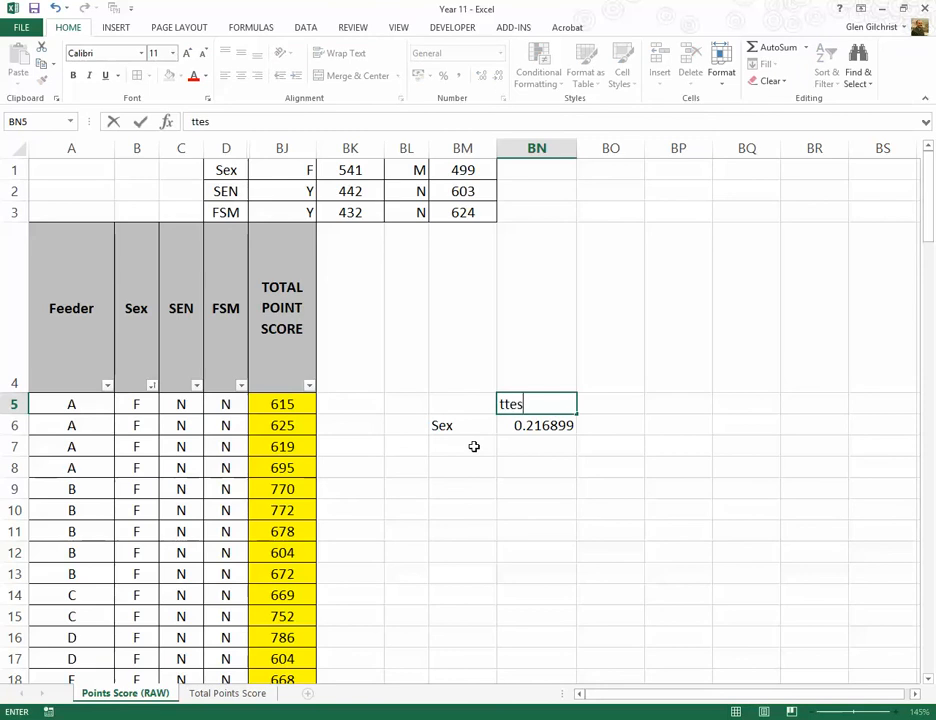
key("Return")
key("Return")
key("Left")
key("Left")
left_click(474, 446)
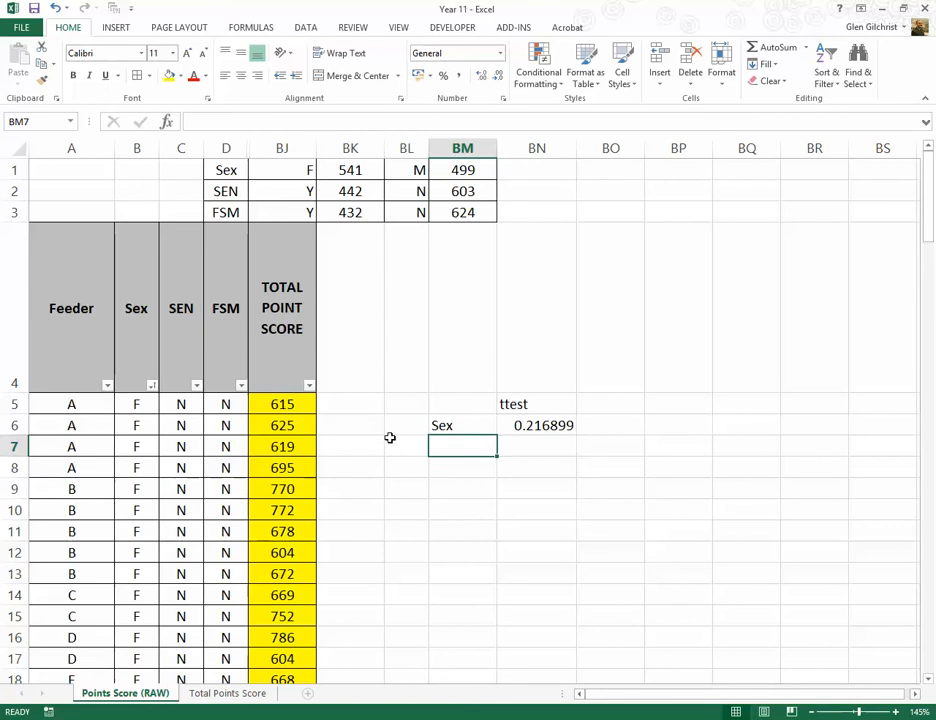
Step: Sort the results table by SEN from A to Z, and return it to the A to Z order by Sex
left_click(153, 387)
left_click(197, 387)
left_click(197, 387)
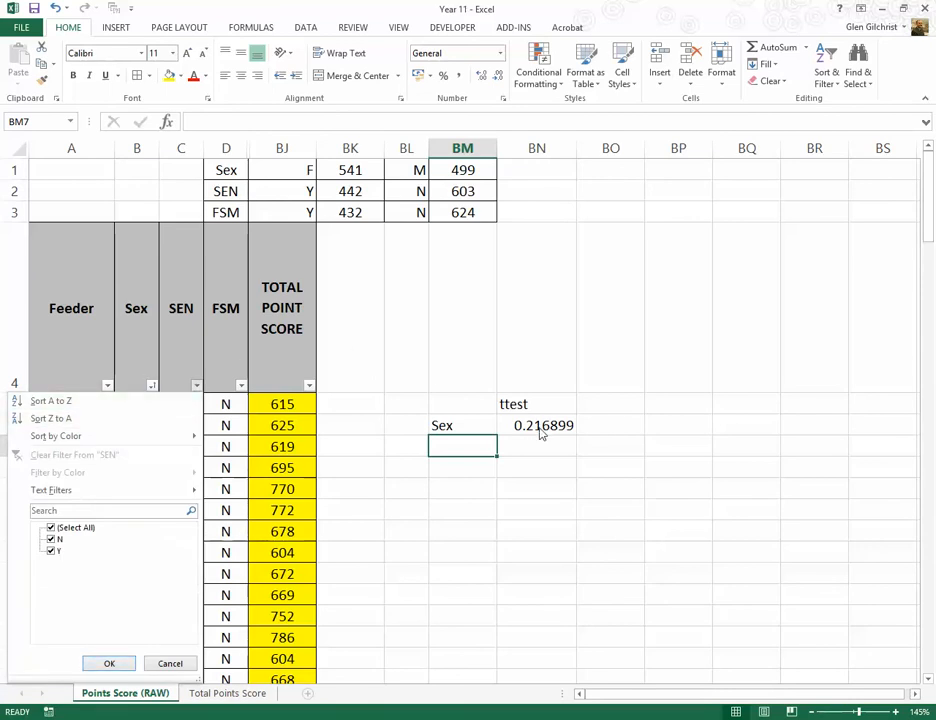
left_click(80, 401)
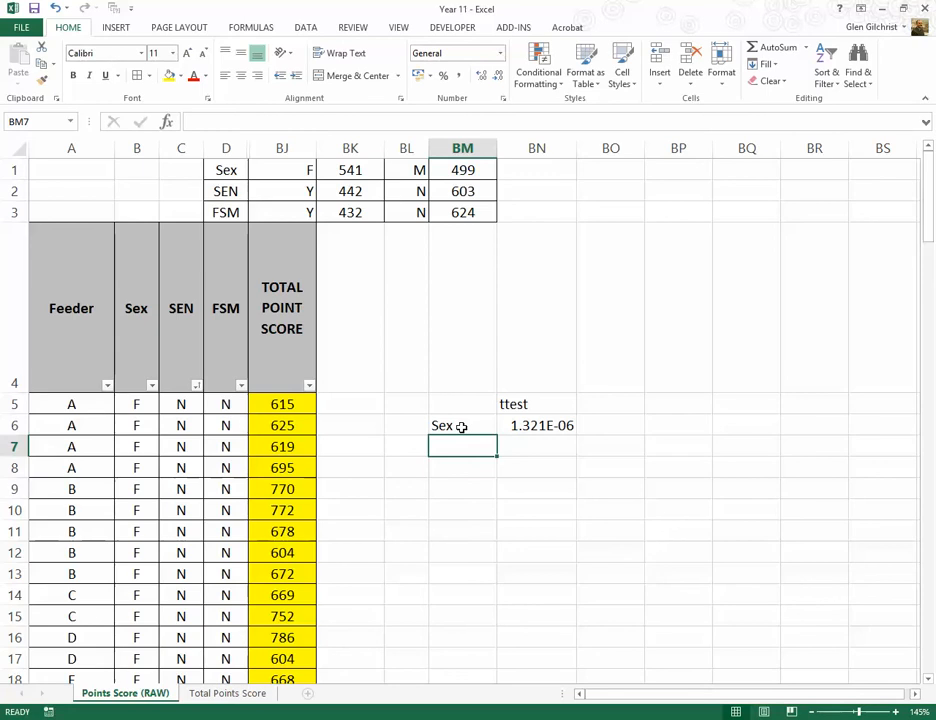
left_click(152, 385)
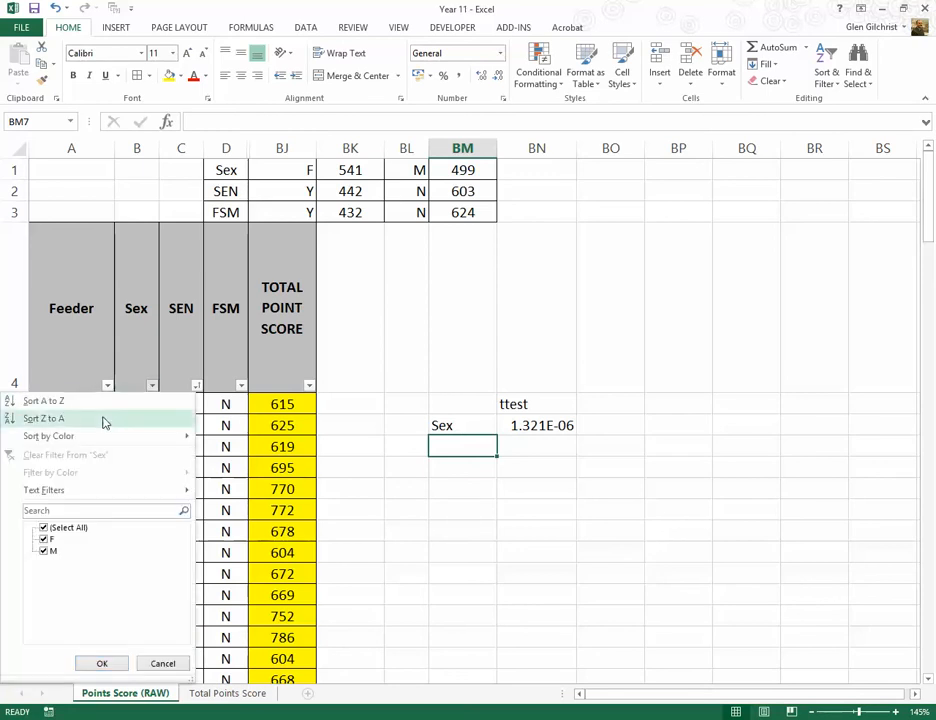
left_click(55, 403)
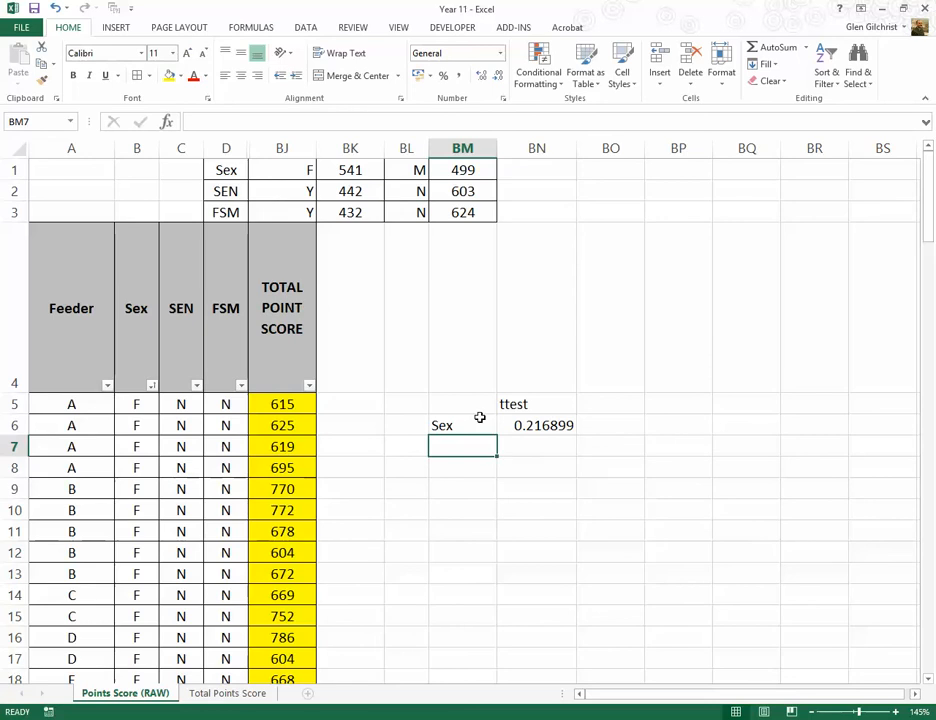
Step: Clear the trial t-test cells BM5:BN7
left_click_drag(460, 404, 541, 436)
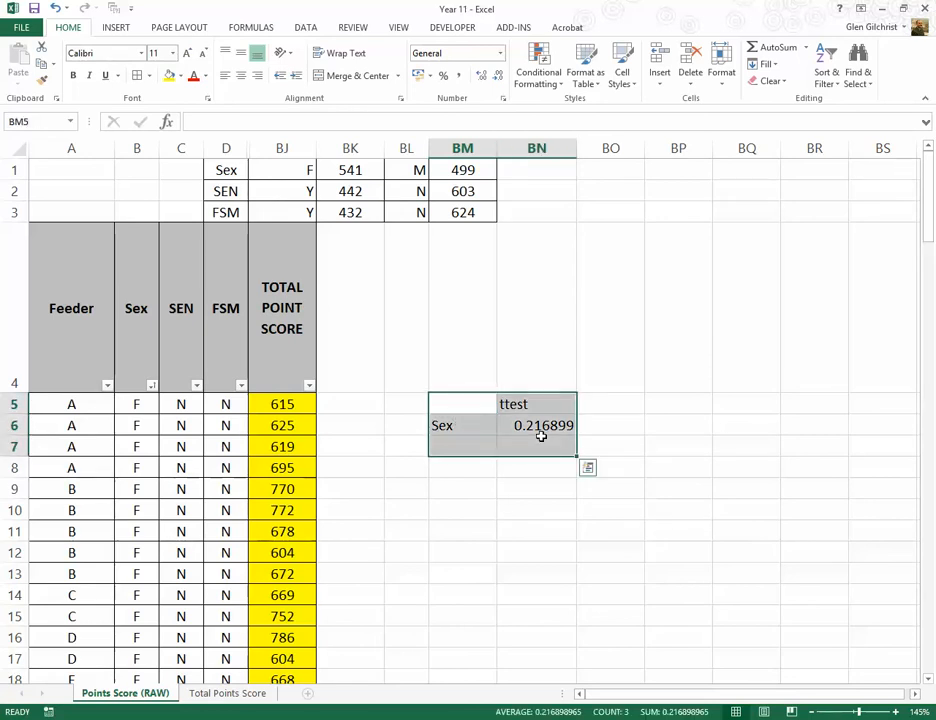
key("Delete")
left_click(531, 352)
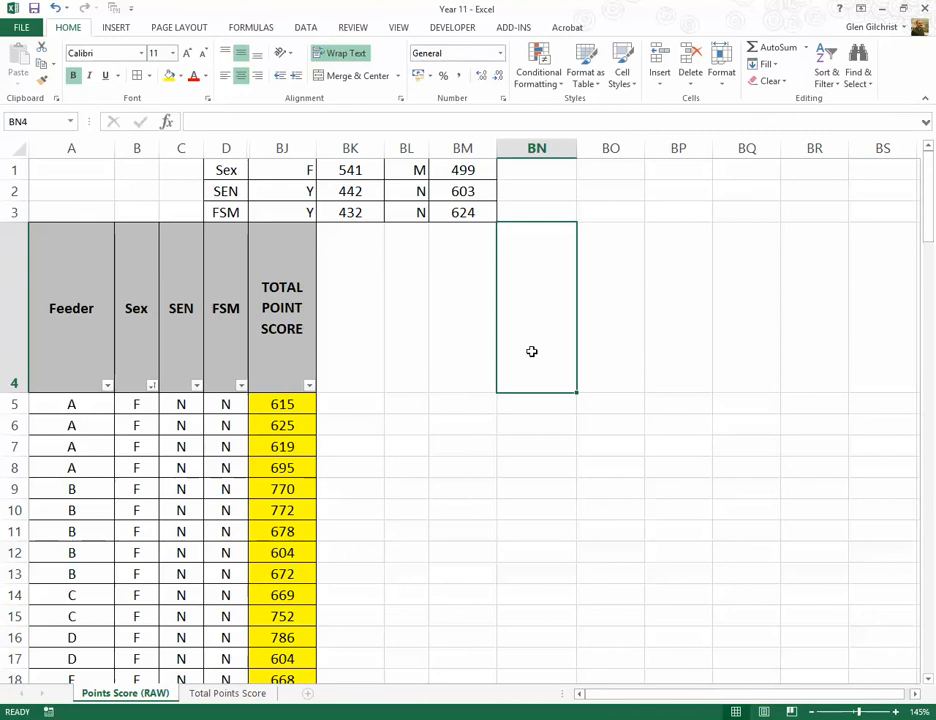
Step: Start a TTEST formula in BN1 whose first array is an IF with the logical test B5:B132="f"
left_click(537, 172)
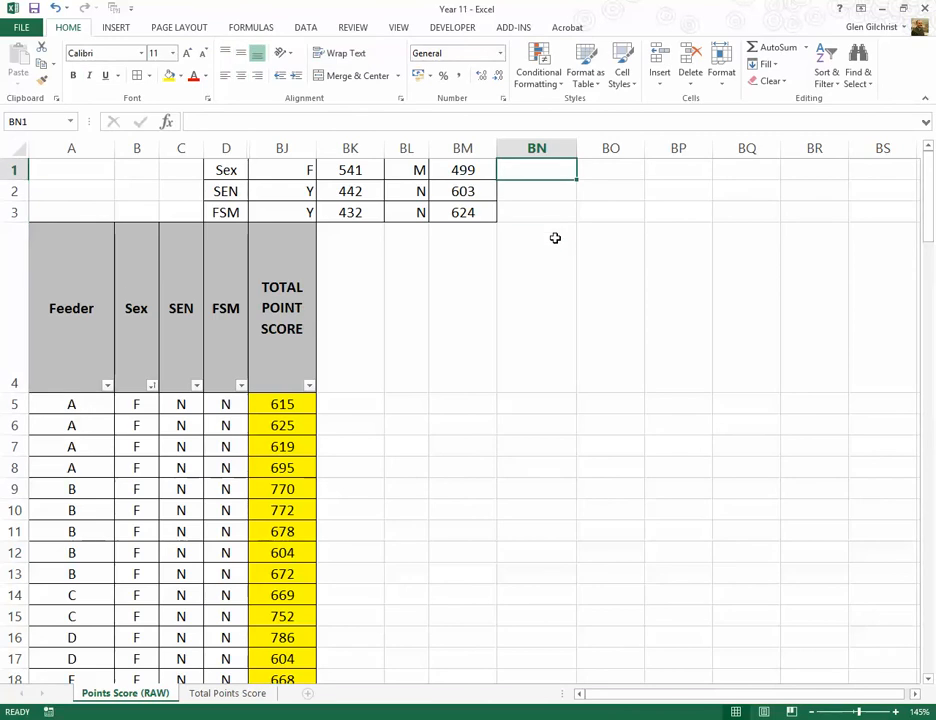
left_click(311, 123)
type("=")
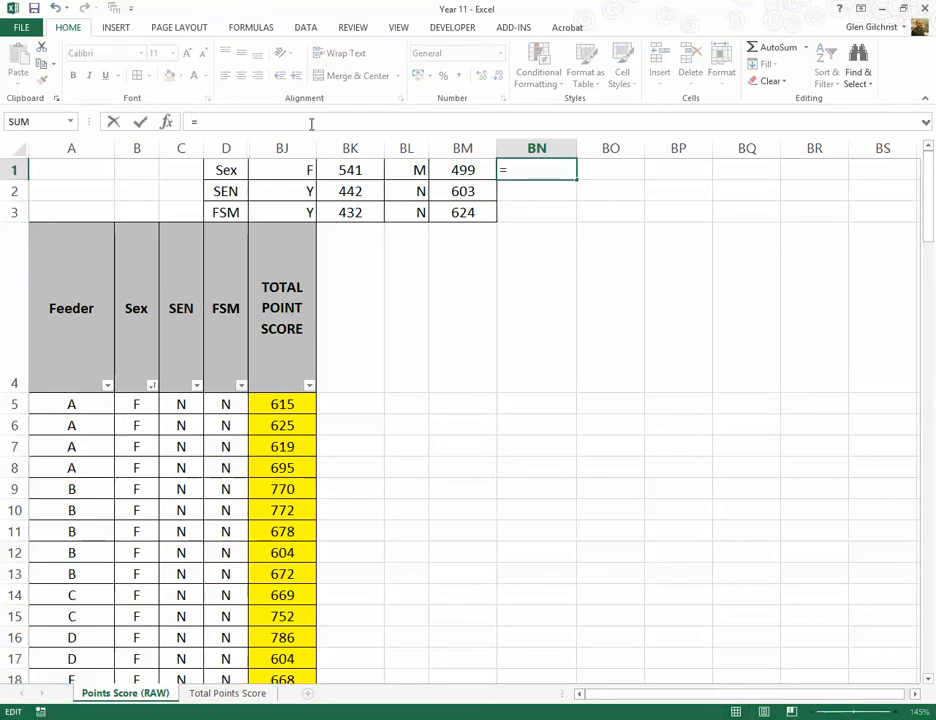
type("t")
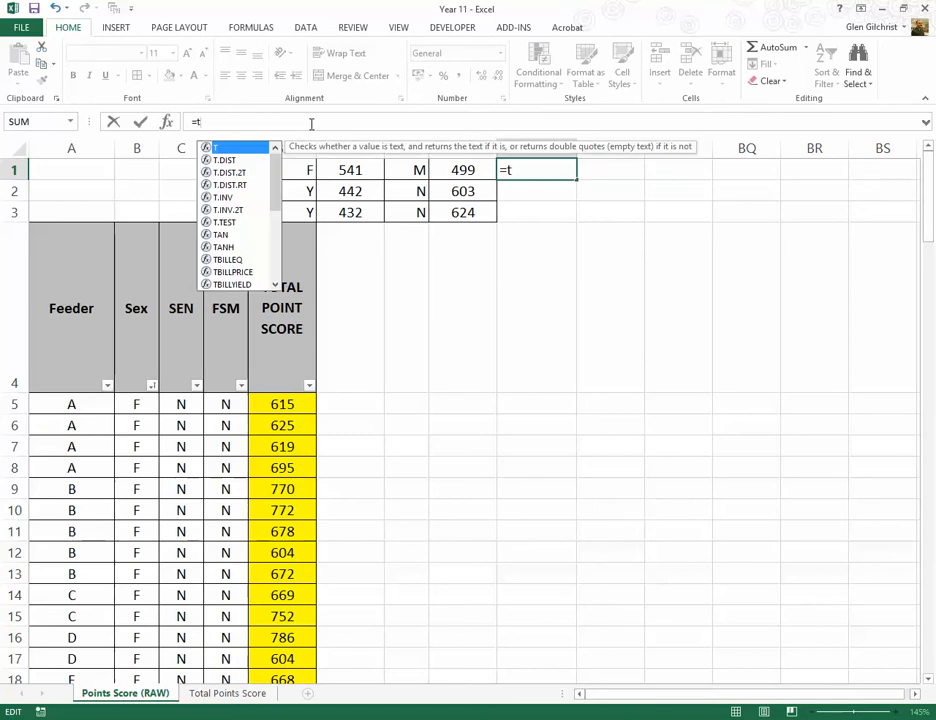
type("t")
key("Tab")
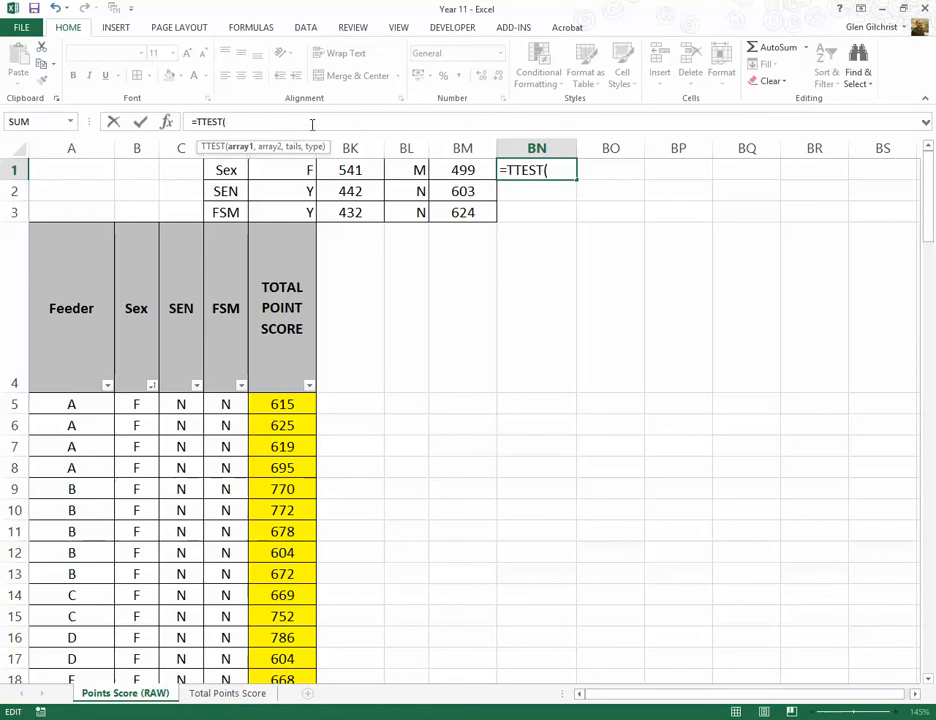
type("if")
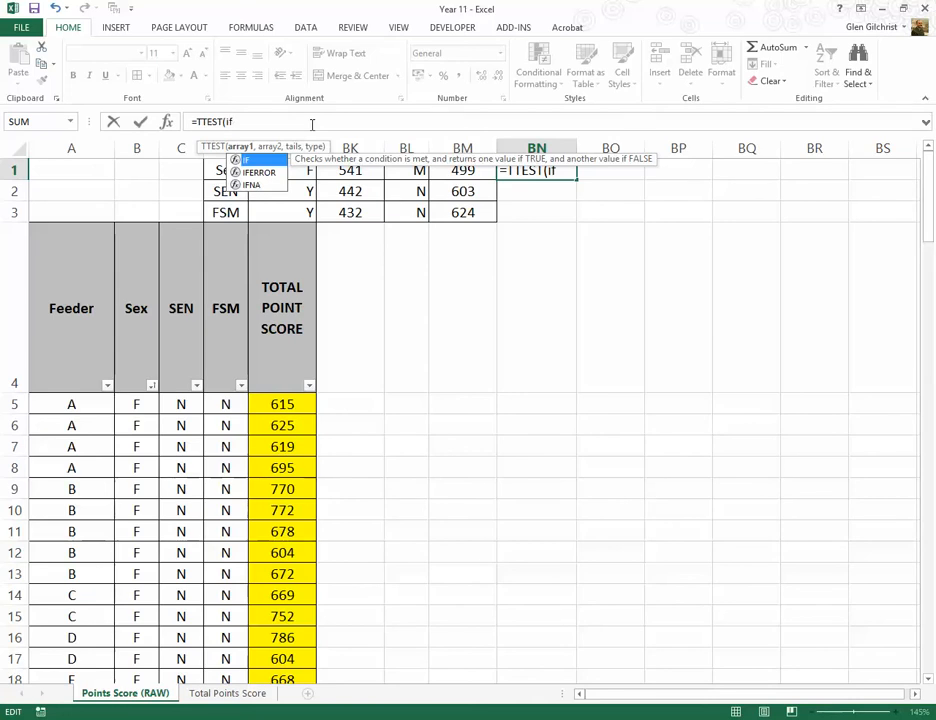
type("(")
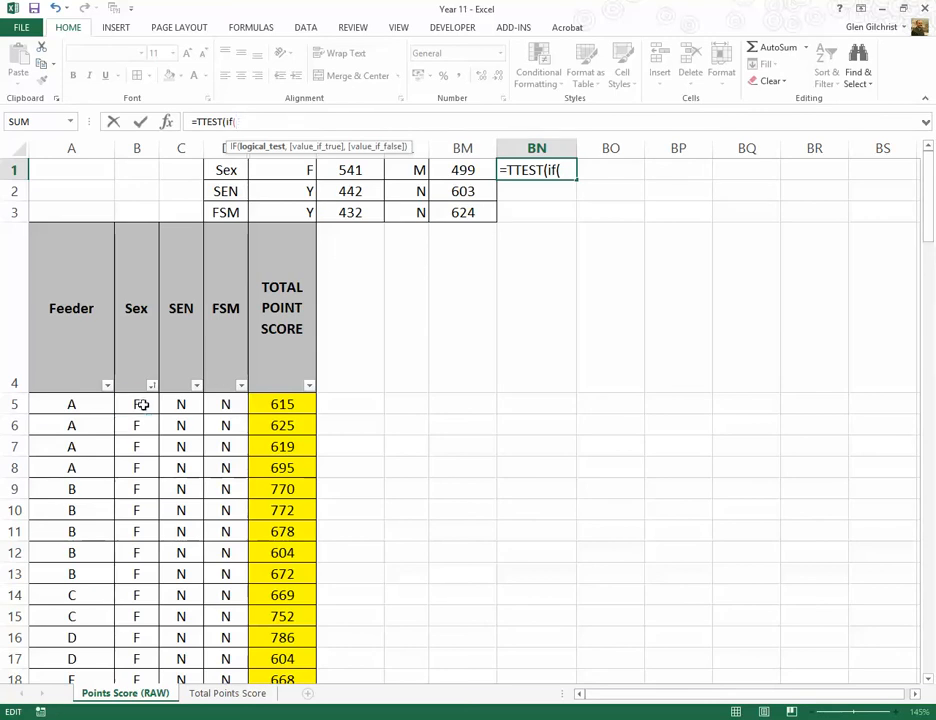
left_click_drag(137, 404, 135, 636)
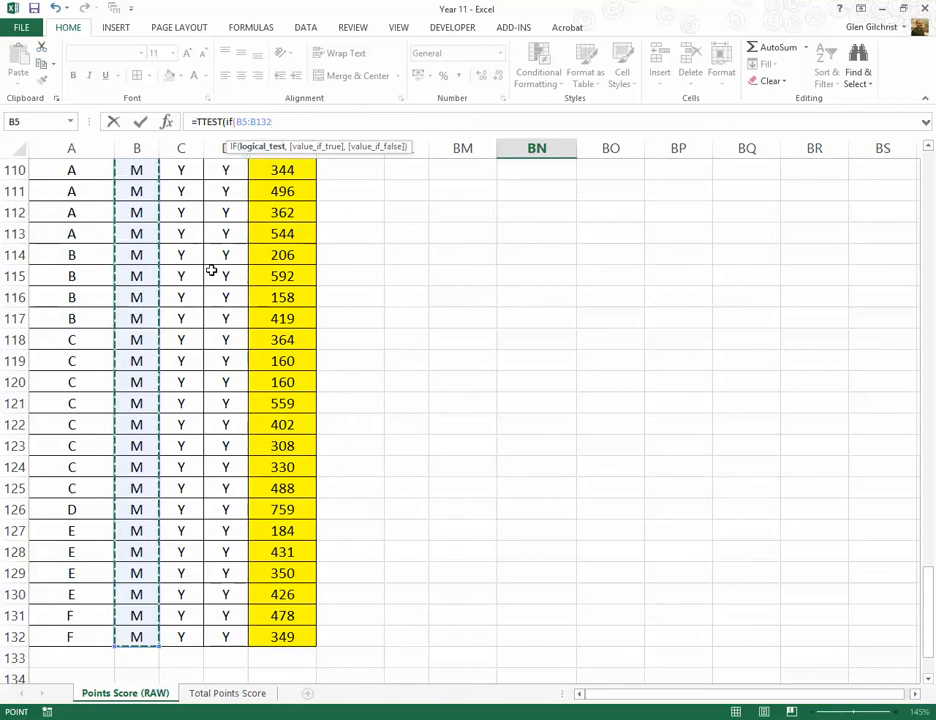
type("=\"")
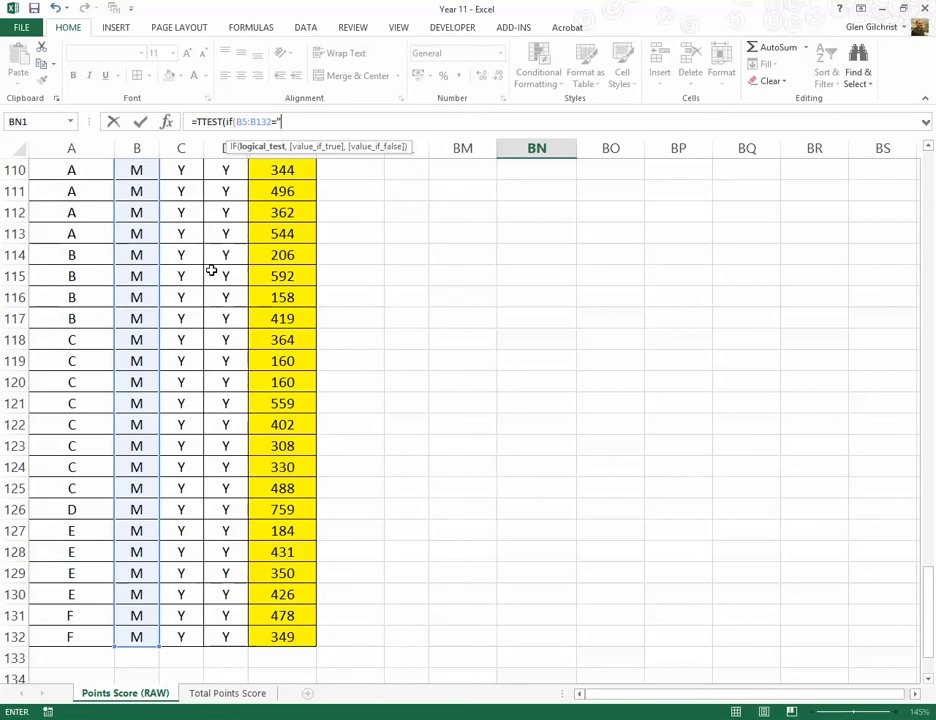
type("f\",")
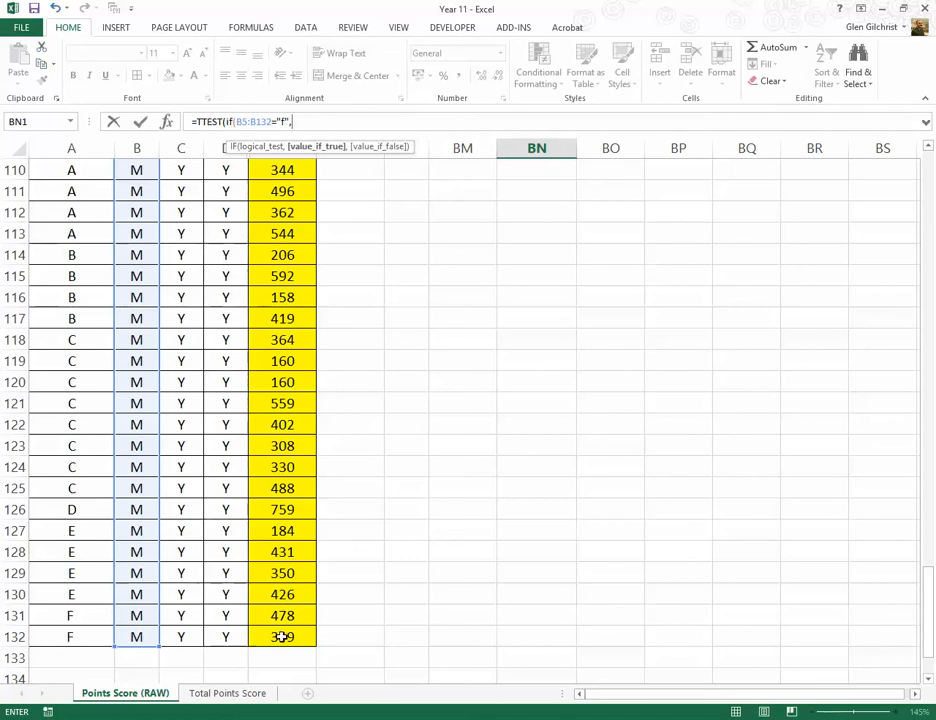
Step: Complete the IF in BN1's first TTEST array with BJ5:BJ132 as the true value and "" as the false value
left_click_drag(283, 636, 281, 138)
left_click_drag(281, 137, 280, 405)
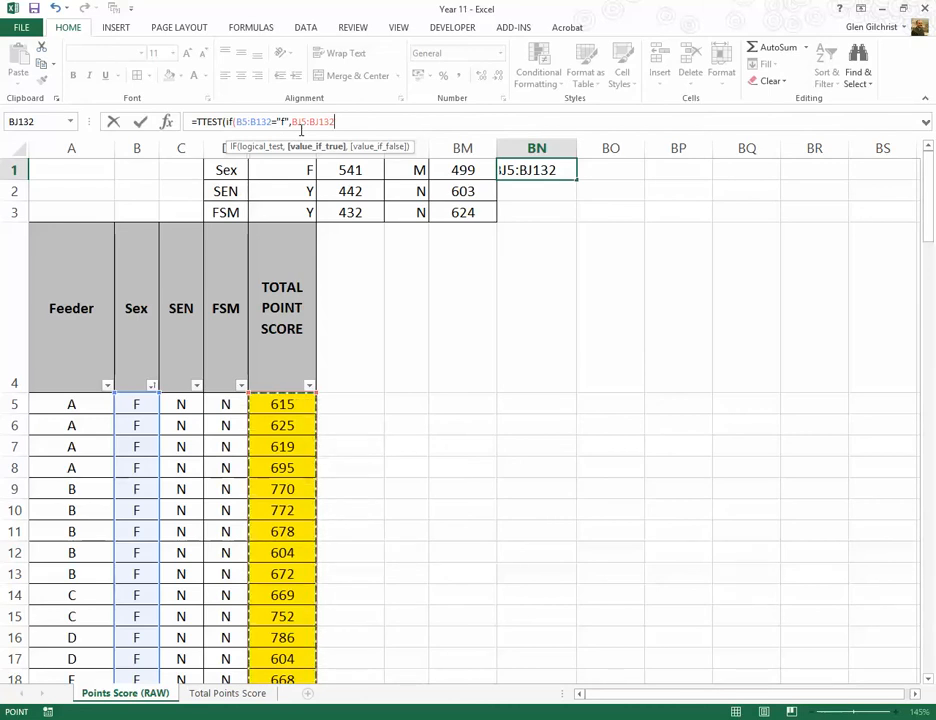
type(",")
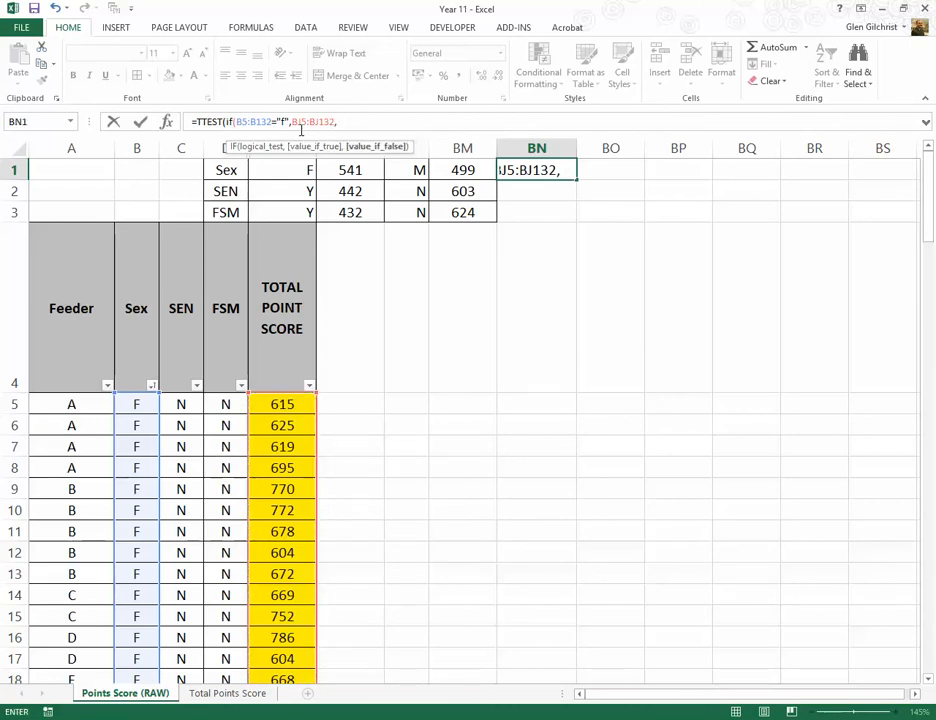
type("\"\"")
type(")")
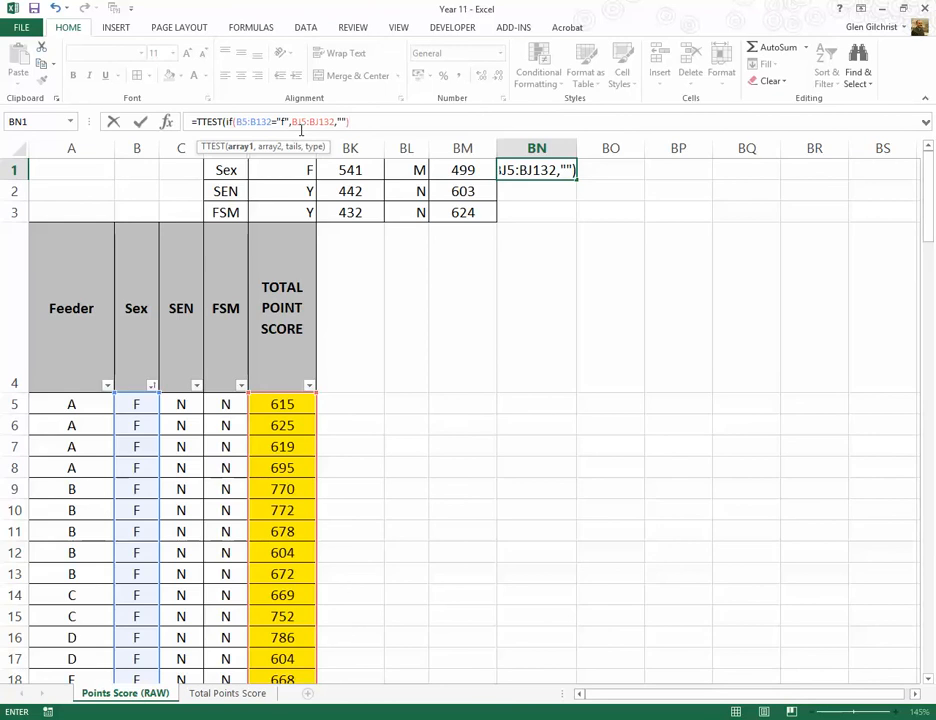
type(",")
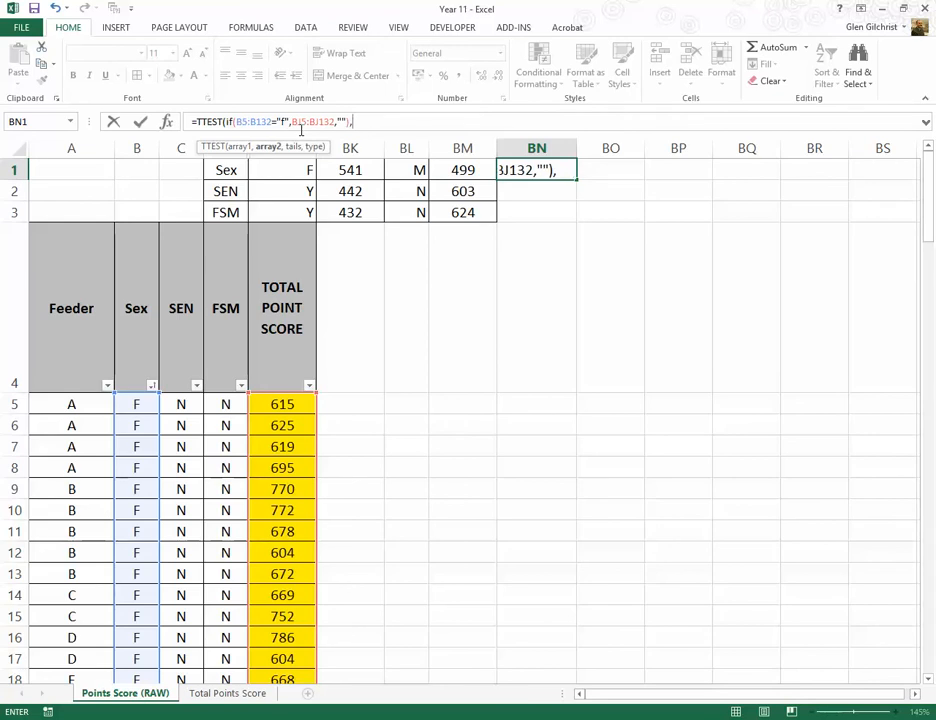
Step: Duplicate the first IF expression as the second array of BN1's TTEST formula, and change its criterion to "m"
left_click_drag(348, 123, 286, 129)
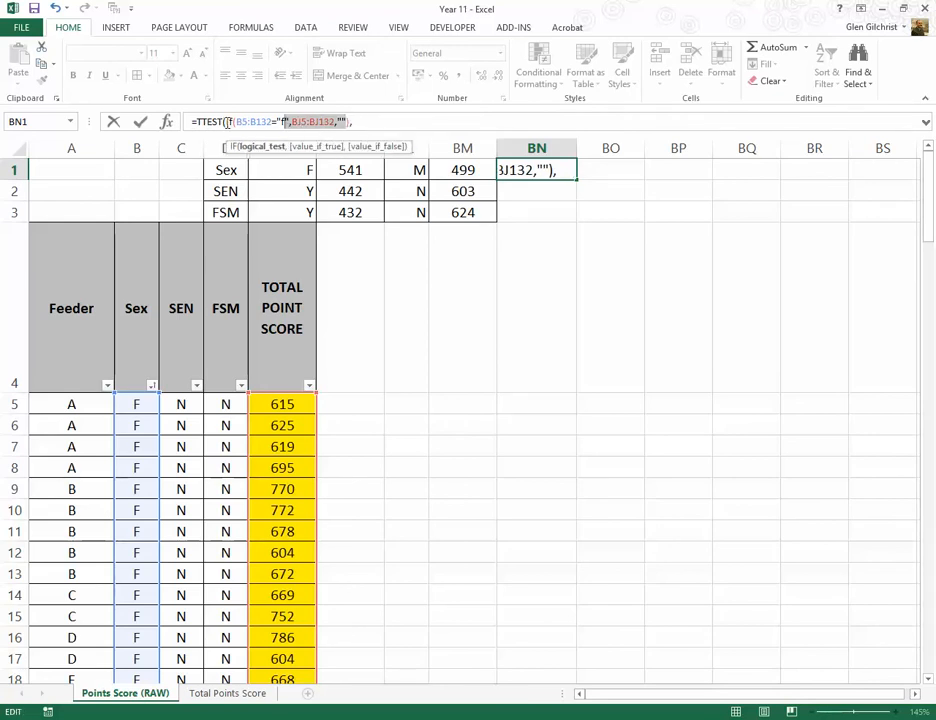
left_click_drag(226, 122, 340, 124)
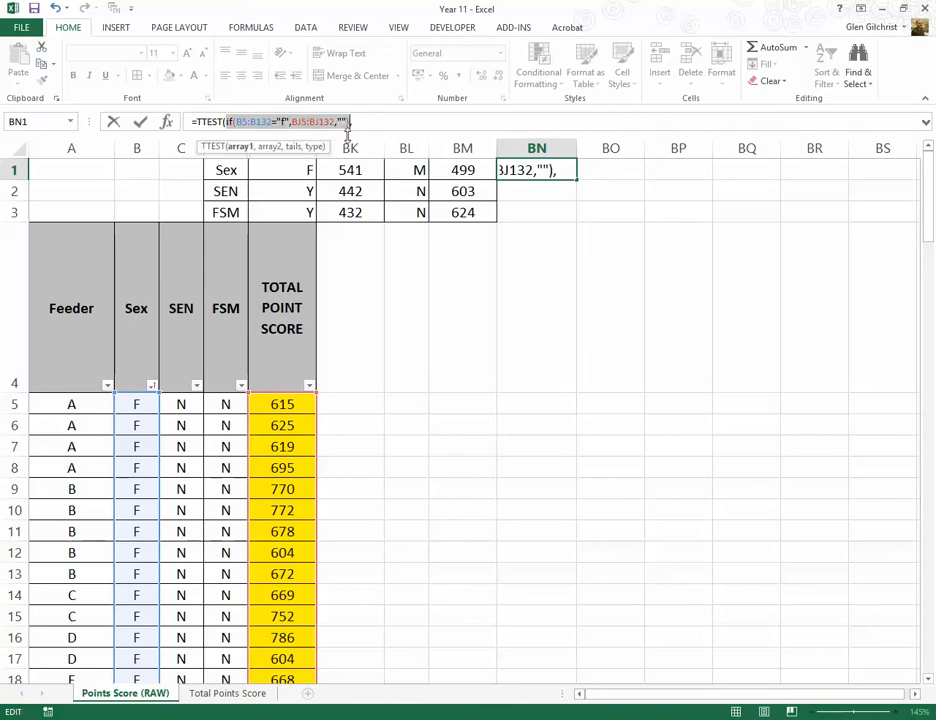
key("ctrl+c")
left_click(352, 122)
key("ctrl+v")
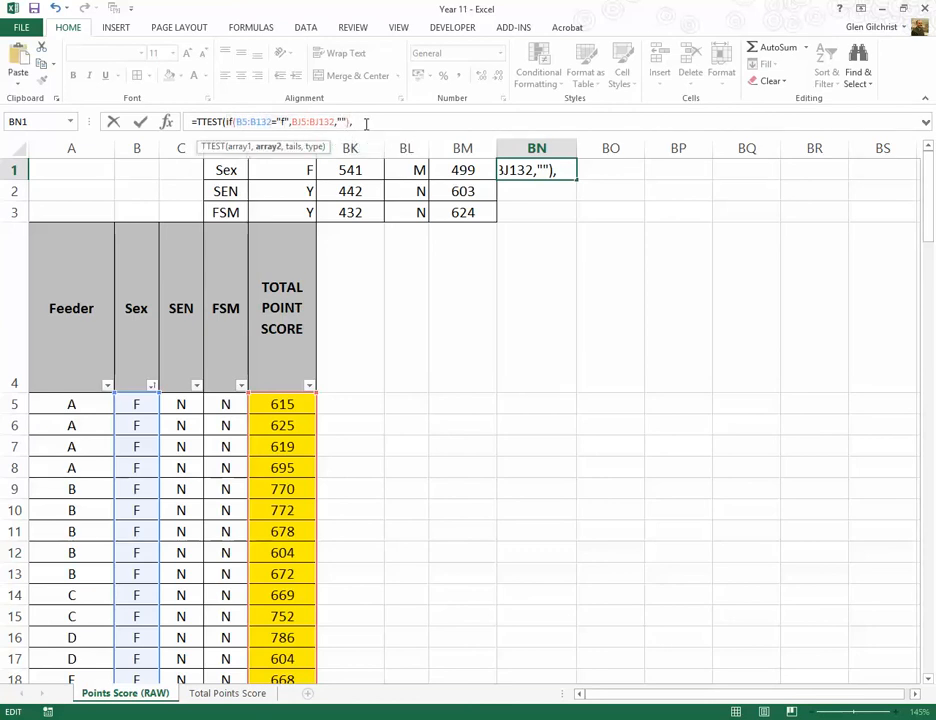
type(")")
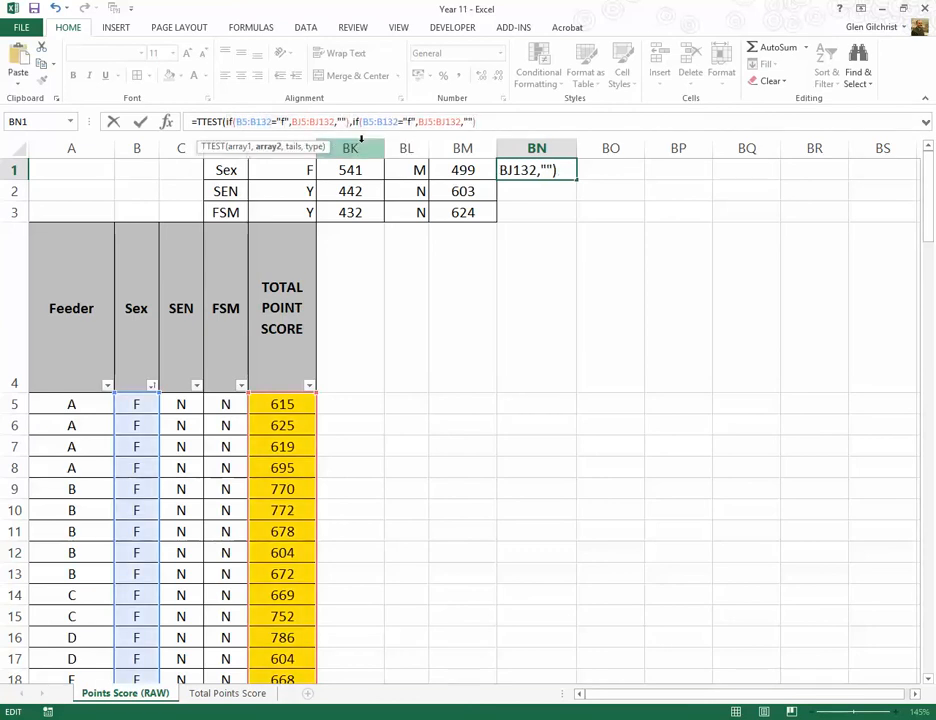
double_click(409, 122)
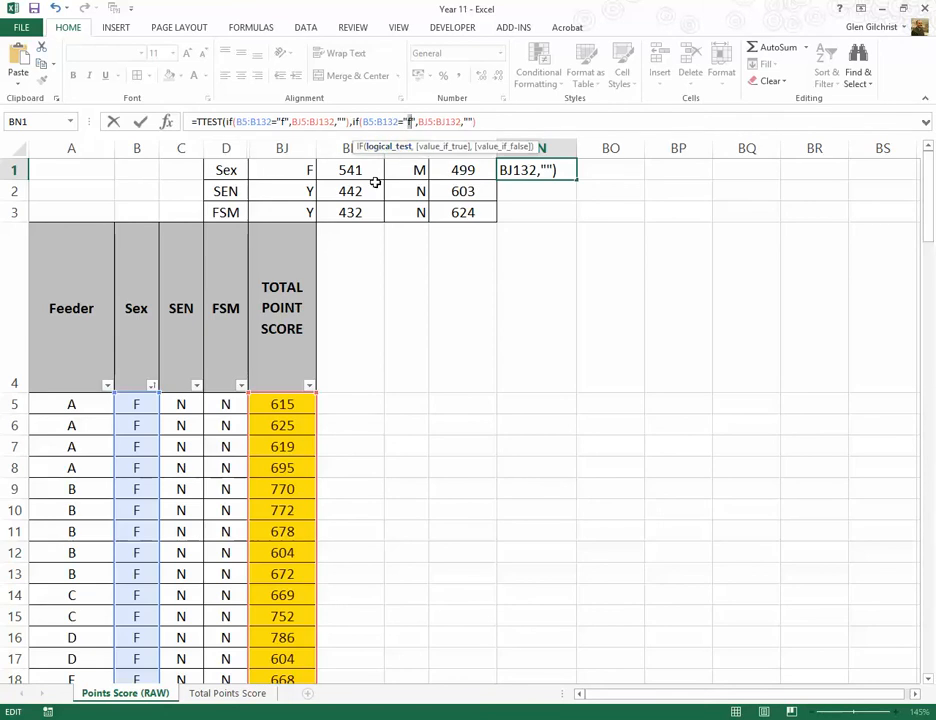
type("m")
Step: Complete the TTEST formula in BN1 with 2 for a two-tailed distribution and 3 for two-sample unequal variance, and enter it
left_click(500, 122)
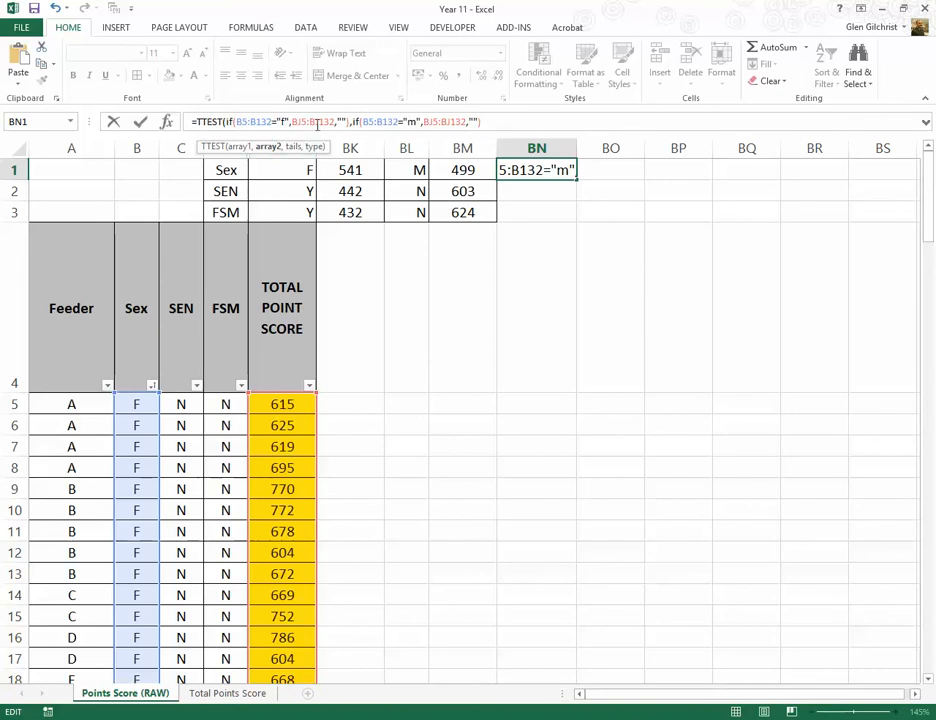
type(")")
type(",")
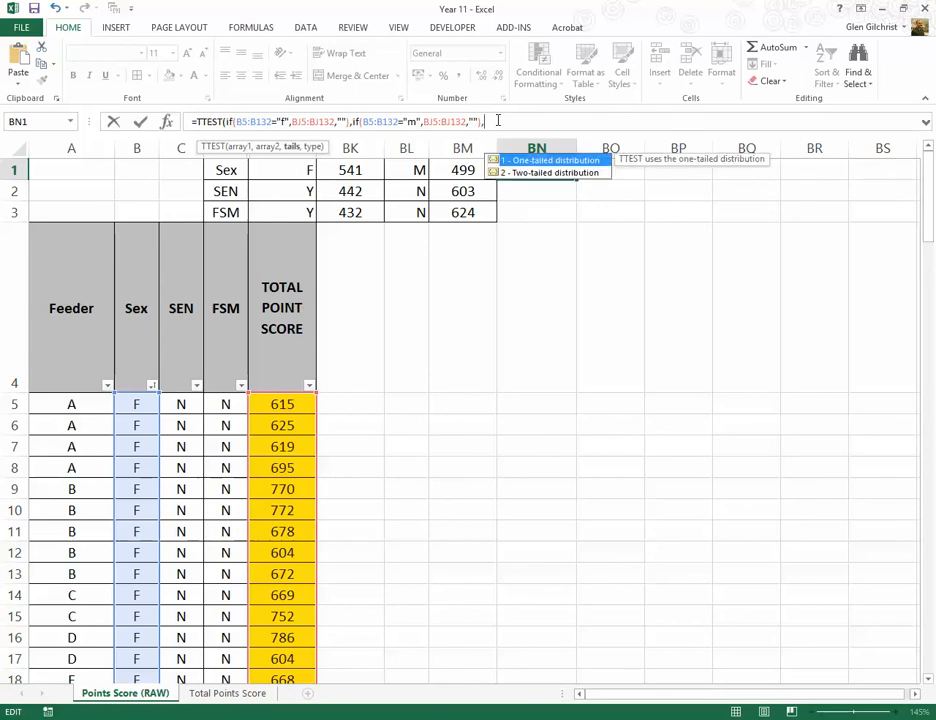
type("2,")
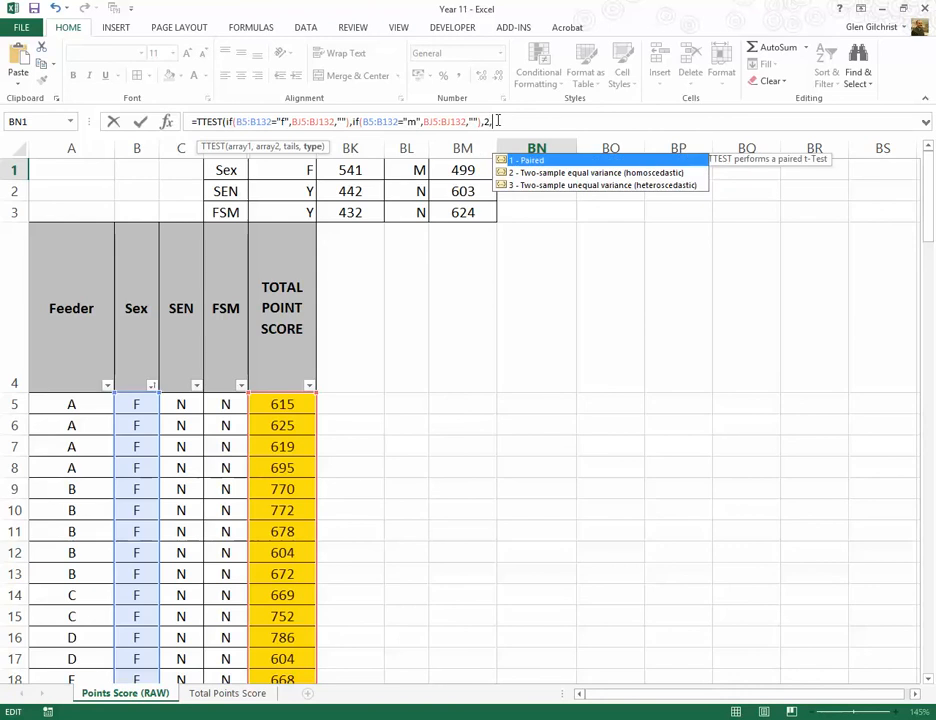
type("3")
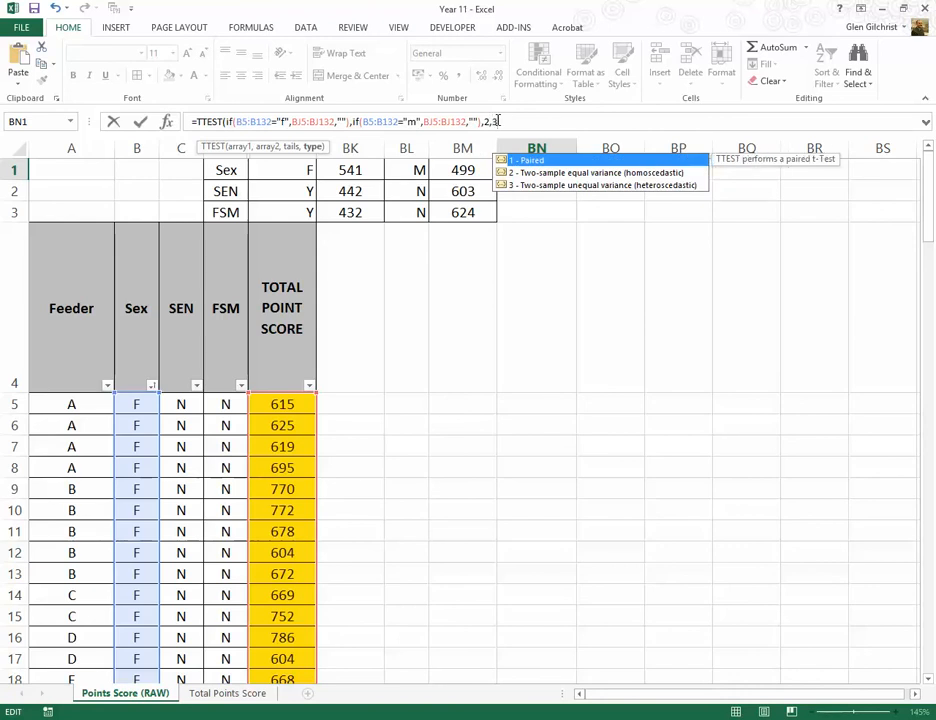
type(")")
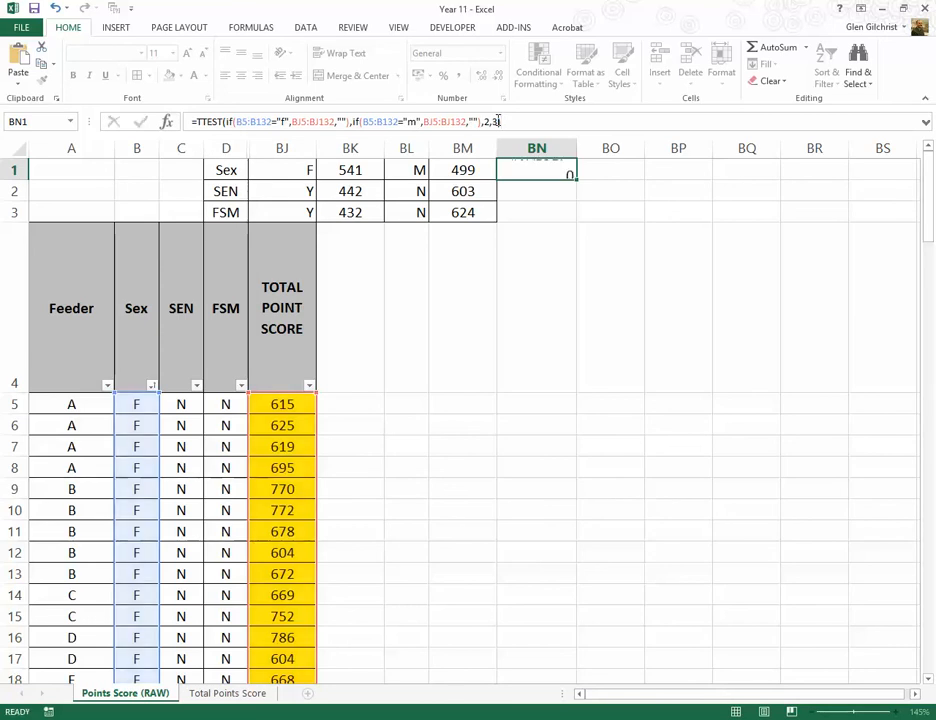
key("Return")
key("Up")
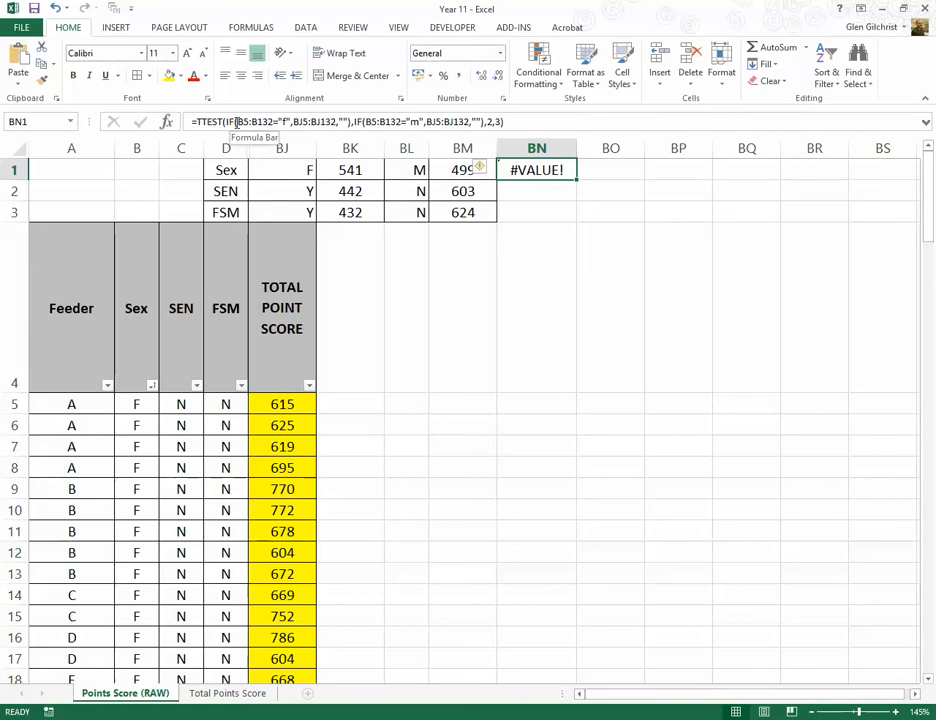
Step: Review the IF ranges and criterion in BN1's TTEST formula, and re-enter it as an array formula
left_click_drag(238, 121, 273, 122)
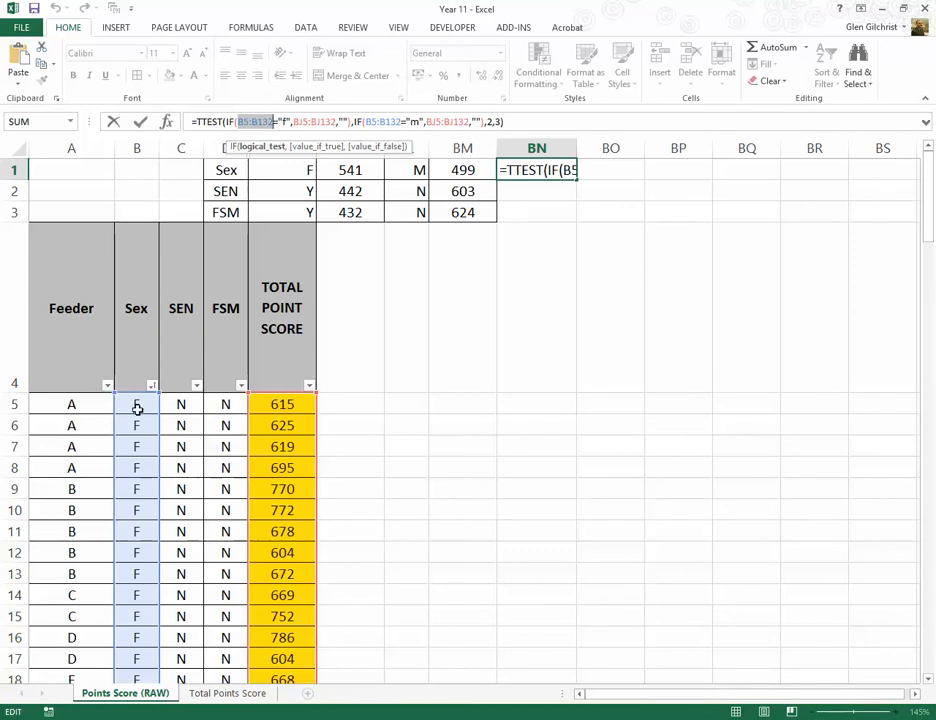
left_click(296, 121)
left_click_drag(294, 121, 337, 121)
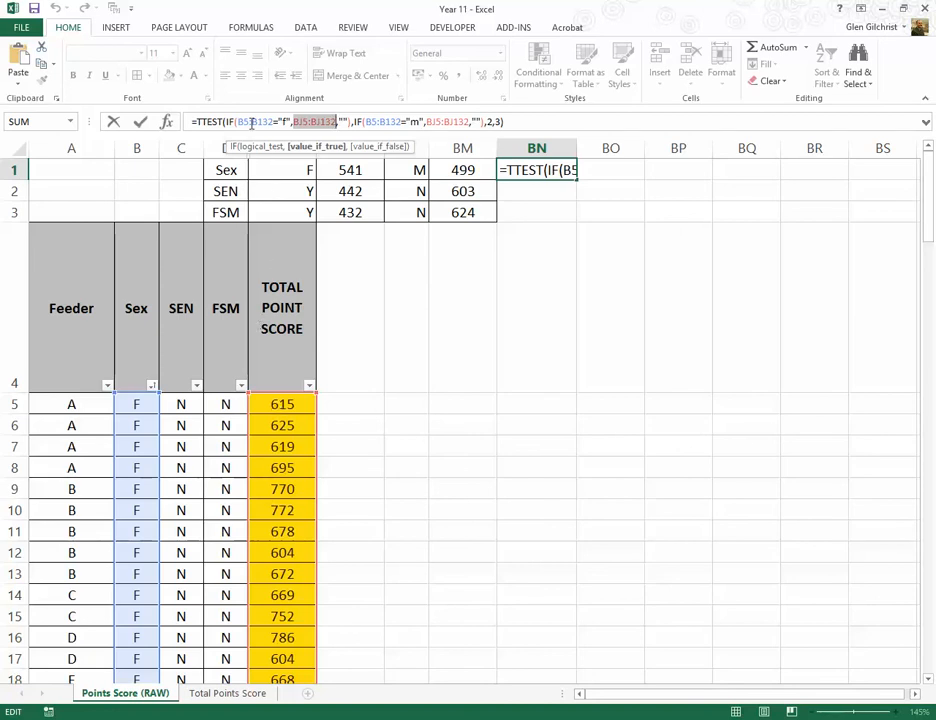
left_click_drag(240, 122, 274, 122)
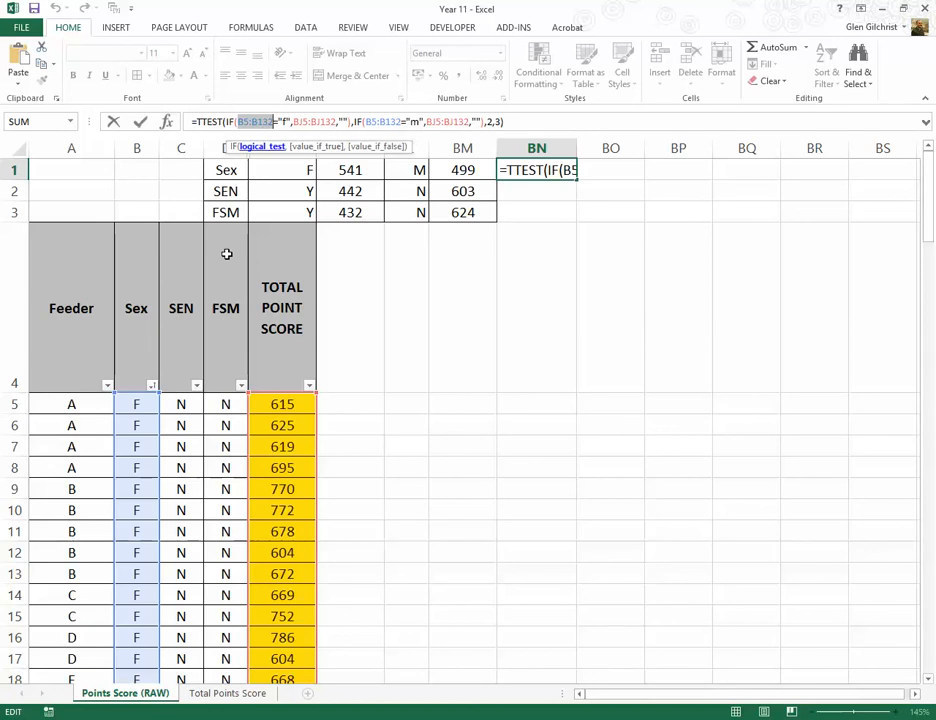
left_click(284, 121)
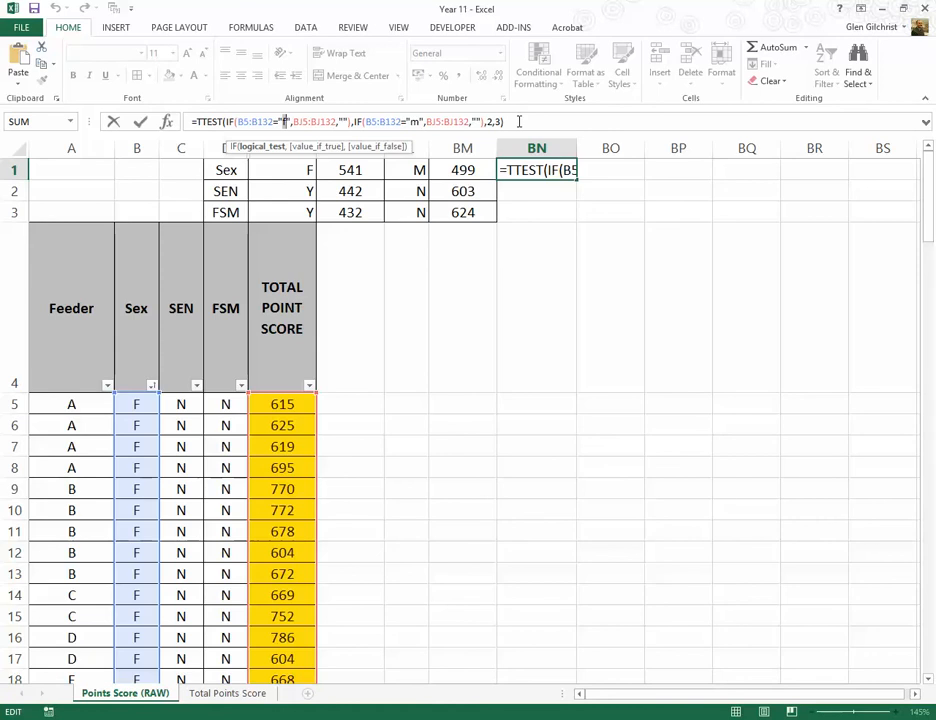
left_click(519, 121)
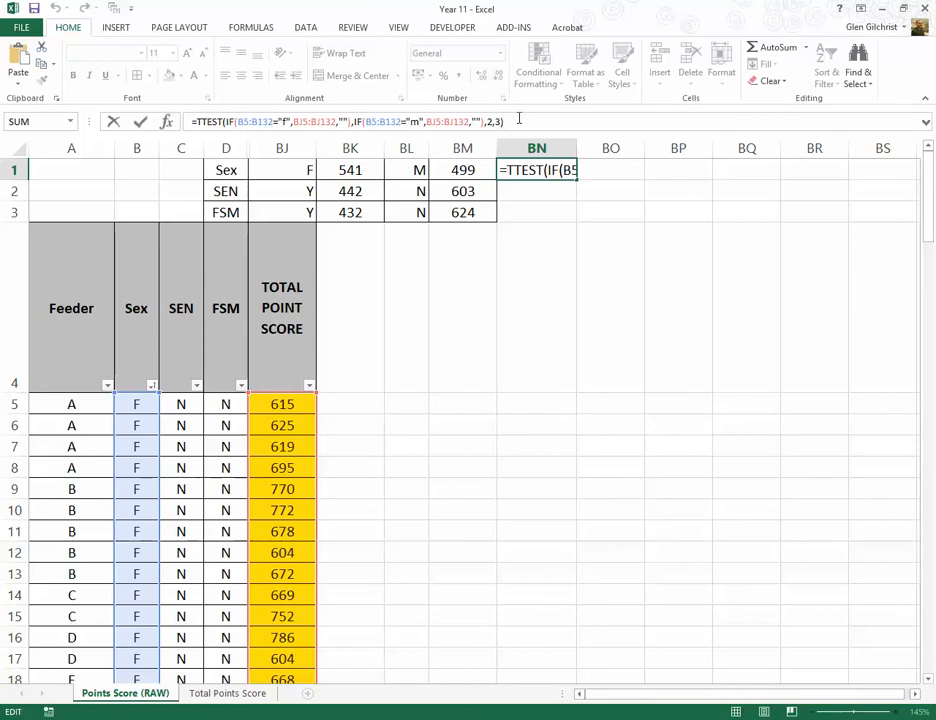
key("ctrl+shift+Return")
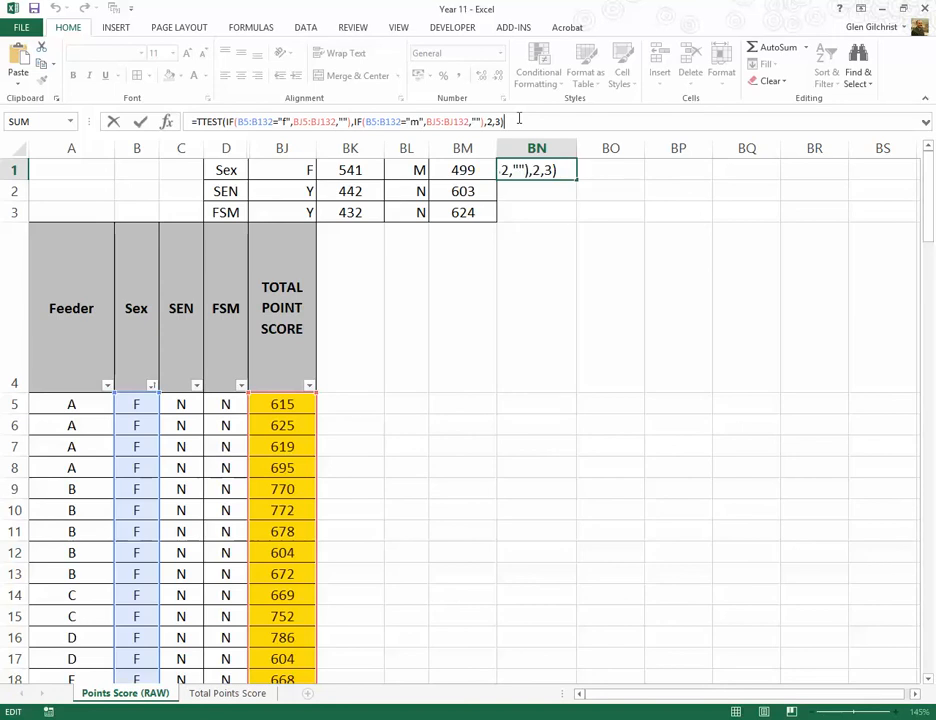
key("ctrl+shift+Return")
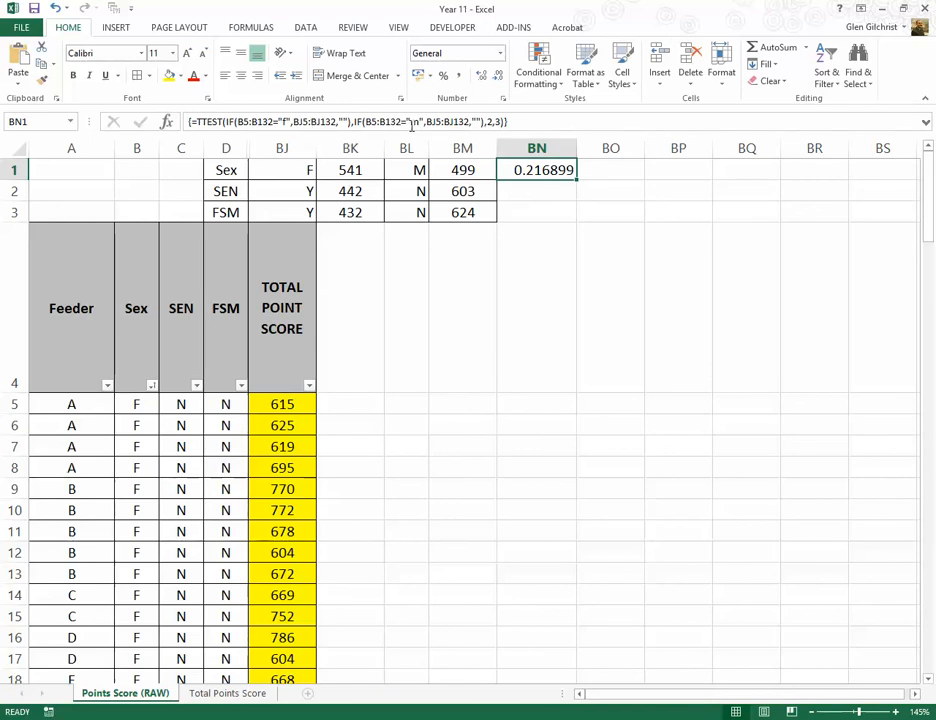
Step: Fill BN1's TTEST array formula down to BN2 and BN3
left_click(520, 189)
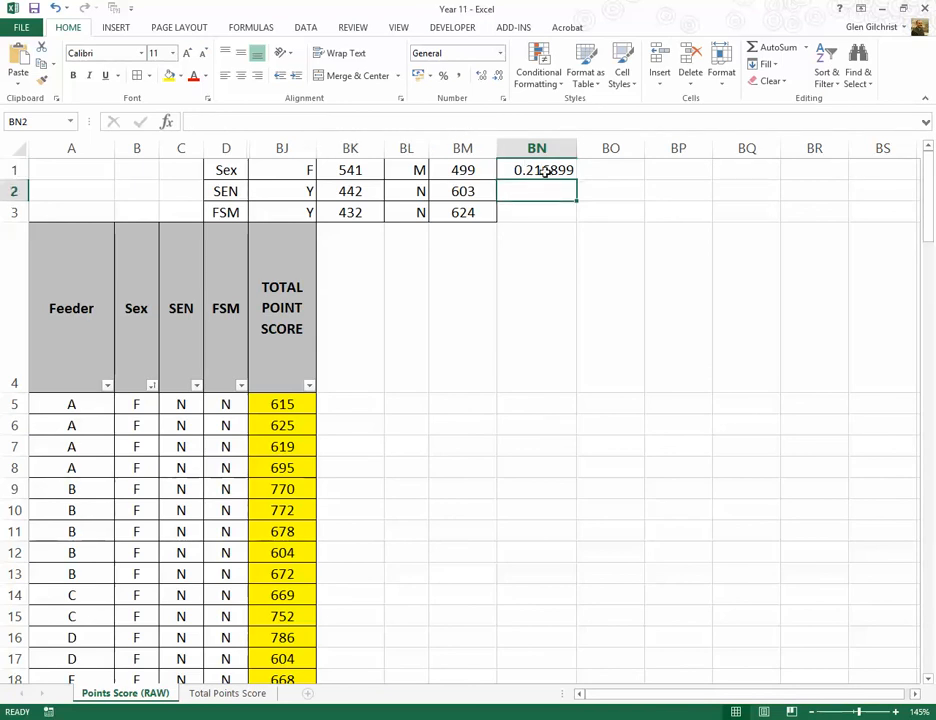
left_click(512, 172)
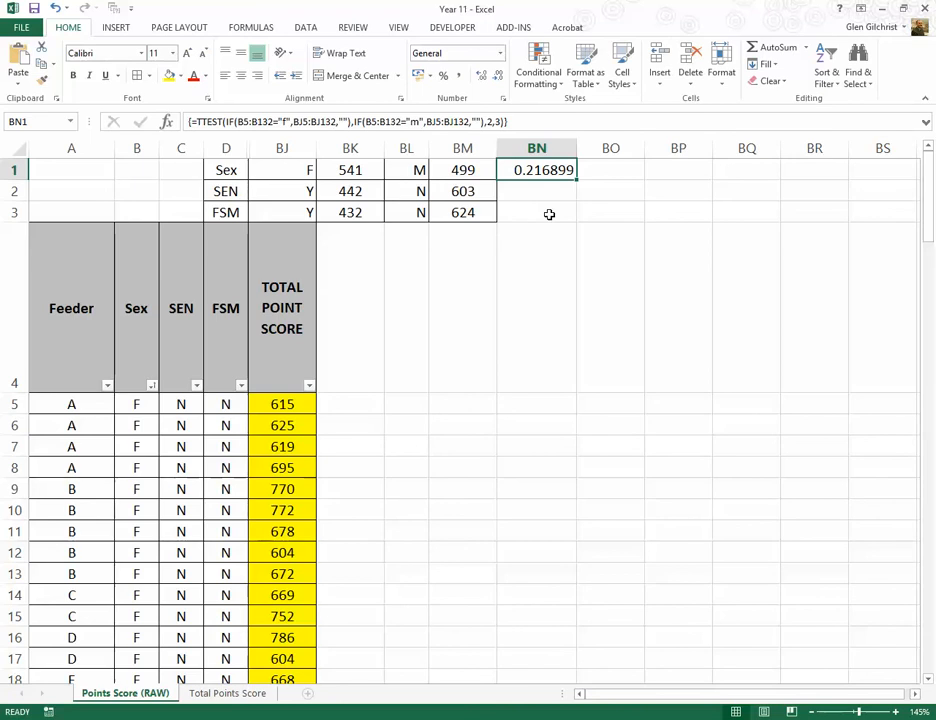
left_click_drag(573, 183, 562, 214)
left_click(518, 194)
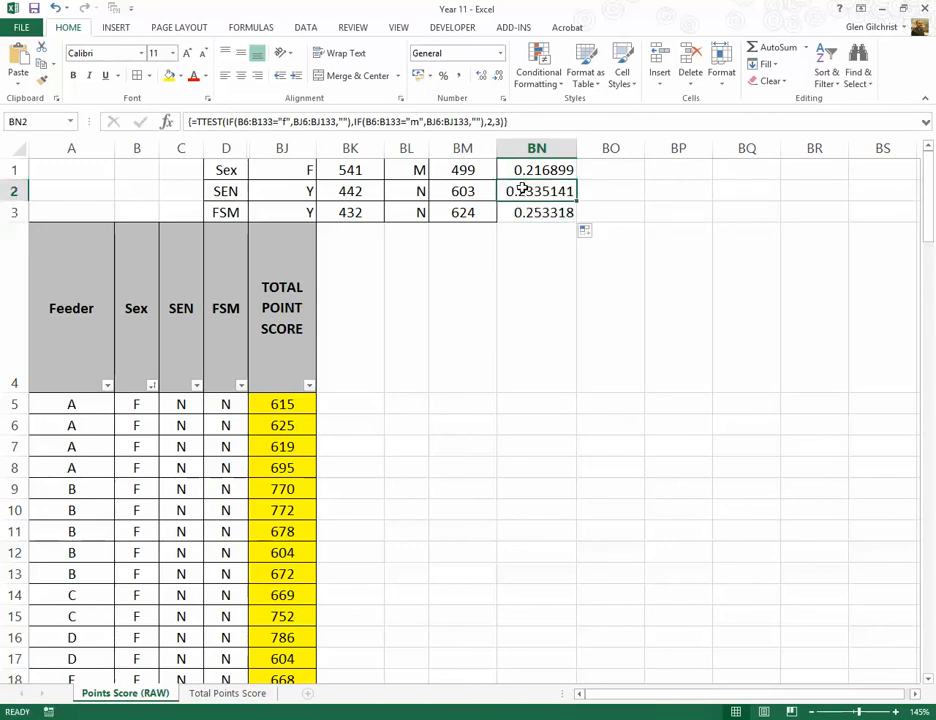
left_click(537, 171)
left_click(520, 191)
Step: Change the tested range in the first IF of BN2's TTEST formula to c5:B132
left_click(236, 121)
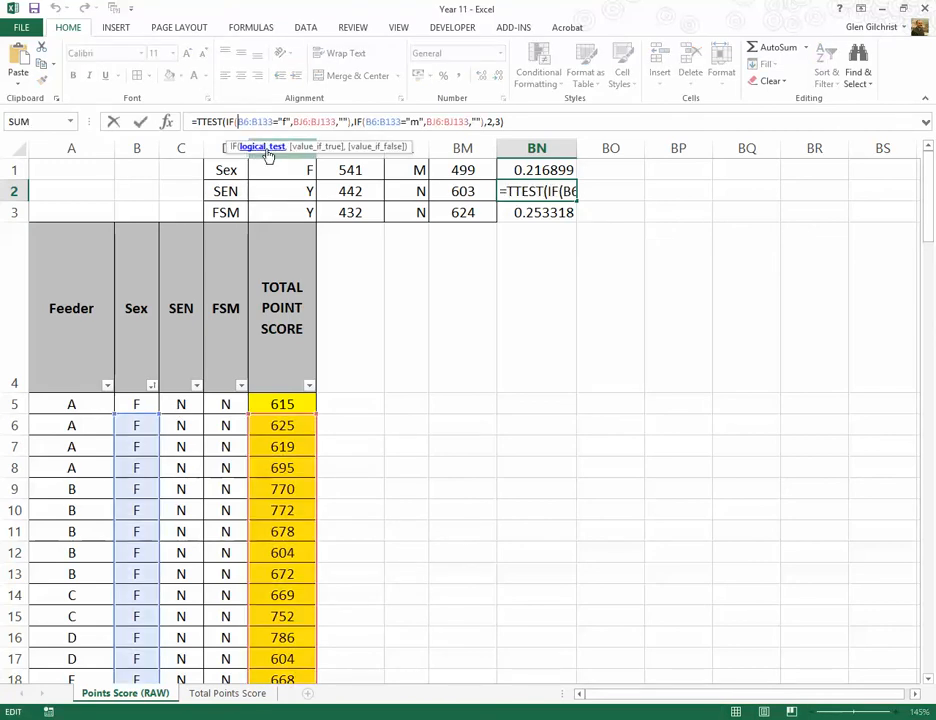
key("Delete")
type("c")
key("Right")
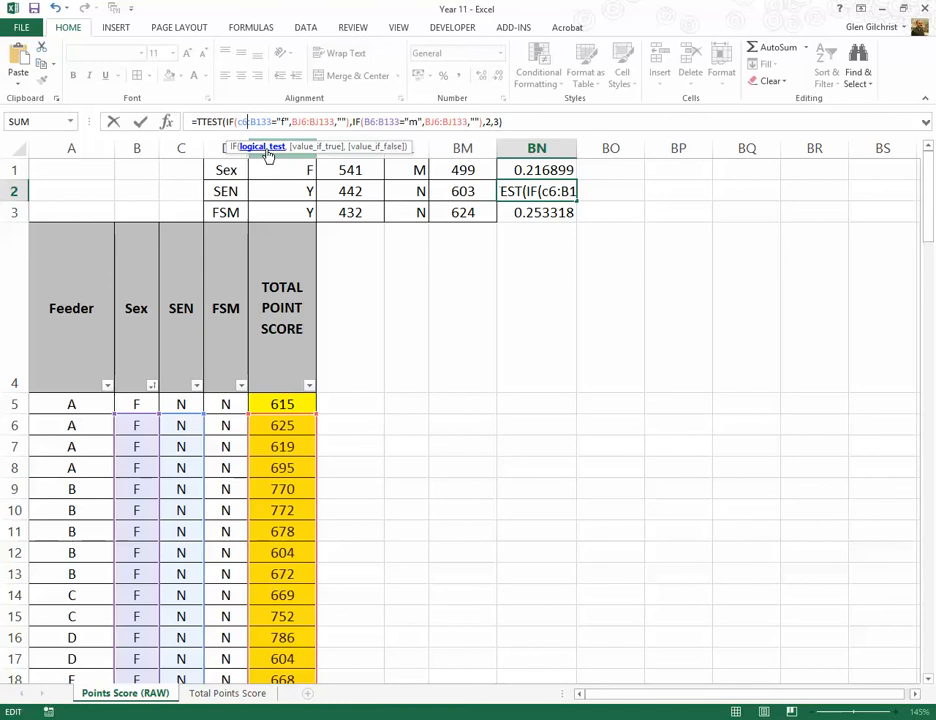
key("BackSpace")
type("5")
key("Right")
key("Right")
key("Right")
key("Right")
key("Right")
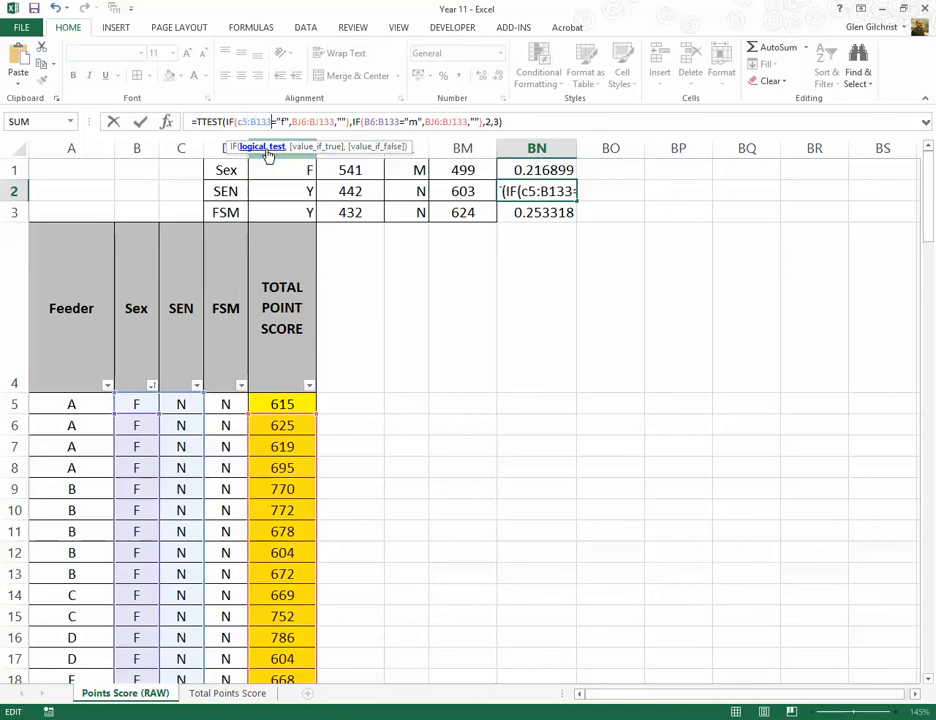
key("BackSpace")
type("2")
Step: Change the criterion in the first IF of BN2's TTEST formula to "y"
key("Right")
key("Right")
key("Right")
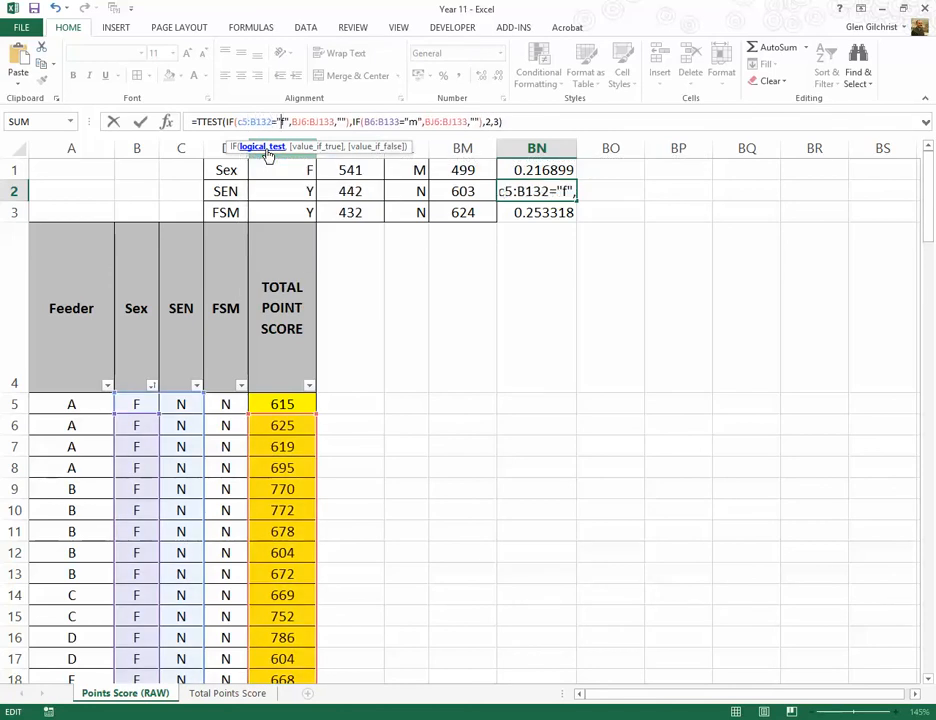
key("BackSpace")
type("y")
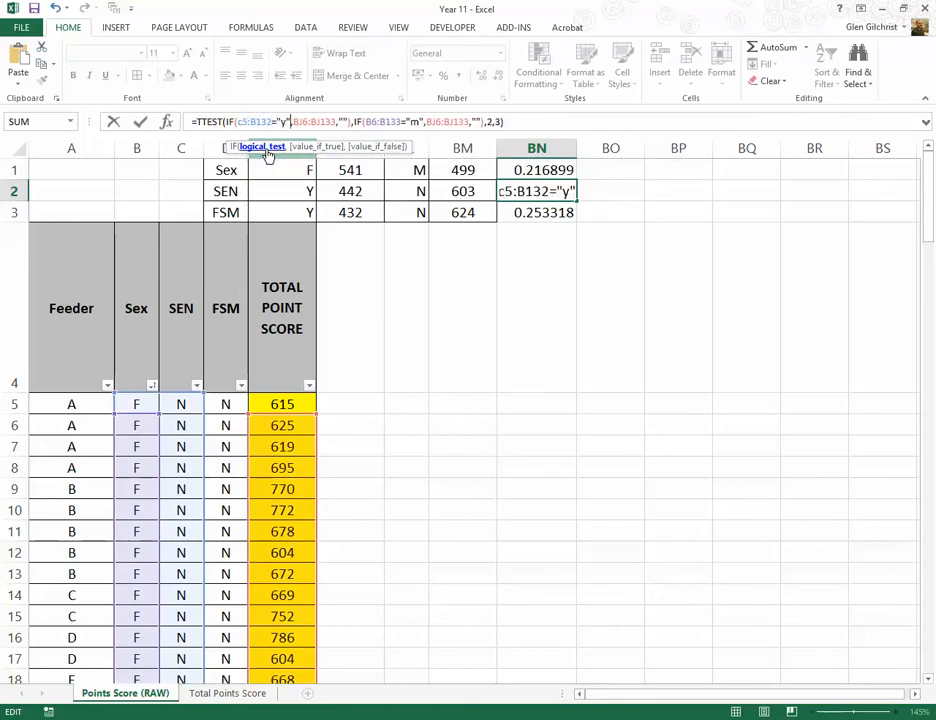
Step: Set the true value of the first IF in BN2's TTEST formula to BJ5:BJ132
key("Right")
key("Right")
key("Right")
key("Right")
key("Right")
key("BackSpace")
type("5")
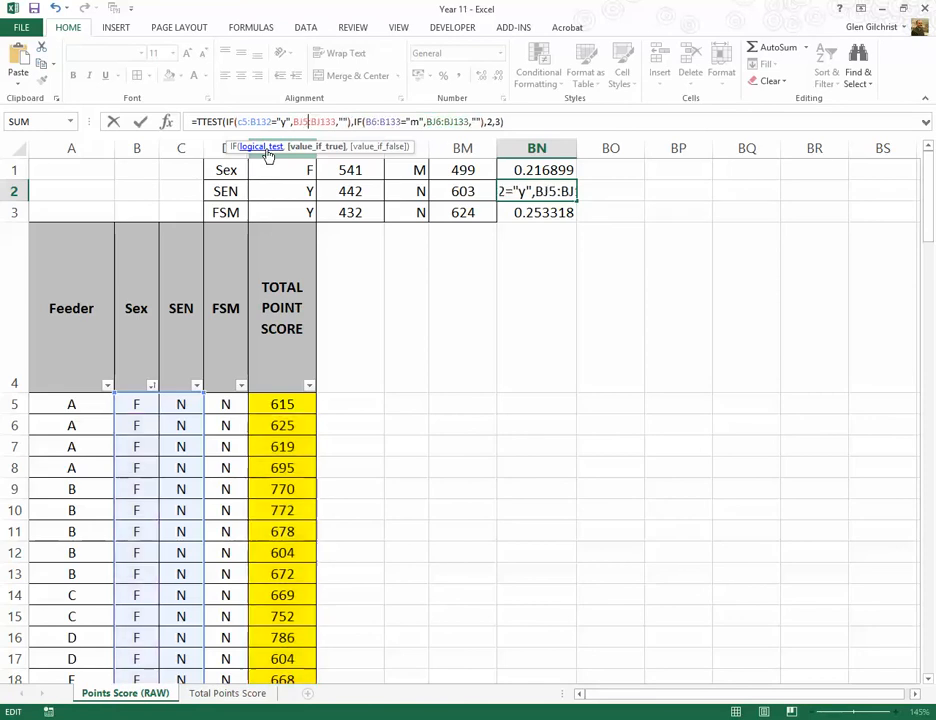
key("Right")
key("Right")
key("Right")
key("Right")
key("Right")
key("Right")
type("2")
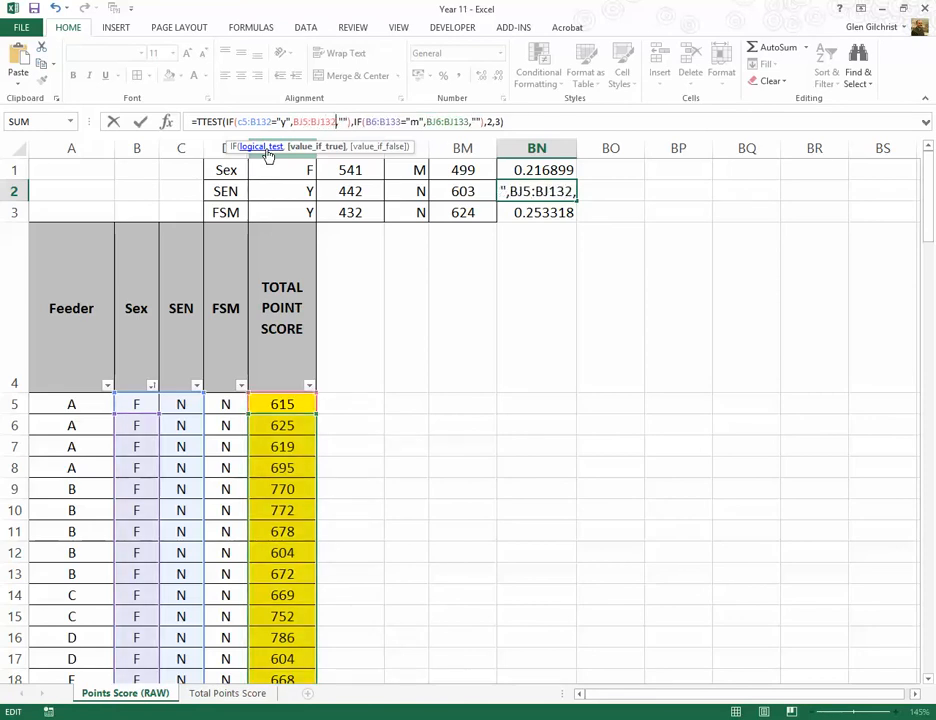
Step: Change the tested range in the second IF of BN2's TTEST formula to c5:c132
key("Right")
key("Right")
key("Right")
key("Right")
key("Right")
key("Right")
key("Right")
key("Right")
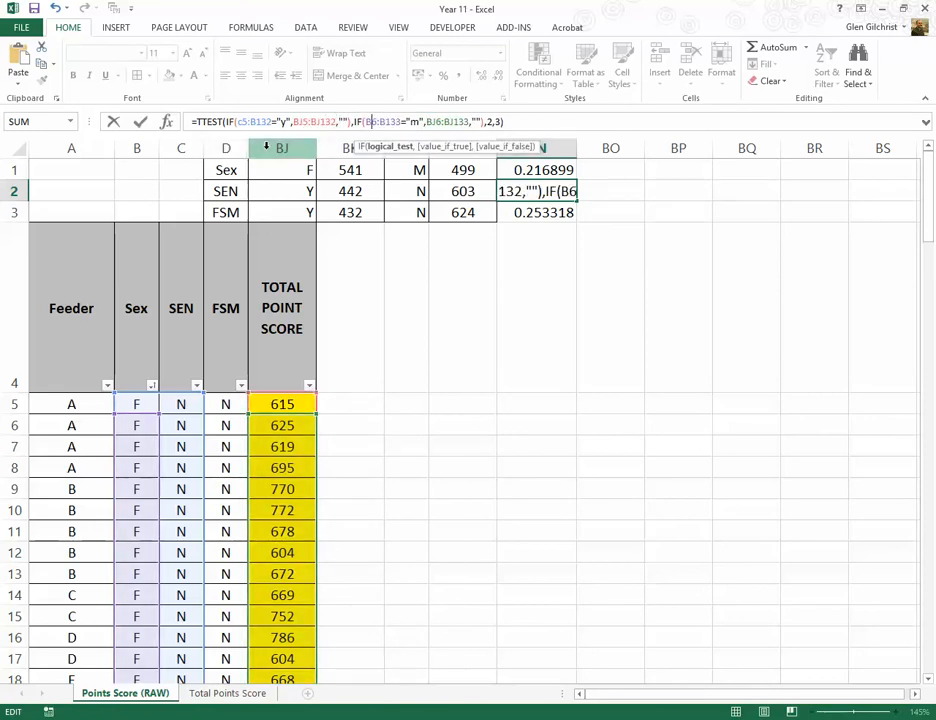
key("Delete")
type("c")
key("Right")
key("Right")
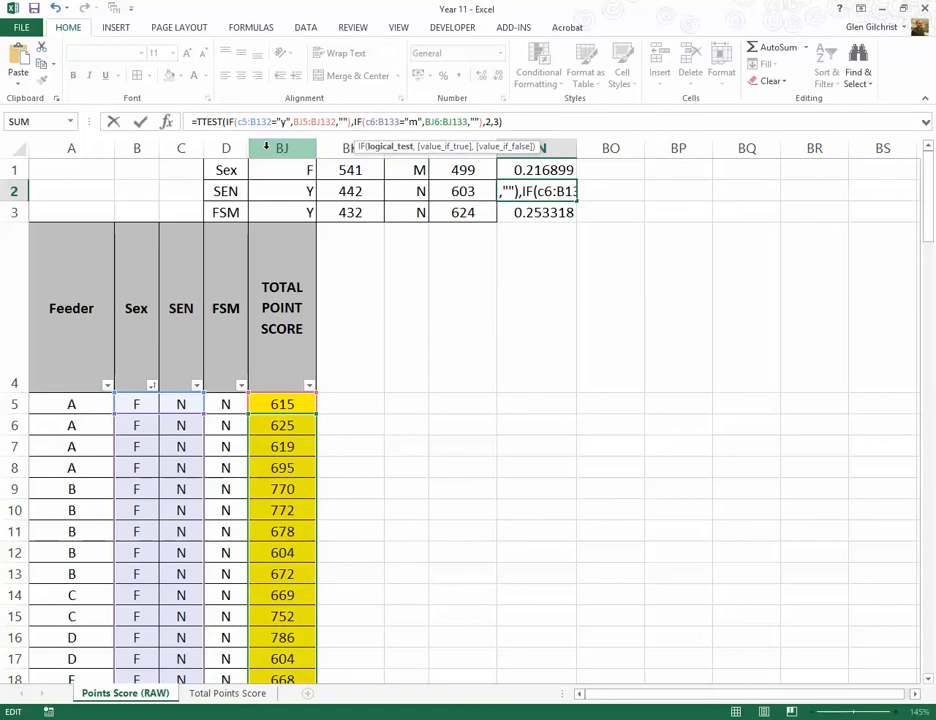
key("Delete")
type("5")
key("BackSpace")
type("c")
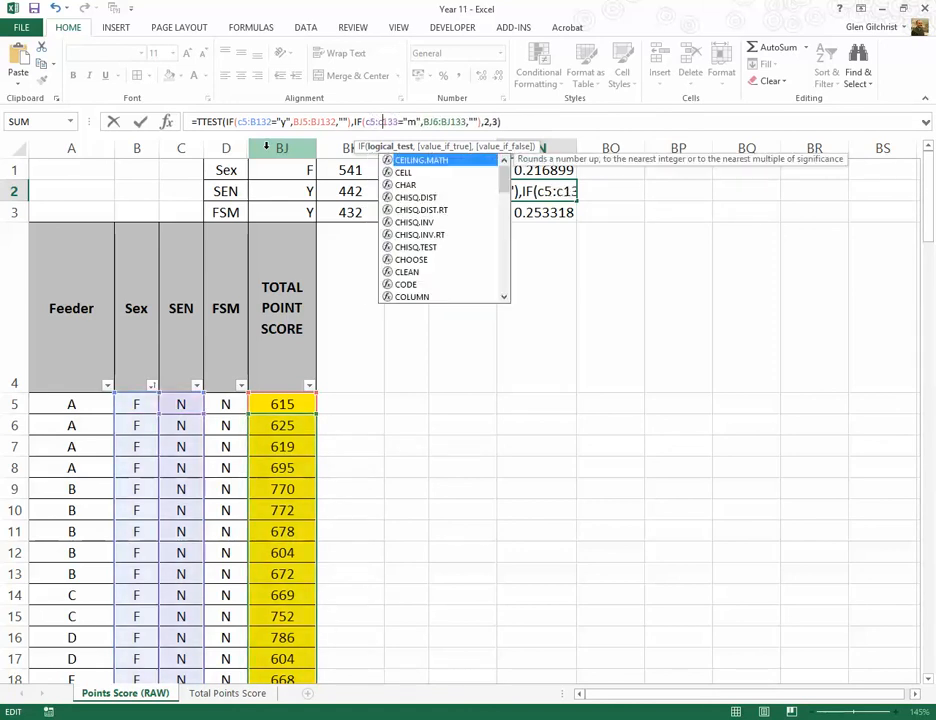
key("Right")
key("Right")
key("Delete")
type("2")
Step: Change the criterion in the second IF of BN2's TTEST formula to "n"
key("Right")
key("Right")
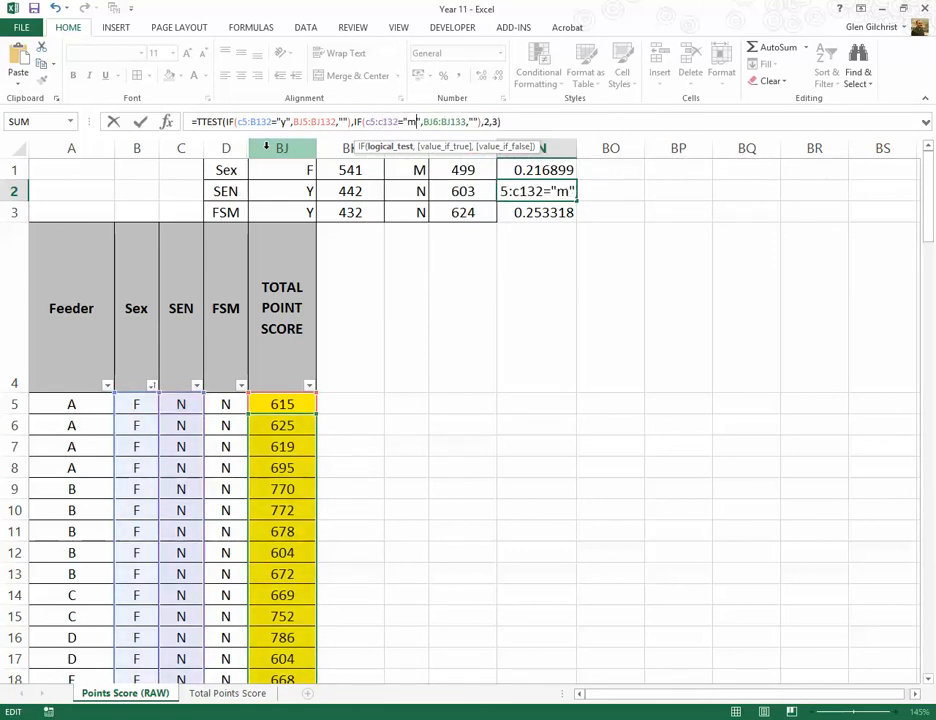
key("Delete")
type("n")
Step: Set the true value of the second IF in BN2's TTEST formula to BJ5:BJ132
key("Right")
key("Right")
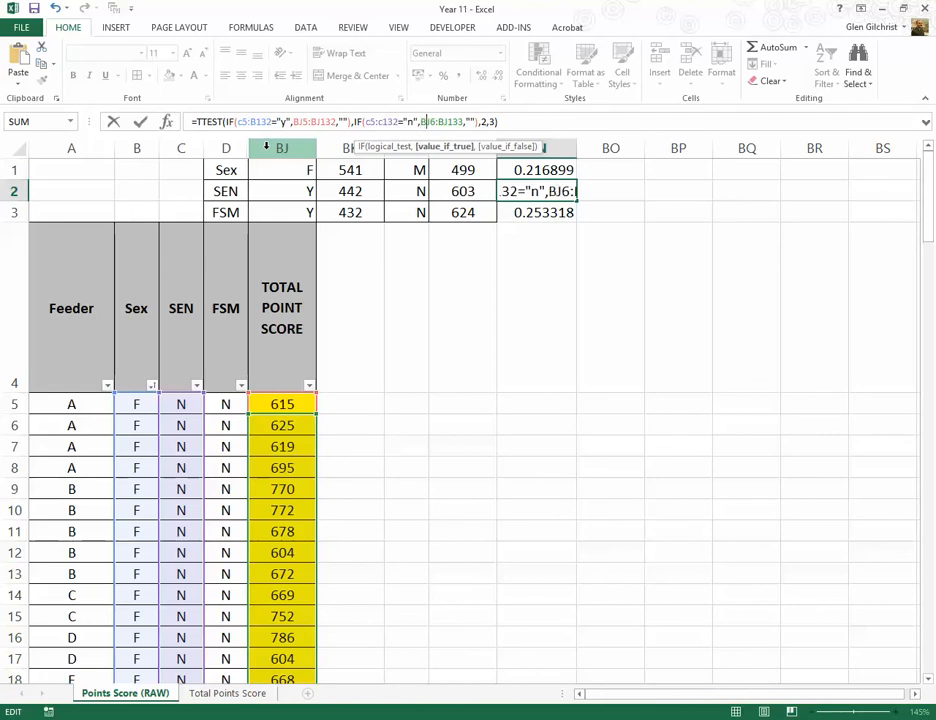
key("Delete")
type("c")
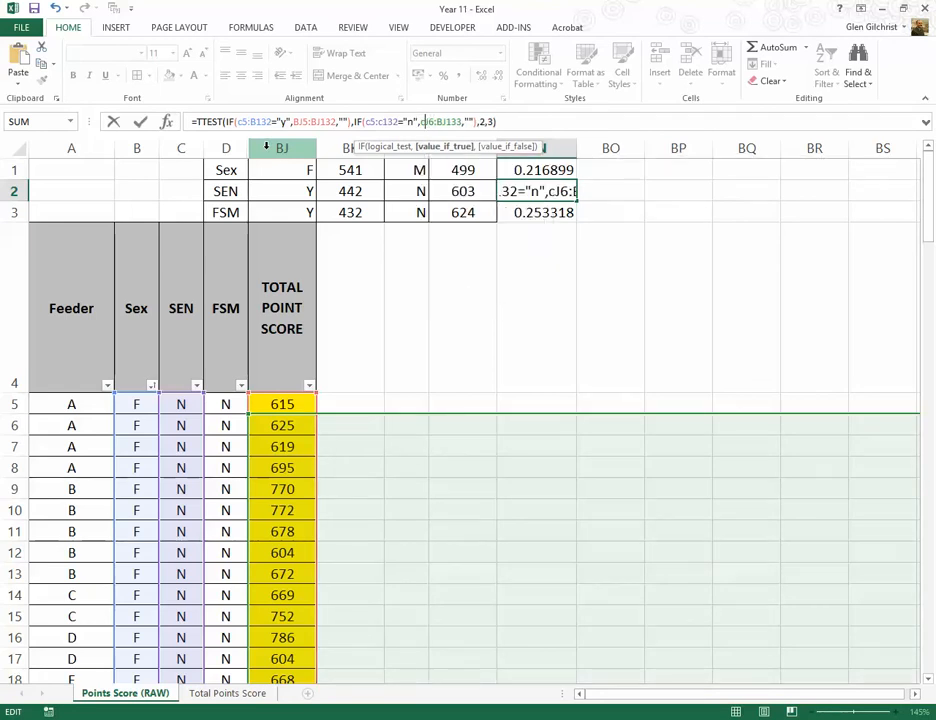
key("BackSpace")
type("B")
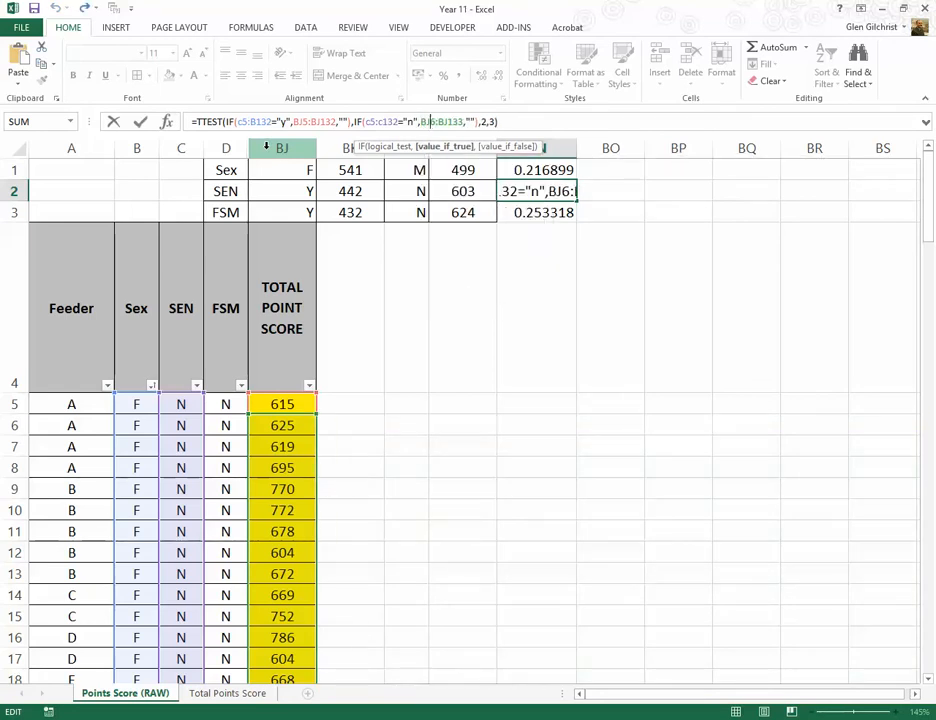
key("Delete")
type("5")
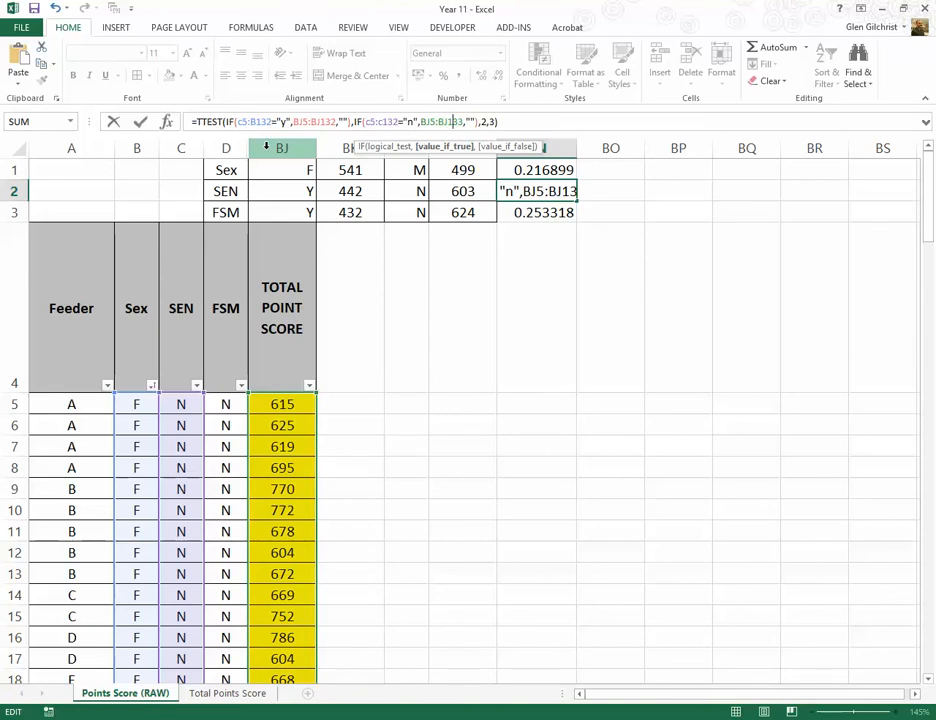
key("Delete")
type("2")
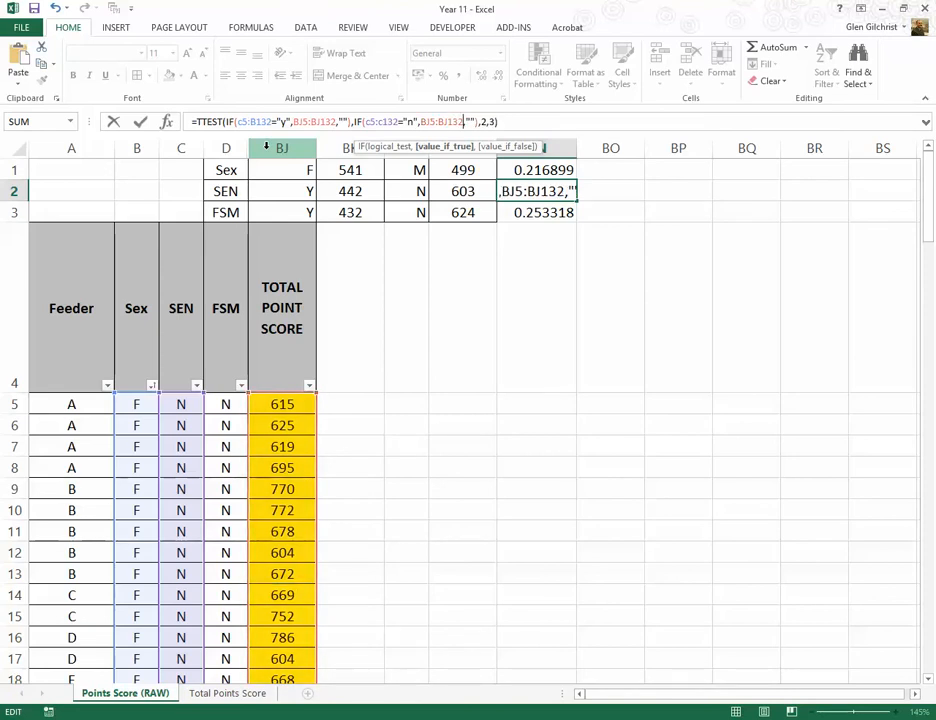
Step: Enter the edited TTEST formula in BN2, and re-enter it as an array formula
key("Return")
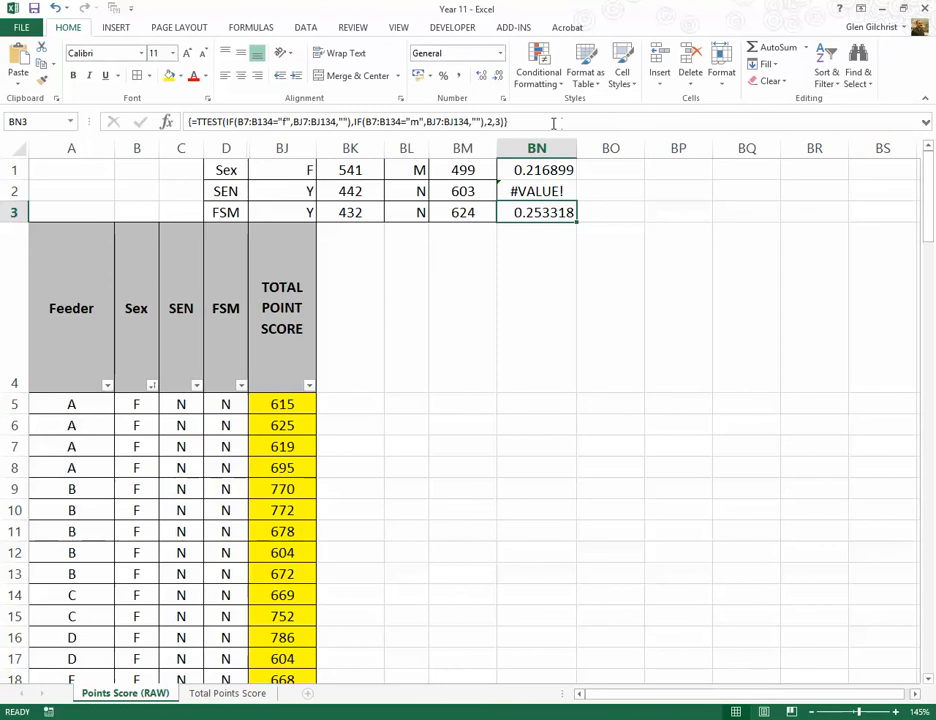
left_click(517, 189)
left_click(518, 122)
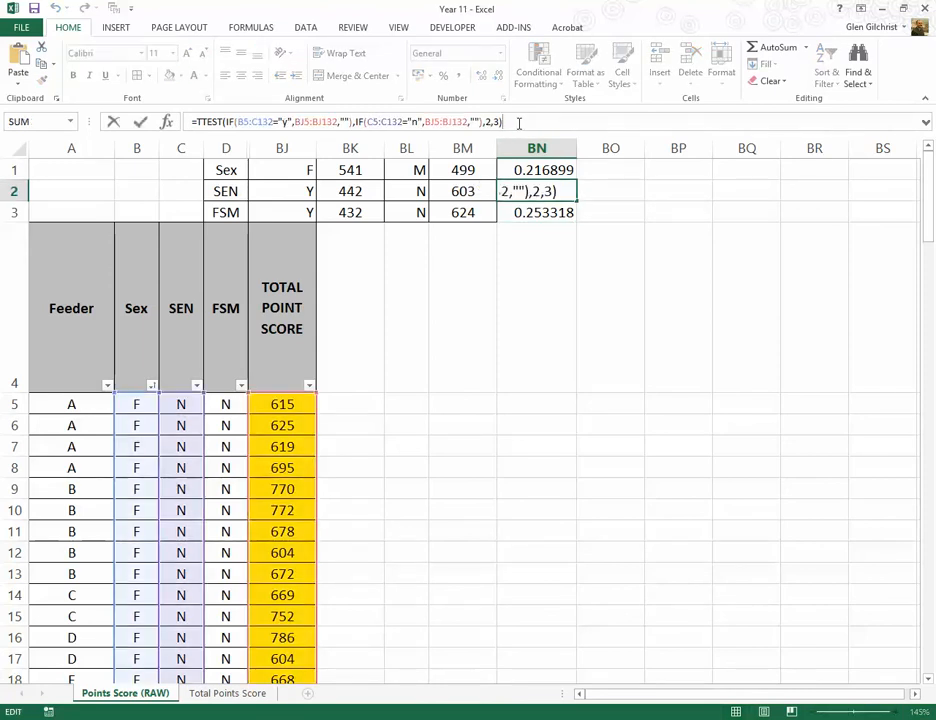
key("ctrl+shift+Return")
key("Down")
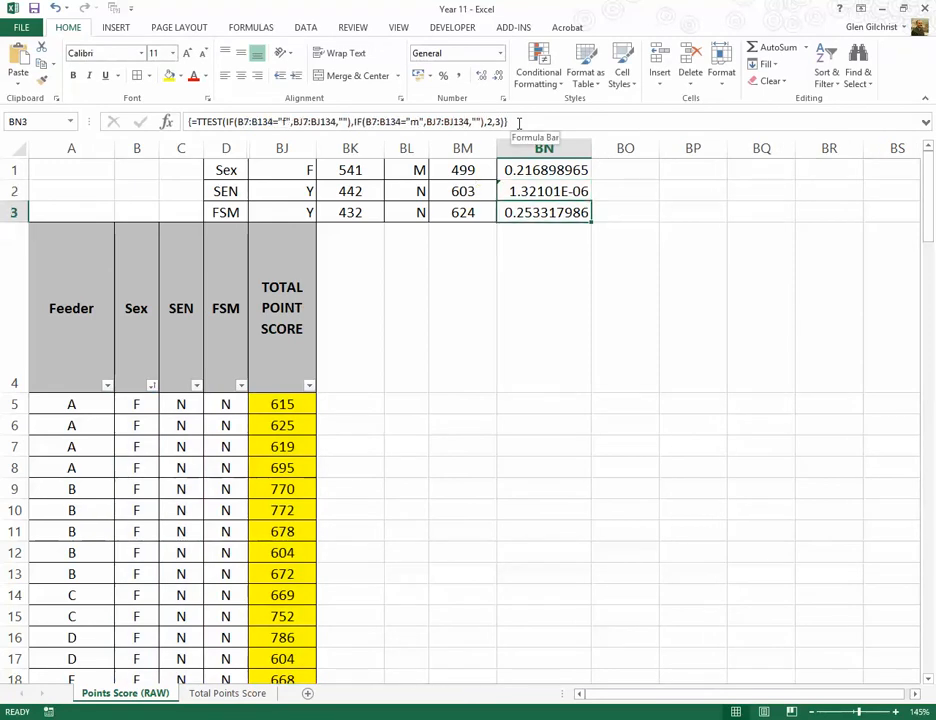
Step: Adjust BN2's scientific format to one decimal place, and narrow column BN
left_click(539, 190)
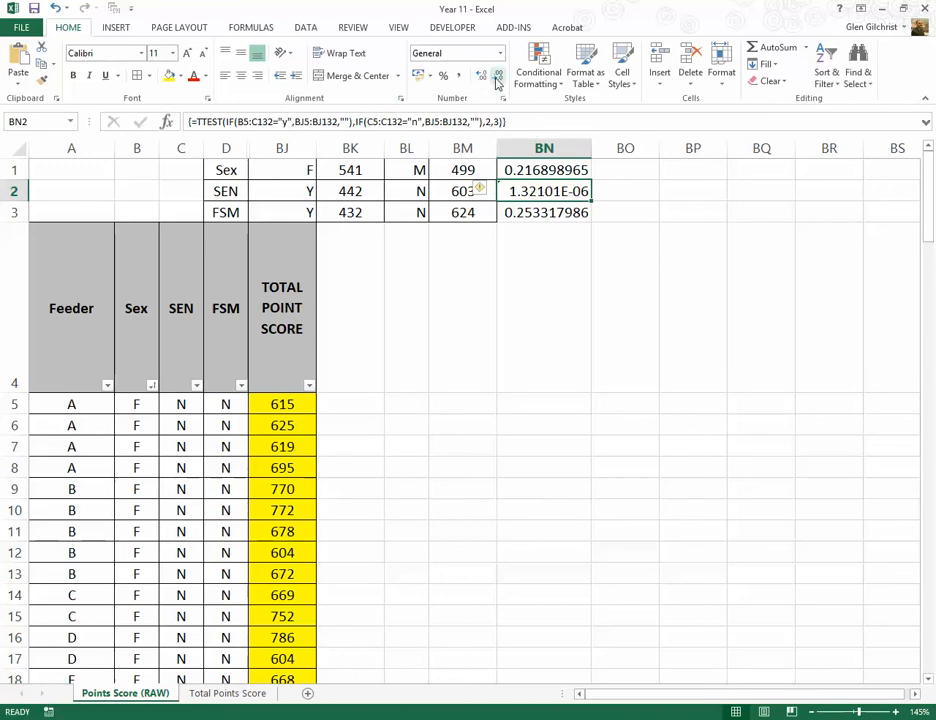
left_click(493, 79)
left_click(488, 82)
left_click(488, 82)
left_click(488, 82)
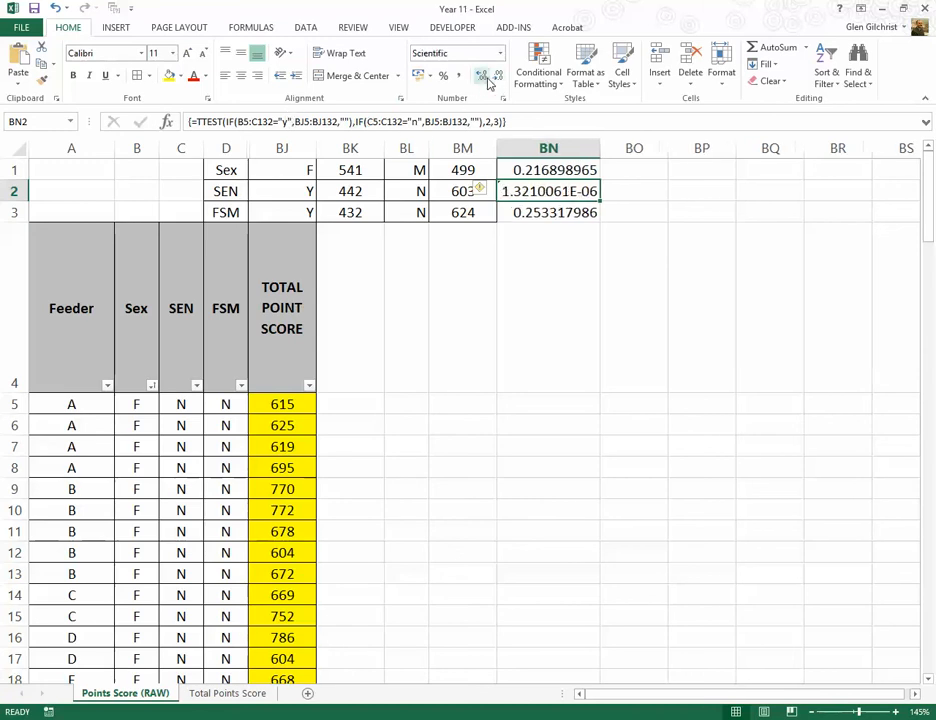
left_click(488, 82)
left_click(488, 82)
left_click(488, 82)
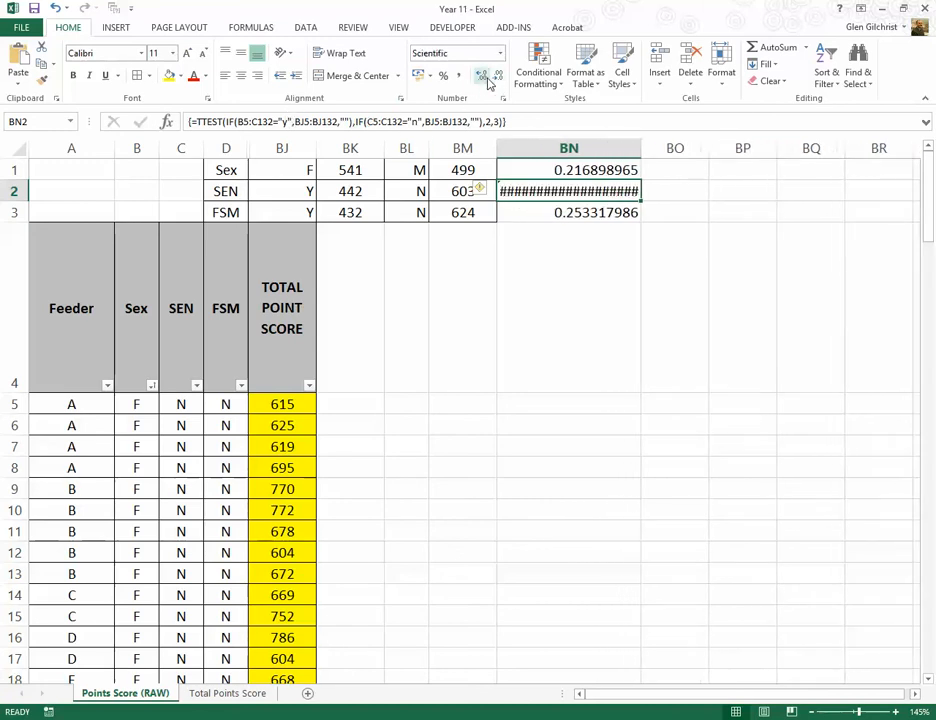
left_click(498, 80)
left_click(498, 80)
left_click(498, 80)
left_click(498, 80)
left_click(498, 80)
left_click(498, 80)
left_click(498, 80)
left_click(498, 80)
left_click(498, 80)
left_click(498, 80)
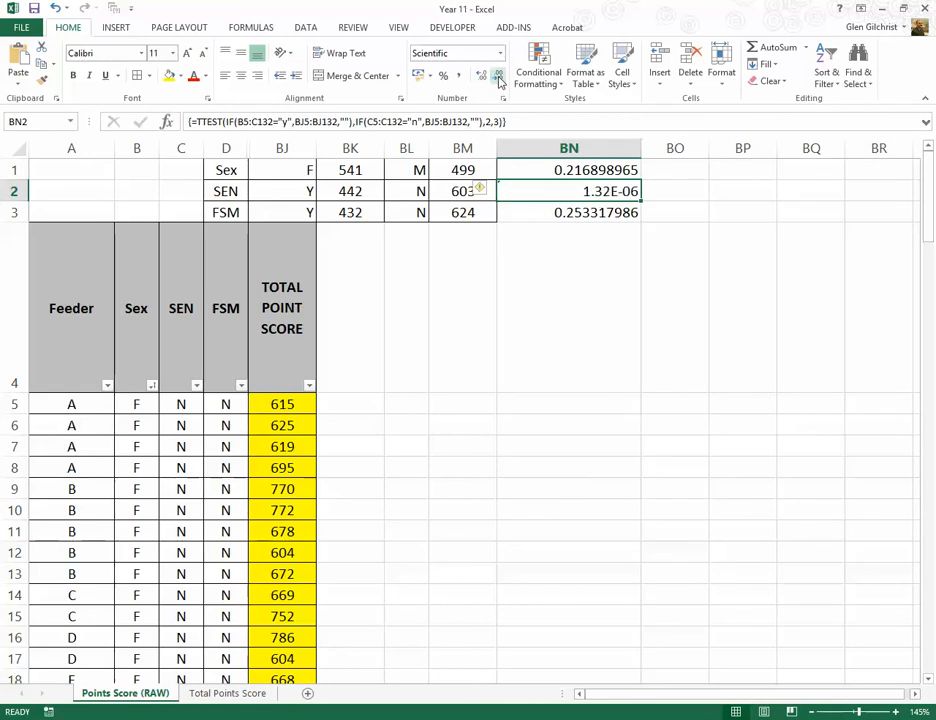
left_click(498, 80)
left_click_drag(641, 148, 567, 150)
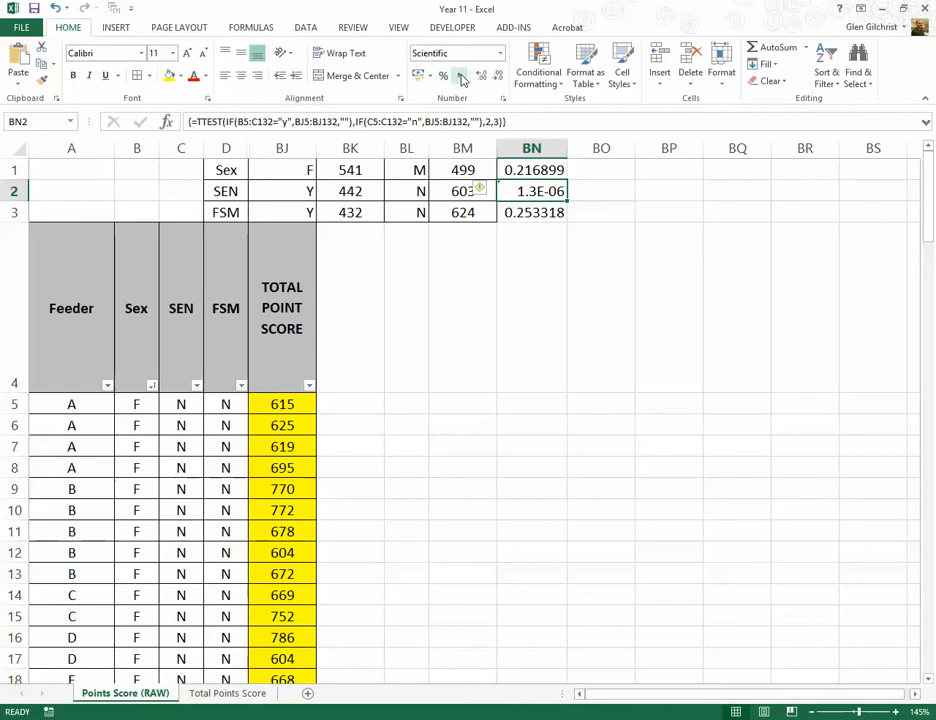
Step: Apply the comma number style to BN2 with seven decimal places, and auto-fit the width of column BN
left_click(460, 77)
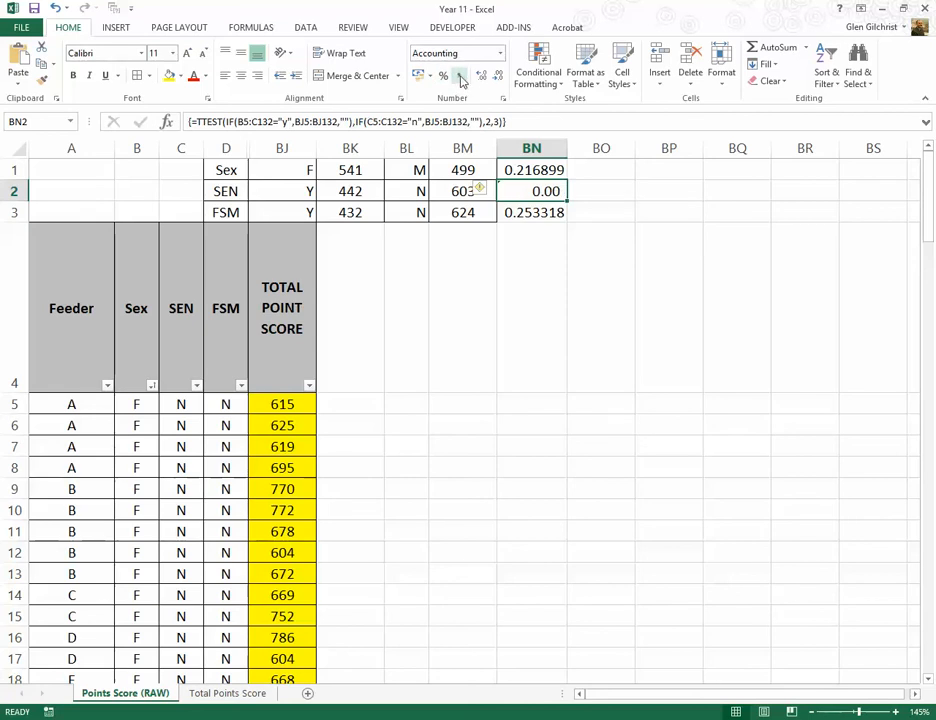
left_click(482, 78)
left_click(482, 78)
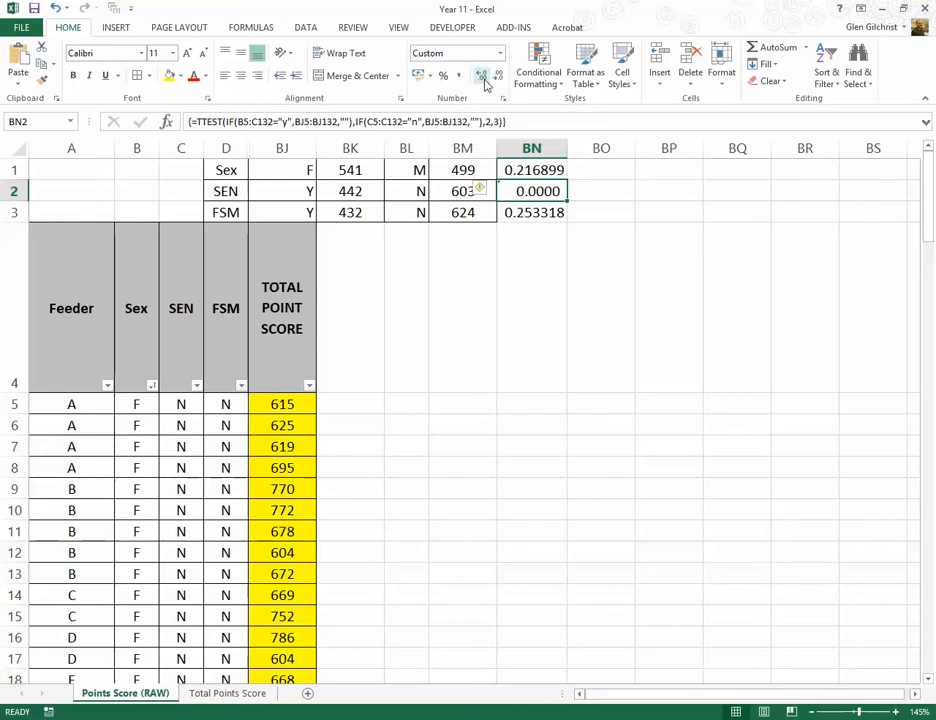
left_click(482, 78)
left_click(482, 78)
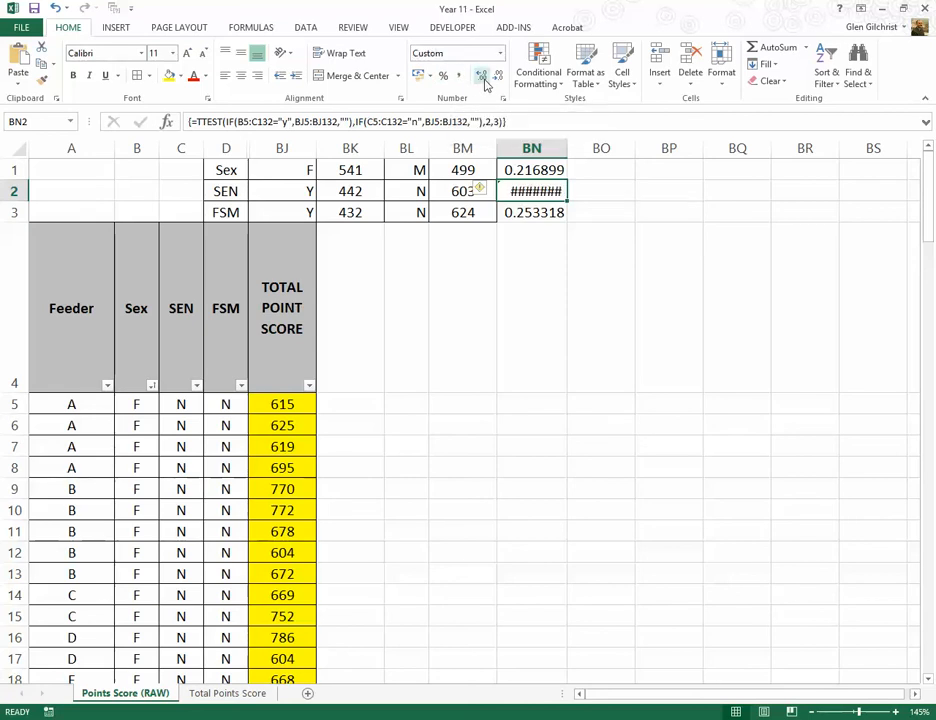
double_click(567, 148)
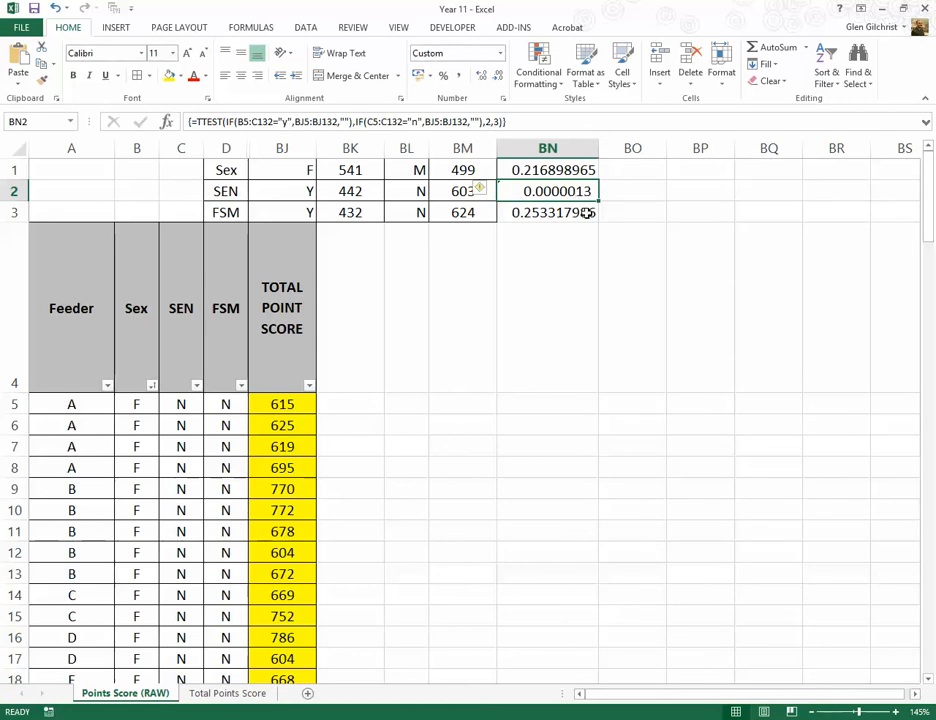
Step: Fill BN2's SEN TTEST array formula down to BN3
left_click(547, 215)
left_click(547, 192)
left_click_drag(595, 208, 590, 218)
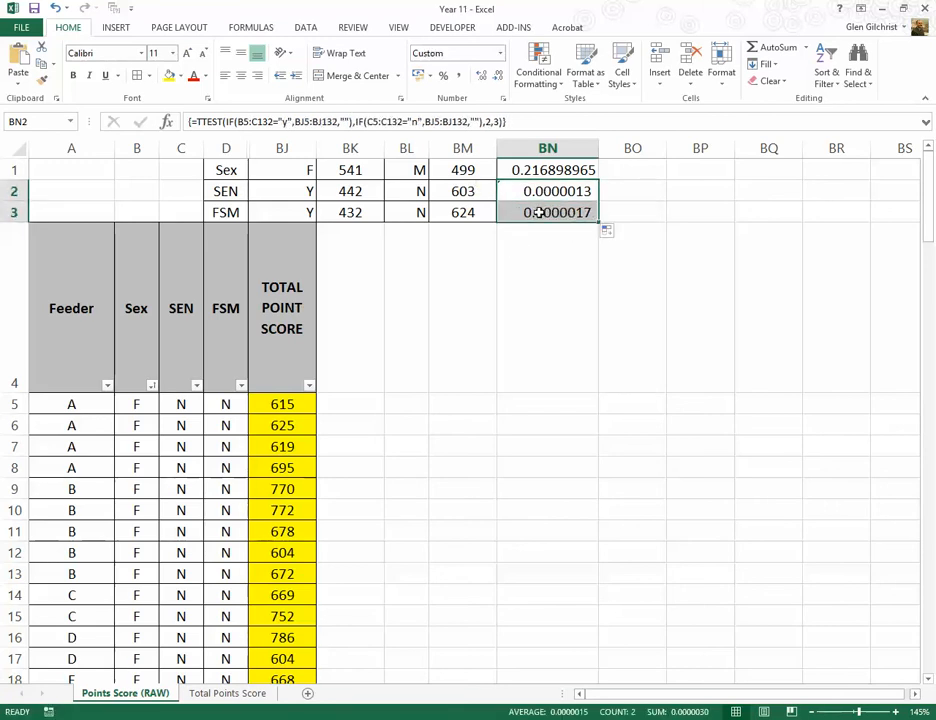
left_click(539, 212)
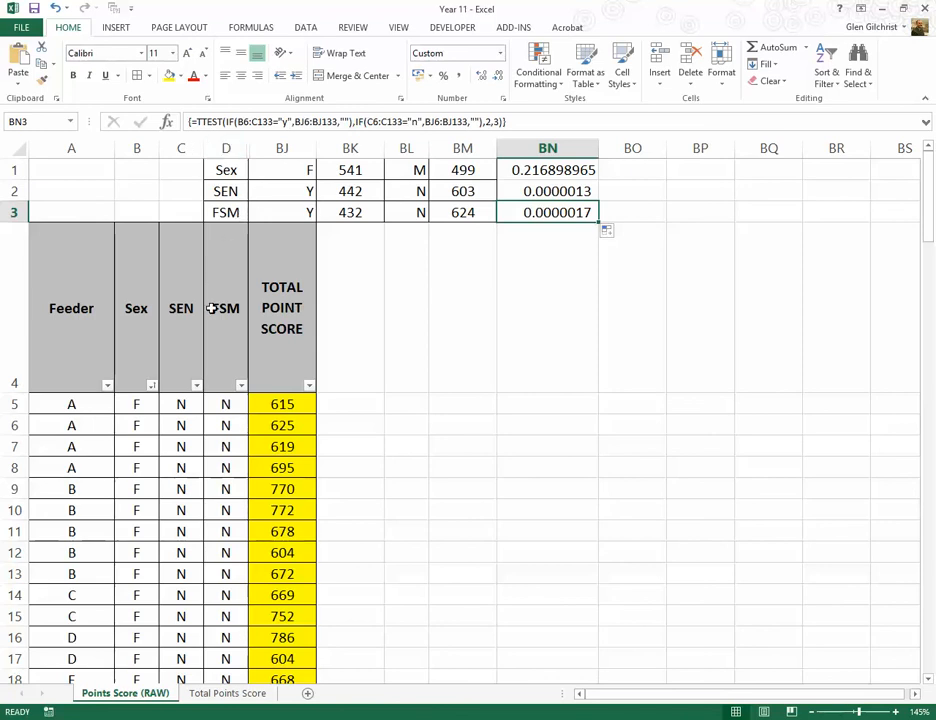
left_click(244, 121)
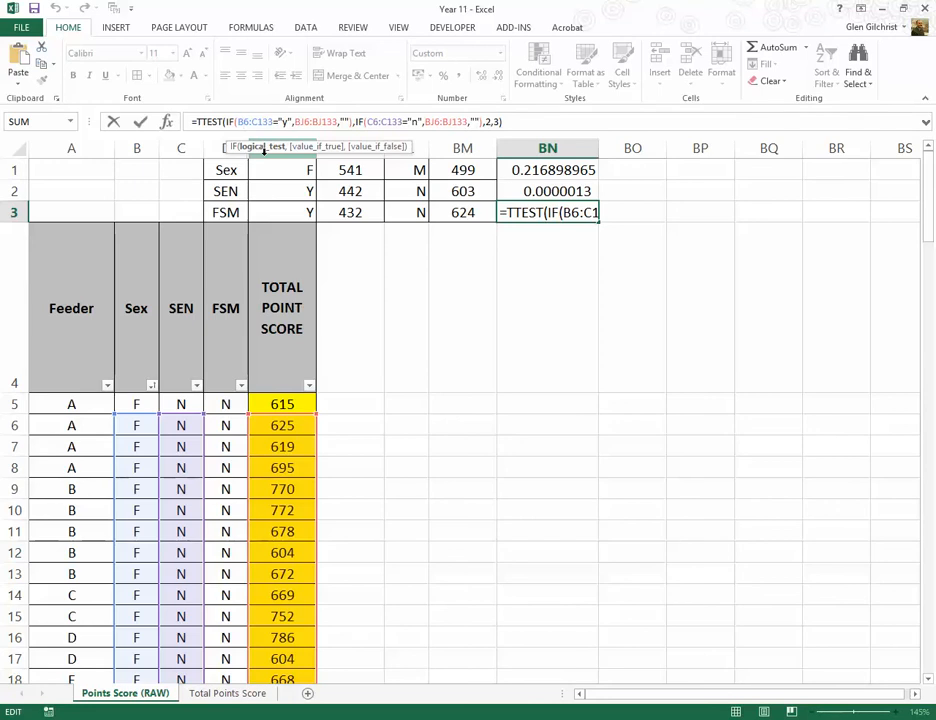
key("BackSpace")
type("B")
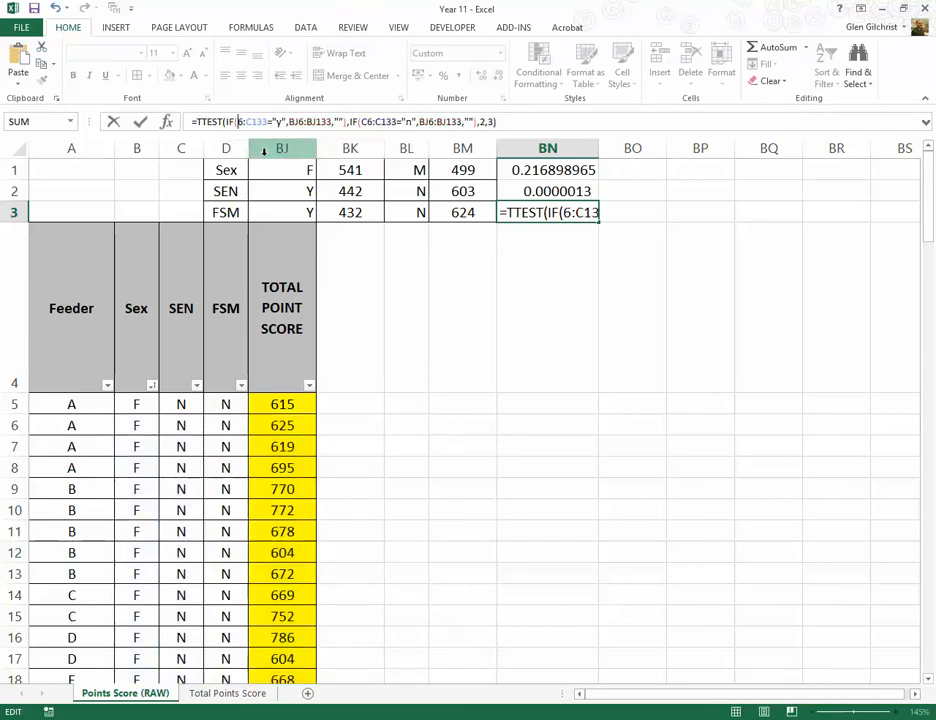
key("ctrl+shift+Return")
Step: Correct BN2's first IF range to C5:C132 and re-enter the SEN TTEST as an array formula
left_click(546, 194)
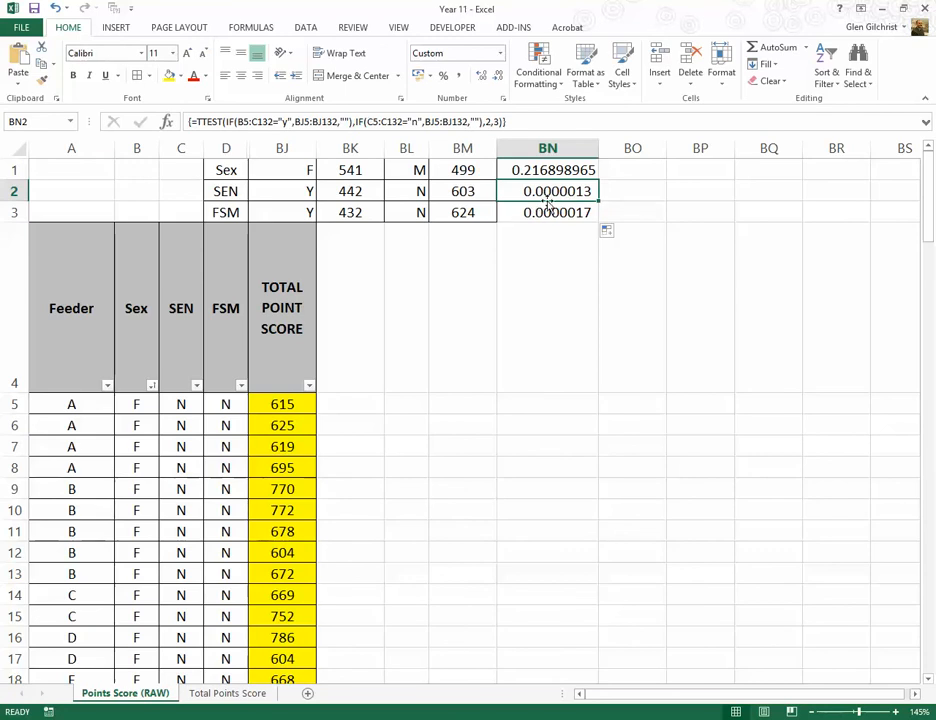
left_click(537, 170)
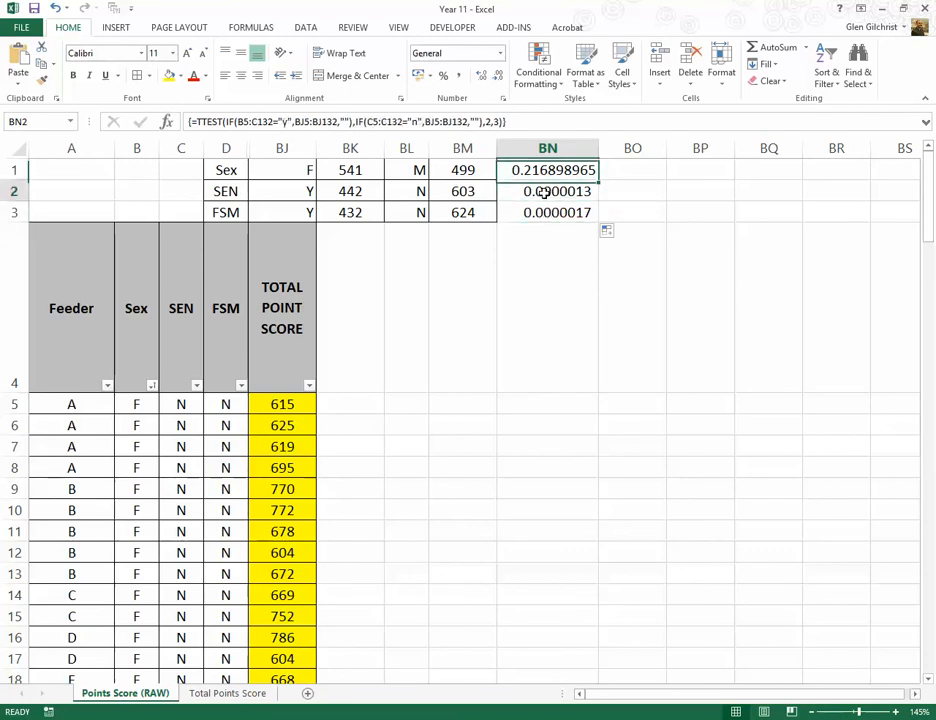
left_click(539, 191)
left_click(537, 170)
left_click(541, 191)
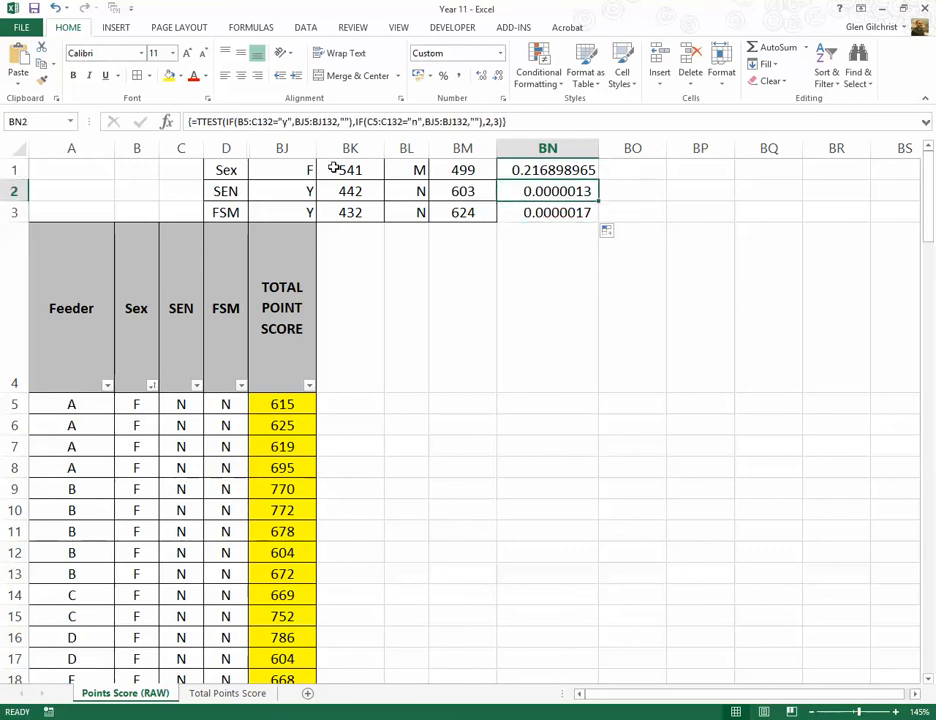
left_click(237, 121)
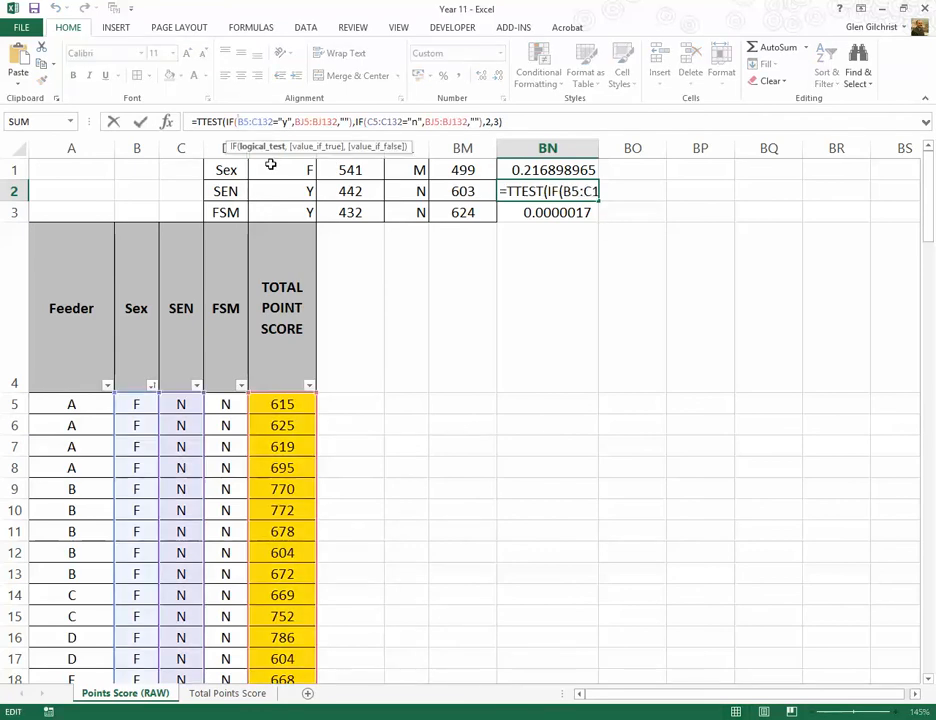
key("Delete")
type("c")
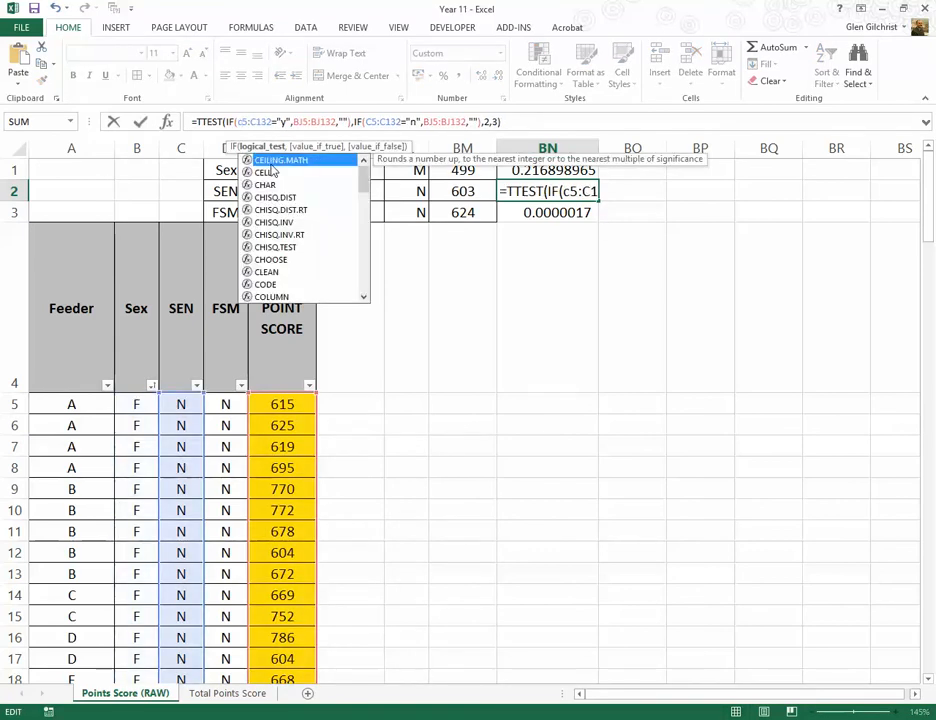
key("ctrl+shift+Return")
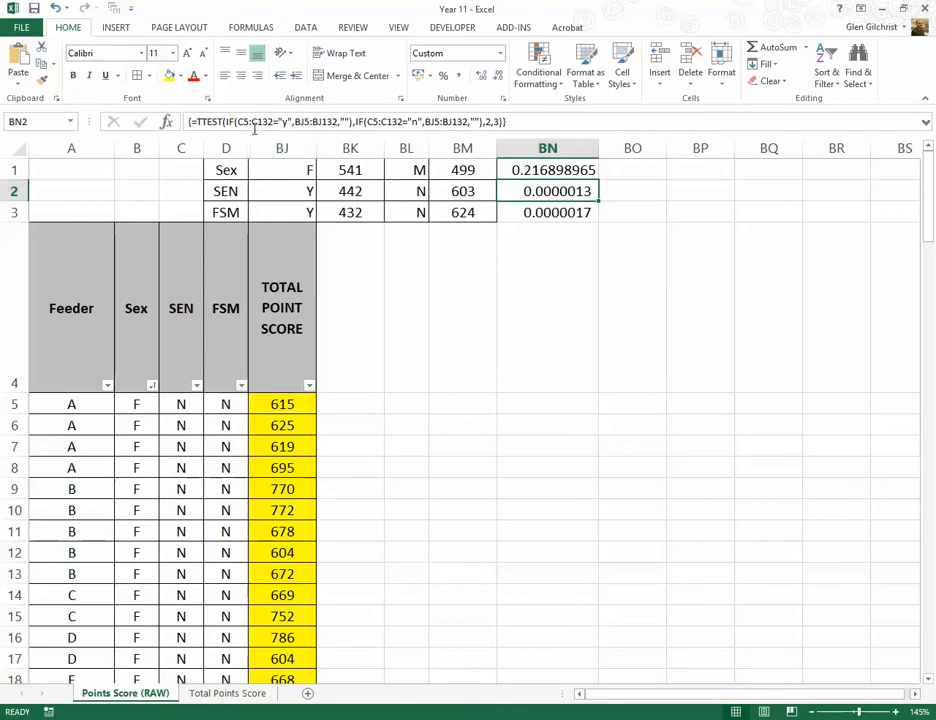
Step: Compare BN1's formula with BN2's, and fill BN2's corrected TTEST array formula down to BN3
left_click(523, 171)
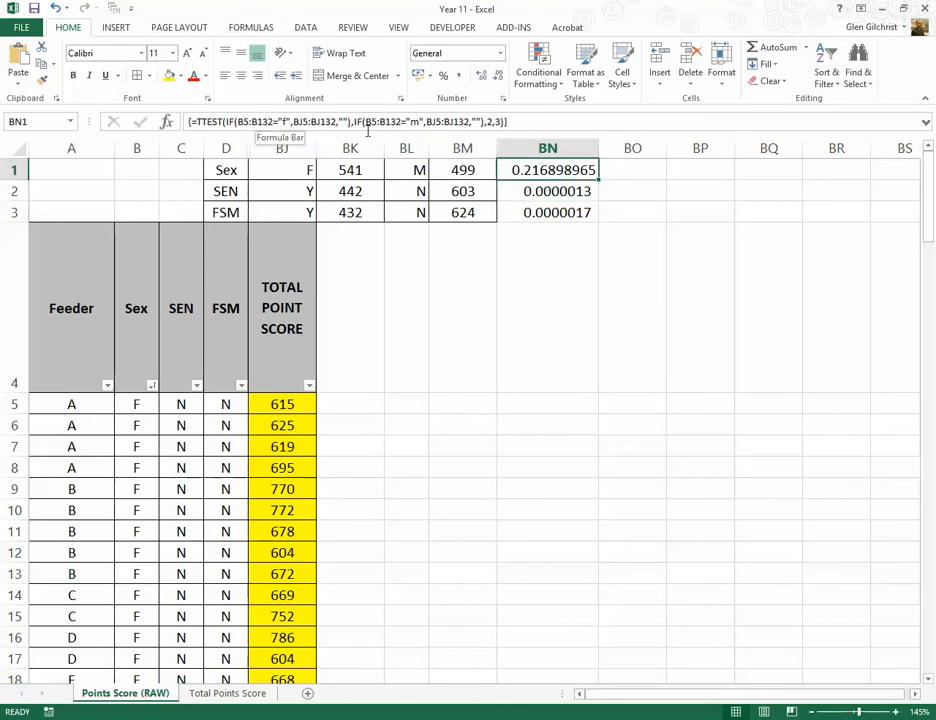
left_click(529, 192)
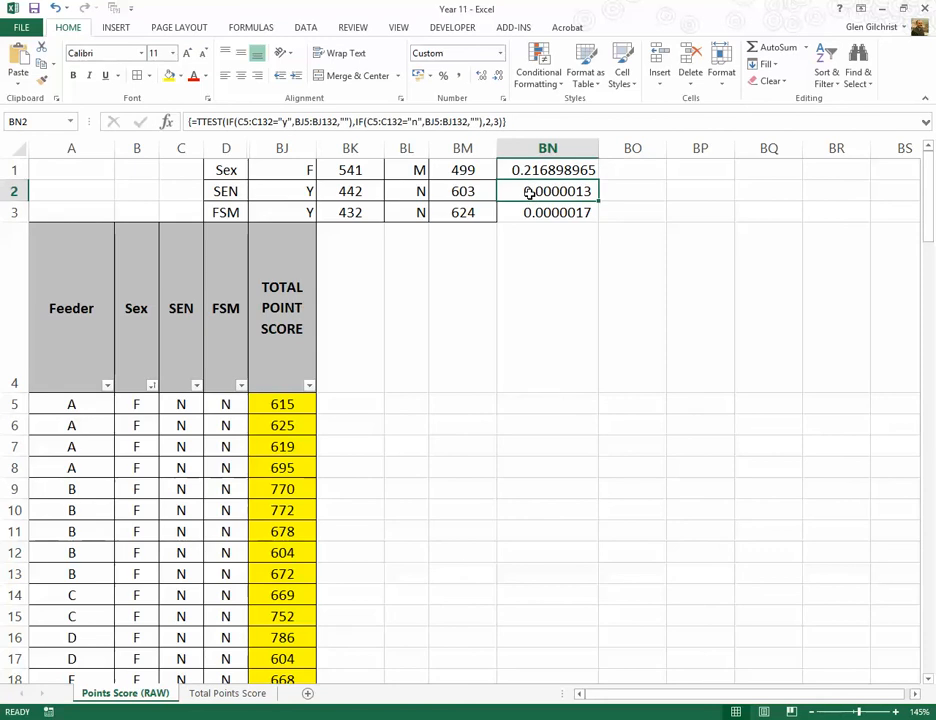
left_click_drag(598, 202, 589, 225)
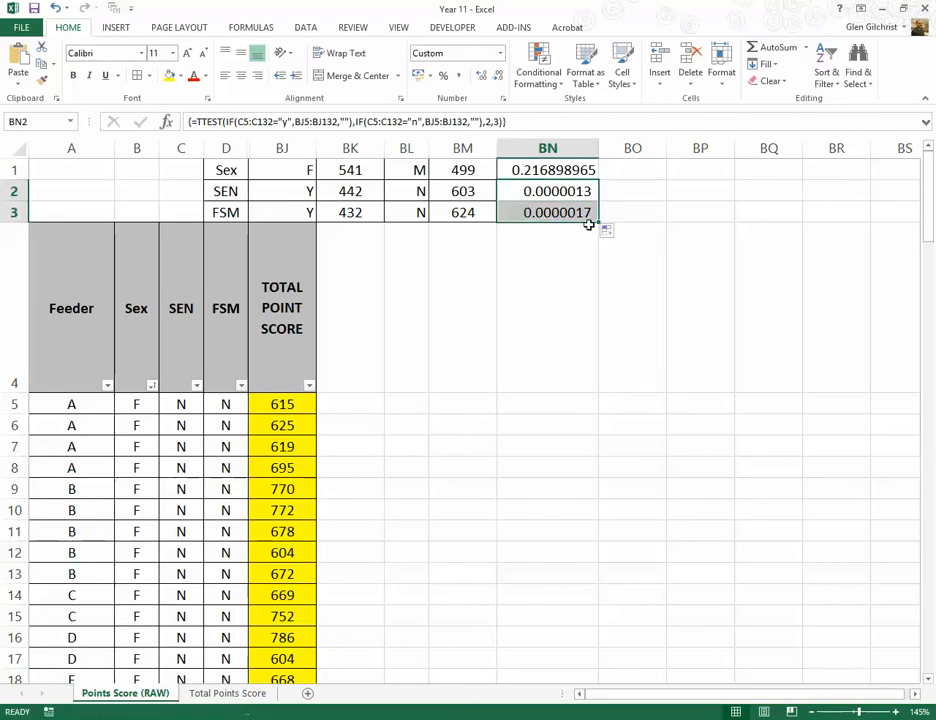
Step: In BN3's TTEST formula, change the first IF's "y" test range to D5:C132
left_click(563, 213)
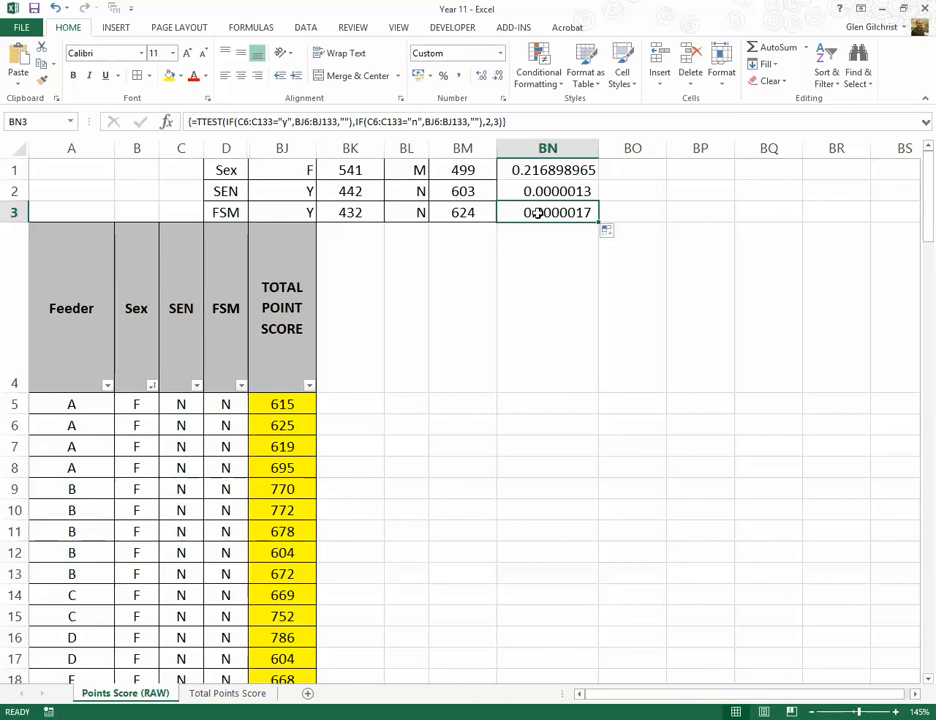
left_click(240, 121)
key("Delete")
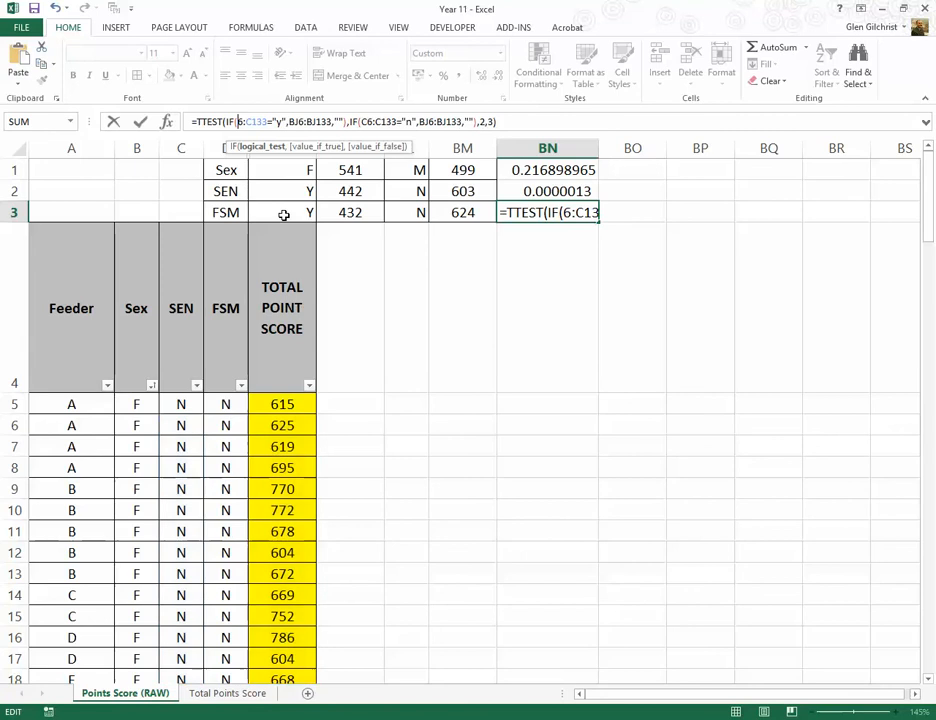
type("d")
key("Delete")
type("5")
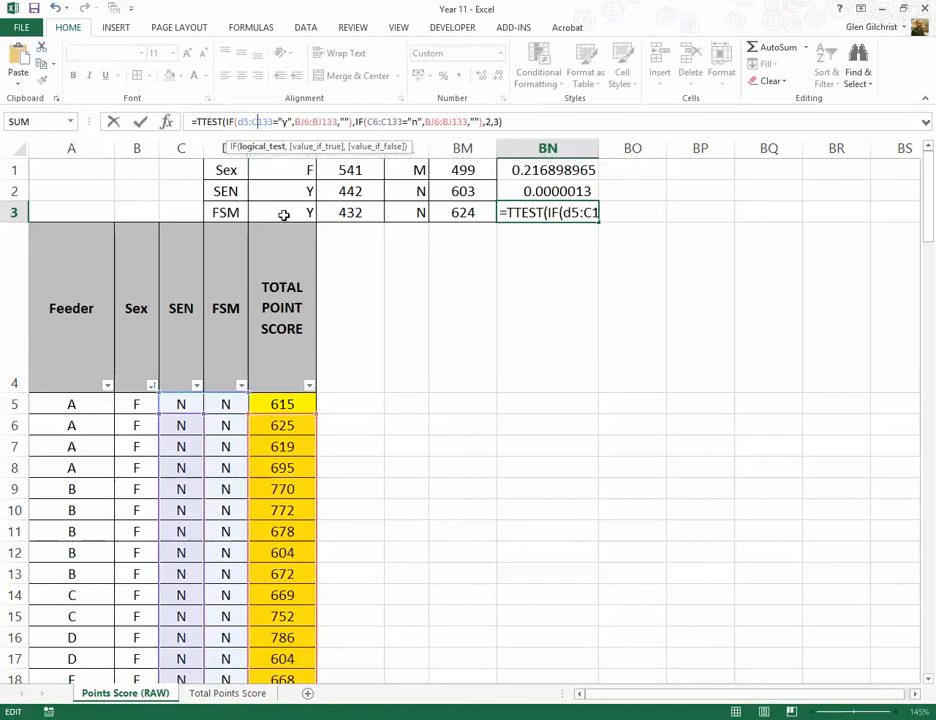
key("Right")
key("Right")
key("Right")
key("Right")
key("Right")
Step: Change the point score range in the first IF of BN3's formula to BJ5:BJ132
key("Right")
key("Right")
key("Right")
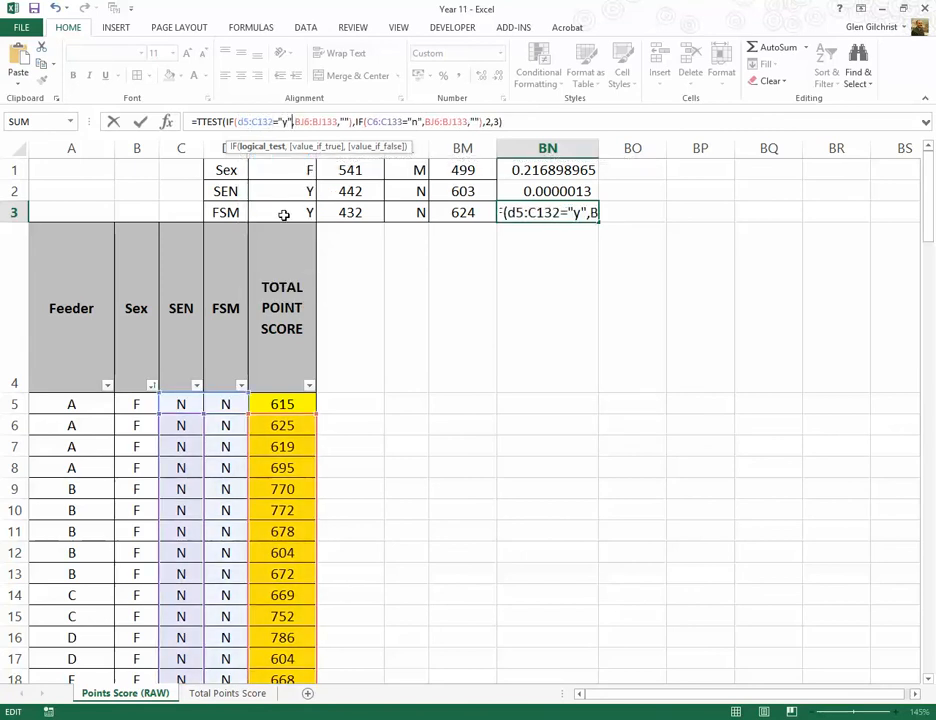
key("Right")
key("Right")
key("Right")
key("Right")
key("Delete")
type("5")
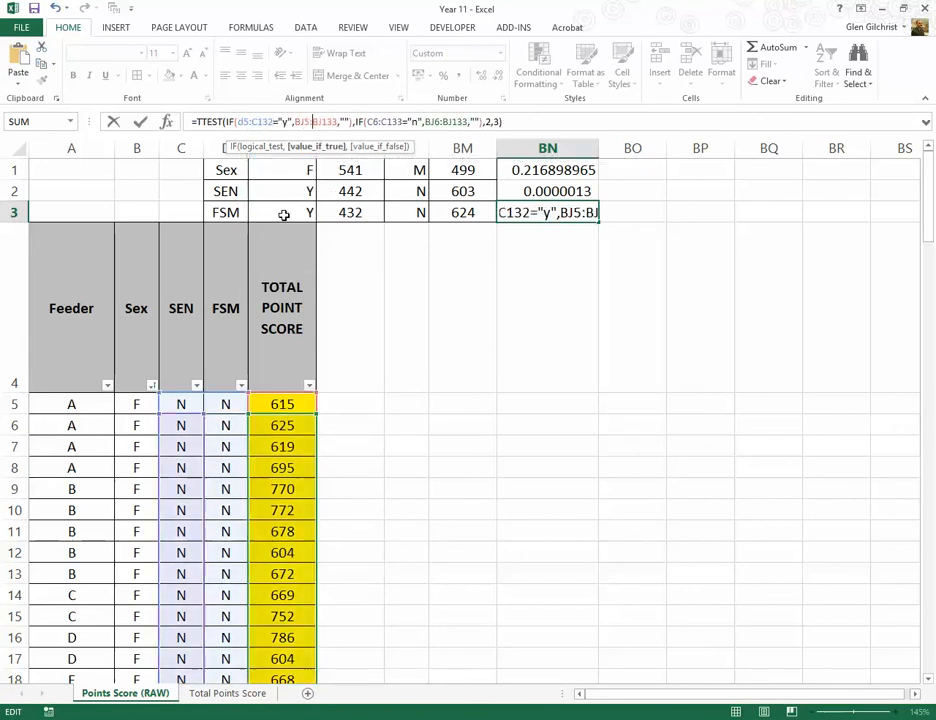
key("Right")
key("Right")
key("Right")
key("Right")
key("Right")
key("BackSpace")
type("2")
Step: Change the "n" test range in the second IF of BN3's formula to D5:D132
key("Right")
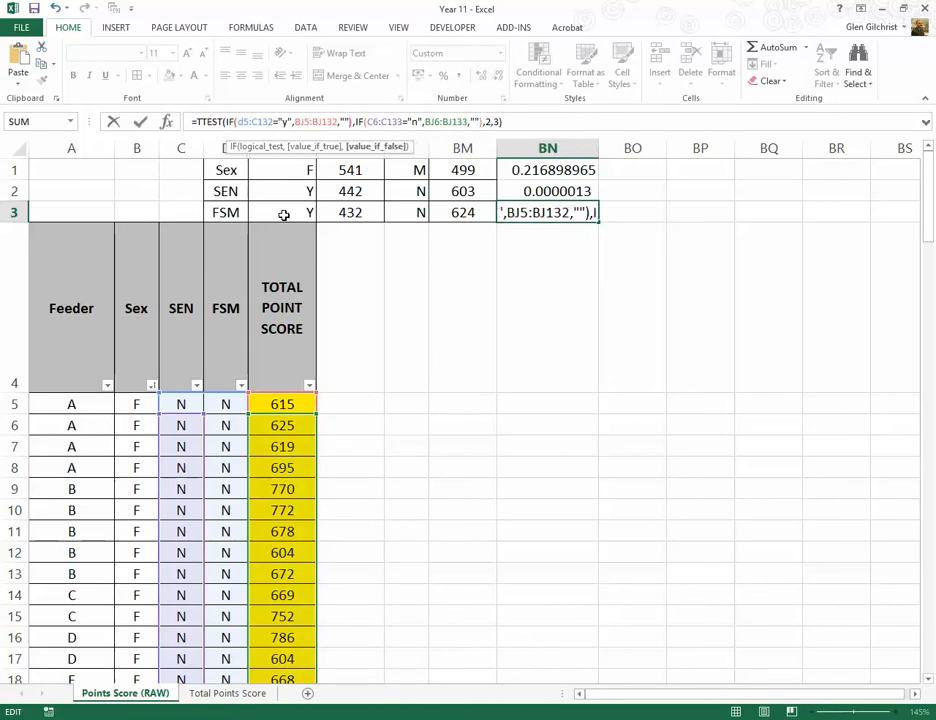
key("Right")
key("Right")
key("Right")
key("Right")
key("Right")
key("Right")
key("Right")
key("Delete")
type("d")
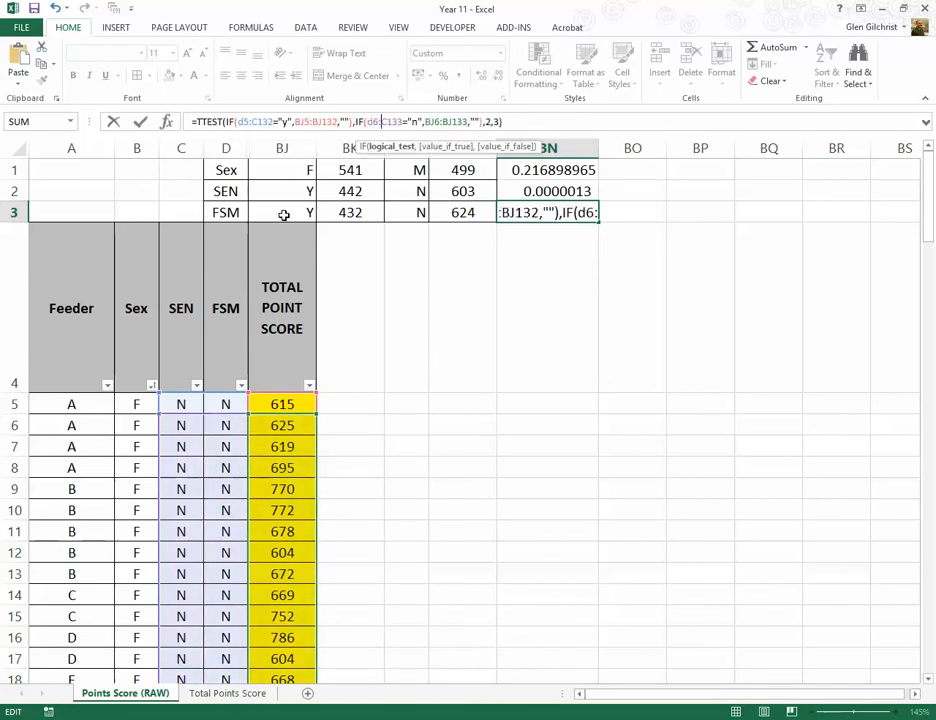
key("BackSpace")
type("5")
key("Right")
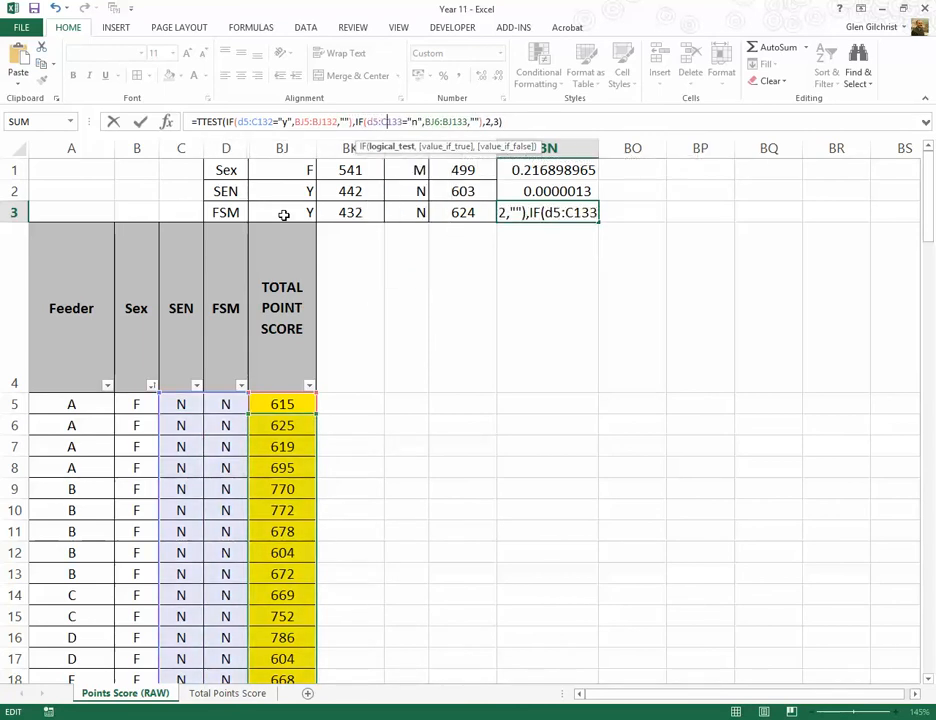
key("Delete")
type("d132")
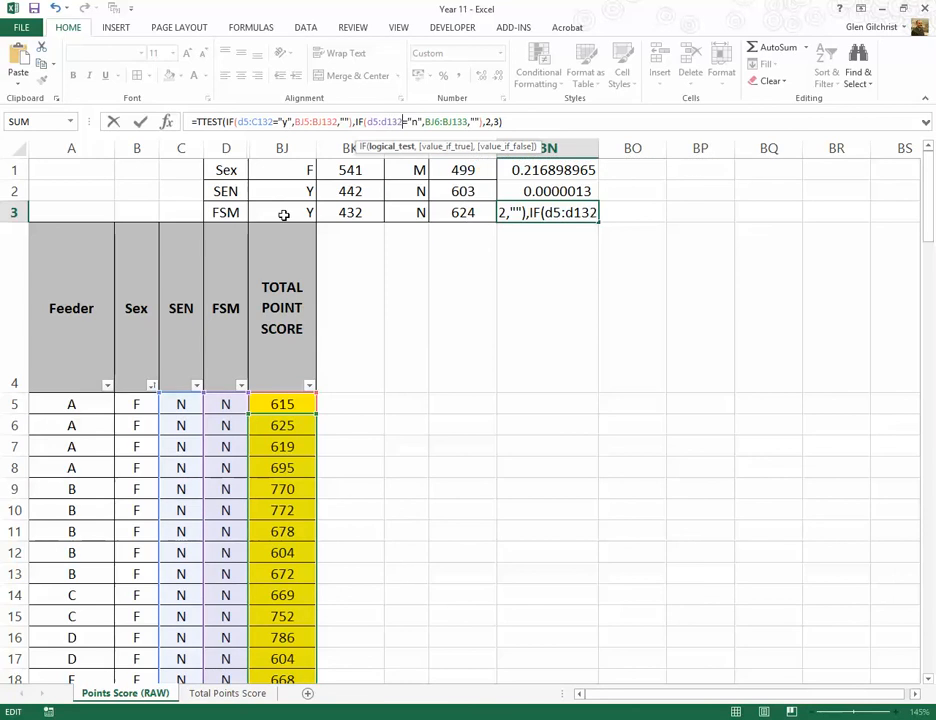
Step: Change the second IF's point score range to BJ5:BJ132 and enter BN3's TTEST as an array formula
key("Right")
key("Right")
key("Right")
key("Right")
key("Right")
key("Right")
key("BackSpace")
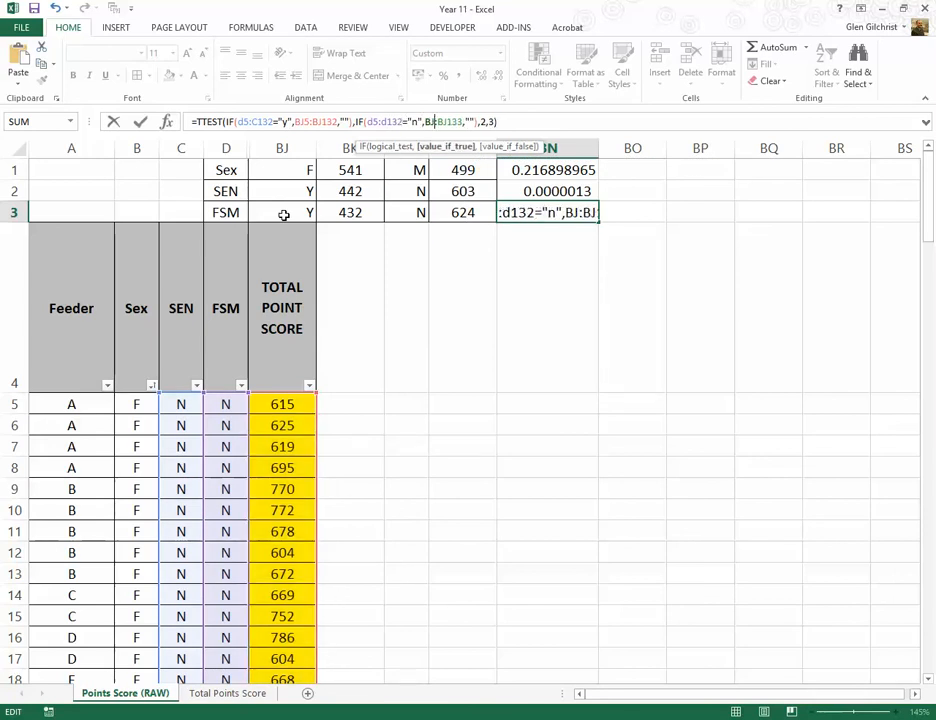
type("5")
key("Right")
key("Right")
key("Right")
key("BackSpace")
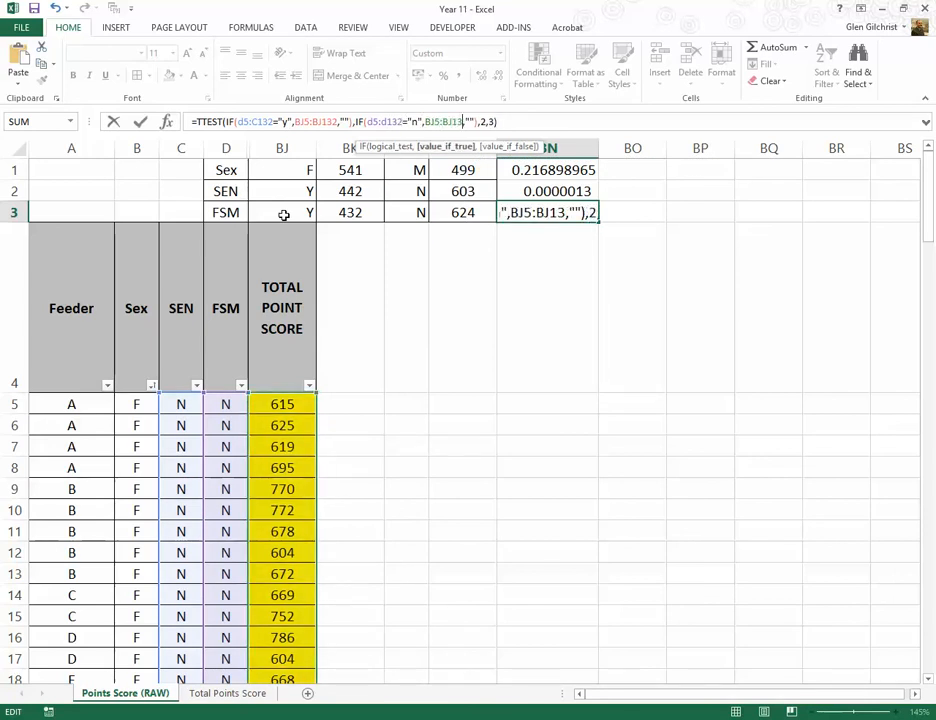
type("2")
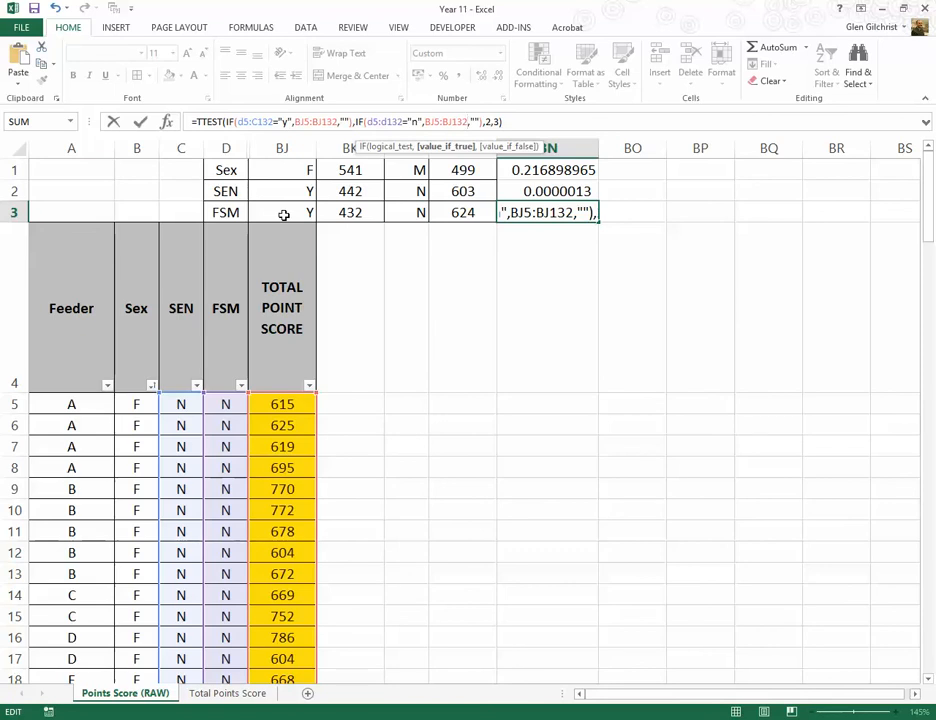
key("ctrl+shift+Return")
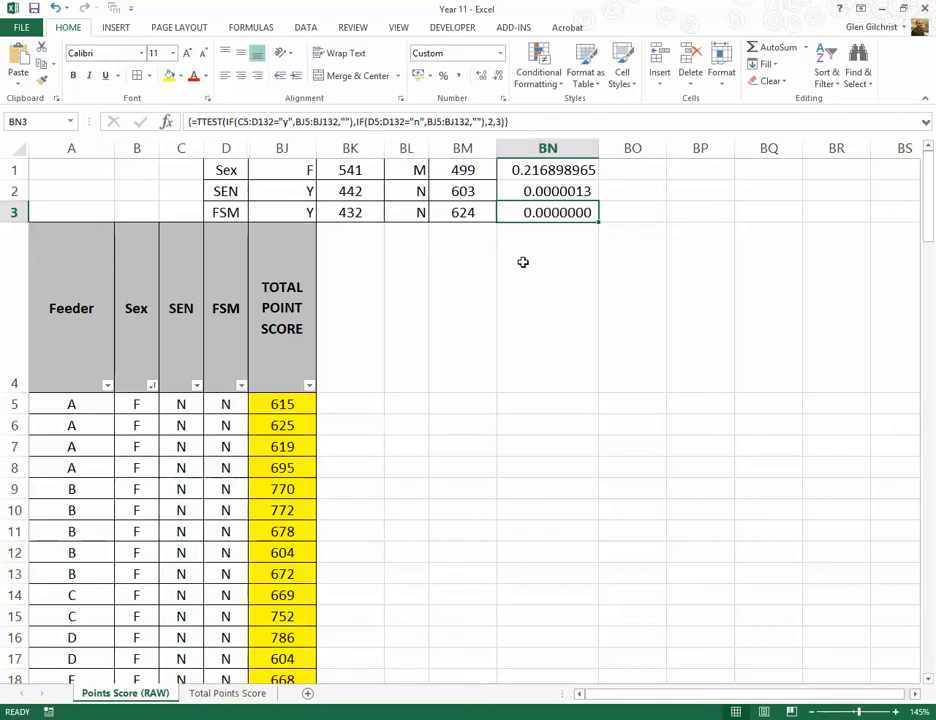
Step: Increase BN3's number format to eleven decimal places and widen column BN to fit
left_click(489, 82)
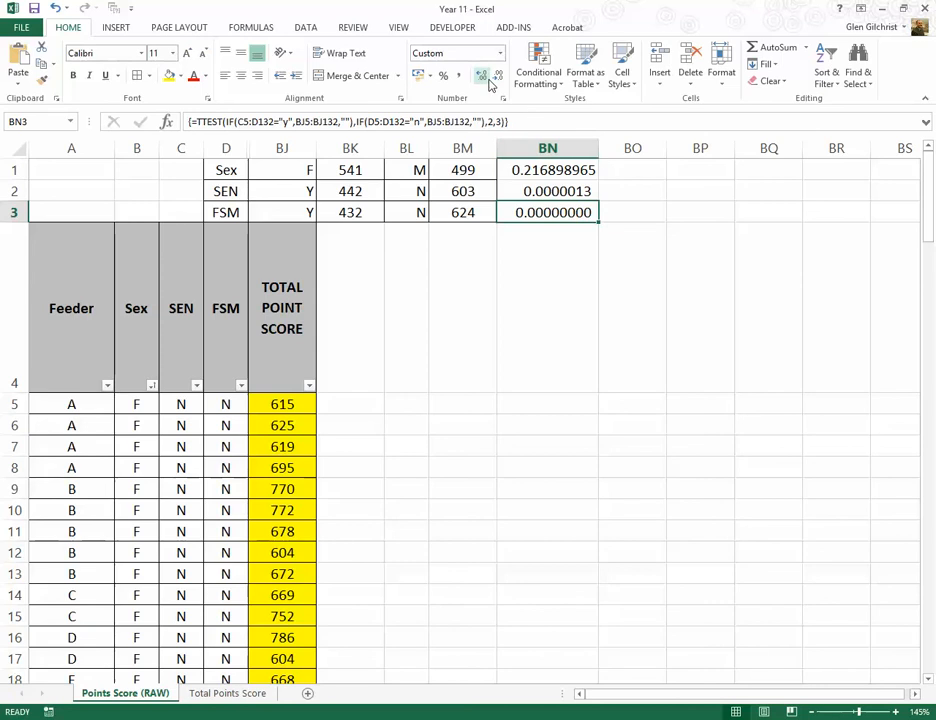
left_click(489, 82)
left_click(489, 82)
left_click_drag(597, 152, 645, 150)
left_click(575, 253)
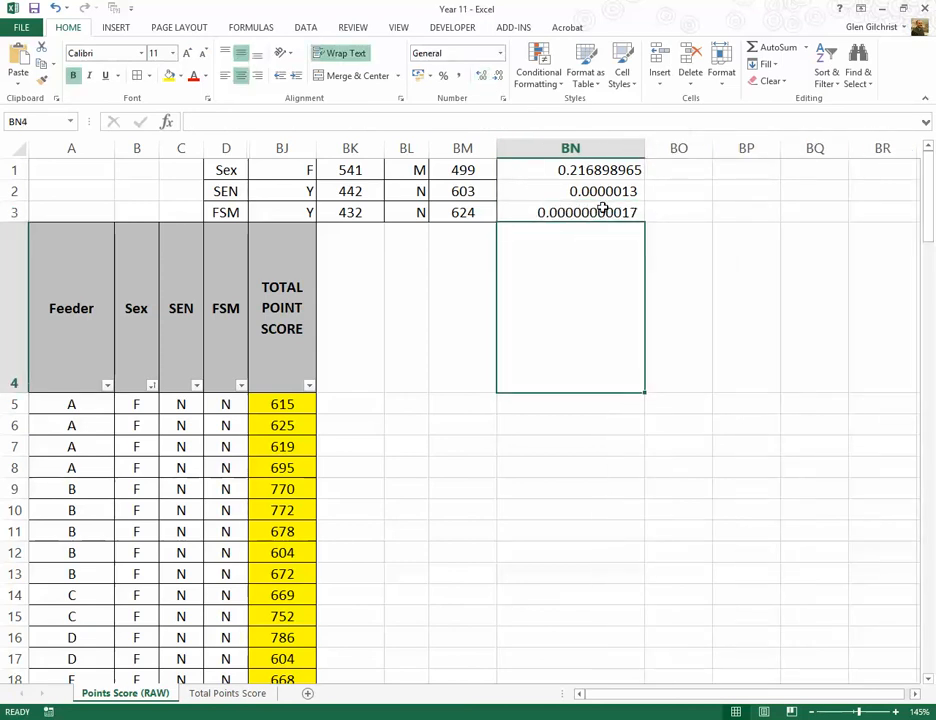
Step: Add cell borders to the TTEST results in BN1:BN3
left_click(601, 210)
left_click_drag(558, 170, 554, 212)
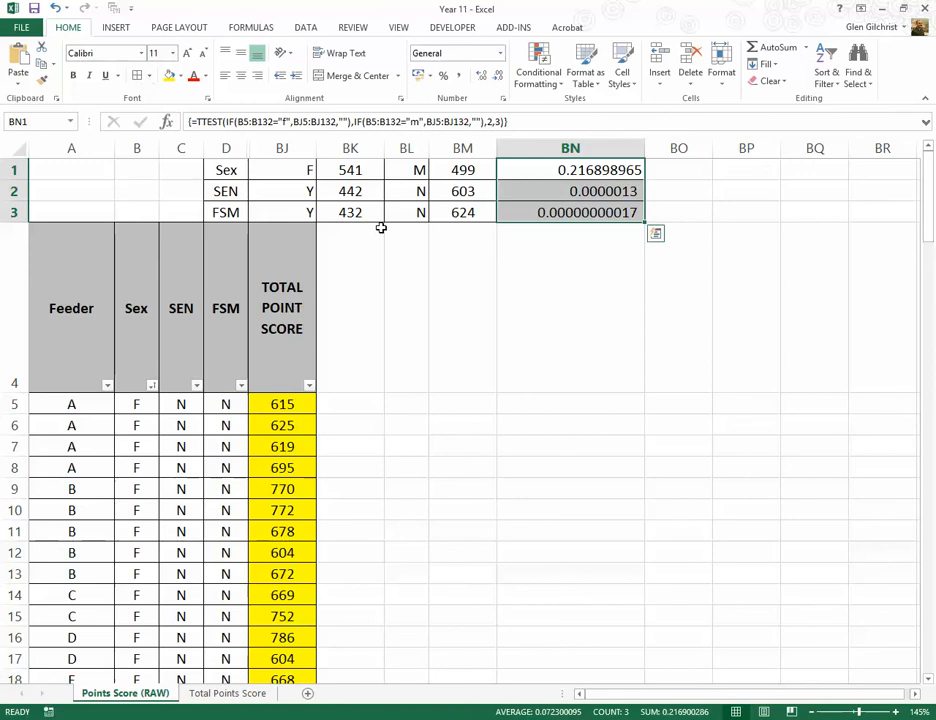
left_click(483, 278)
Step: Examine the TTEST results in column BN against the Sex, SEN and FSM labels and the group averages in BK and BM
left_click(576, 173)
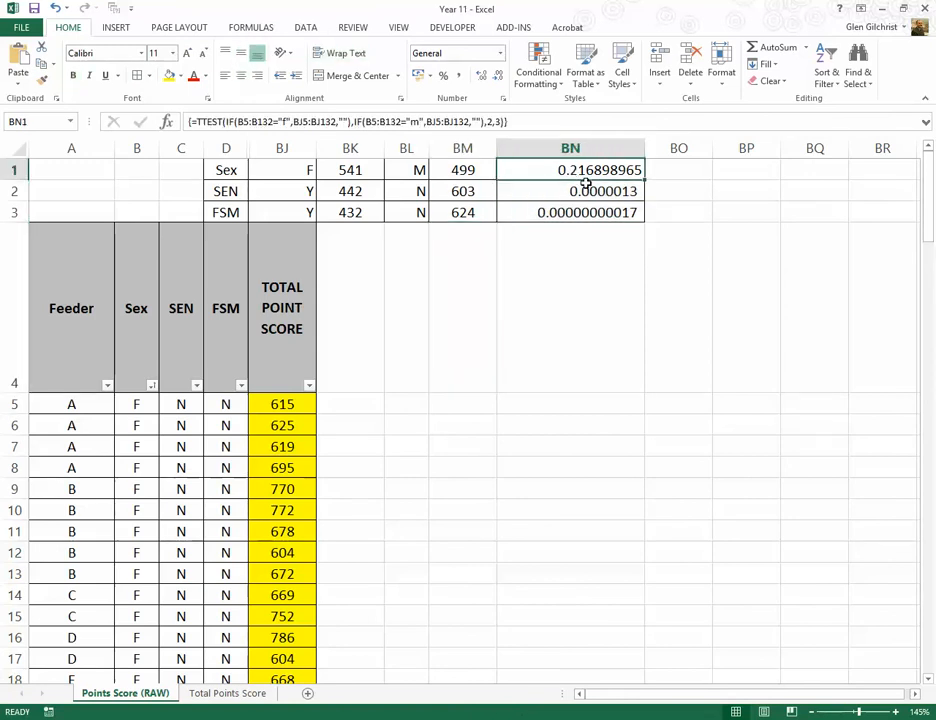
left_click(586, 186)
left_click(586, 178)
left_click(569, 304)
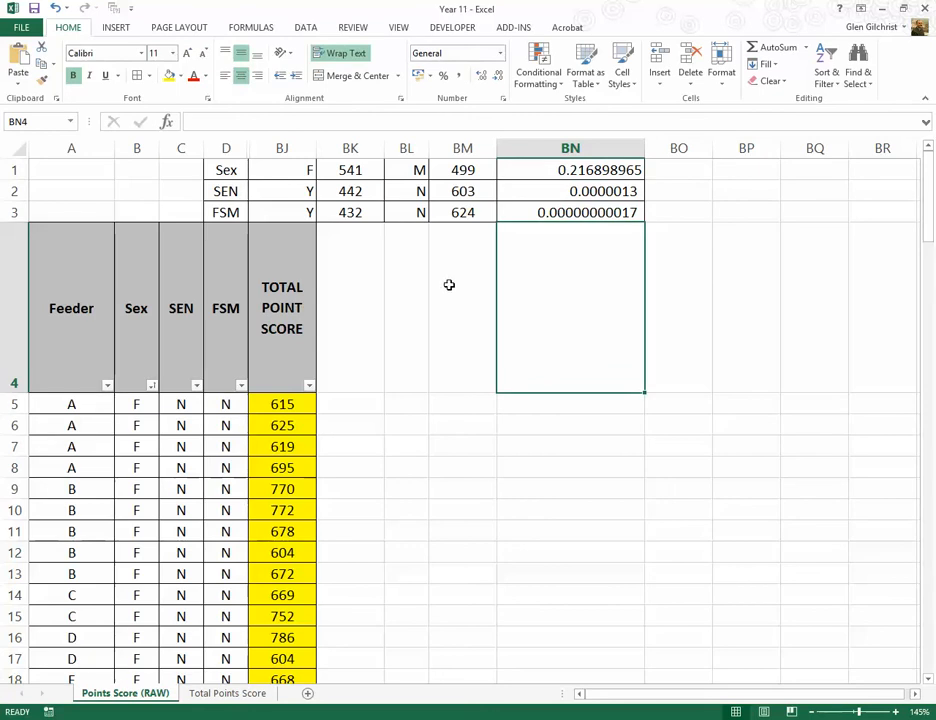
left_click(227, 172)
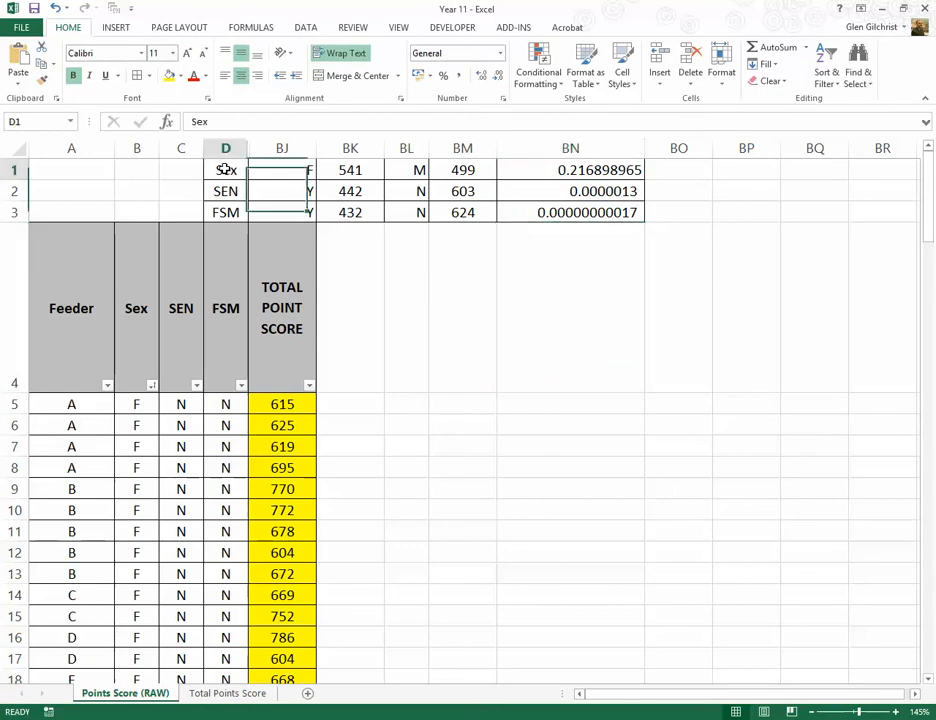
left_click(229, 192)
left_click(231, 209)
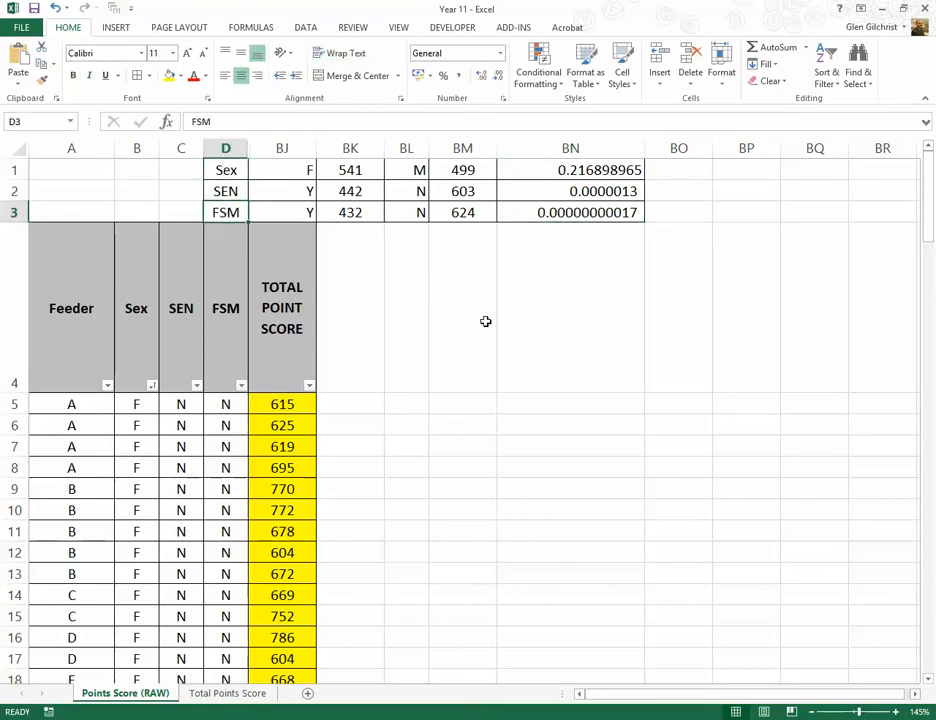
left_click(444, 311)
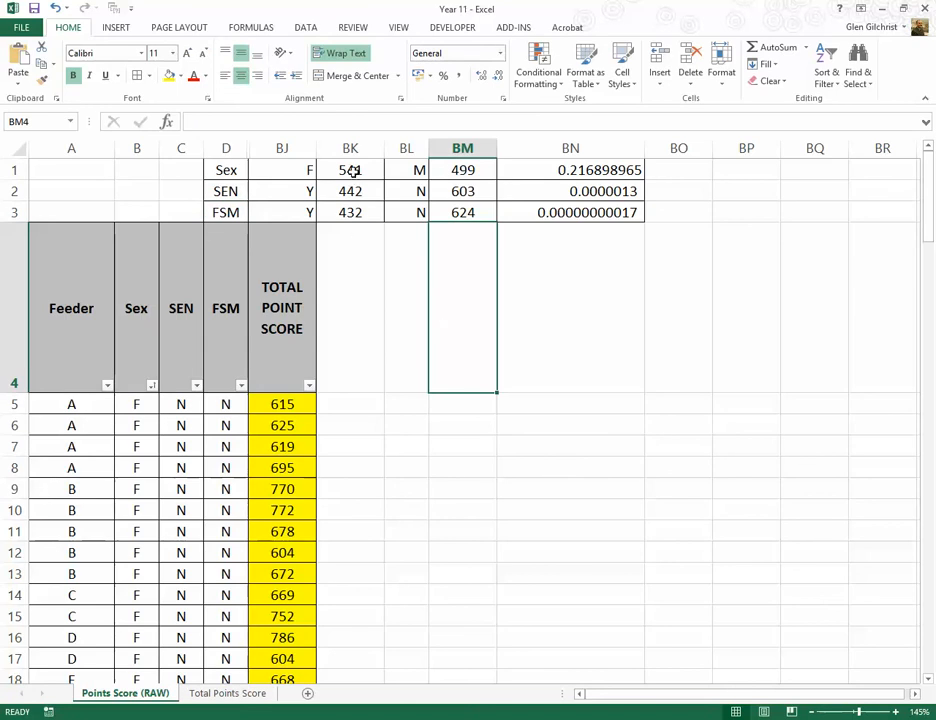
left_click_drag(352, 172, 363, 231)
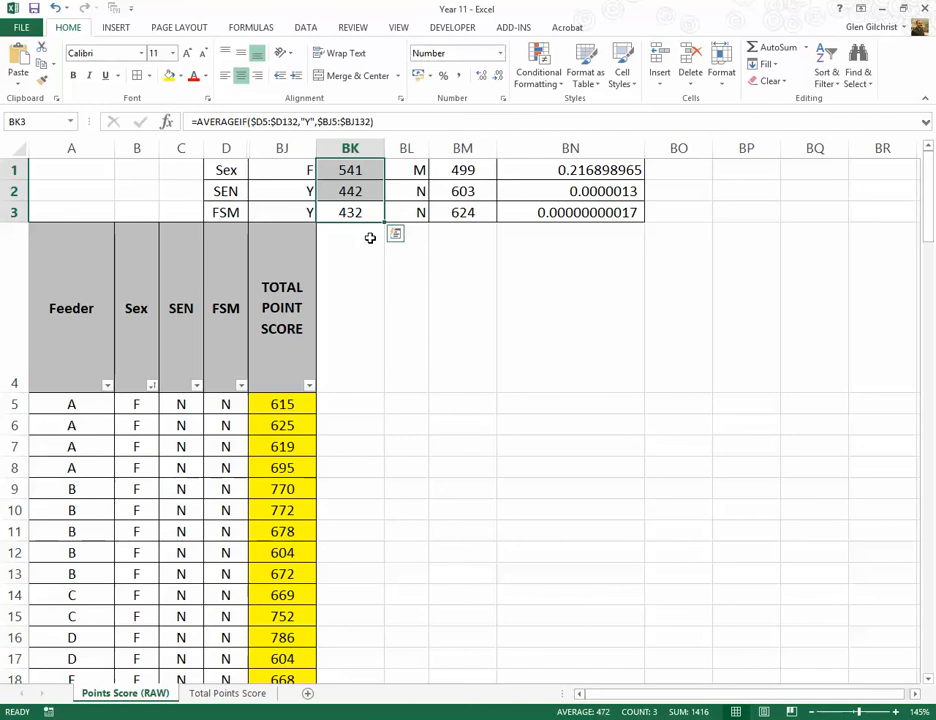
left_click(466, 173)
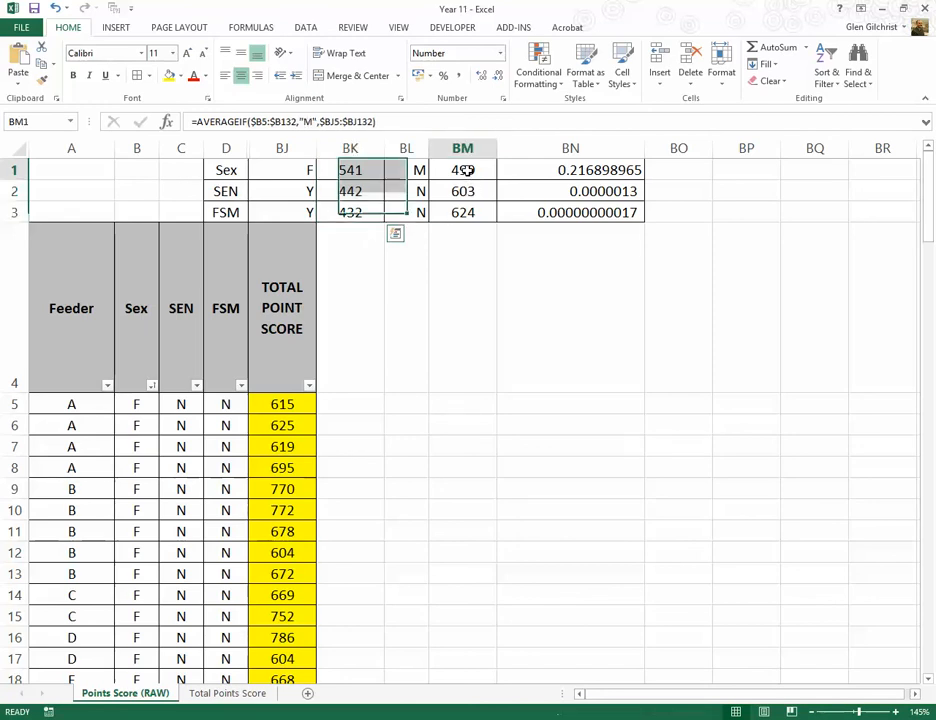
Step: Compare the Sex, SEN and FSM TTEST formulas in BN1:BN3 with the group averages in columns BK and BM
left_click(348, 174)
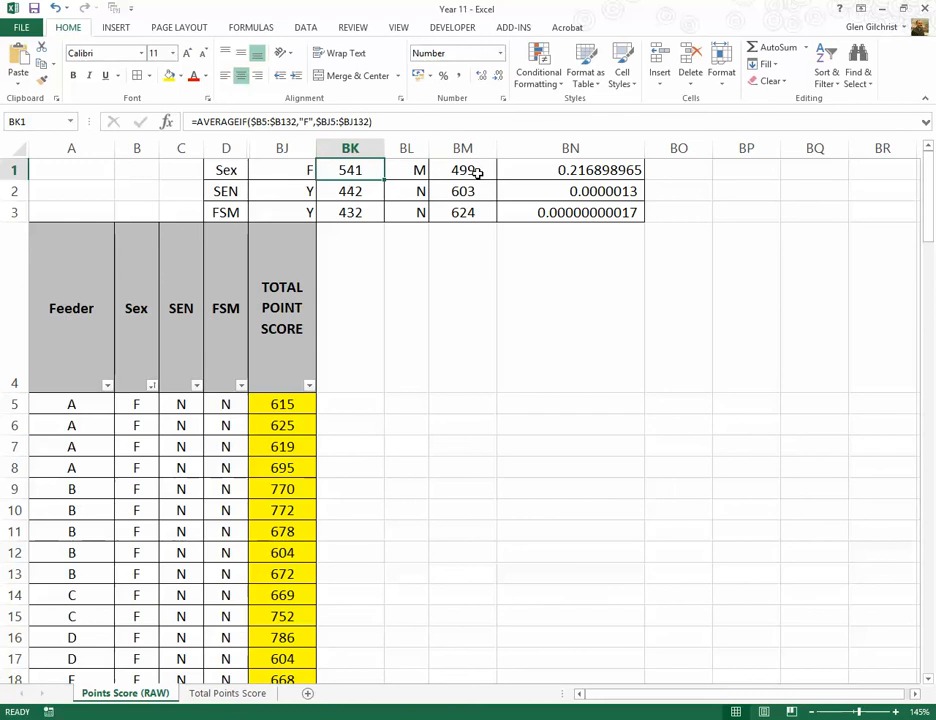
left_click(597, 170)
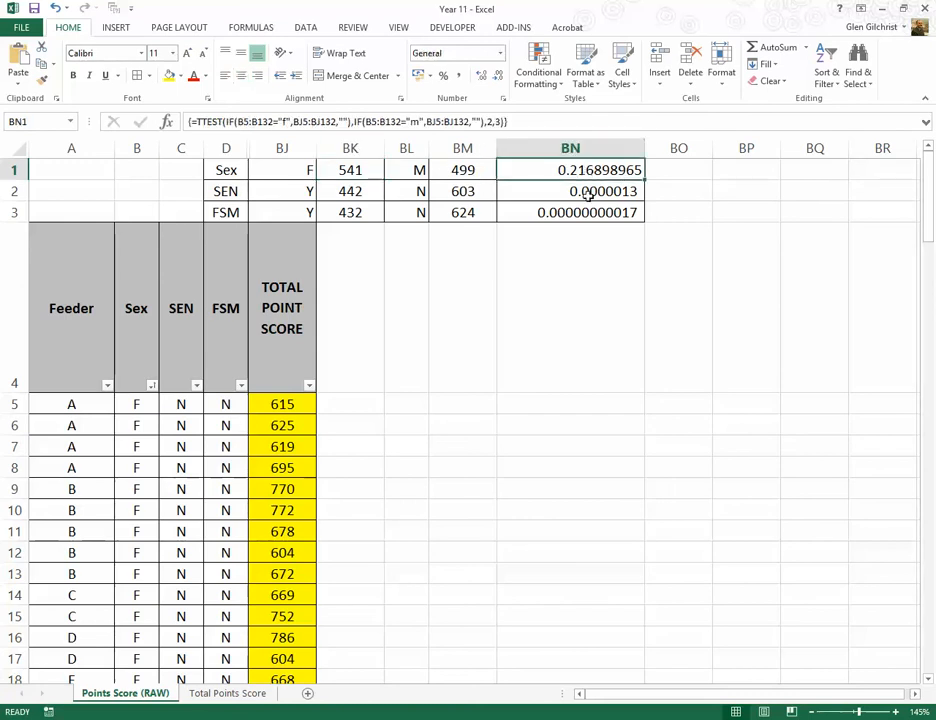
left_click(522, 193)
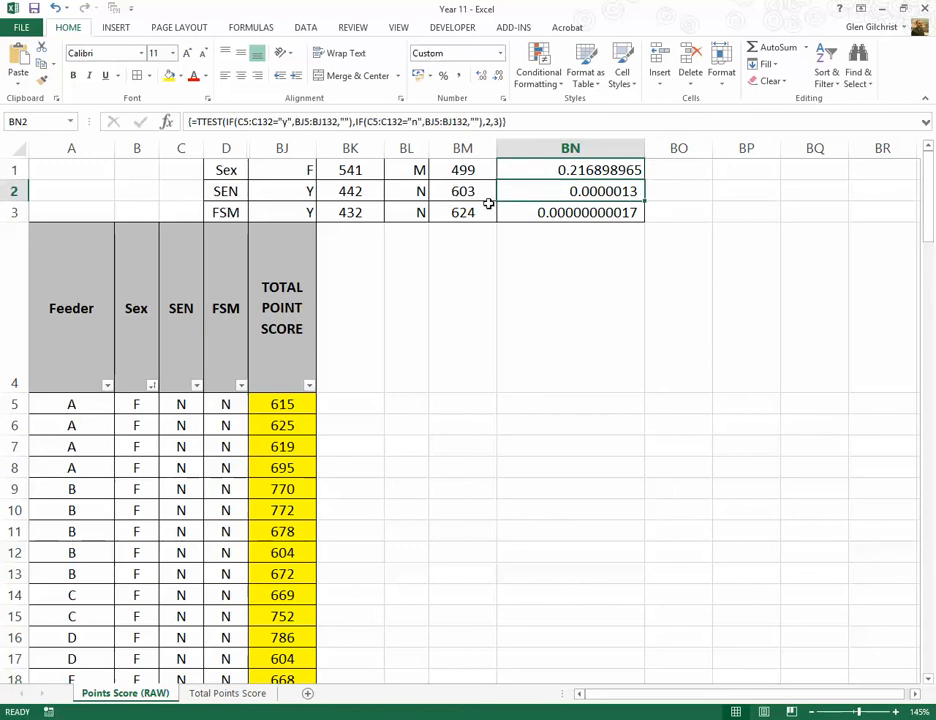
left_click(550, 212)
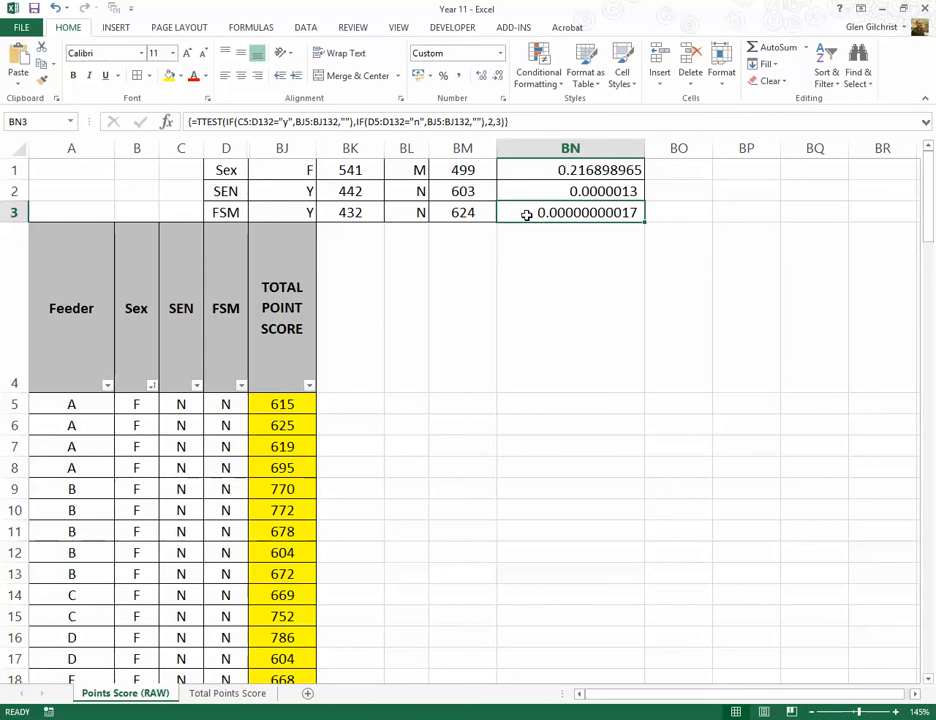
left_click(340, 212)
left_click(455, 216)
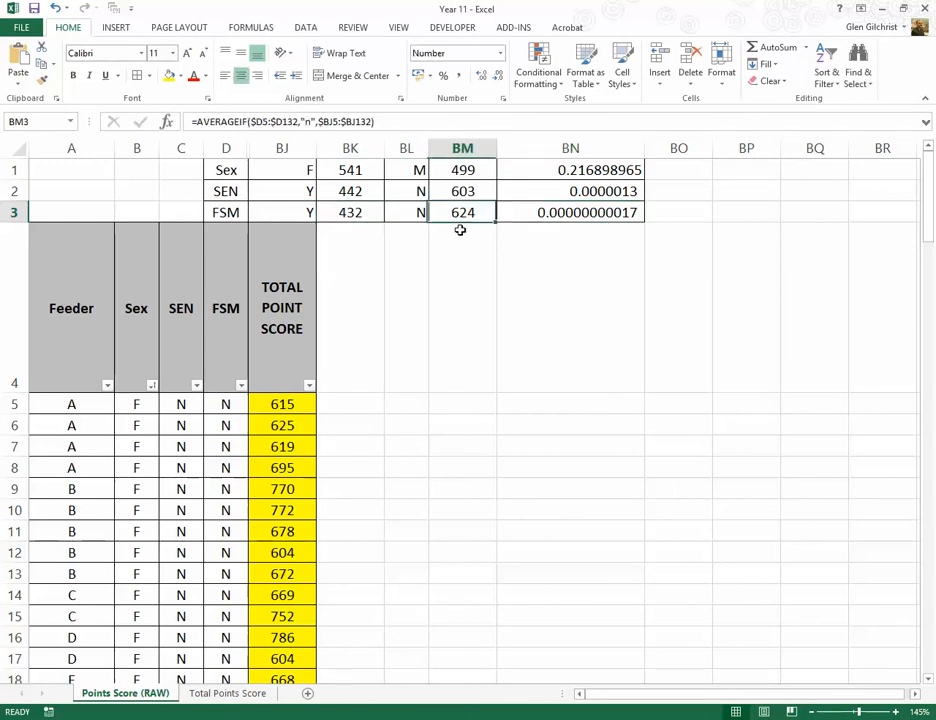
left_click(500, 213)
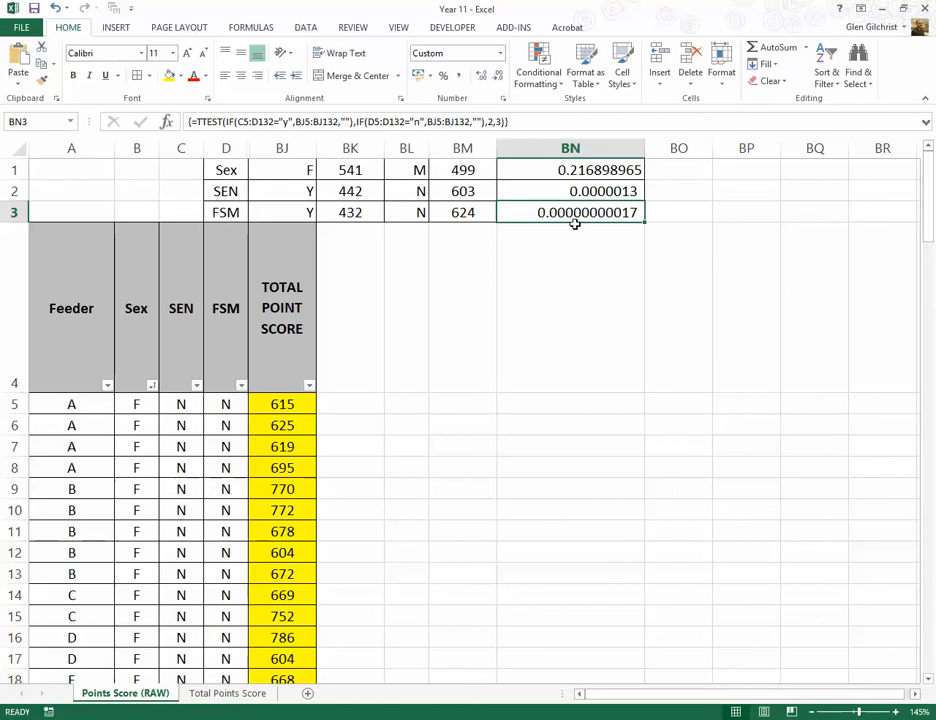
left_click(538, 197)
left_click(547, 214)
Step: Add significance markers beside the TTEST results: "<<<<<<" in BO3, "<<<" in BO2 and "<" in BO1
left_click(675, 222)
type("<<<<<<")
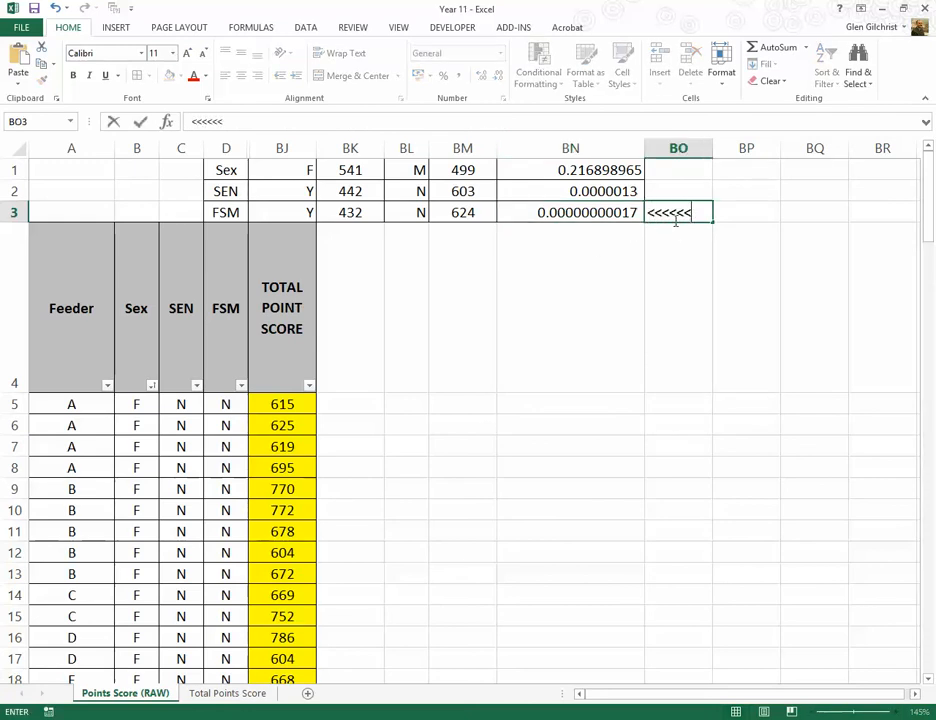
key("Return")
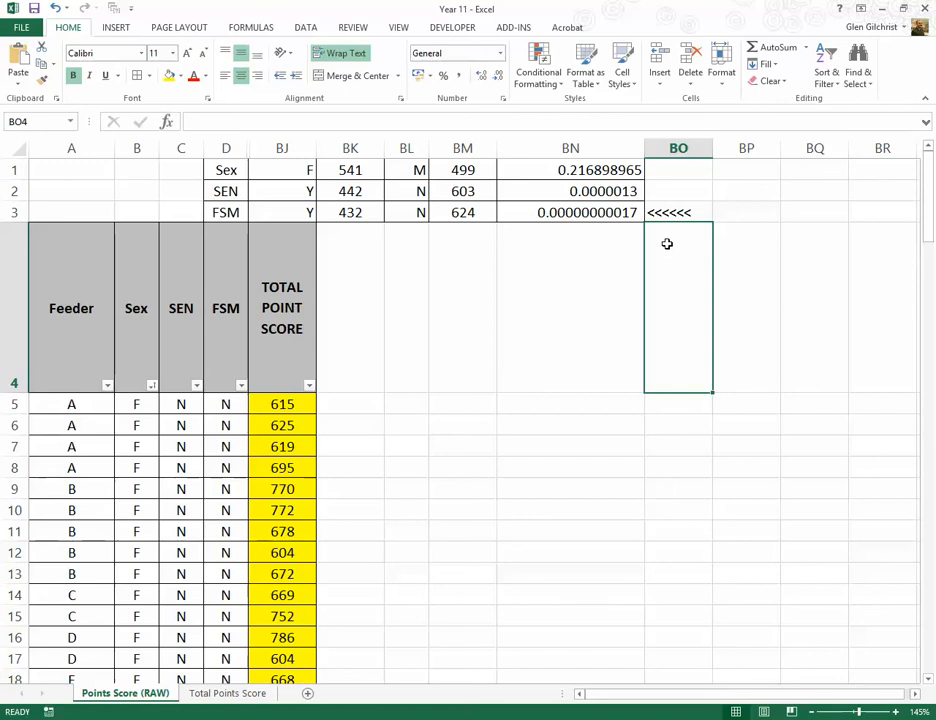
key("Up")
key("Up")
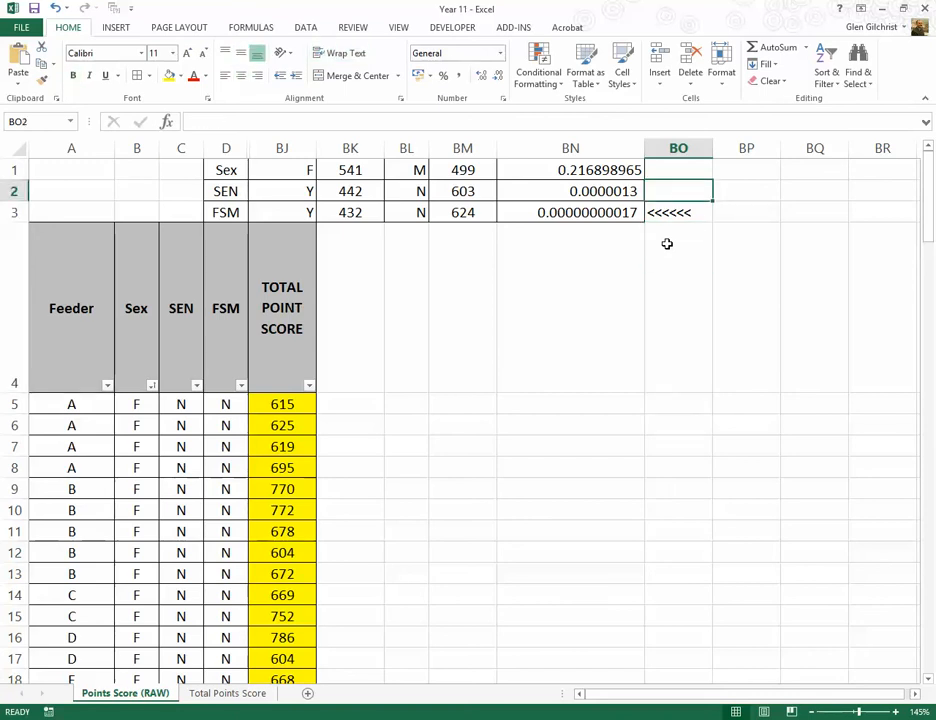
type("<<<")
key("Up")
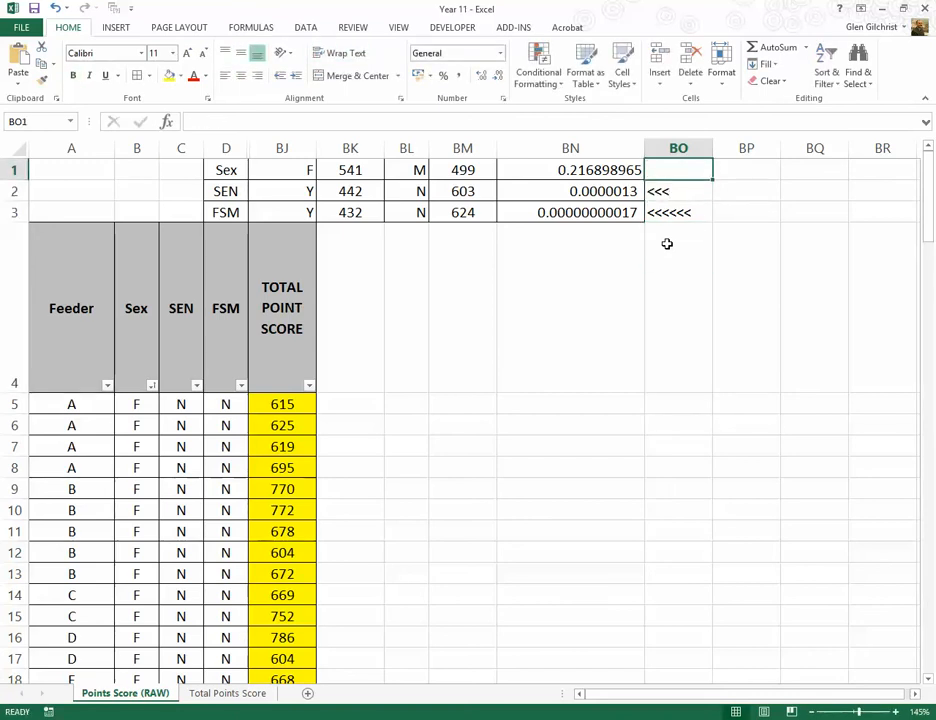
type("<")
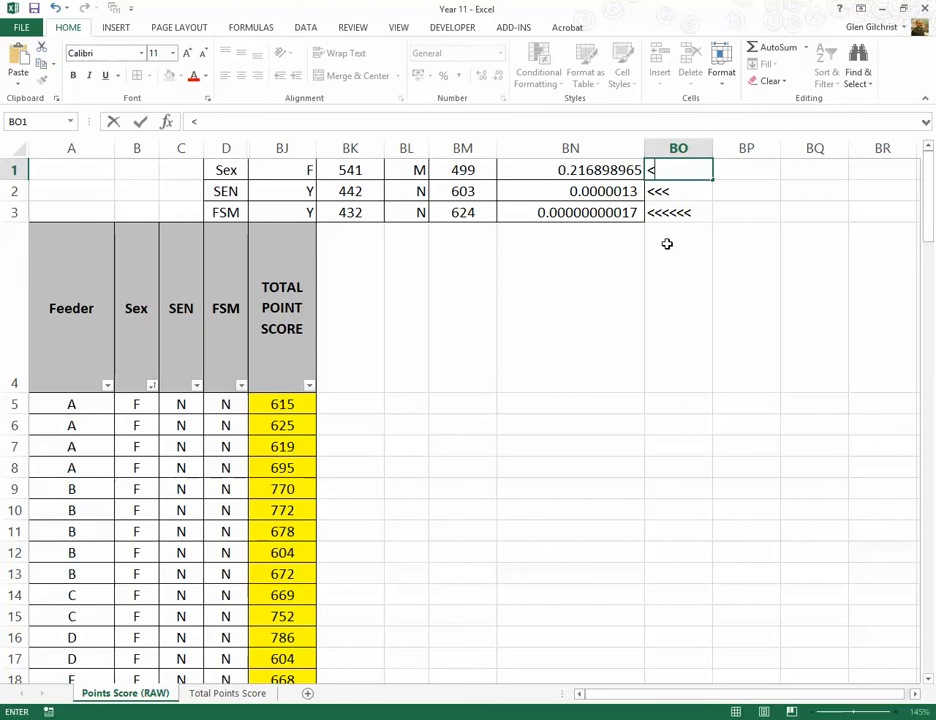
key("Return")
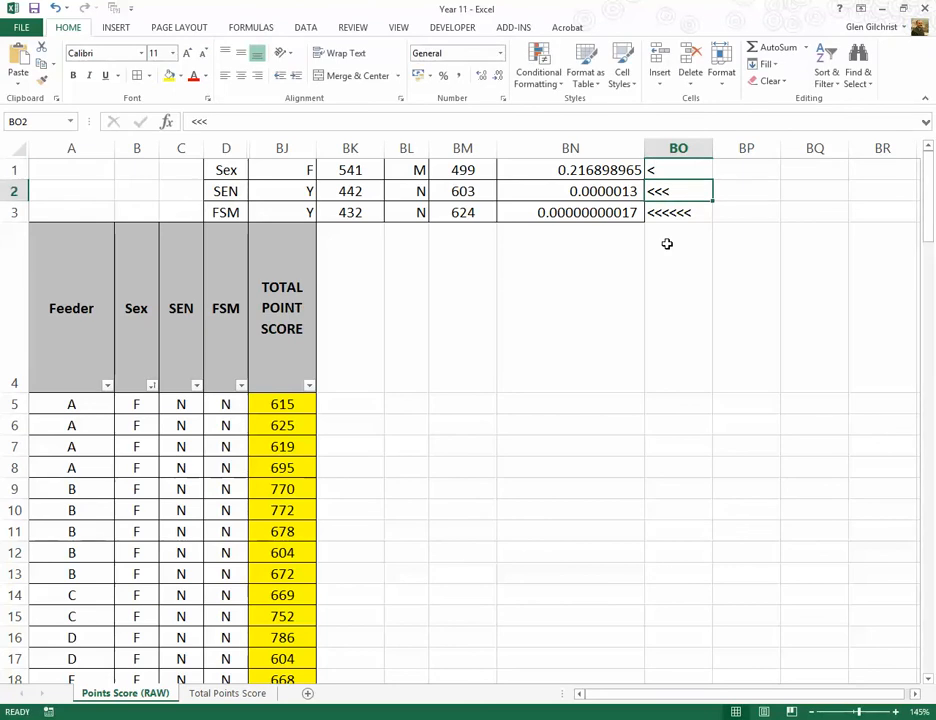
Step: Review the markers in BO1:BO3 against the TTEST results for Sex, SEN and FSM
key("Down")
key("Up")
key("Down")
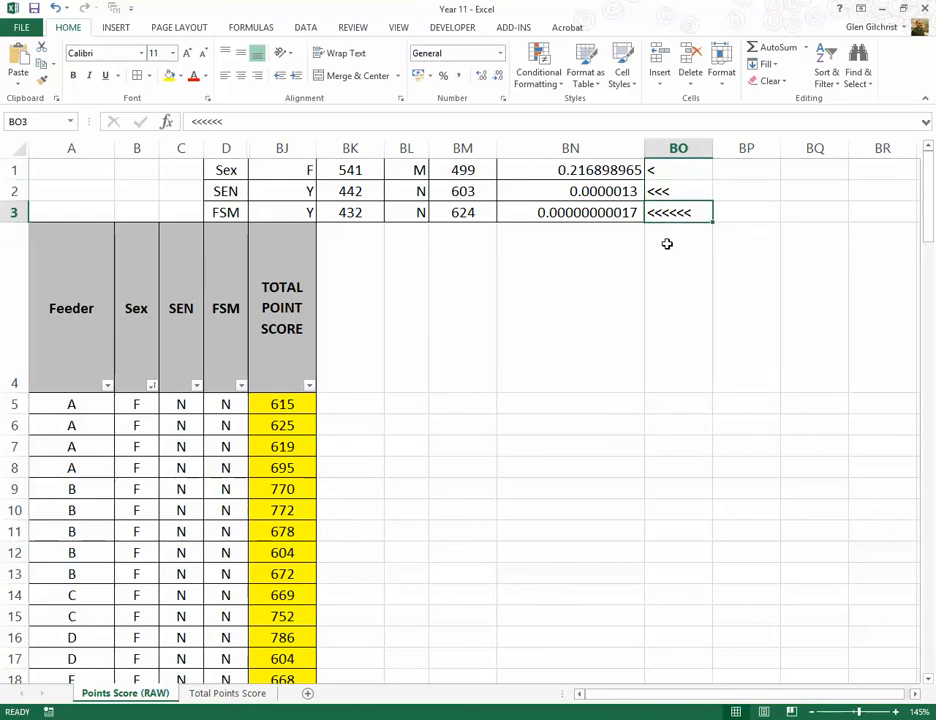
key("Up")
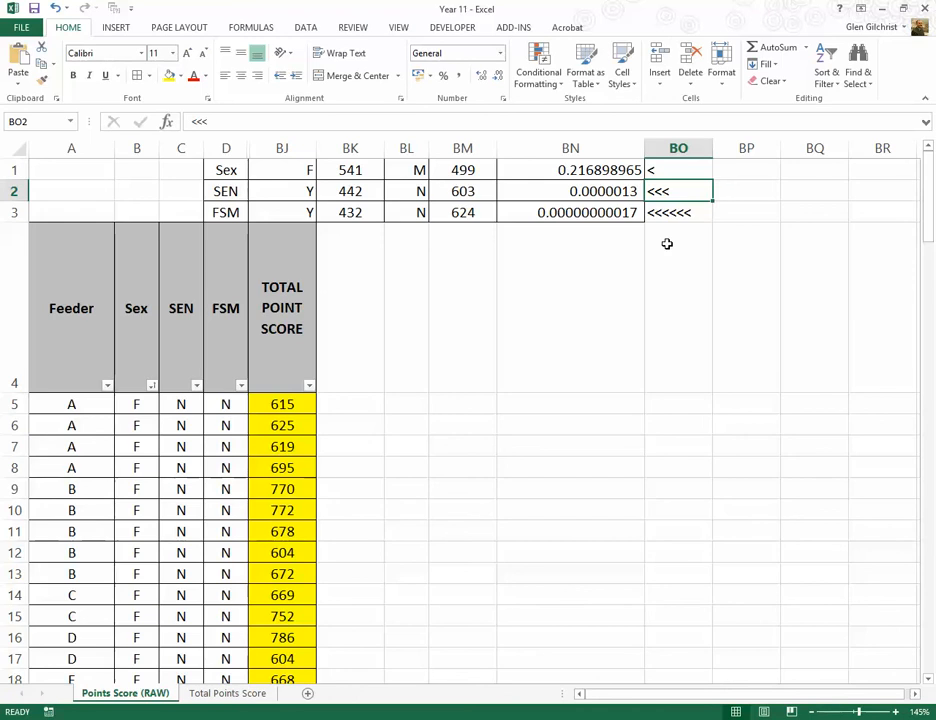
key("Up")
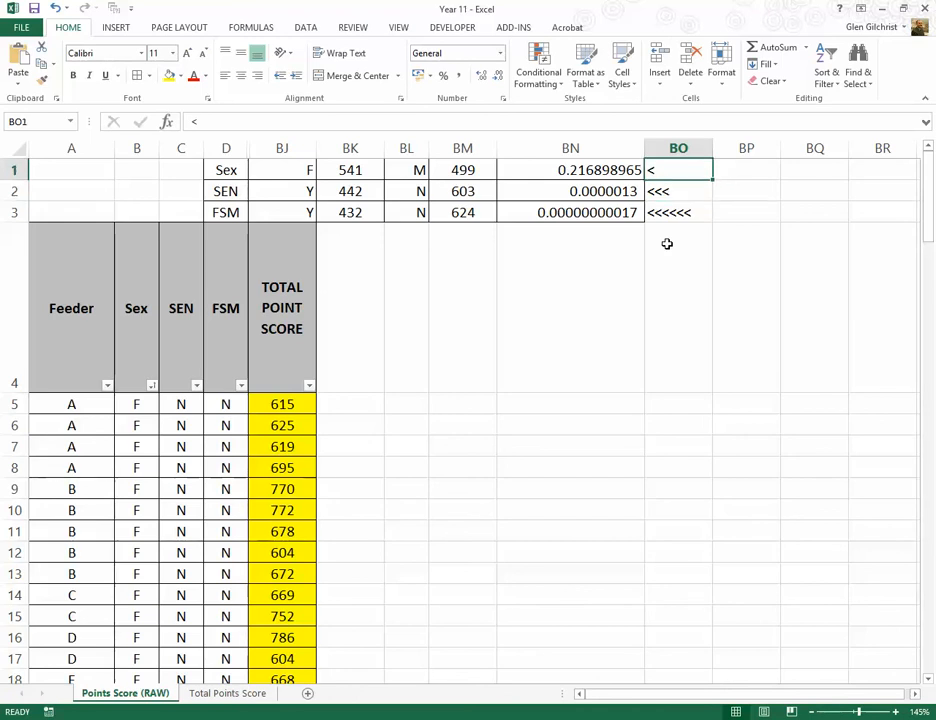
key("Down")
key("Down")
key("Down")
key("Left")
key("Left")
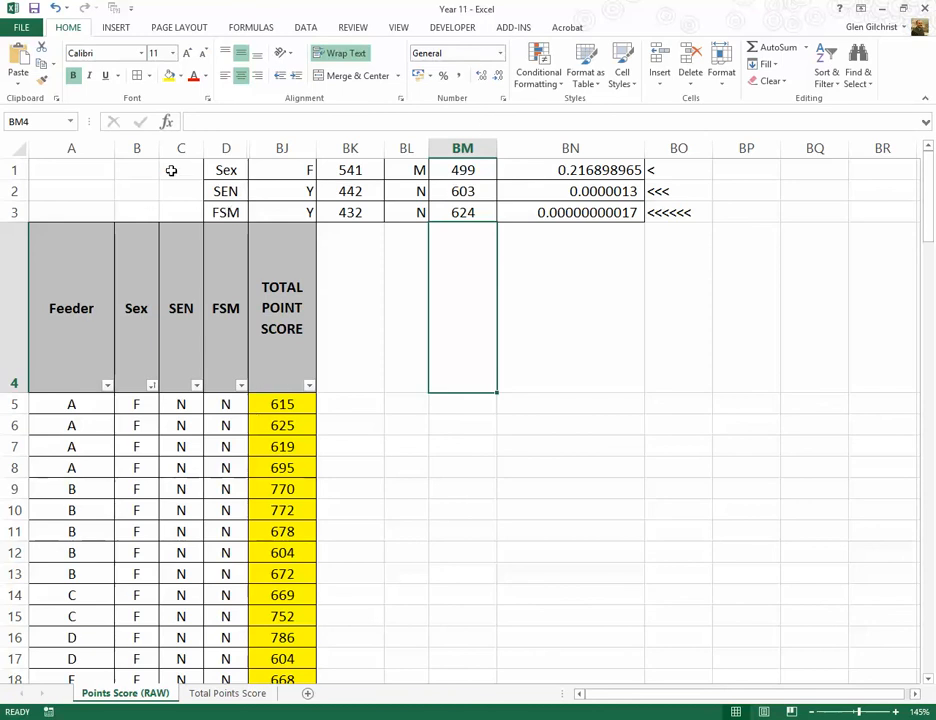
Step: Open the Total Points Score sheet and check the FSM, SEN and SEX row labels in D1:D3
left_click(213, 695)
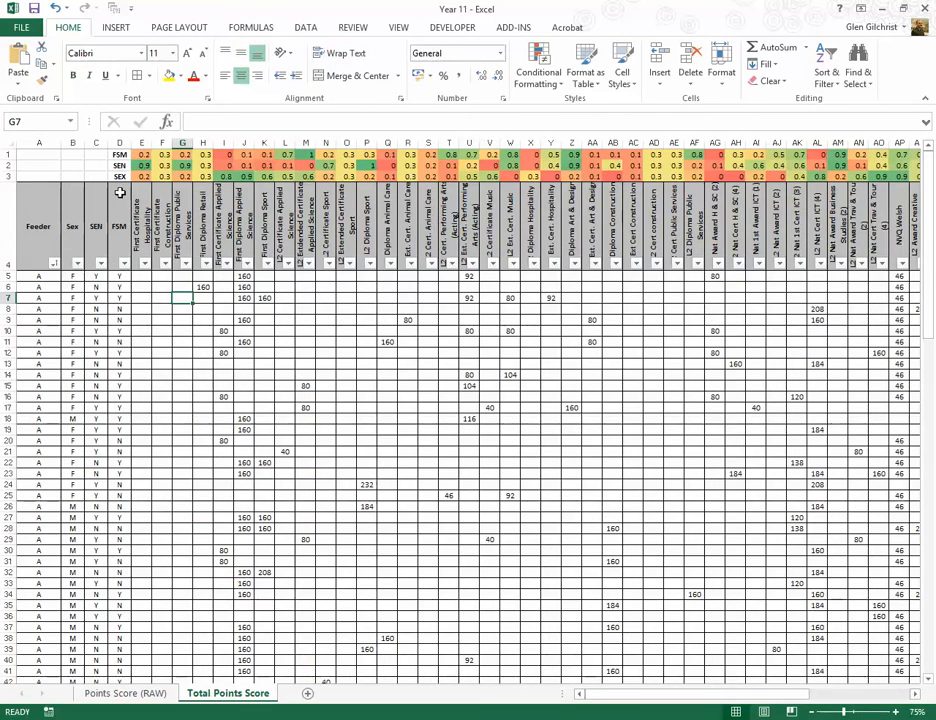
left_click(119, 155)
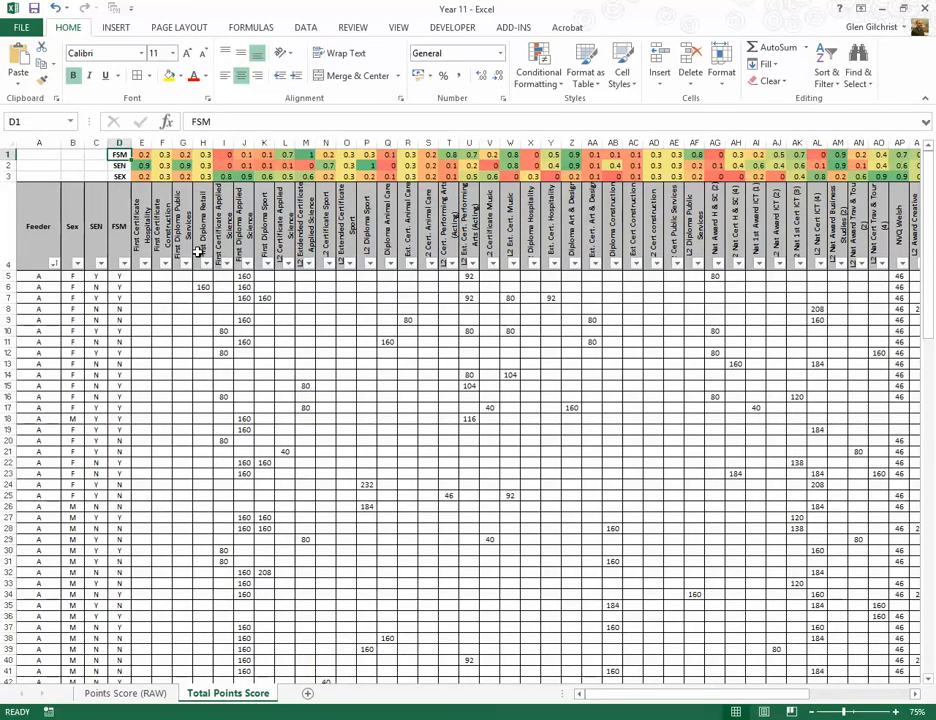
key("Down")
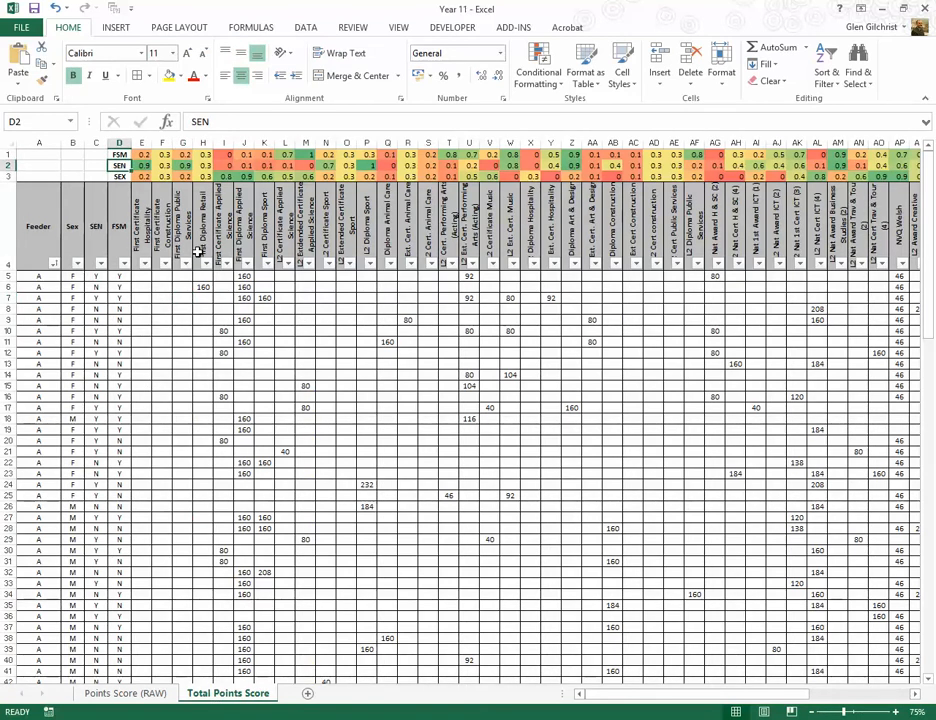
key("Down")
key("Up")
key("Up")
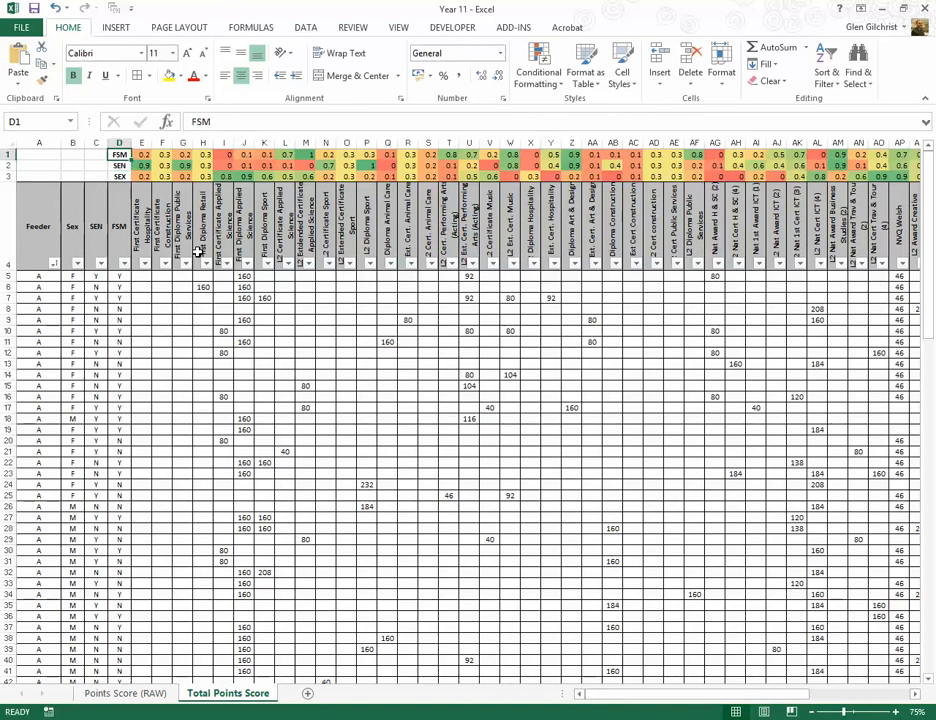
Step: Examine the FSM TTEST array formulas for the first few courses in row 1, starting at E1
key("Right")
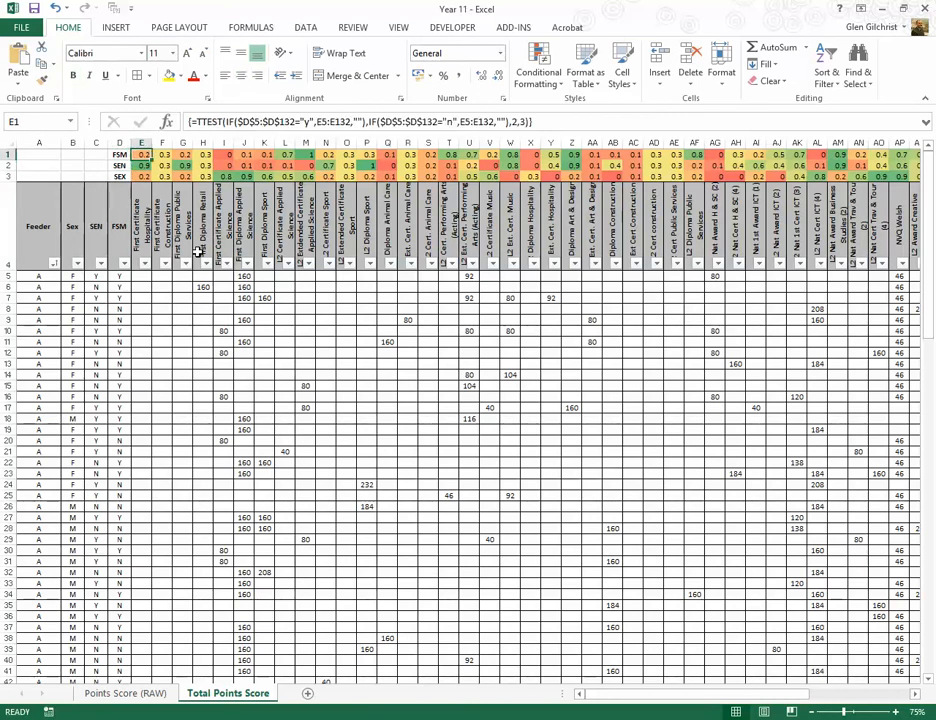
key("Right")
key("Right")
key("Right")
key("Left")
key("Left")
key("Left")
key("Left")
key("Left")
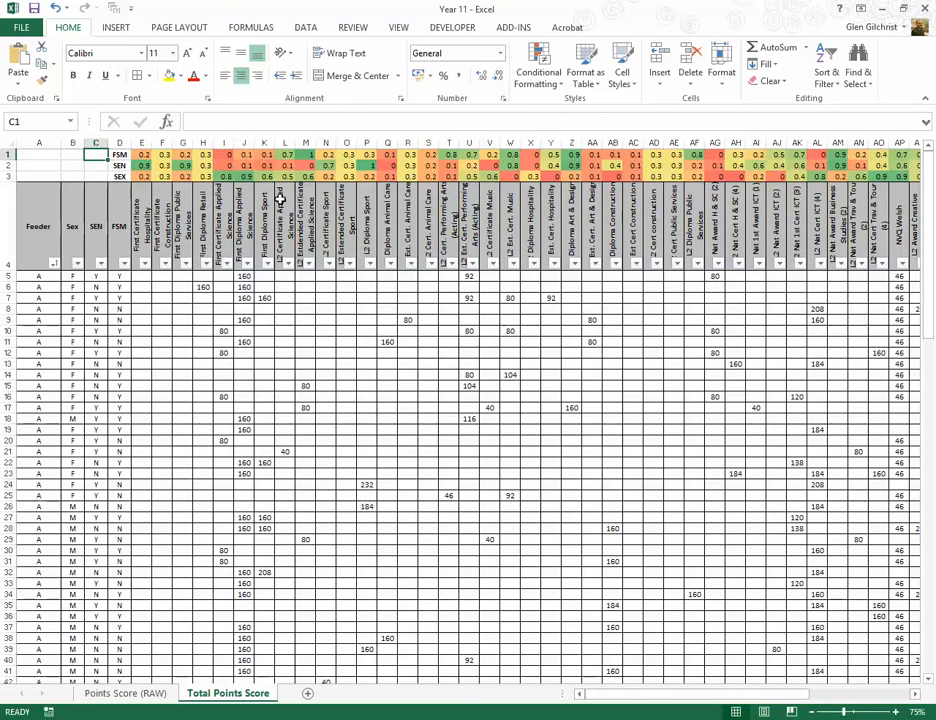
Step: Examine the FSM TTEST results along row 1 across the remaining courses, ending at the GCSE\SC column
key("Right")
key("Right")
key("Right")
key("Right")
key("Right")
key("Right")
key("Right")
key("Right")
key("Right")
key("Right")
key("Right")
key("Right")
key("Right")
key("Right")
key("Right")
key("Right")
key("Right")
key("Right")
key("Right")
key("Right")
key("Right")
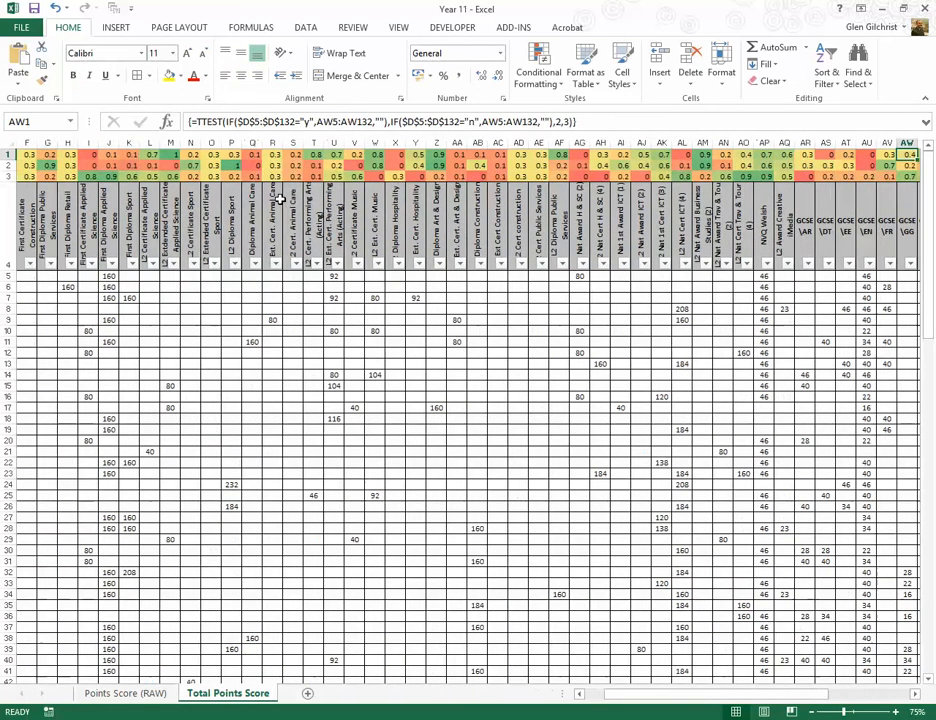
key("Right")
key("Right")
key("Right")
key("Right")
key("Right")
key("Right")
key("Right")
key("Left")
key("Left")
key("Left")
key("Left")
key("Left")
key("Left")
key("Left")
key("Left")
key("Left")
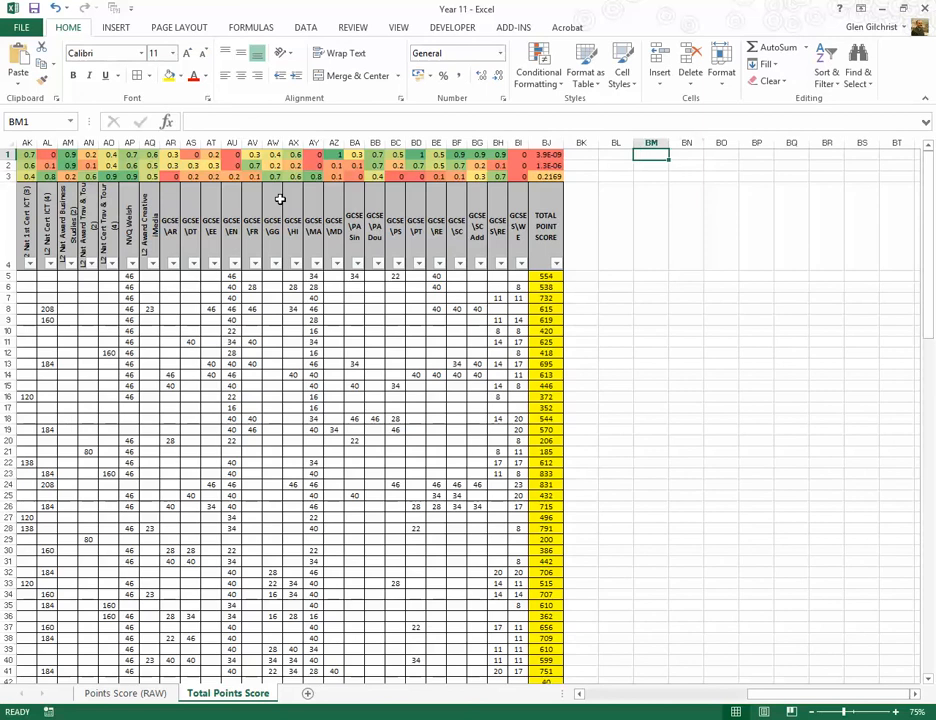
key("Left")
key("Left")
key("Left")
key("Left")
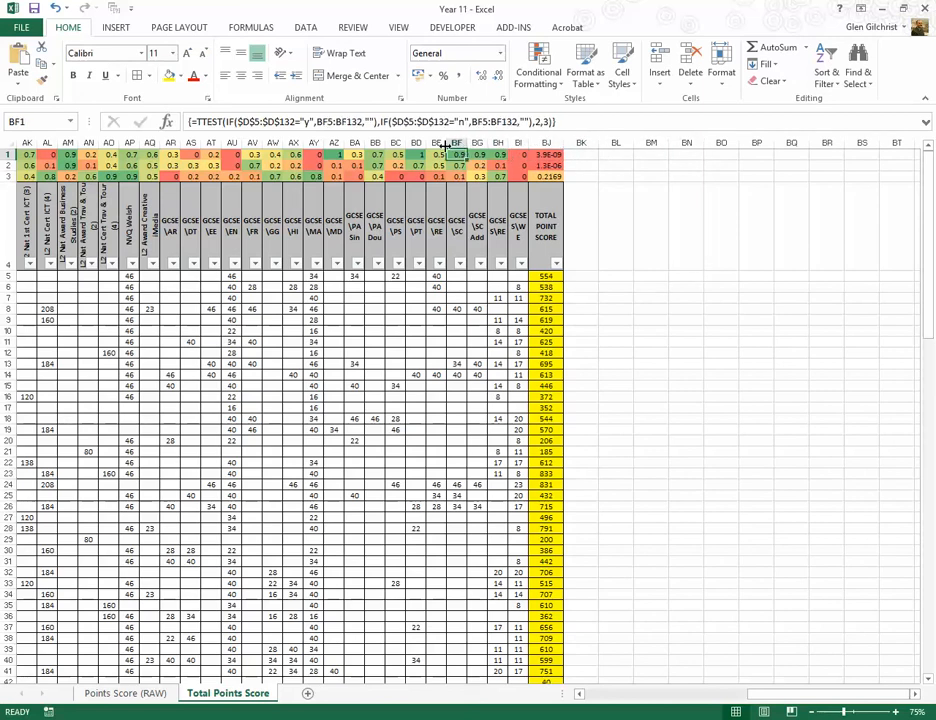
Step: Inspect the GCSE\SC heading and its FSM, SEN and SEX TTEST formulas in BF1:BF3
left_click(454, 262)
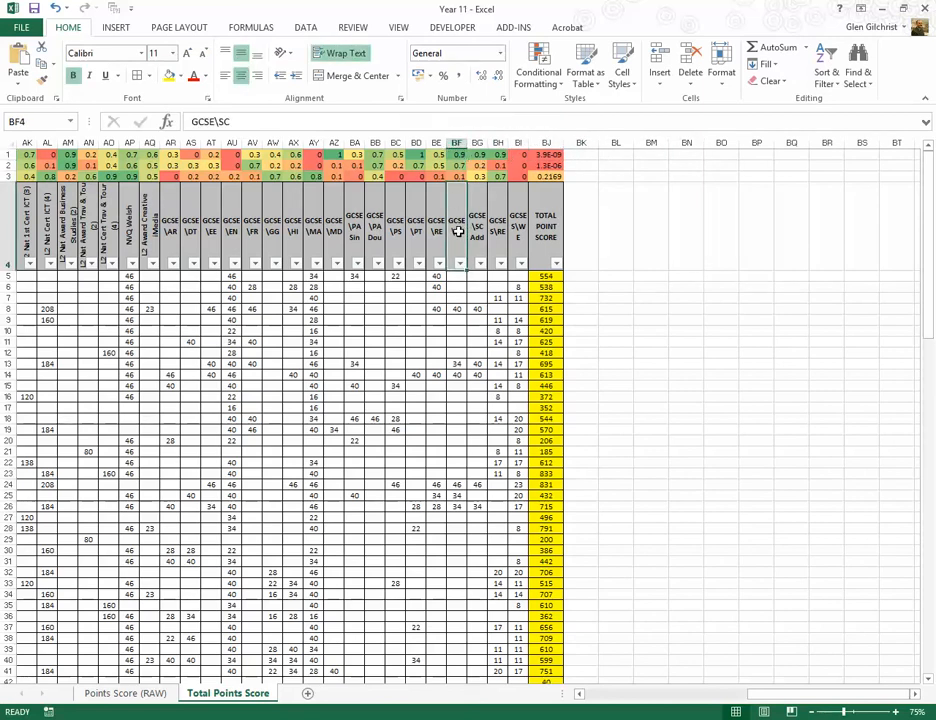
key("Up")
key("Up")
key("Up")
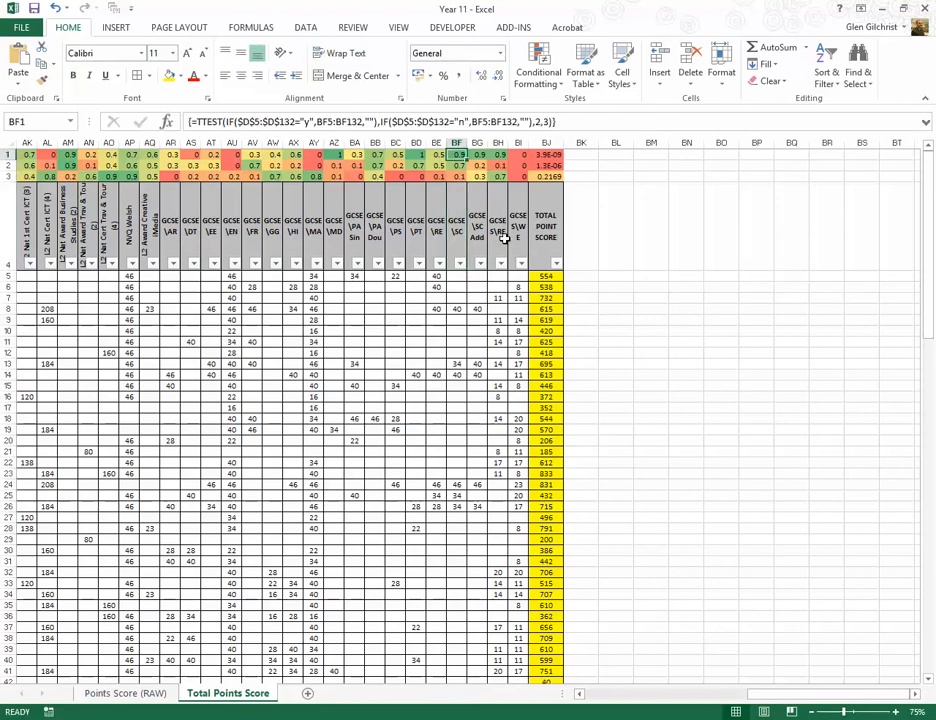
key("Down")
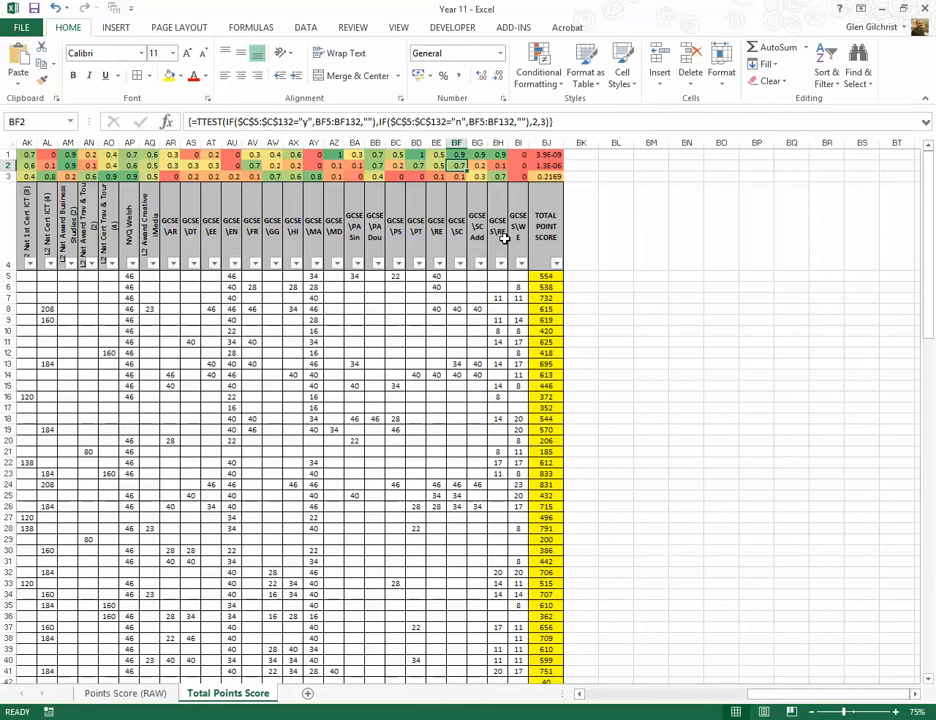
key("Down")
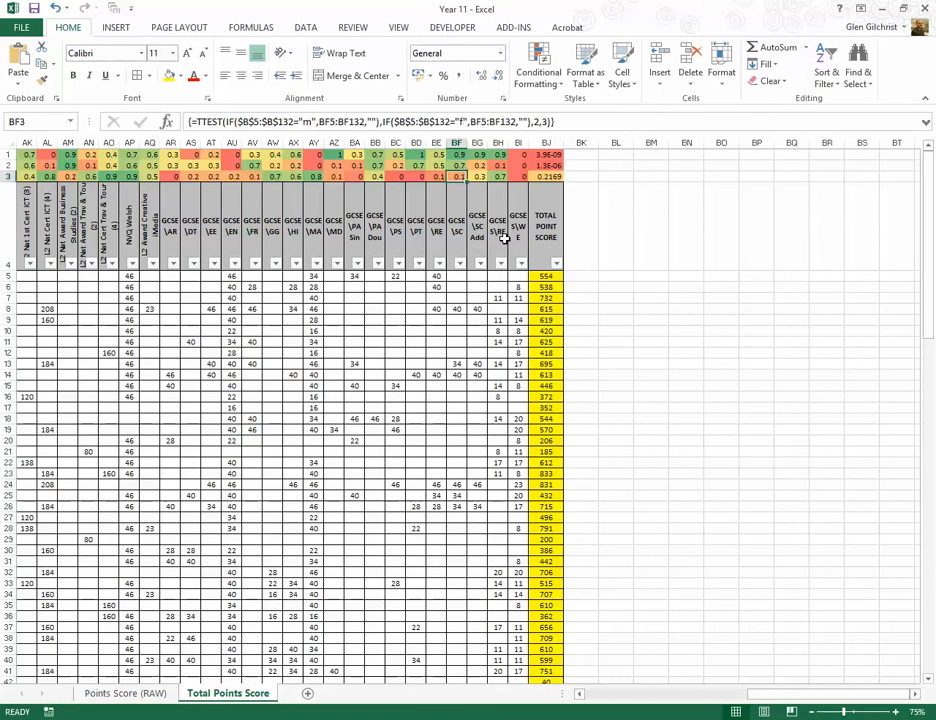
Step: Check the SEX label in D3, then compare GCSE\SC's three TTEST results and inspect its SEX formula in BF3
key("Home")
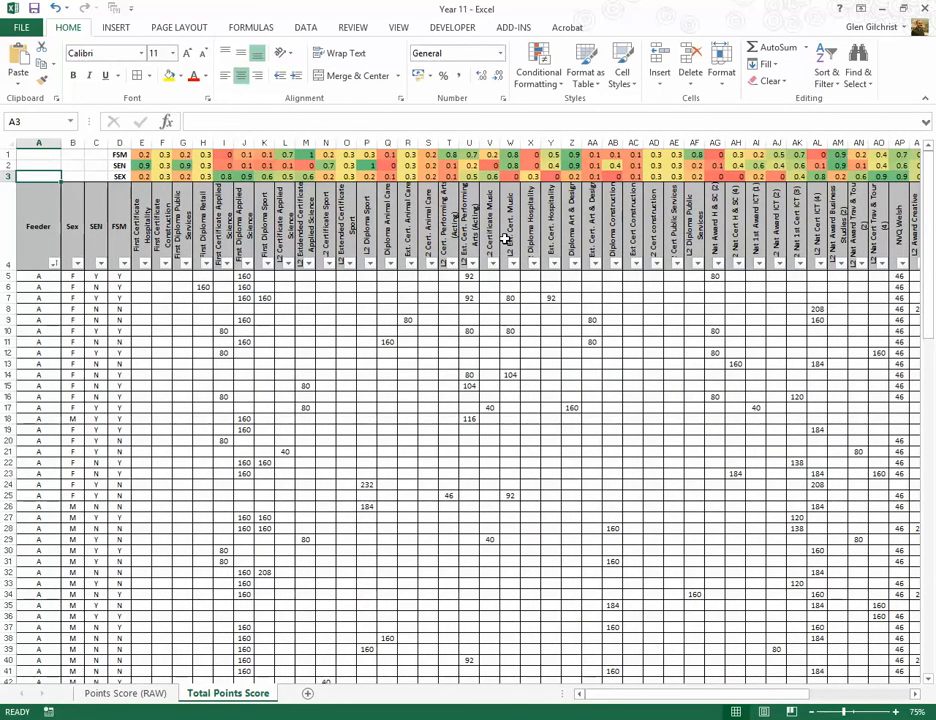
key("Right")
key("Right")
key("Right")
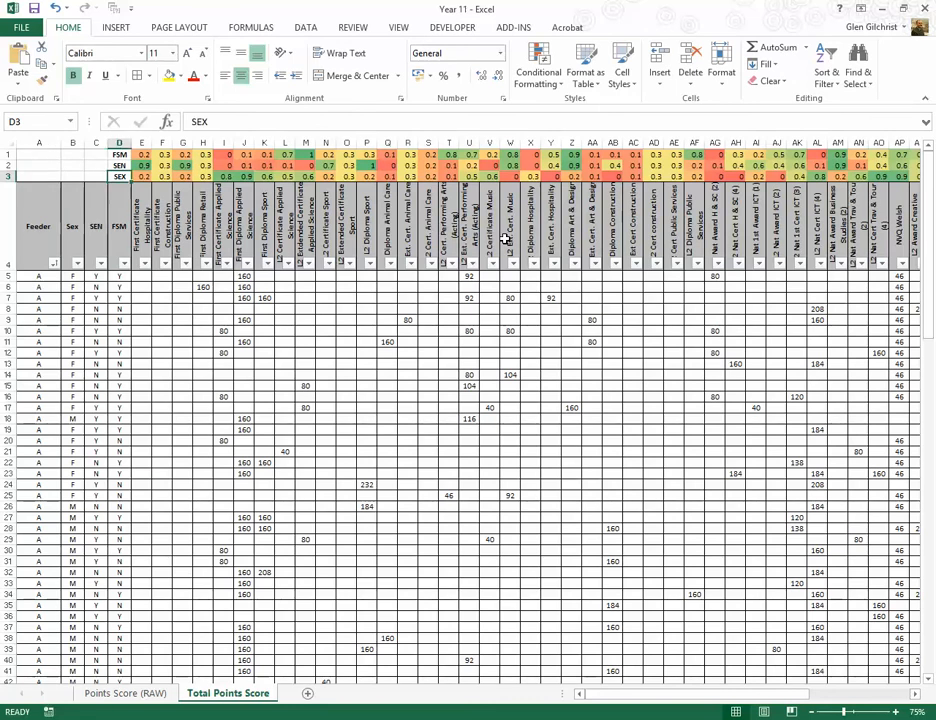
key("ctrl+Right")
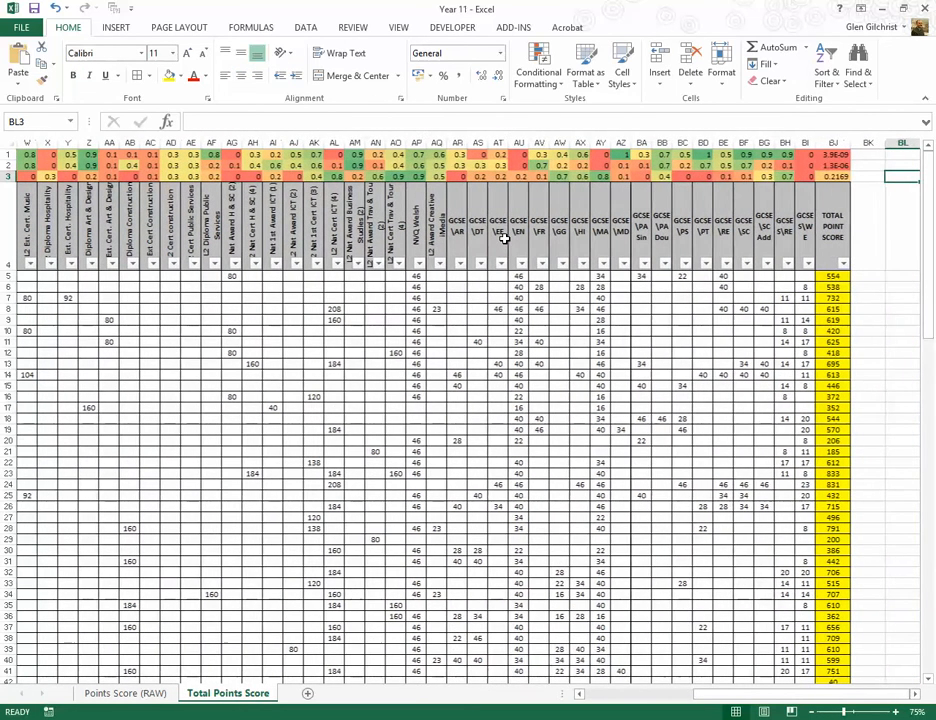
key("Left")
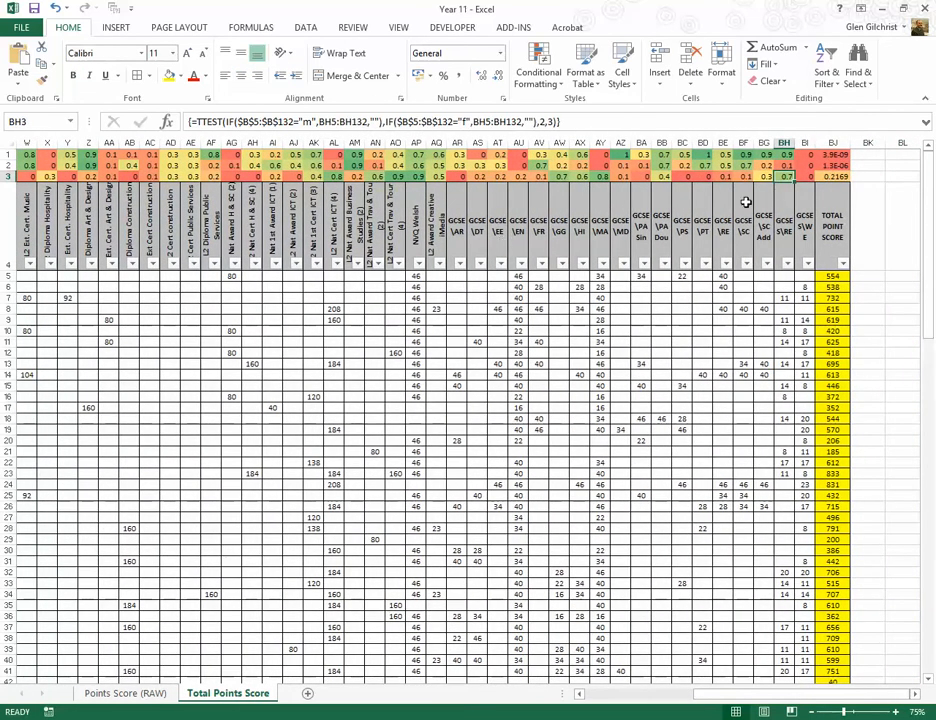
mouse_move(746, 167)
left_mouse_down()
mouse_move(746, 158)
mouse_move(746, 177)
left_mouse_up()
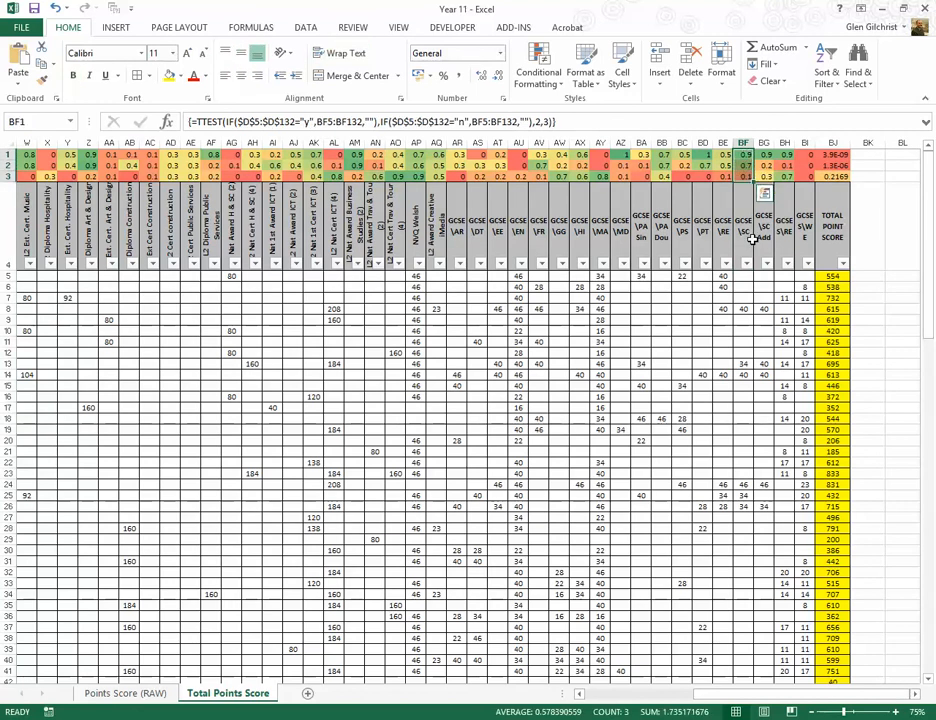
left_click(743, 177)
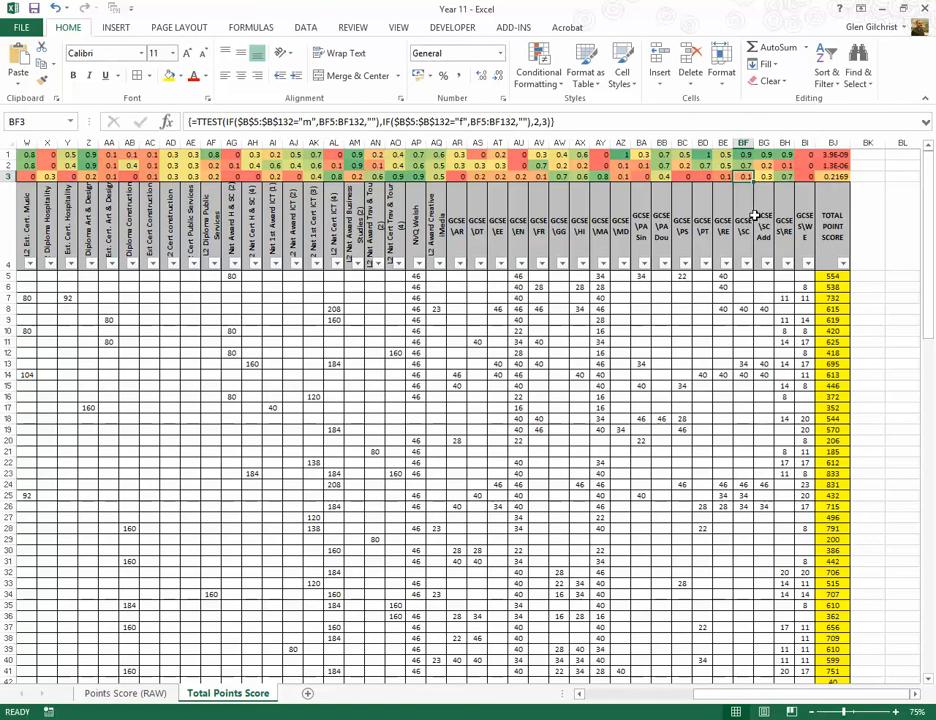
Step: Compare the FSM, SEN and SEX TTEST results for GCSE\SC and GCSE\SC Add in BF1:BG3, and check the heading in BG4
left_click_drag(744, 155, 766, 178)
left_click(764, 218)
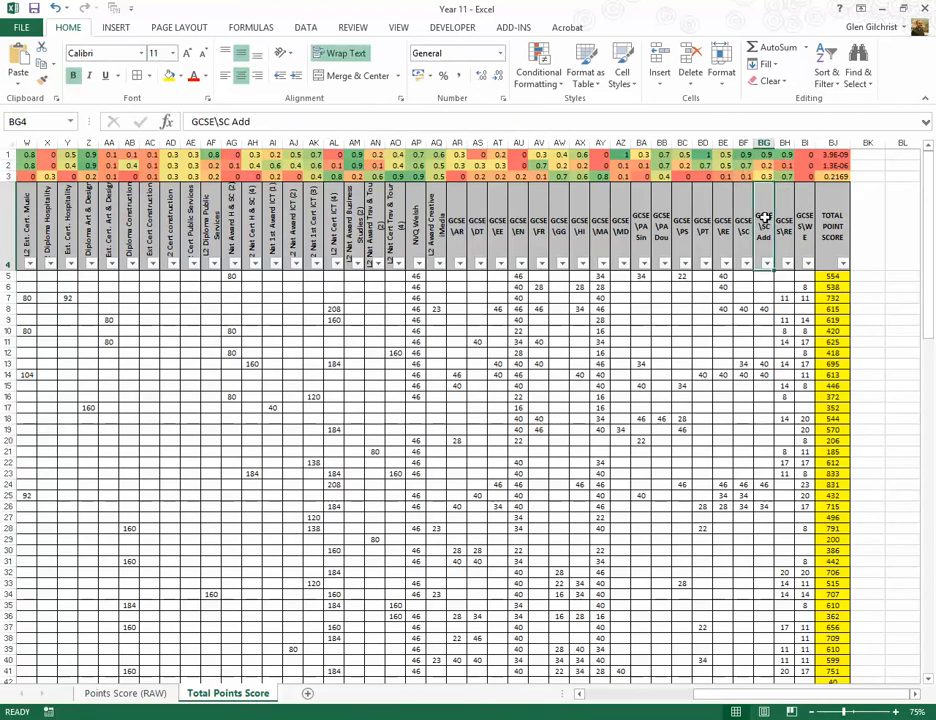
key("Up")
key("Left")
key("Left")
key("Left")
key("Left")
key("Left")
key("Left")
key("Left")
key("Left")
key("Left")
key("Left")
key("Left")
key("Left")
key("Left")
key("Left")
key("Left")
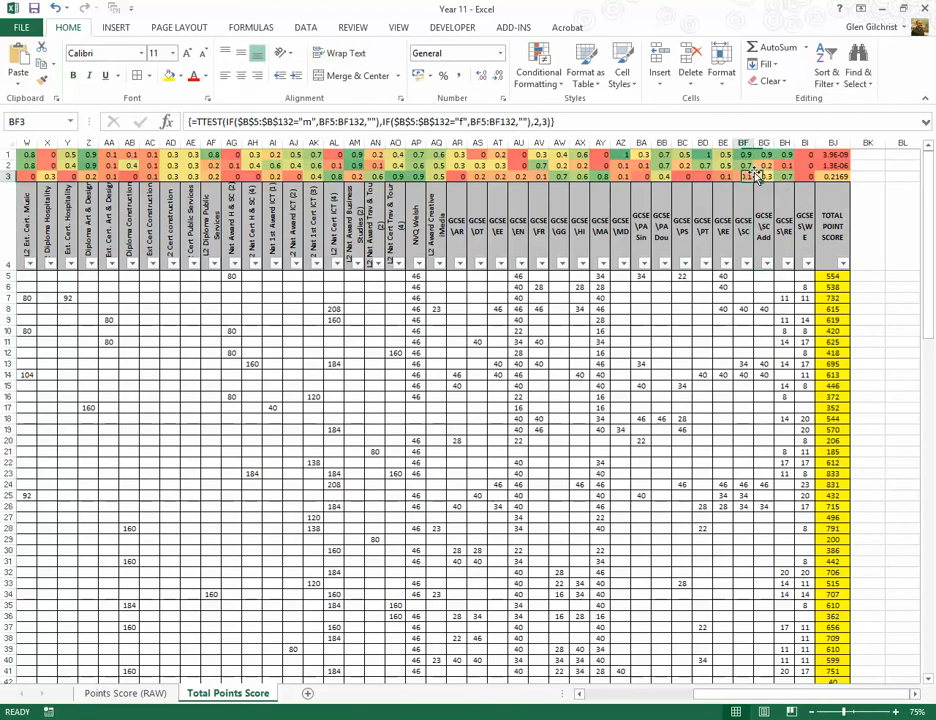
Step: Check the First Diploma Applied Science heading in J4 and the First Certificate Applied Science heading in I4
key("Left")
key("Left")
key("Left")
key("Left")
key("Left")
key("Left")
key("Left")
key("Left")
key("Left")
key("Left")
key("Left")
key("Left")
key("Left")
key("Left")
key("Left")
key("Left")
key("Left")
key("Left")
key("Left")
key("Left")
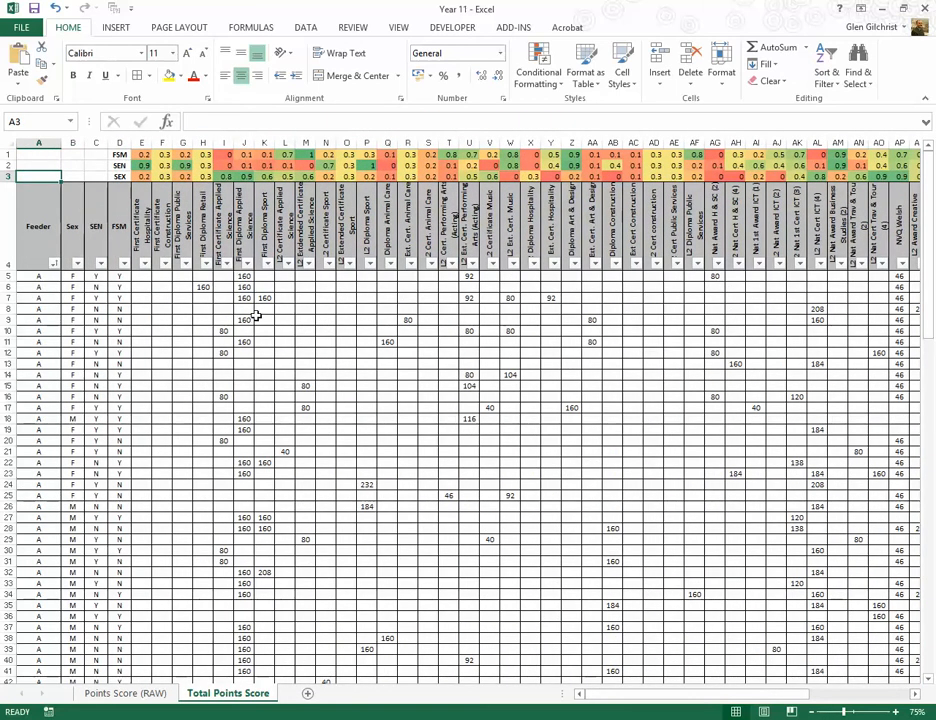
left_click(243, 250)
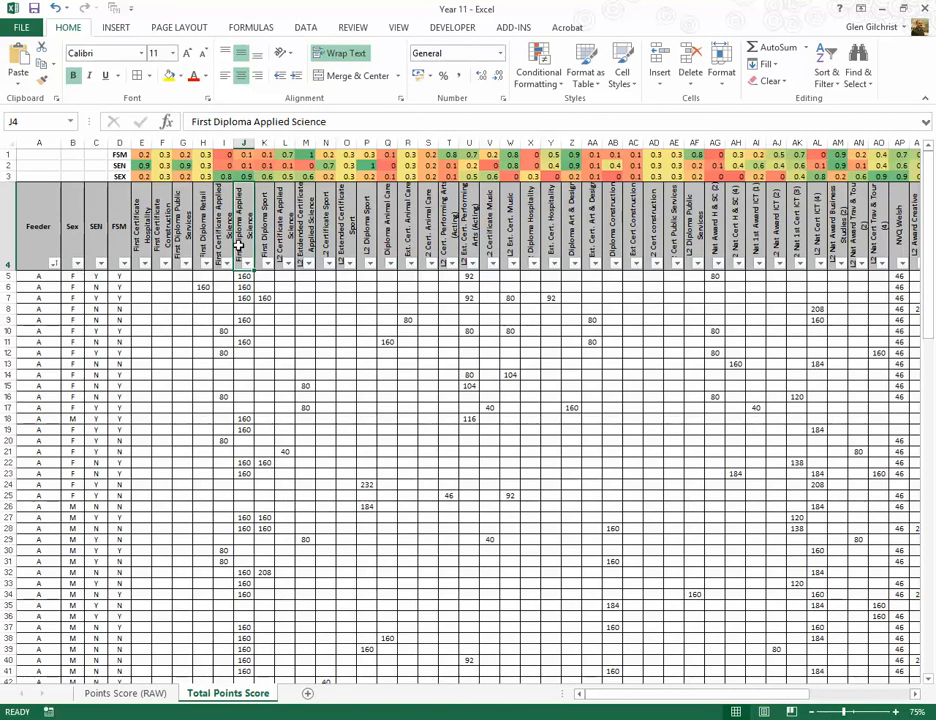
left_click(222, 226)
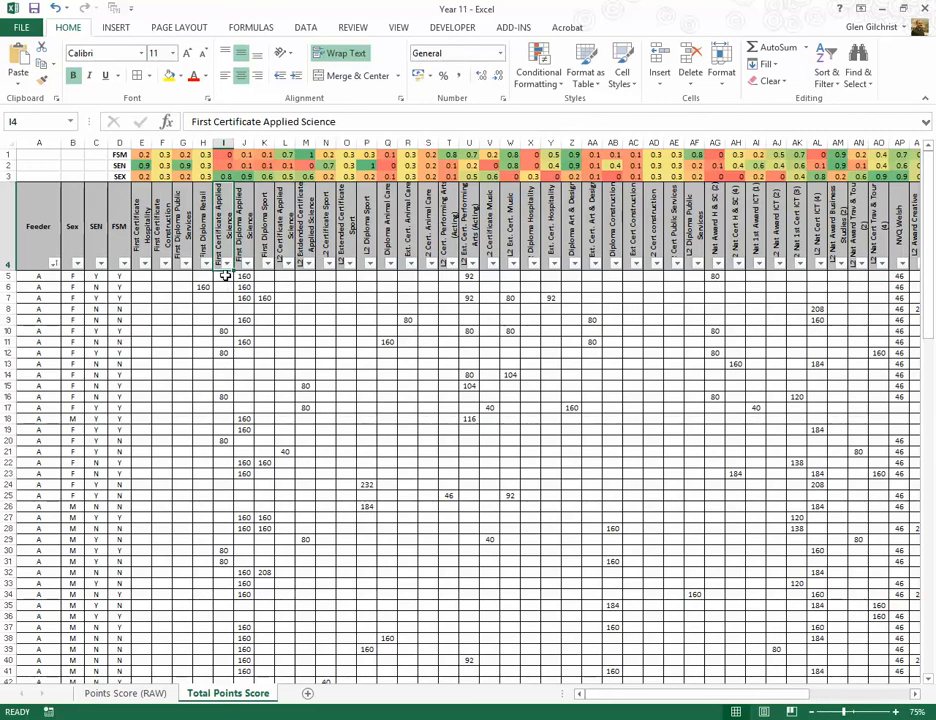
Step: Inspect First Certificate Applied Science's FSM and SEN TTEST results in I1:I2, and compare its heading with First Diploma Applied Science
left_click(226, 165)
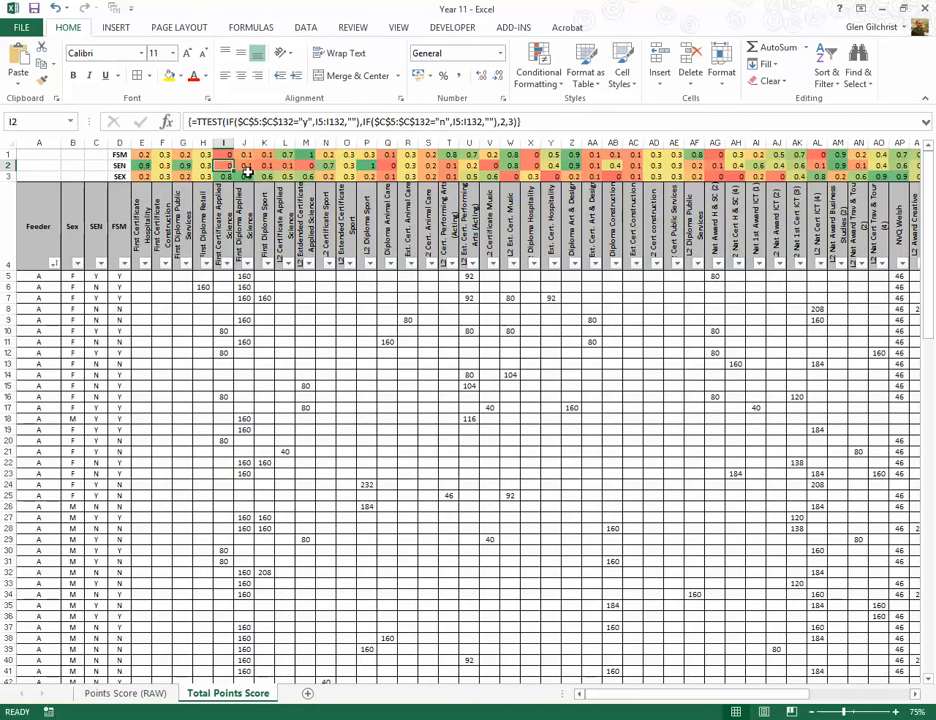
key("shift+Up")
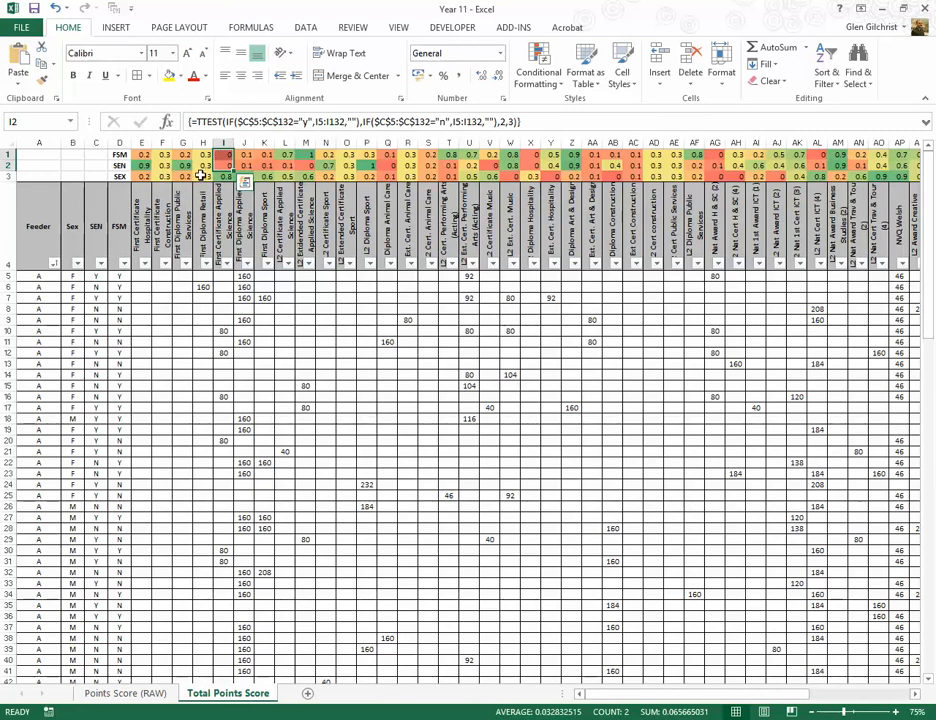
left_click(226, 166)
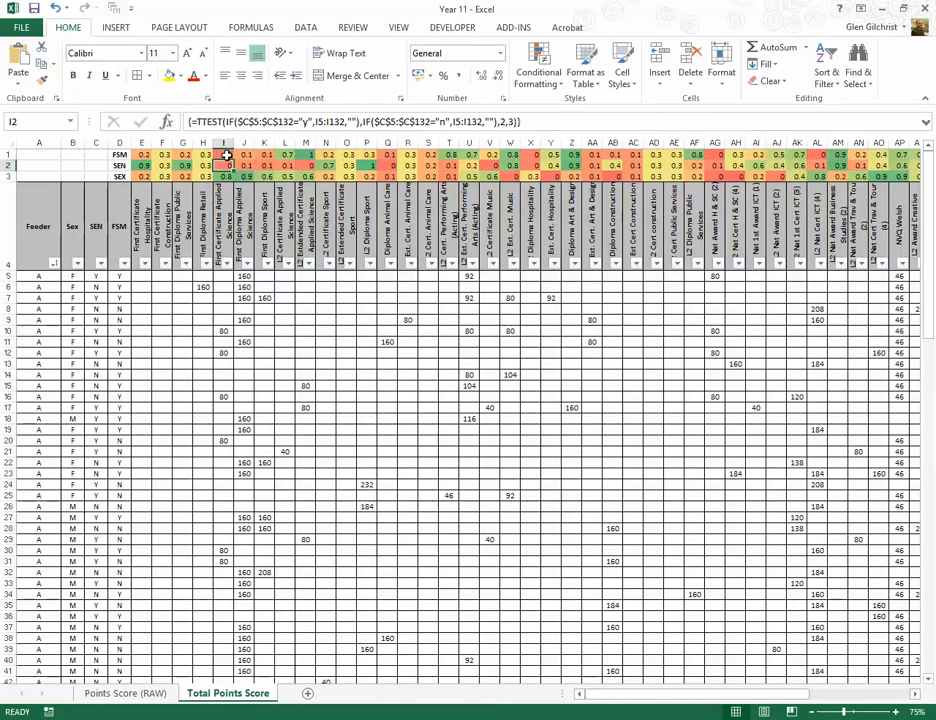
left_click(218, 197)
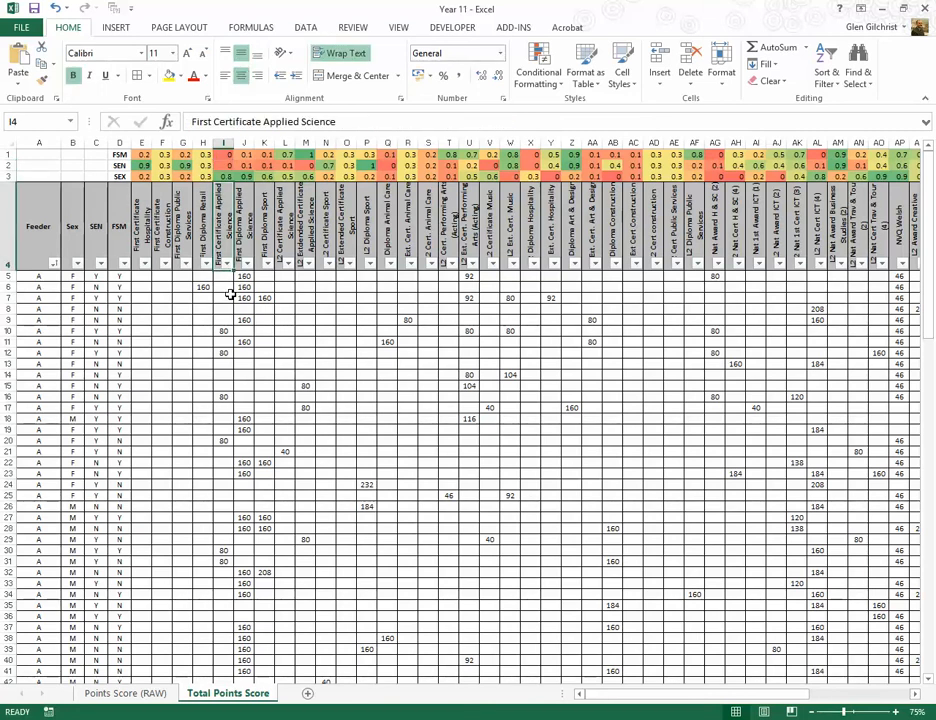
left_click(240, 240)
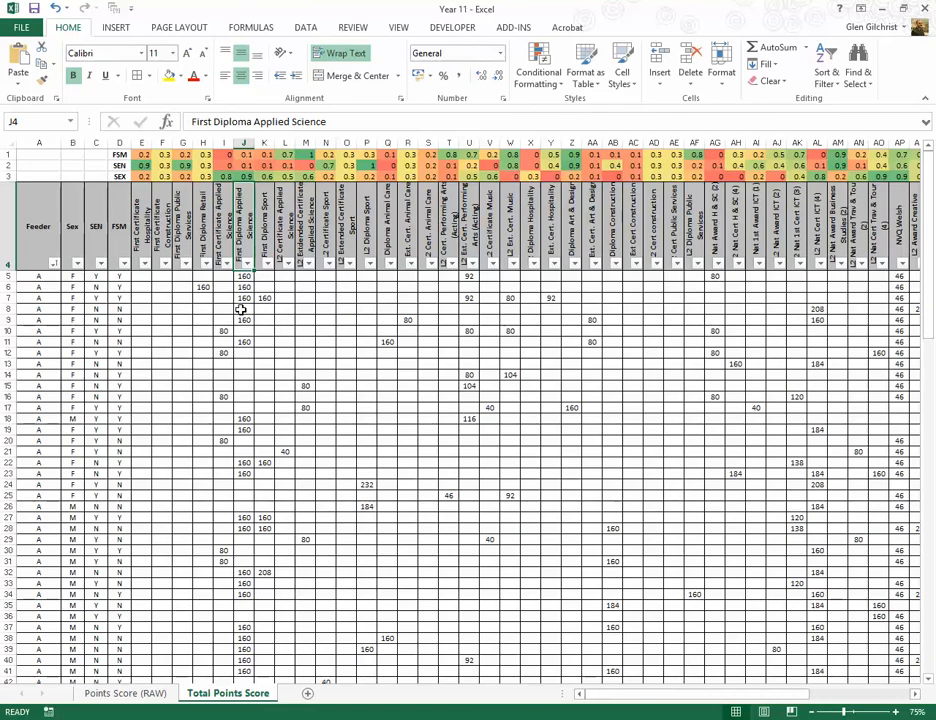
Step: Find GCSE\MA in the row 4 headings and inspect its SEX TTEST formula in AY3 and its FSM and SEN results in AY1:AY2
key("Right")
key("Right")
key("Right")
key("Right")
key("Right")
key("Right")
key("Right")
key("Right")
key("Right")
key("Right")
key("Right")
key("Right")
key("Right")
key("Right")
key("Right")
key("Right")
key("Right")
key("Right")
key("Right")
key("Right")
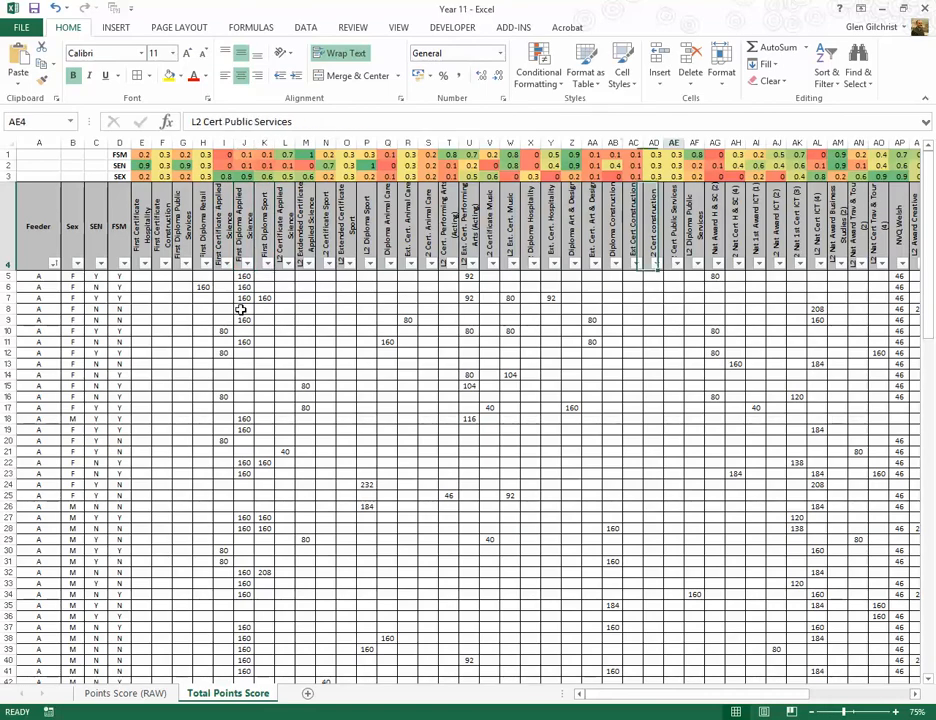
key("Right")
key("Right")
key("Right")
key("Right")
key("Right")
key("Right")
key("Right")
key("Right")
key("Right")
key("Right")
key("Right")
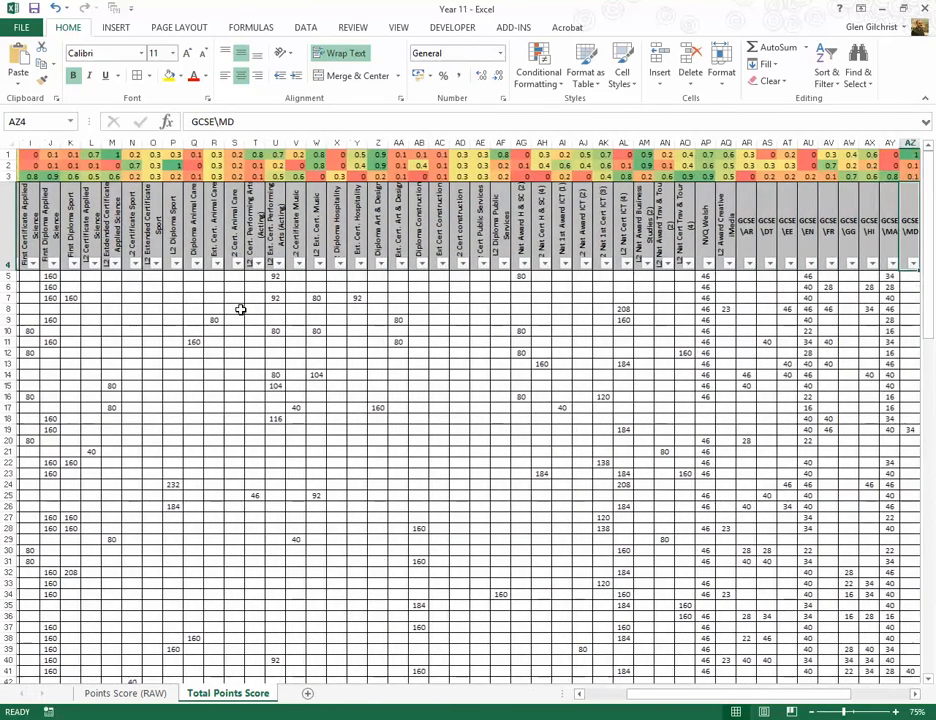
key("Right")
key("Right")
key("Right")
key("Right")
key("Right")
key("Right")
key("Right")
key("Right")
key("Right")
key("Right")
key("Right")
key("Right")
key("Right")
key("Right")
key("Right")
key("Right")
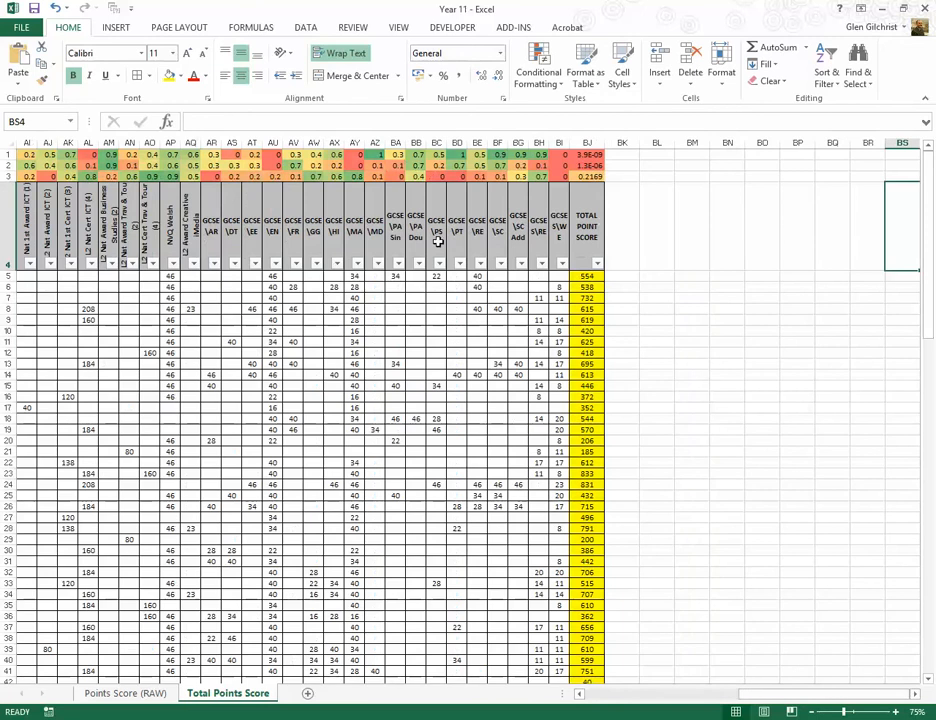
left_click(354, 233)
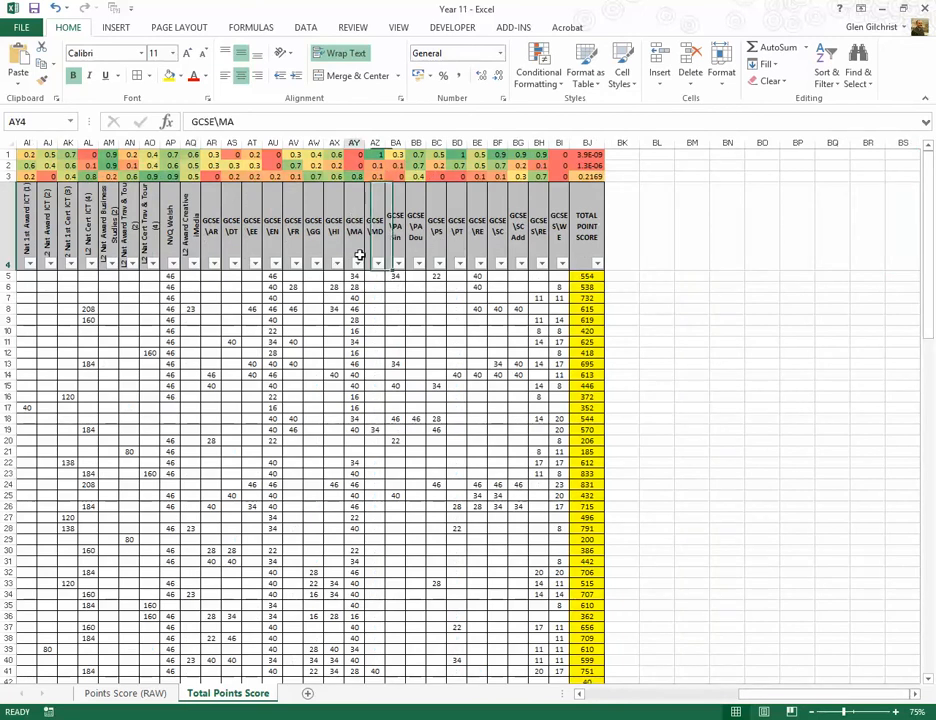
left_click(355, 175)
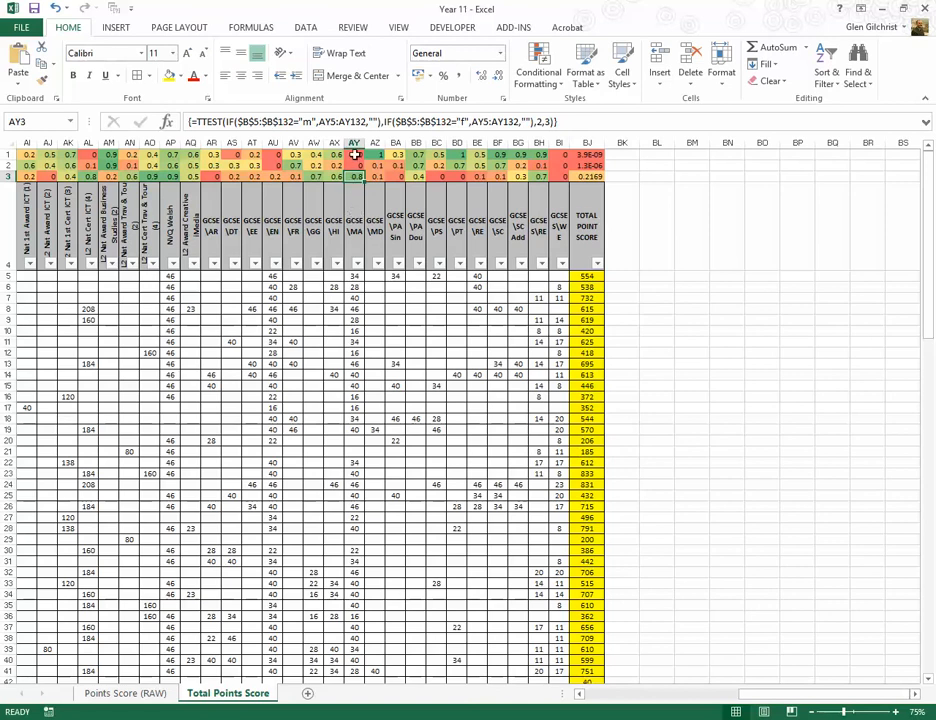
left_click_drag(355, 155, 355, 166)
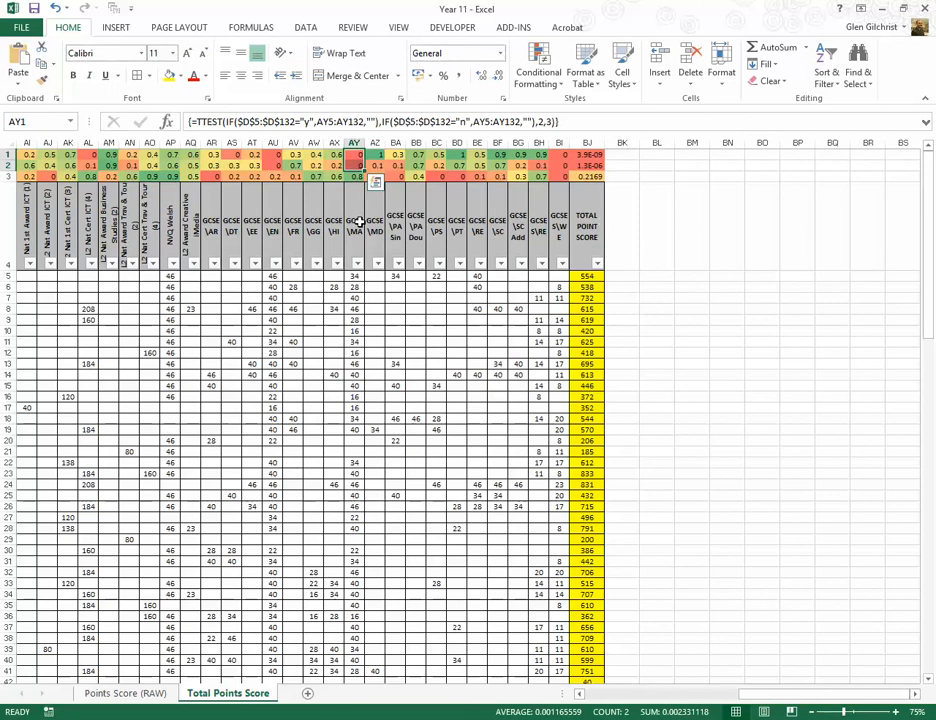
Step: Check the GCSE\EN heading, its SEX TTEST formula in AU3, and its SEN and FSM results in AU1:AU2
left_click(268, 262)
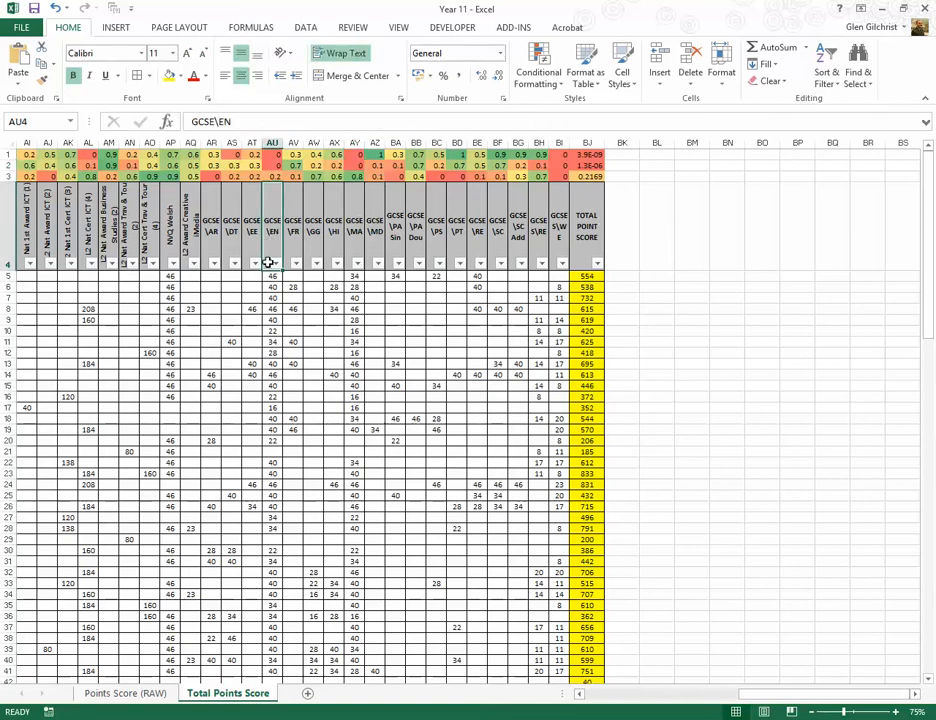
left_click(273, 176)
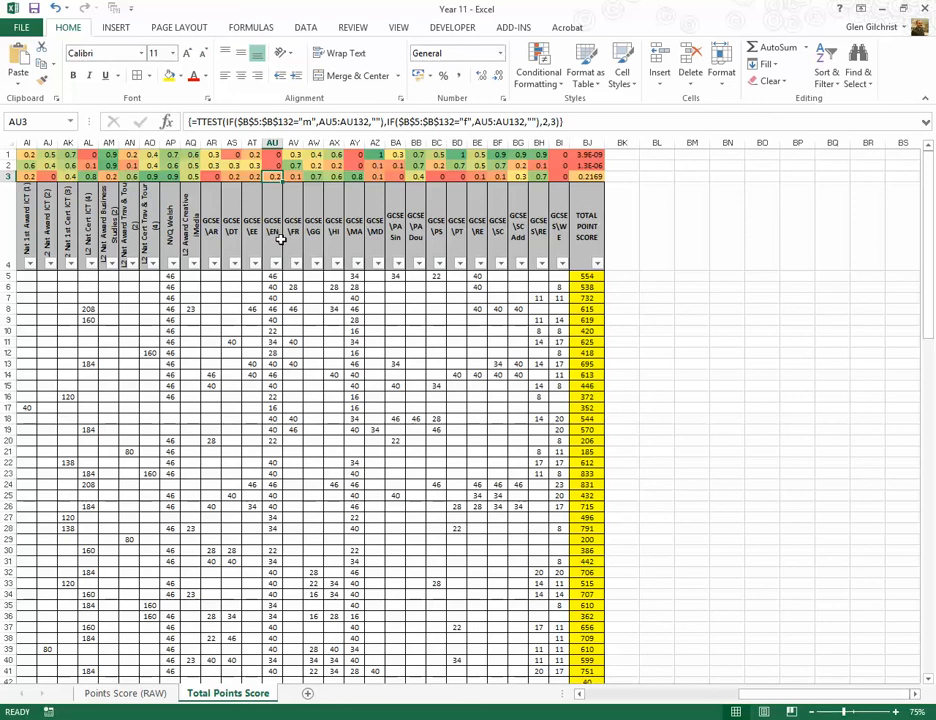
left_click_drag(272, 162, 273, 156)
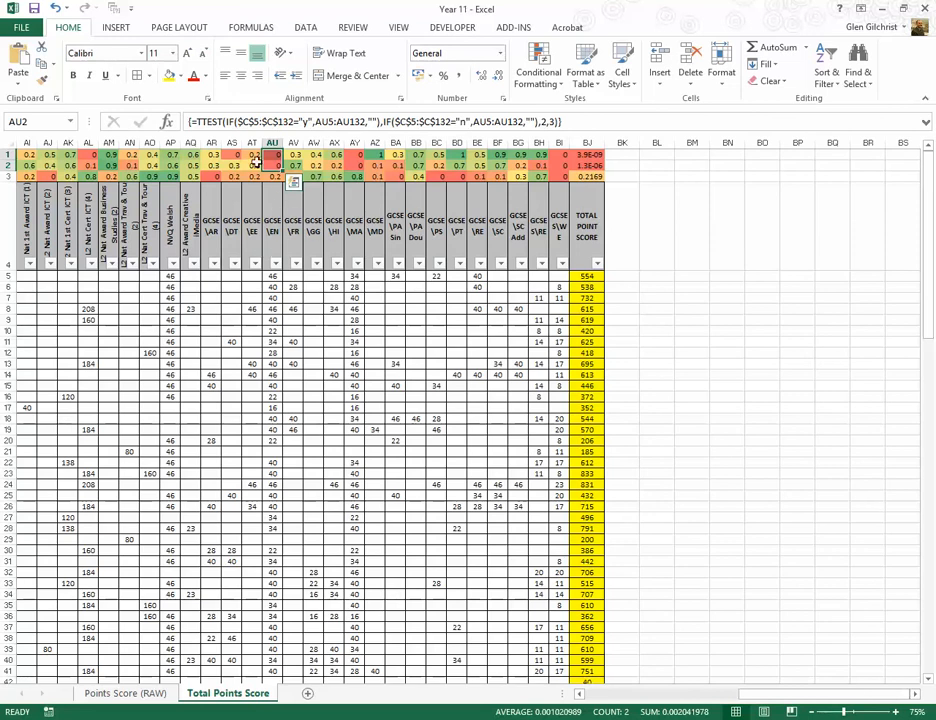
Step: Scan the SEN TTEST results along row 2 from GCSE\EE back to First Certificate Hospitality in E2
left_click(255, 164)
key("Left")
key("Left")
key("Left")
key("Left")
key("Left")
key("Left")
key("Left")
key("Left")
key("Left")
key("Left")
key("Left")
key("Left")
key("Left")
key("Left")
key("Left")
key("Left")
key("Left")
key("Left")
key("Left")
key("Left")
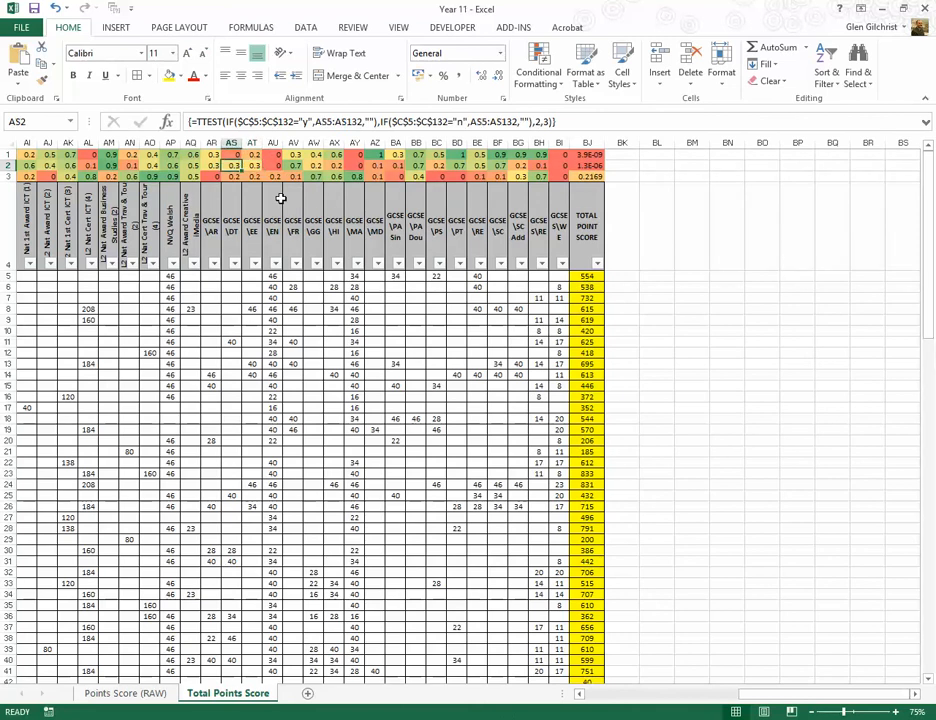
key("Right")
key("Left")
key("Left")
key("Left")
key("Left")
key("Left")
key("Left")
key("Left")
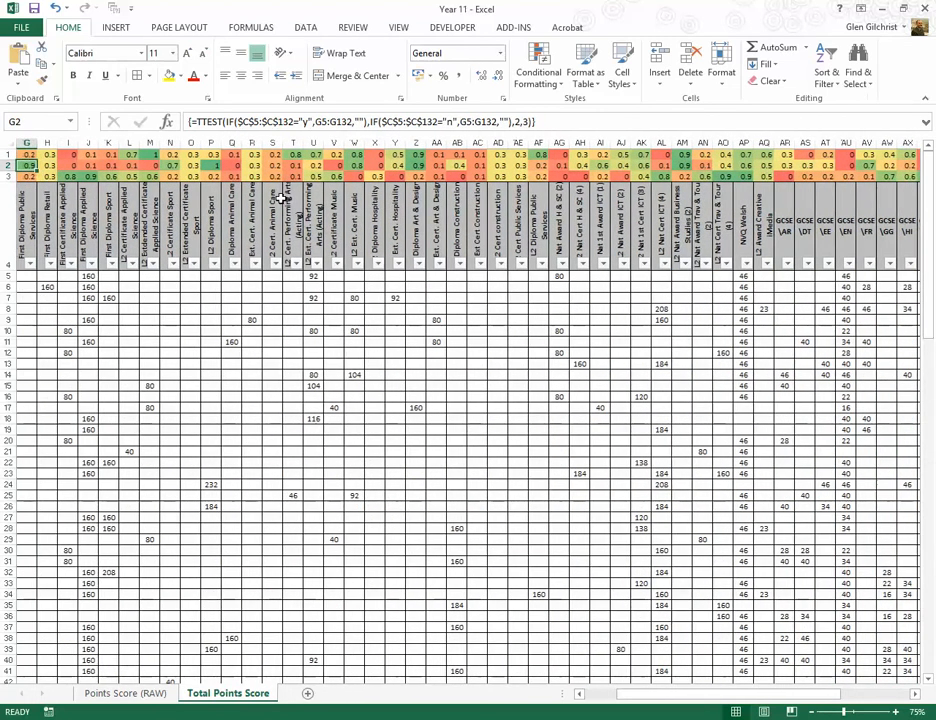
key("Right")
key("Right")
key("Right")
key("Right")
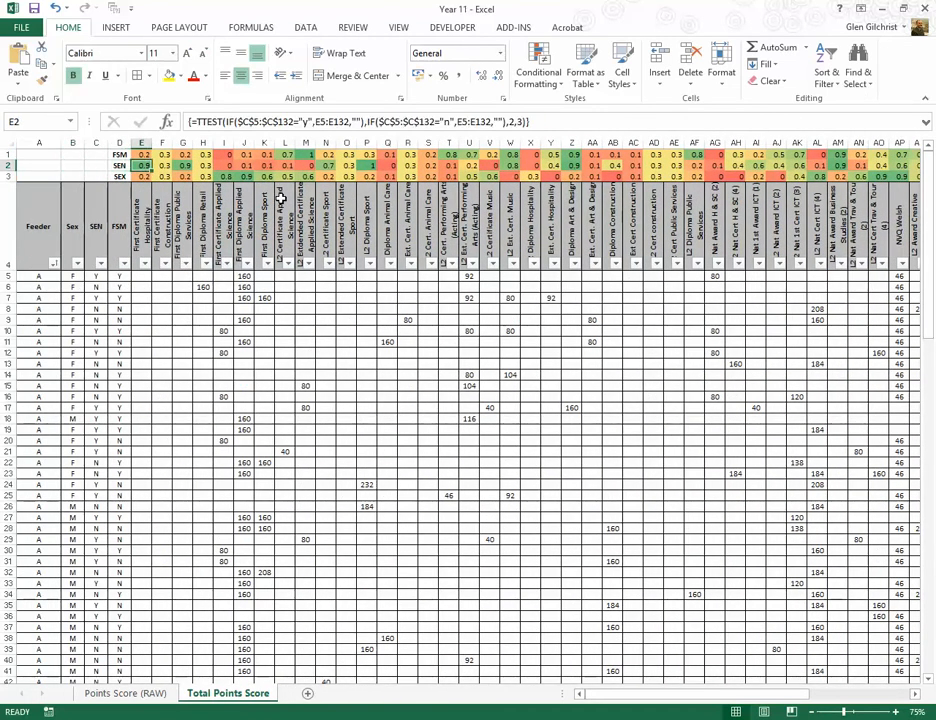
Step: Inspect the FSM and SEX TTEST array formulas for First Certificate Hospitality in E1 and E3
key("Up")
key("Down")
key("Down")
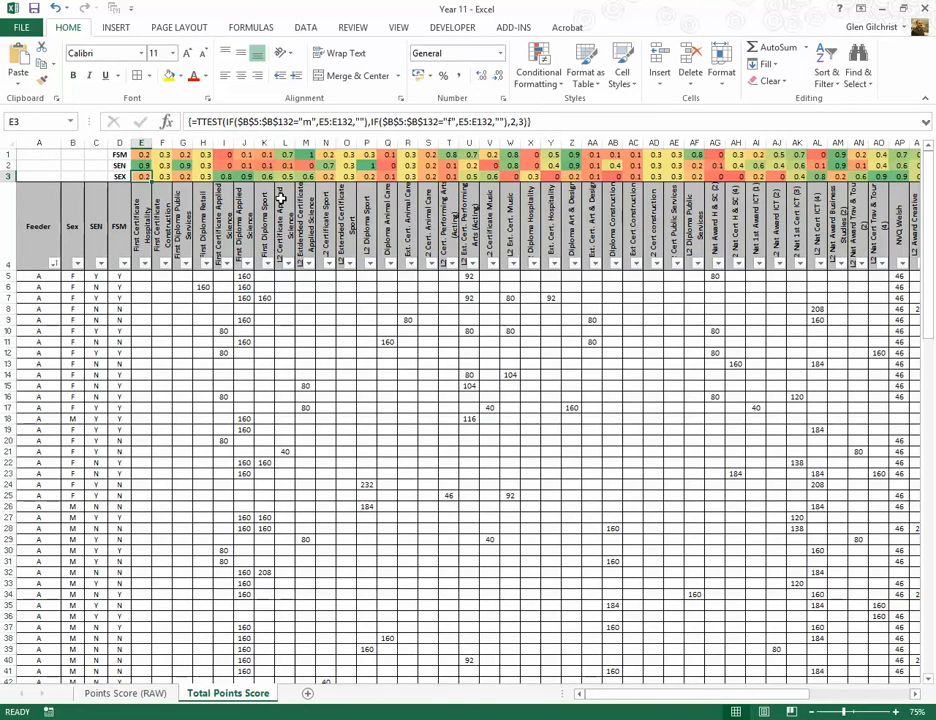
Step: On the Points Score (RAW) sheet, inspect the female AVERAGEIF formula in BK1 and the Sex TTEST formula in BN1
left_click(142, 689)
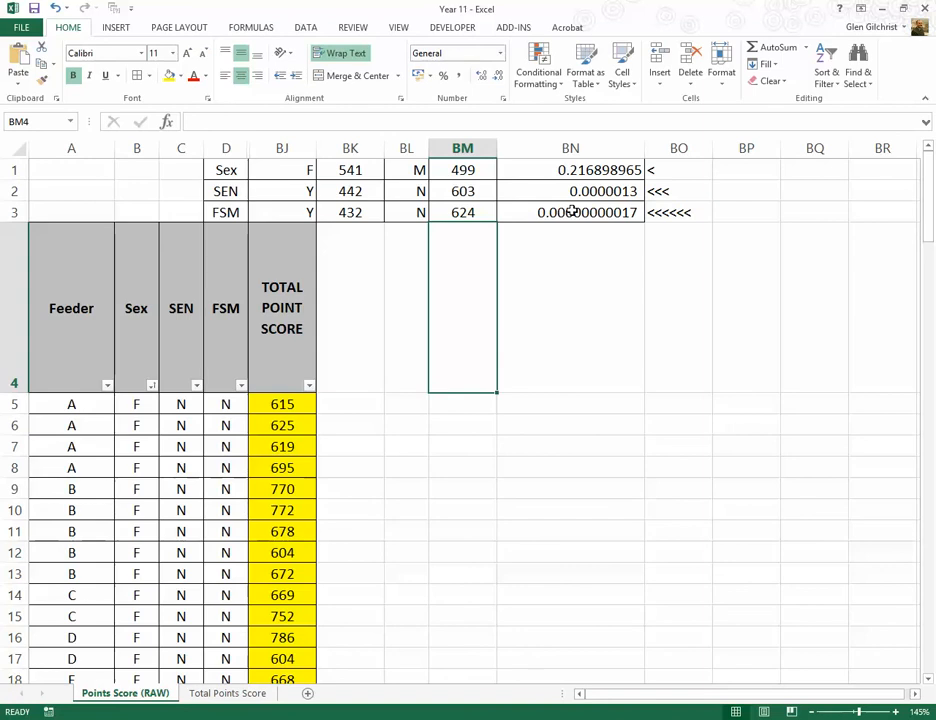
left_click(200, 693)
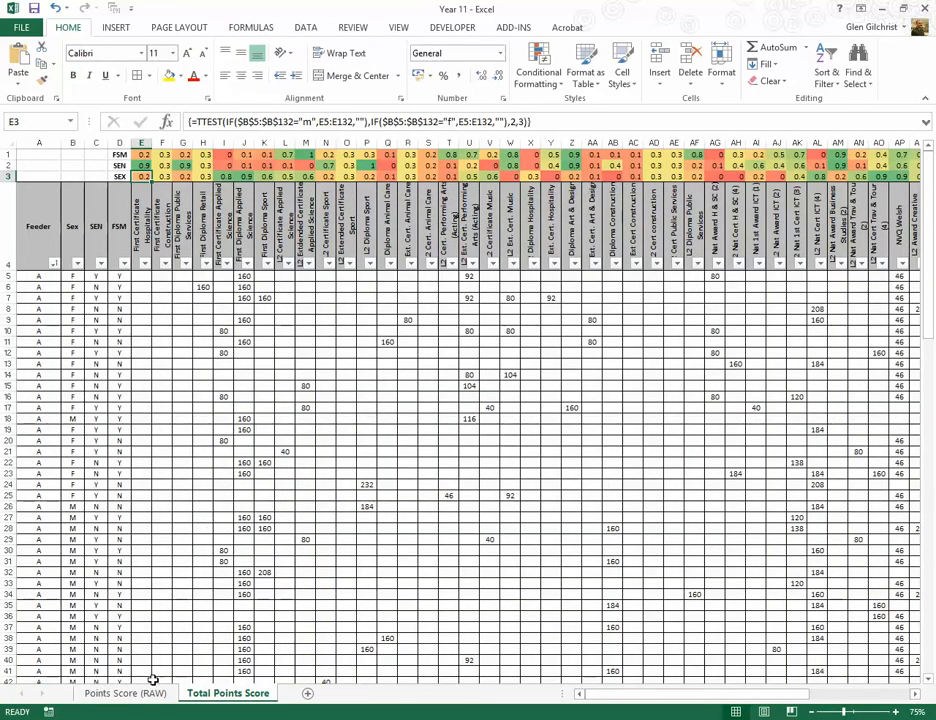
left_click(122, 692)
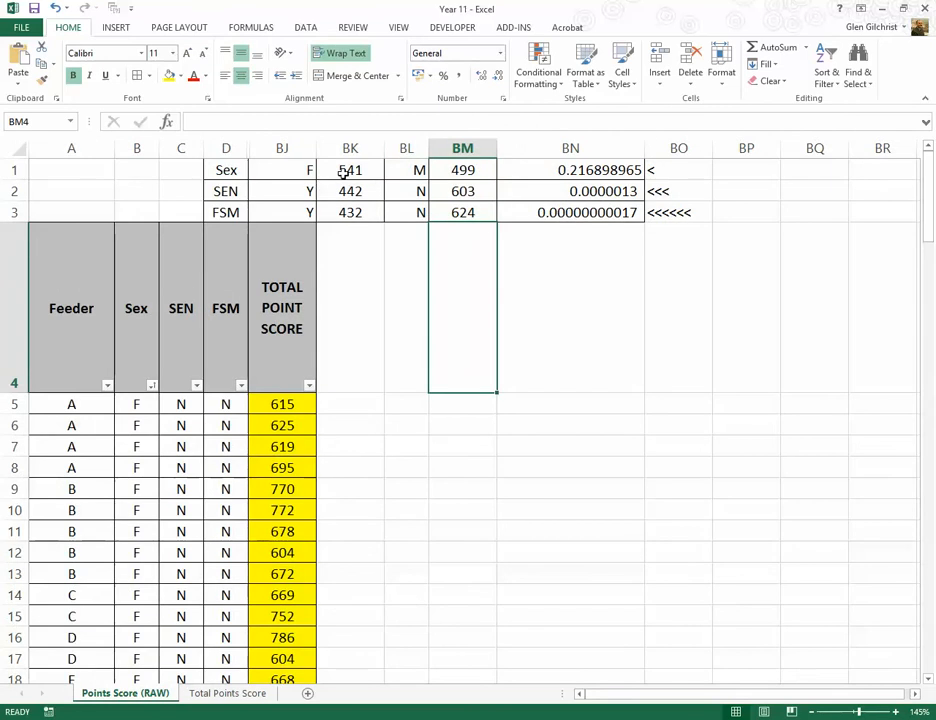
left_click(345, 172)
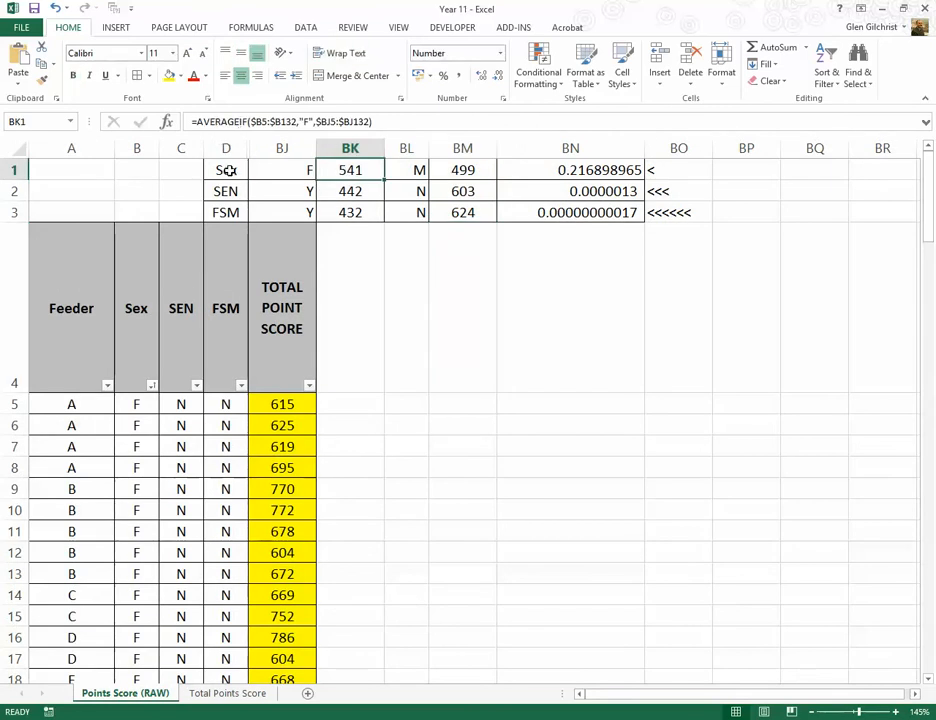
left_click(554, 173)
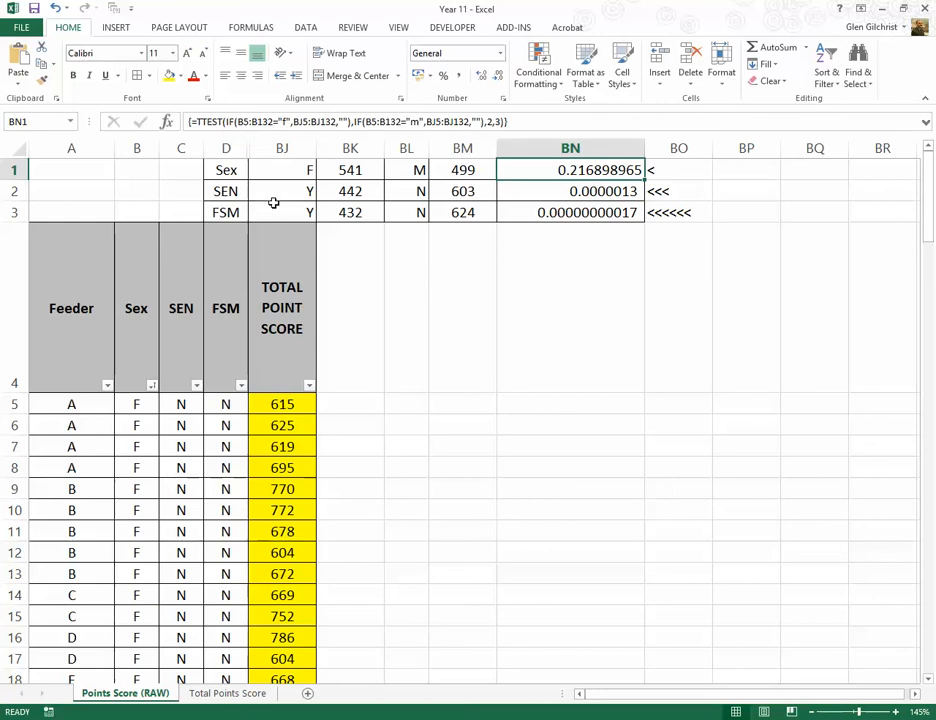
left_click(480, 258)
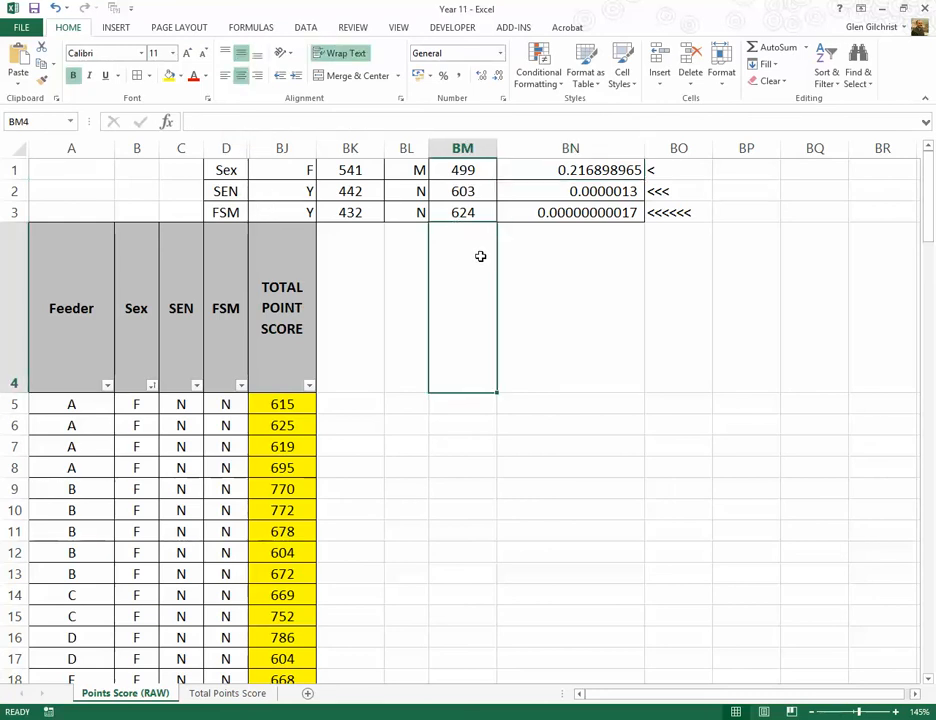
Step: On the Total Points Score sheet, inspect the TOTAL POINT SCORE SEN TTEST formula in BJ2, and return to the first course columns
left_click(225, 695)
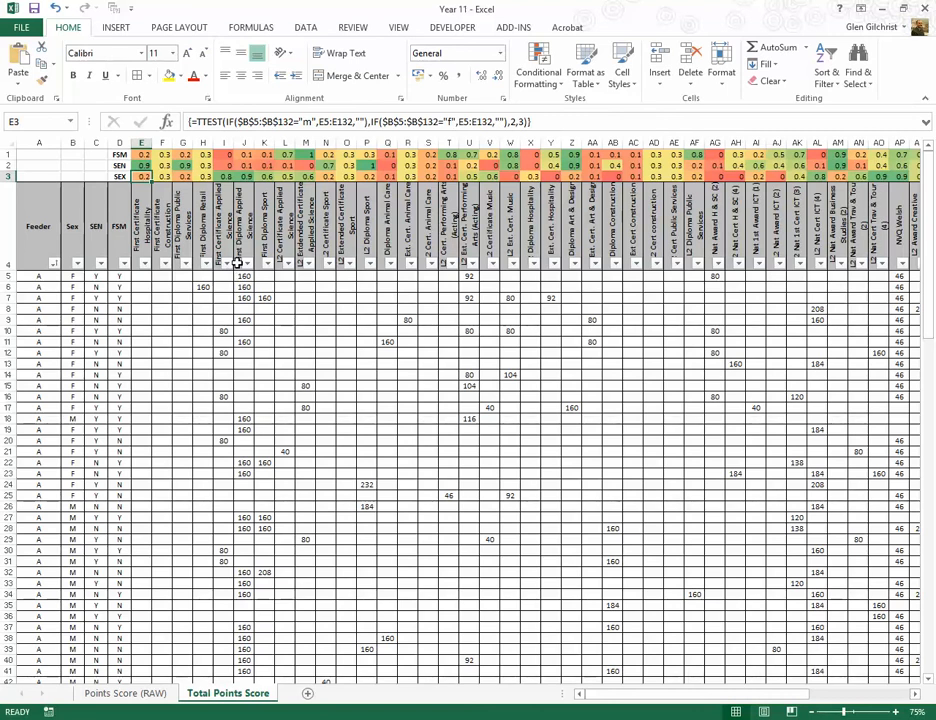
left_click(888, 693)
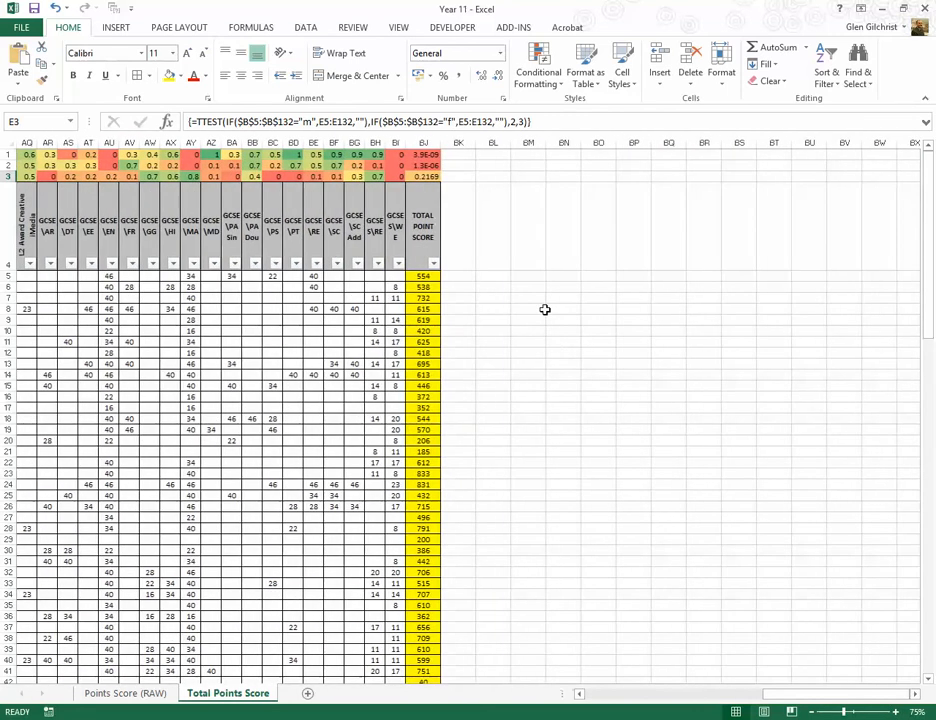
left_click(430, 163)
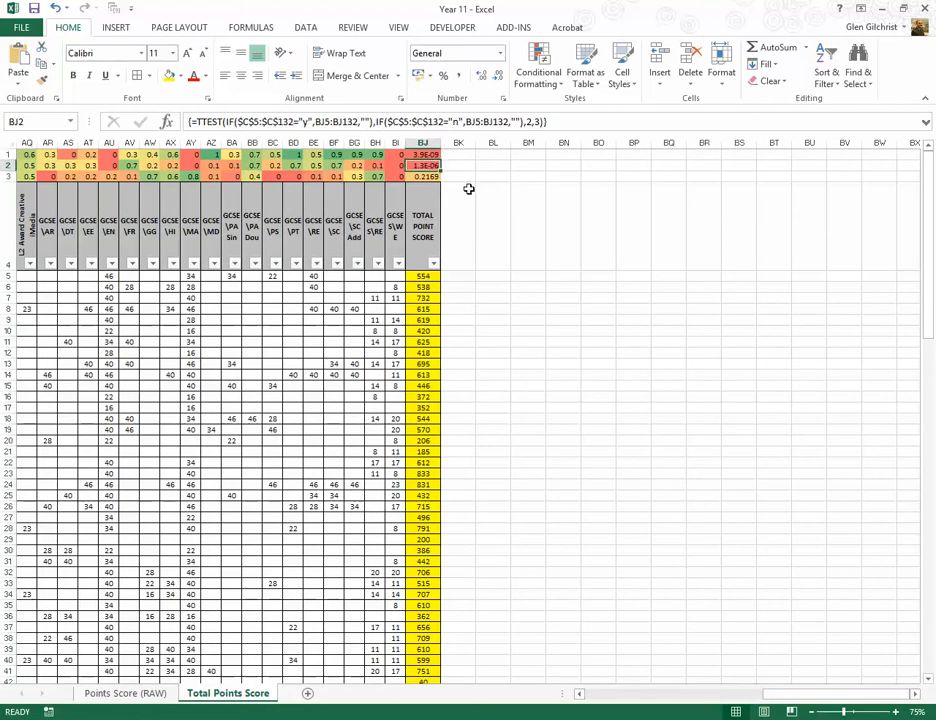
left_click(648, 694)
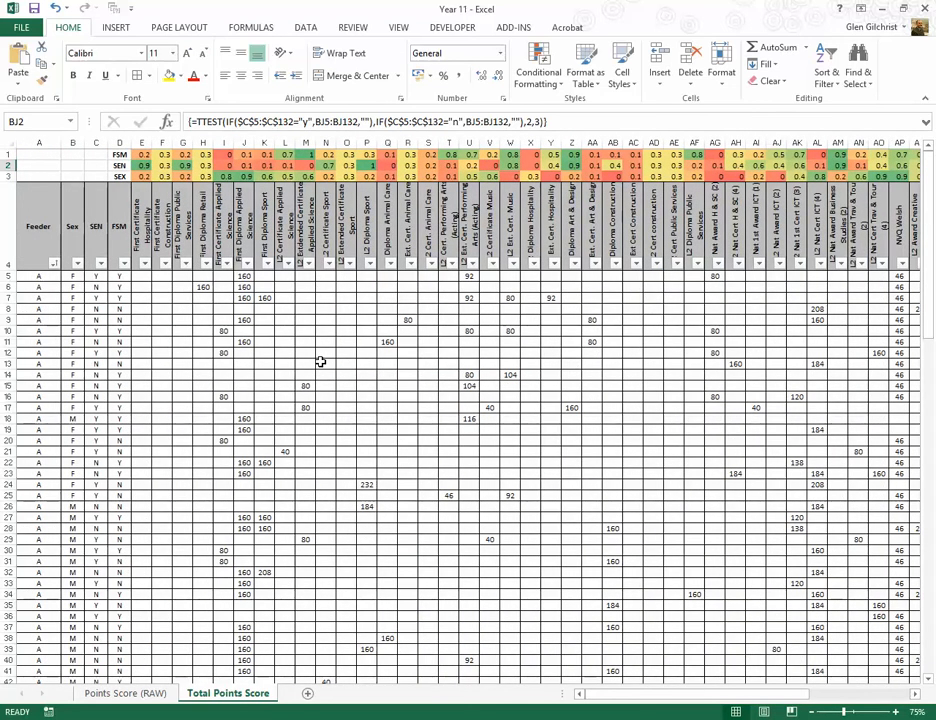